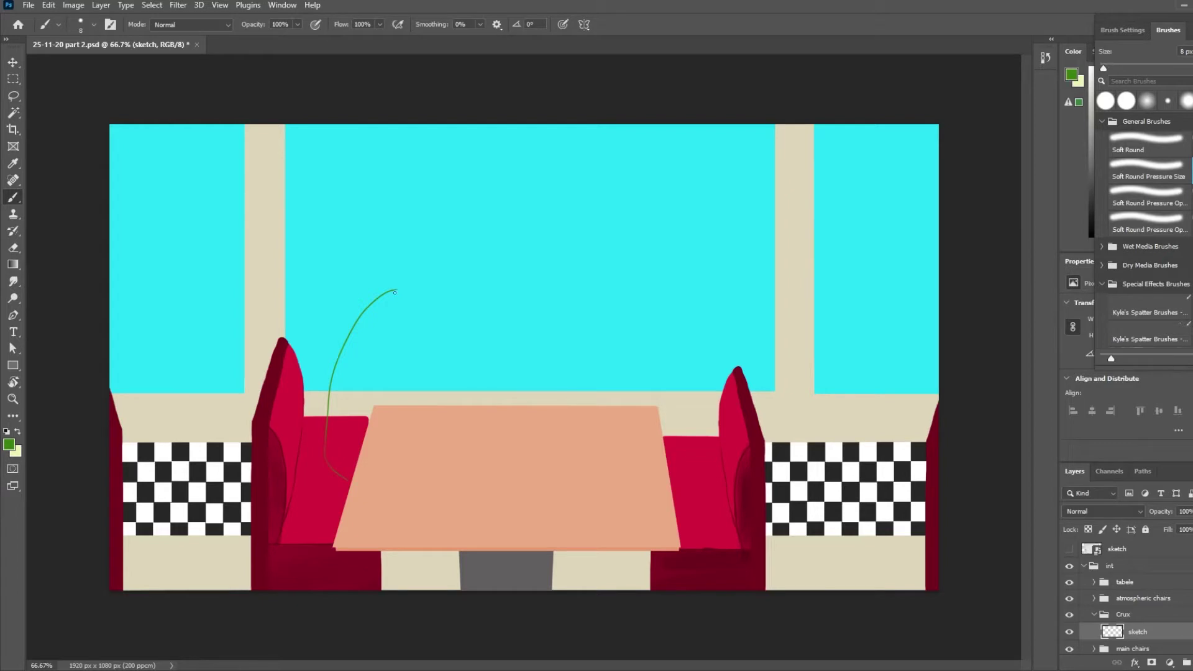
pyautogui.moveTo(397, 288); pyautogui.dragTo(436, 274)
pyautogui.hotkey('ctrl', 'z')
pyautogui.hotkey('ctrl', 'z')
pyautogui.moveTo(435, 275)
pyautogui.mouseDown()
pyautogui.moveTo(413, 285)
pyautogui.moveTo(432, 281)
pyautogui.mouseUp()
pyautogui.moveTo(359, 329); pyautogui.dragTo(397, 406)
pyautogui.hotkey('ctrl', 'z')
pyautogui.hotkey('ctrl', 'z')
pyautogui.click(1124, 615)
pyautogui.moveTo(1138, 632); pyautogui.dragTo(1127, 575)
pyautogui.hotkey('ctrl', 'z')
# - Erase the stray head strokes and the upper end of the green back line
pyautogui.press('e')
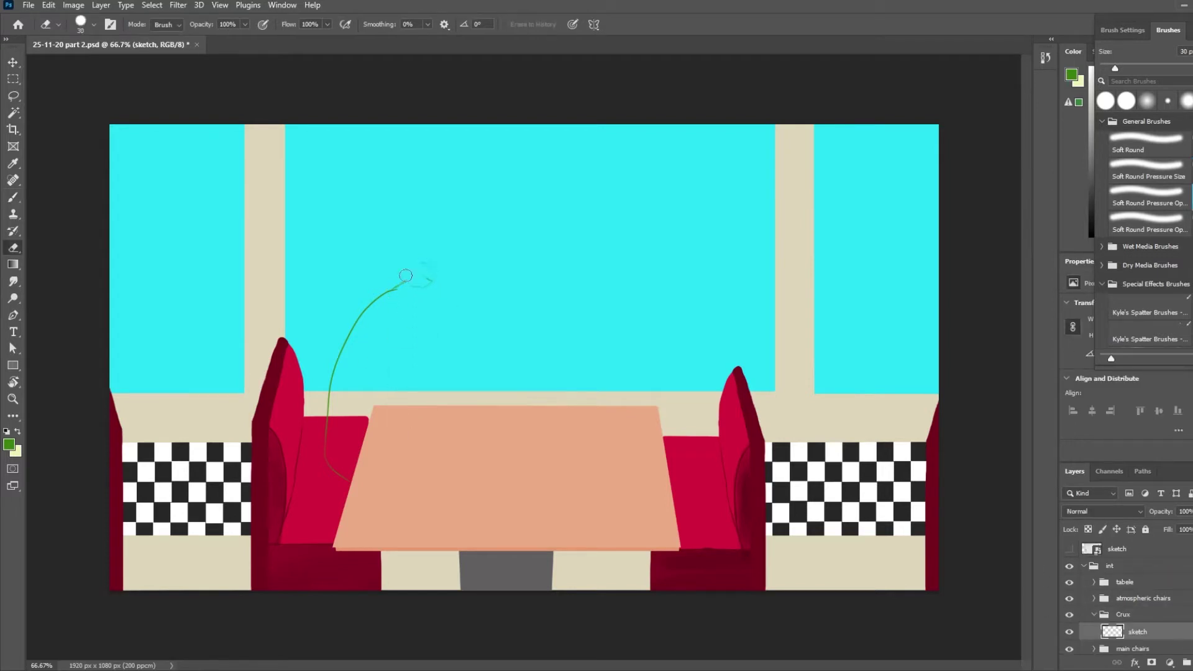
pyautogui.moveTo(406, 277); pyautogui.dragTo(377, 301)
pyautogui.press('b')
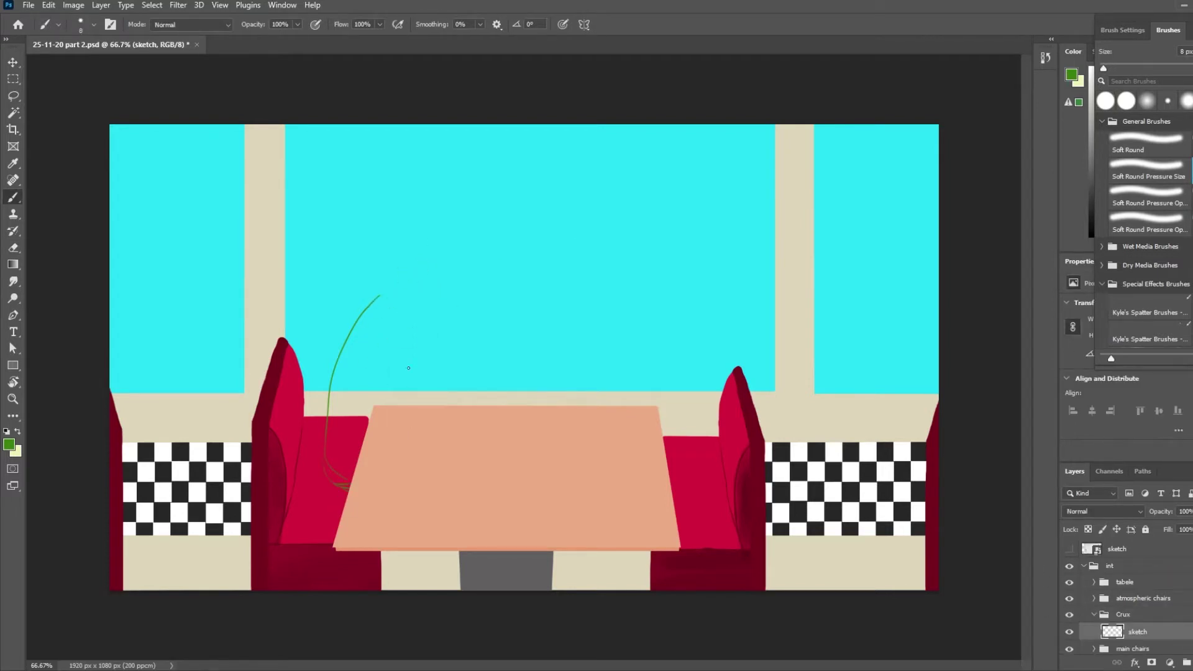
# - Select the green back line and free-transform it to shift and tilt it over the left bench seat
pyautogui.press('m')
pyautogui.moveTo(275, 243); pyautogui.dragTo(515, 548)
pyautogui.rightClick(362, 389)
pyautogui.click(404, 519)
pyautogui.moveTo(455, 471); pyautogui.dragTo(431, 479)
pyautogui.press('Return')
pyautogui.hotkey('ctrl', 'd')
# - Sketch the shoulder, upper arm and lower leg in green, with the sketch layer moved above the tabele group
pyautogui.press('b')
pyautogui.moveTo(357, 303)
pyautogui.mouseDown()
pyautogui.moveTo(369, 346)
pyautogui.moveTo(378, 309)
pyautogui.moveTo(412, 404)
pyautogui.mouseUp()
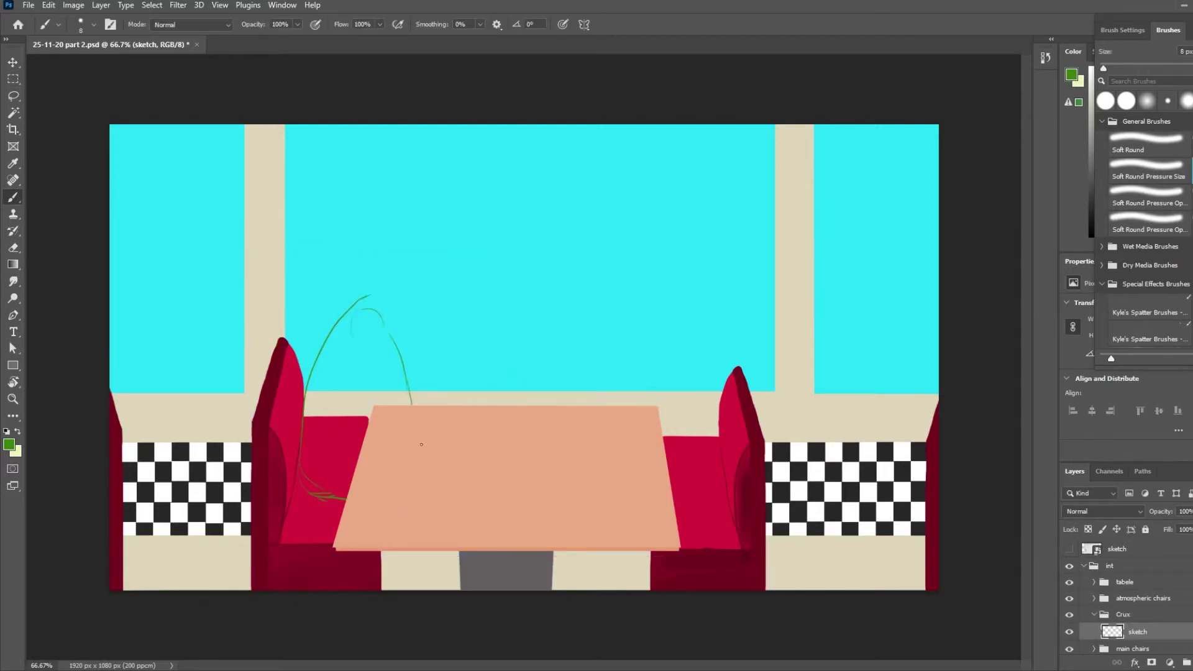
pyautogui.moveTo(1138, 632); pyautogui.dragTo(1126, 575)
pyautogui.moveTo(358, 359)
pyautogui.mouseDown()
pyautogui.moveTo(401, 453)
pyautogui.moveTo(416, 421)
pyautogui.mouseUp()
pyautogui.press('e')
pyautogui.press('b')
pyautogui.moveTo(408, 550)
pyautogui.mouseDown()
pyautogui.moveTo(405, 589)
pyautogui.moveTo(424, 589)
pyautogui.mouseUp()
pyautogui.hotkey('ctrl', 'z')
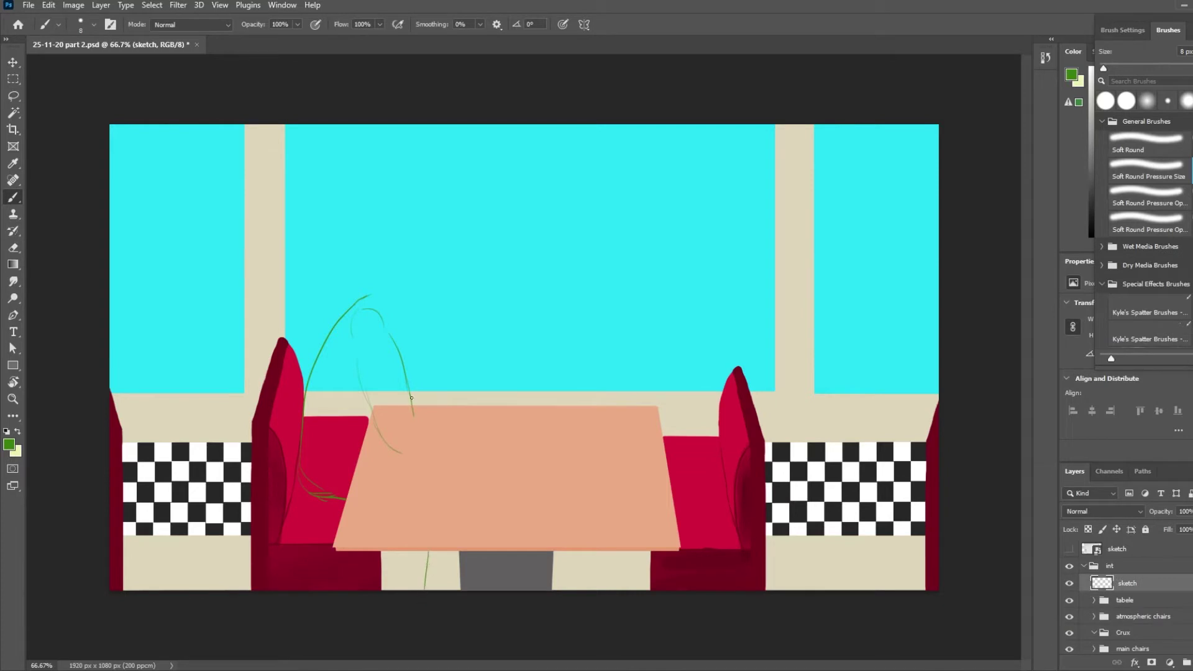
# - Try to sketch the figure's forearm rising from the table edge
pyautogui.moveTo(412, 397); pyautogui.dragTo(471, 344)
pyautogui.hotkey('ctrl', 'z')
pyautogui.moveTo(438, 365); pyautogui.dragTo(464, 339)
pyautogui.hotkey('ctrl', 'z')
# - Sketch the neck, chest and forearm lines, plus a round head above the body
pyautogui.moveTo(374, 293)
pyautogui.mouseDown()
pyautogui.moveTo(393, 280)
pyautogui.moveTo(416, 337)
pyautogui.mouseUp()
pyautogui.moveTo(414, 310)
pyautogui.mouseDown()
pyautogui.moveTo(405, 365)
pyautogui.moveTo(419, 388)
pyautogui.moveTo(405, 453)
pyautogui.mouseUp()
pyautogui.moveTo(445, 363); pyautogui.dragTo(454, 340)
pyautogui.moveTo(438, 291); pyautogui.dragTo(449, 280)
pyautogui.moveTo(470, 226); pyautogui.dragTo(490, 250)
# - Select the round head and free-transform it to sit smaller and tilted on the figure's neck
pyautogui.press('m')
pyautogui.moveTo(428, 207); pyautogui.dragTo(540, 300)
pyautogui.rightClick(488, 251)
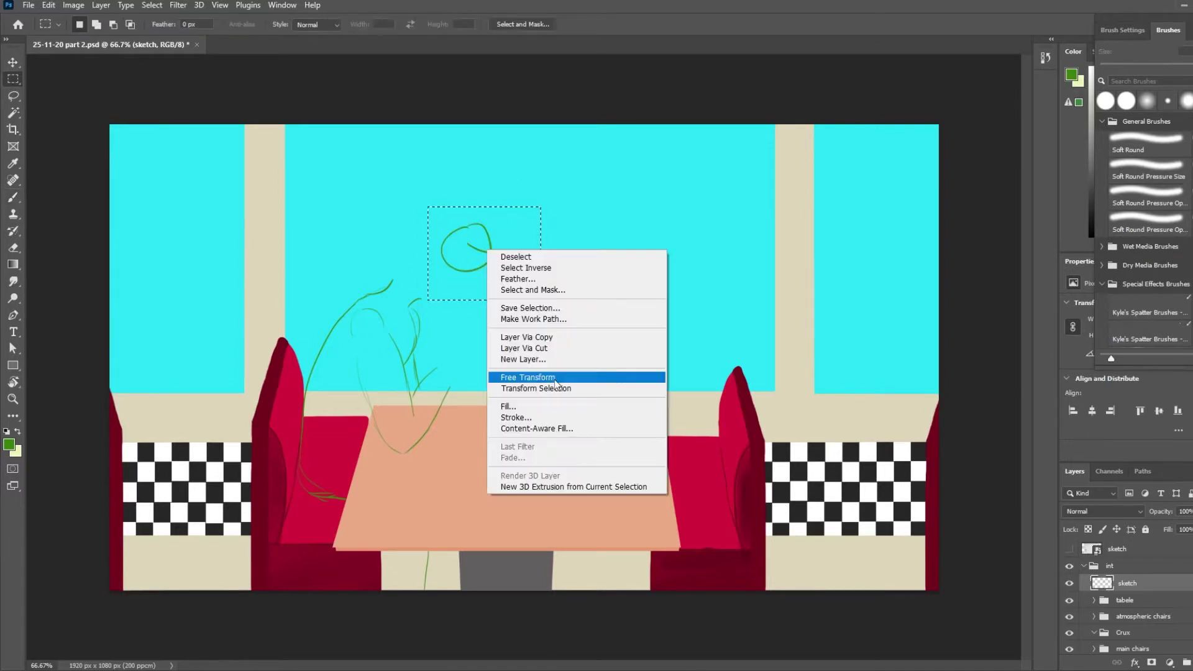
pyautogui.click(555, 380)
pyautogui.moveTo(497, 255); pyautogui.dragTo(448, 278)
pyautogui.moveTo(523, 257); pyautogui.dragTo(525, 269)
pyautogui.moveTo(488, 325); pyautogui.dragTo(478, 316)
pyautogui.moveTo(456, 267); pyautogui.dragTo(466, 272)
pyautogui.press('Return')
pyautogui.hotkey('ctrl', 'd')
pyautogui.press('b')
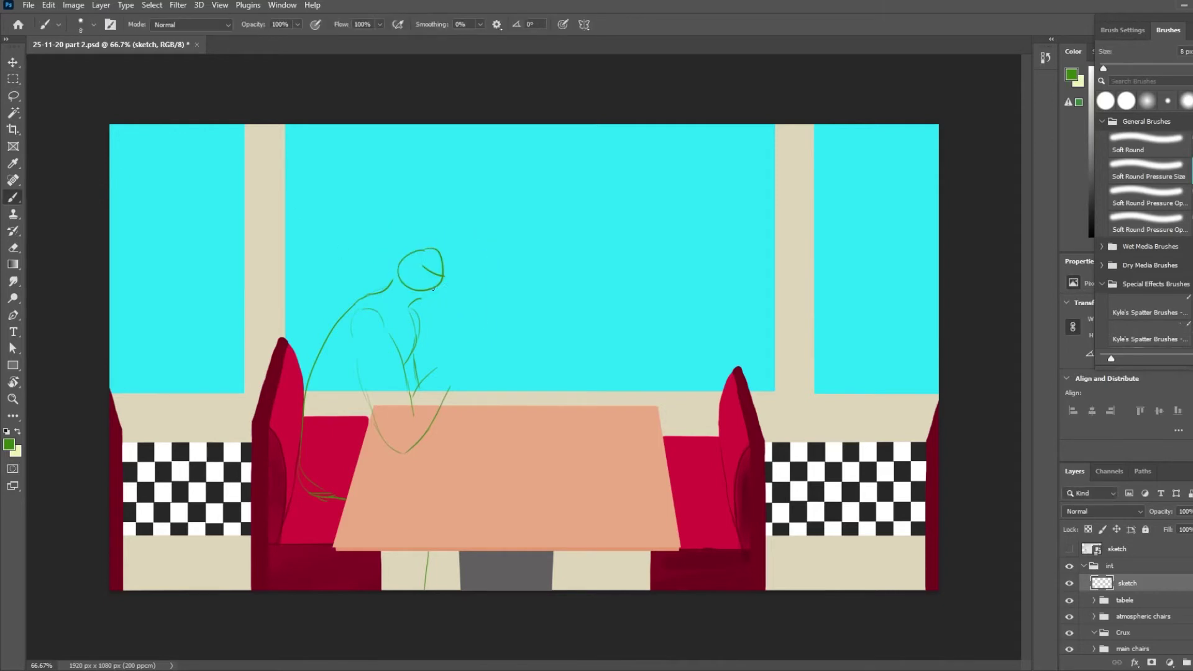
# - Refine the head with a face profile, nose and jaw, and join it to the back line
pyautogui.press('ctrl')
pyautogui.press('e')
pyautogui.press('b')
pyautogui.moveTo(380, 290)
pyautogui.mouseDown()
pyautogui.moveTo(417, 301)
pyautogui.moveTo(438, 292)
pyautogui.moveTo(406, 291)
pyautogui.moveTo(418, 303)
pyautogui.moveTo(370, 292)
pyautogui.mouseUp()
pyautogui.hotkey('ctrl', 'z')
pyautogui.hotkey('ctrl', 'z')
pyautogui.hotkey('ctrl', 'z')
pyautogui.moveTo(442, 251)
pyautogui.mouseDown()
pyautogui.moveTo(445, 275)
pyautogui.moveTo(429, 292)
pyautogui.moveTo(442, 255)
pyautogui.mouseUp()
pyautogui.press('e')
pyautogui.press('b')
pyautogui.press('e')
pyautogui.press('b')
# - Add a new layer named "sketch 2" and set the foreground color to bright yellow-green
pyautogui.click(1192, 663)
pyautogui.doubleClick(1130, 583)
pyautogui.write('sketch 2')
pyautogui.press('Return')
pyautogui.click(9, 444)
pyautogui.click(630, 285)
pyautogui.click(614, 155)
pyautogui.click(743, 147)
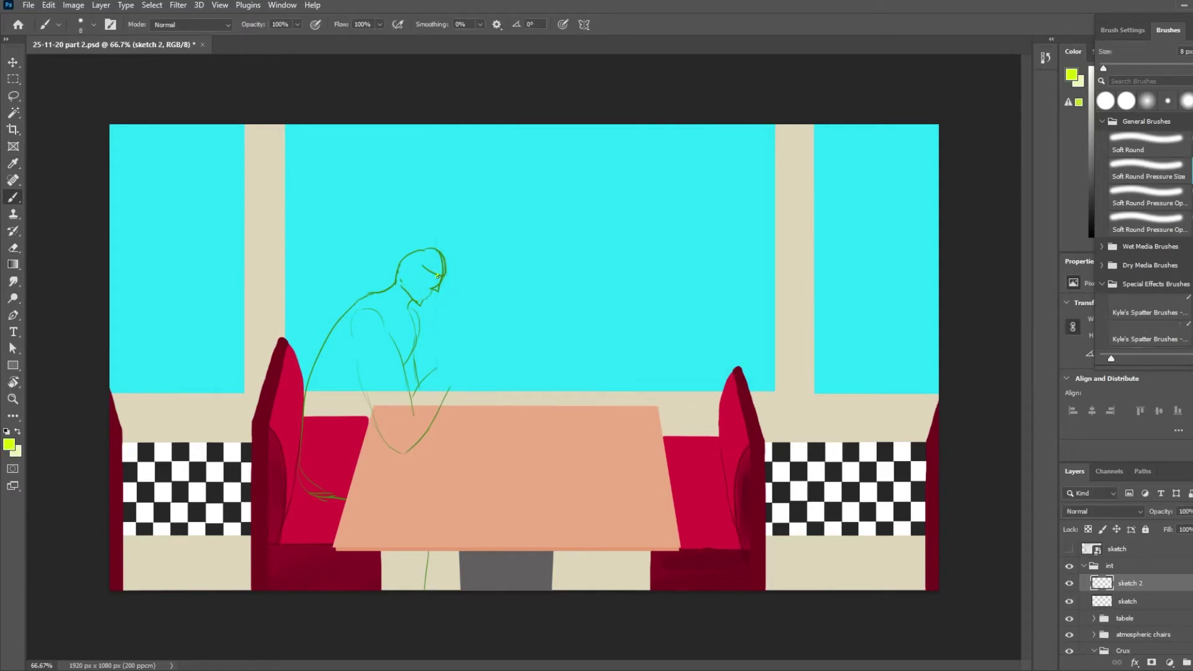
# - Sketch the eye and spiky hair in yellow-green on the sketch 2 layer, saving the document along the way
pyautogui.click(438, 277)
pyautogui.hotkey('ctrl', 's')
pyautogui.moveTo(417, 276)
pyautogui.mouseDown()
pyautogui.moveTo(443, 258)
pyautogui.moveTo(427, 274)
pyautogui.moveTo(438, 241)
pyautogui.moveTo(458, 251)
pyautogui.mouseUp()
pyautogui.press('ctrl')
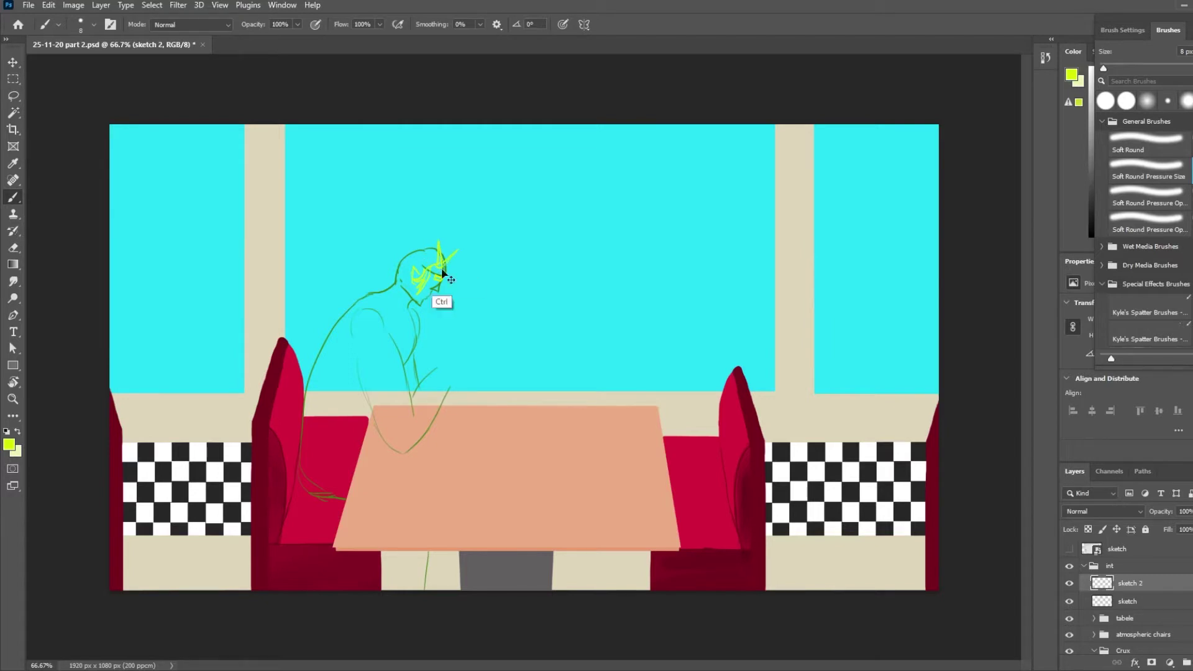
pyautogui.hotkey('ctrl', 'z')
pyautogui.moveTo(463, 249)
pyautogui.mouseDown()
pyautogui.moveTo(409, 253)
pyautogui.moveTo(398, 277)
pyautogui.moveTo(435, 271)
pyautogui.moveTo(402, 272)
pyautogui.moveTo(417, 281)
pyautogui.moveTo(426, 248)
pyautogui.moveTo(469, 255)
pyautogui.mouseUp()
pyautogui.press('e')
pyautogui.press('b')
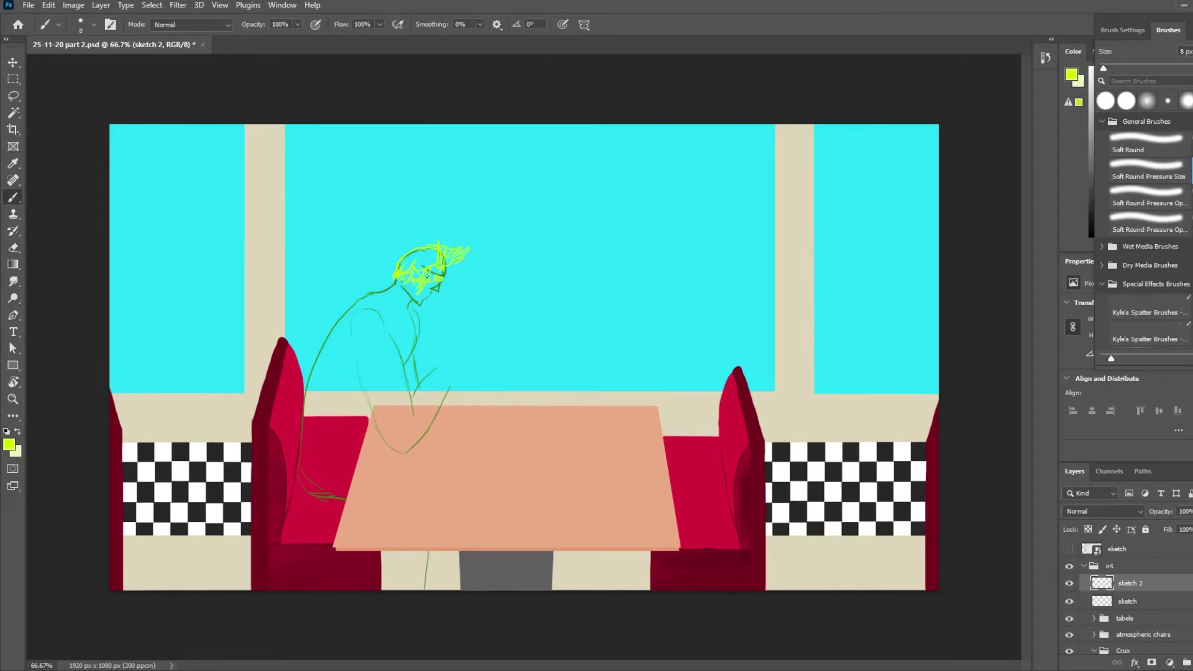
# - Set the foreground color to red and sketch the figure's mouth
pyautogui.click(9, 445)
pyautogui.click(631, 312)
pyautogui.click(612, 290)
pyautogui.click(631, 319)
pyautogui.click(612, 169)
pyautogui.click(745, 147)
pyautogui.moveTo(437, 281); pyautogui.dragTo(420, 292)
# - Make the sketch layer active and set the foreground color to bright green
pyautogui.keyDown('alt'); pyautogui.click(438, 281); pyautogui.keyUp('alt')
pyautogui.click(1128, 601)
pyautogui.click(10, 445)
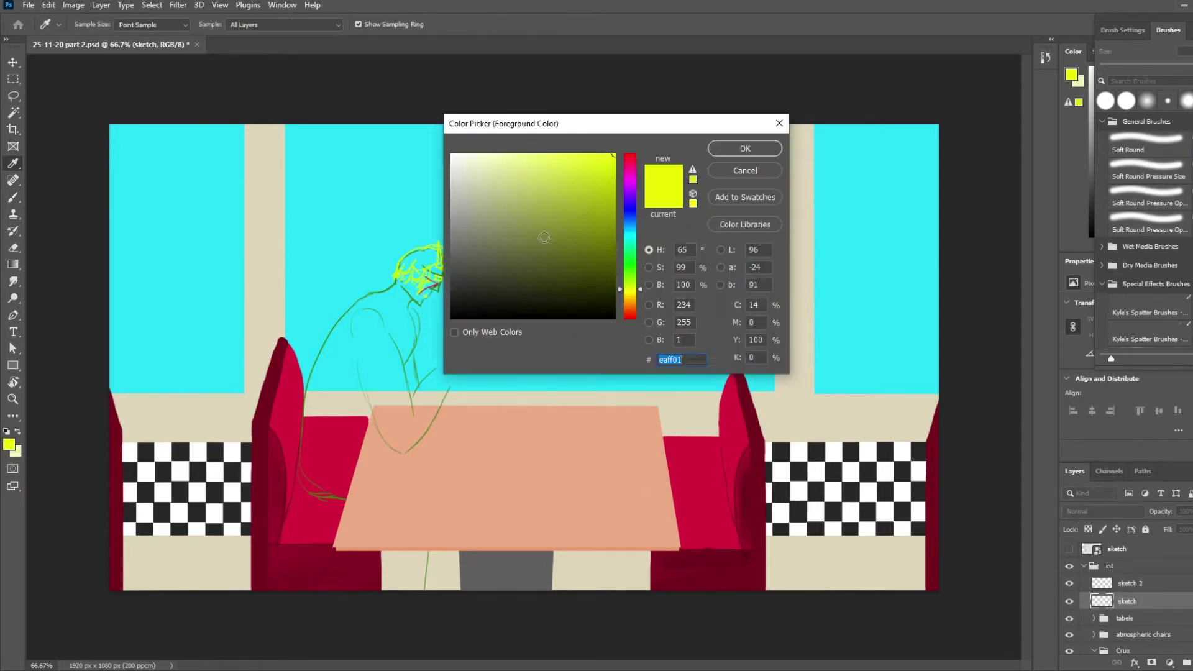
pyautogui.click(632, 265)
pyautogui.click(601, 196)
pyautogui.click(745, 148)
# - Draw a diagonal green line rising from the tabletop to the window and erase the old forearm strokes
pyautogui.moveTo(575, 464); pyautogui.dragTo(472, 329)
pyautogui.press('e')
pyautogui.moveTo(429, 376)
pyautogui.mouseDown()
pyautogui.moveTo(370, 374)
pyautogui.moveTo(361, 350)
pyautogui.moveTo(379, 319)
pyautogui.moveTo(366, 349)
pyautogui.moveTo(437, 457)
pyautogui.moveTo(485, 377)
pyautogui.moveTo(450, 462)
pyautogui.mouseUp()
pyautogui.press(']')
# - Try to draw a new forearm line on the left side of the tabletop
pyautogui.press('b')
pyautogui.moveTo(452, 462)
pyautogui.mouseDown()
pyautogui.moveTo(491, 370)
pyautogui.moveTo(415, 405)
pyautogui.mouseUp()
pyautogui.hotkey('ctrl', 'z')
pyautogui.hotkey('ctrl', 'z')
pyautogui.hotkey('ctrl', 'z')
# - Redraw the arm's outer curve, elbow and inner edge in green, undoing the stray strokes beside it
pyautogui.moveTo(357, 360); pyautogui.dragTo(404, 453)
pyautogui.moveTo(404, 454); pyautogui.dragTo(450, 387)
pyautogui.moveTo(390, 334); pyautogui.dragTo(414, 415)
pyautogui.moveTo(442, 339)
pyautogui.mouseDown()
pyautogui.moveTo(417, 377)
pyautogui.moveTo(433, 416)
pyautogui.mouseUp()
pyautogui.hotkey('ctrl', 'z')
pyautogui.hotkey('ctrl', 'z')
# - Erase the overlapping chest strokes, then lasso the arm and free-transform it toward the tabletop
pyautogui.press('e')
pyautogui.moveTo(417, 394)
pyautogui.mouseDown()
pyautogui.moveTo(416, 365)
pyautogui.moveTo(467, 429)
pyautogui.moveTo(410, 361)
pyautogui.mouseUp()
pyautogui.press('b')
pyautogui.press('l')
pyautogui.hotkey('ctrl', 't')
pyautogui.moveTo(388, 409); pyautogui.dragTo(400, 408)
pyautogui.moveTo(535, 398); pyautogui.dragTo(543, 378)
pyautogui.press('Return')
pyautogui.hotkey('ctrl', 'd')
# - Clean up the arm lines with the eraser and redraw the inner arm edge over the table
pyautogui.press('e')
pyautogui.moveTo(362, 349)
pyautogui.mouseDown()
pyautogui.moveTo(363, 325)
pyautogui.moveTo(426, 431)
pyautogui.mouseUp()
pyautogui.press('b')
pyautogui.moveTo(424, 386); pyautogui.dragTo(435, 431)
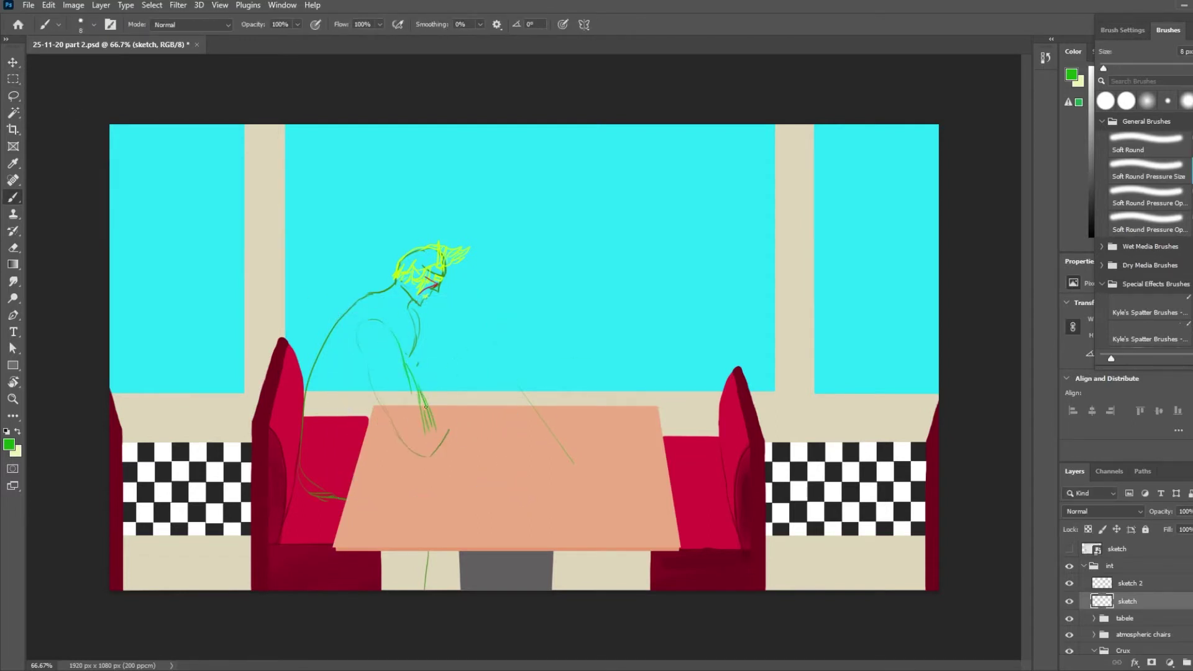
# - Sketch the raised hand in green in front of the figure and undo the stray strokes
pyautogui.moveTo(471, 352)
pyautogui.mouseDown()
pyautogui.moveTo(491, 330)
pyautogui.moveTo(503, 345)
pyautogui.moveTo(484, 363)
pyautogui.moveTo(498, 341)
pyautogui.mouseUp()
pyautogui.hotkey('ctrl', 'z')
pyautogui.hotkey('ctrl', 'z')
pyautogui.hotkey('ctrl', 'z')
# - Make the sketch 2 layer active and set the foreground color to yellow-green #d9f80a
pyautogui.click(1131, 584)
pyautogui.press('x')
pyautogui.click(8, 445)
pyautogui.click(603, 156)
pyautogui.click(735, 149)
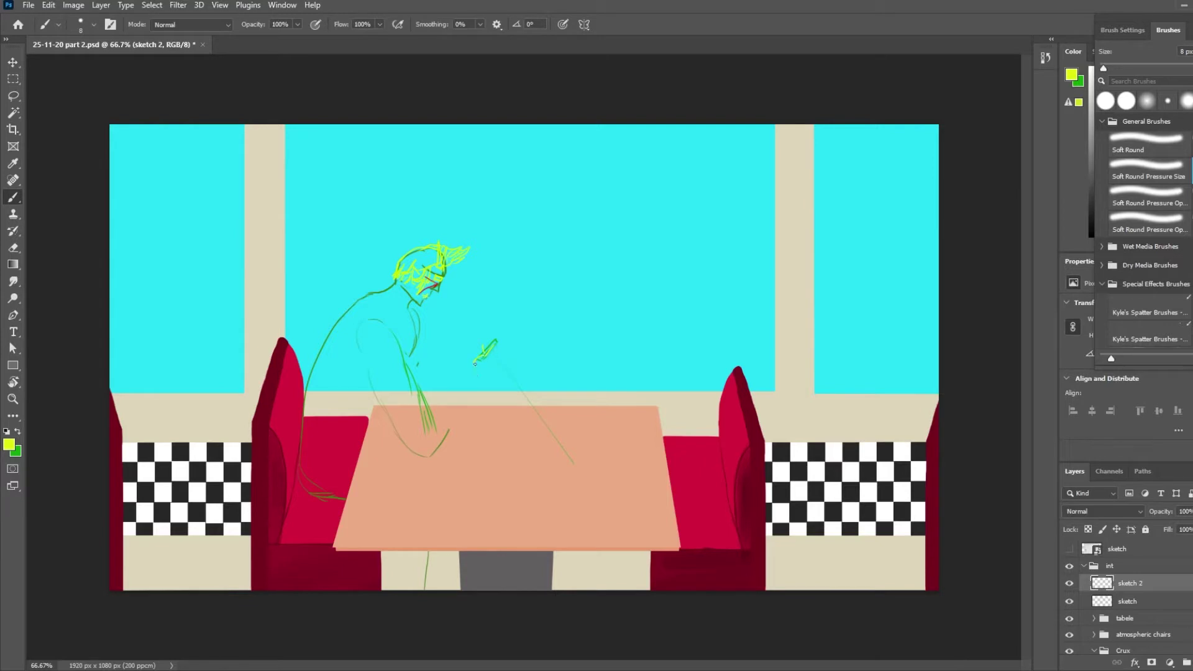
# - Sketch both edges of the forearm in yellow-green from the raised hand down to the elbow
pyautogui.moveTo(474, 364); pyautogui.dragTo(432, 406)
pyautogui.moveTo(498, 356); pyautogui.dragTo(442, 444)
pyautogui.hotkey('ctrl', 'z')
pyautogui.moveTo(498, 352); pyautogui.dragTo(447, 439)
# - Adjust the selected raised hand, deselect it, and refine the finger and chest lines
pyautogui.press('m')
pyautogui.moveTo(464, 324)
pyautogui.mouseDown()
pyautogui.moveTo(535, 382)
pyautogui.moveTo(482, 383)
pyautogui.mouseUp()
pyautogui.hotkey('ctrl', 'd')
pyautogui.press('v')
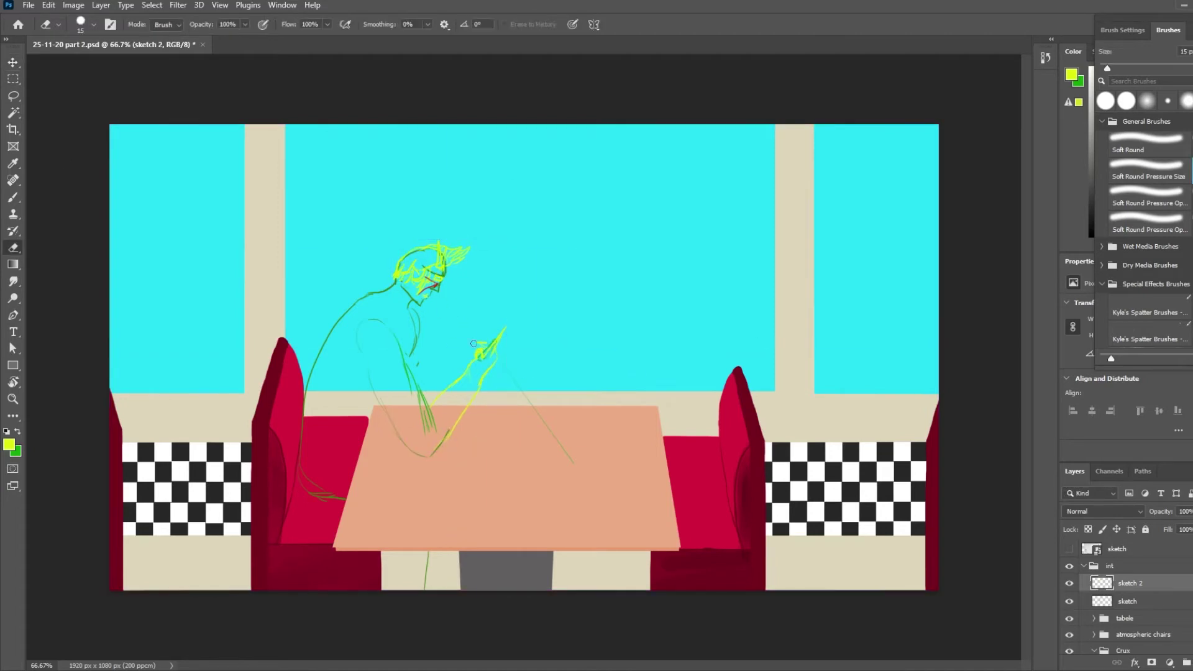
pyautogui.press('b')
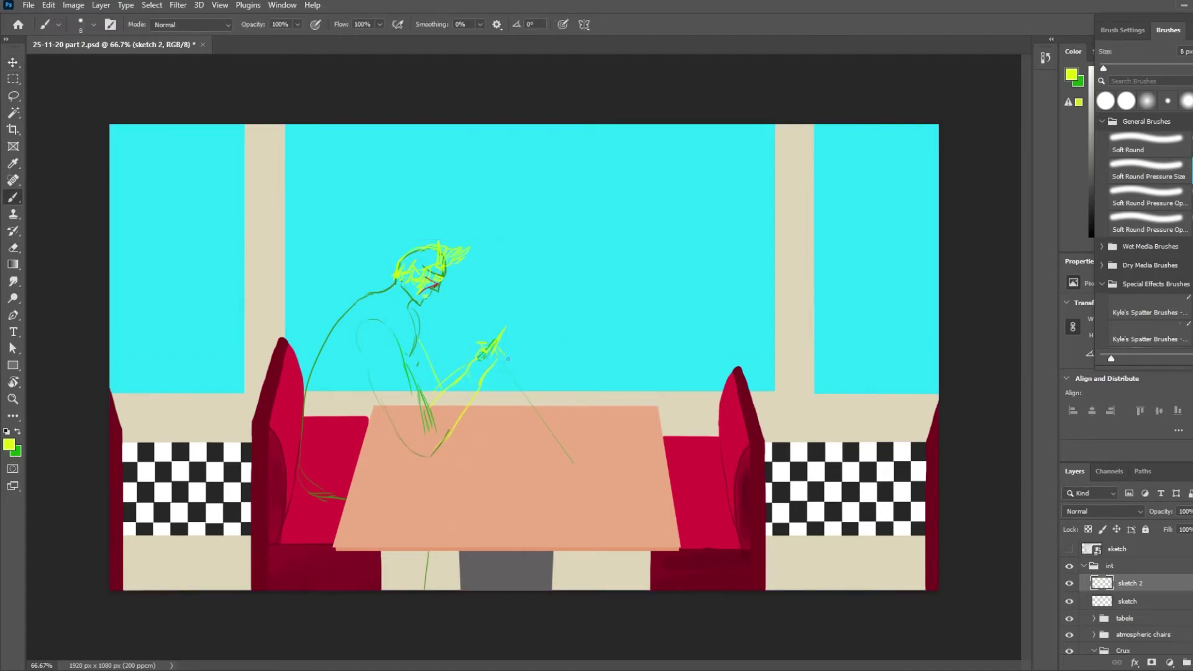
pyautogui.hotkey('ctrl', 'z')
# - Add a new layer and sketch the raised hand's outline on it in red
pyautogui.hotkey('ctrl', 'shift', 'alt', 'n')
pyautogui.click(8, 445)
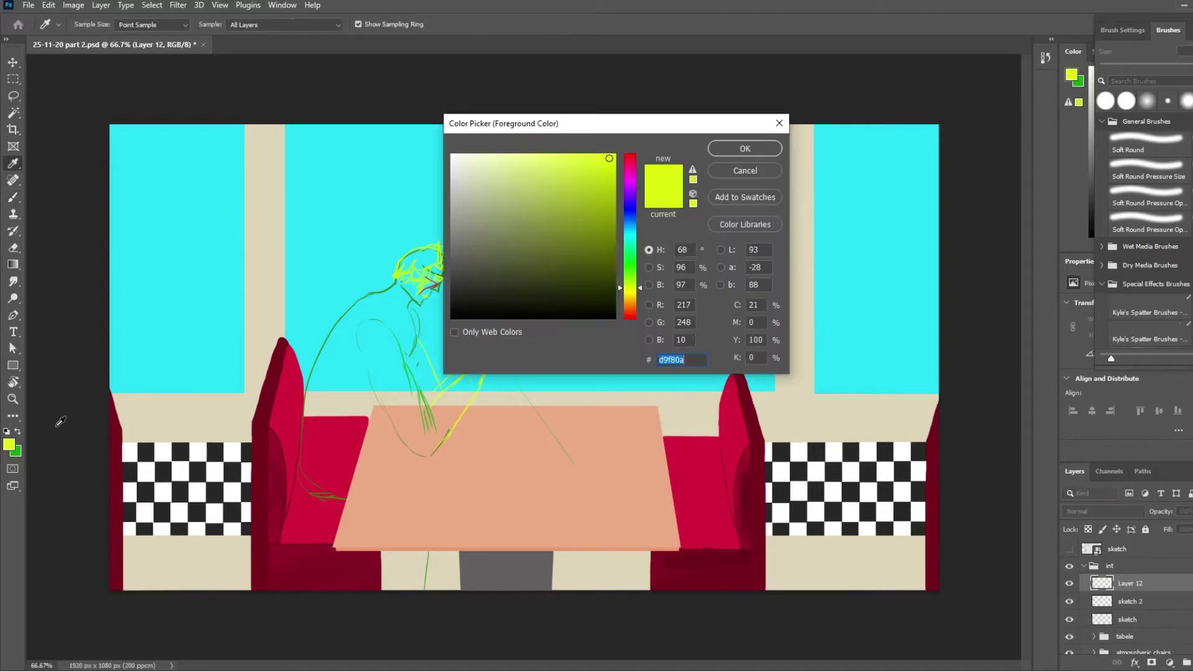
pyautogui.click(632, 317)
pyautogui.click(745, 147)
pyautogui.moveTo(472, 361); pyautogui.dragTo(483, 348)
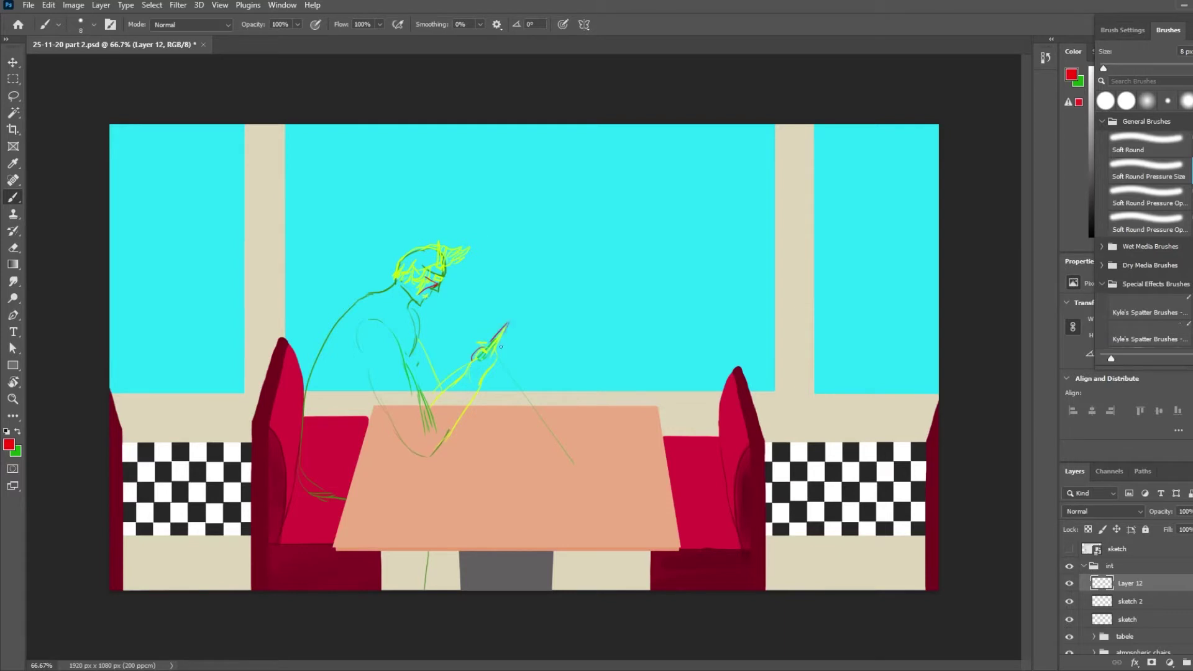
pyautogui.moveTo(499, 343); pyautogui.dragTo(498, 358)
pyautogui.hotkey('ctrl', 'z')
# - Rename the red hand layer "sketch 3" and add a new layer named "sketch outfit"
pyautogui.doubleClick(1130, 584)
pyautogui.write('sketch 3')
pyautogui.press('Return')
pyautogui.hotkey('ctrl', 'shift', 'alt', 'n')
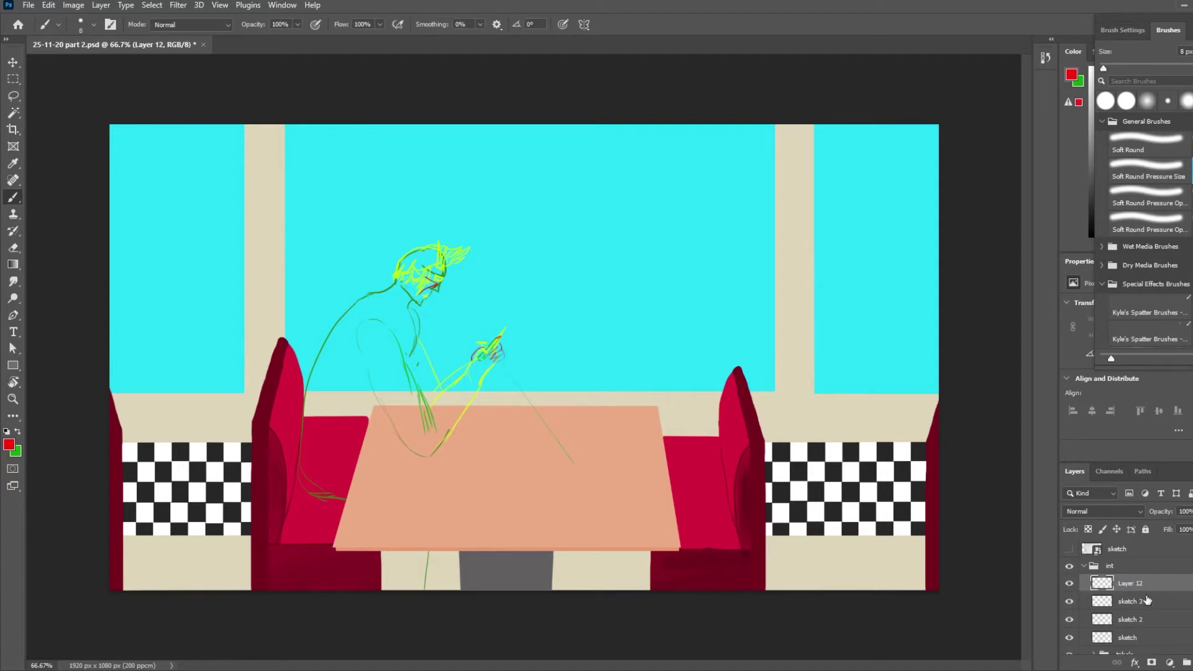
pyautogui.doubleClick(1131, 583)
pyautogui.write('sketch outfit')
pyautogui.press('Return')
# - Create a group named "sketches", place the four sketch layers in it, and select "sketch outfit"
pyautogui.click(1187, 662)
pyautogui.doubleClick(1130, 582)
pyautogui.write('sketches')
pyautogui.click(1158, 601)
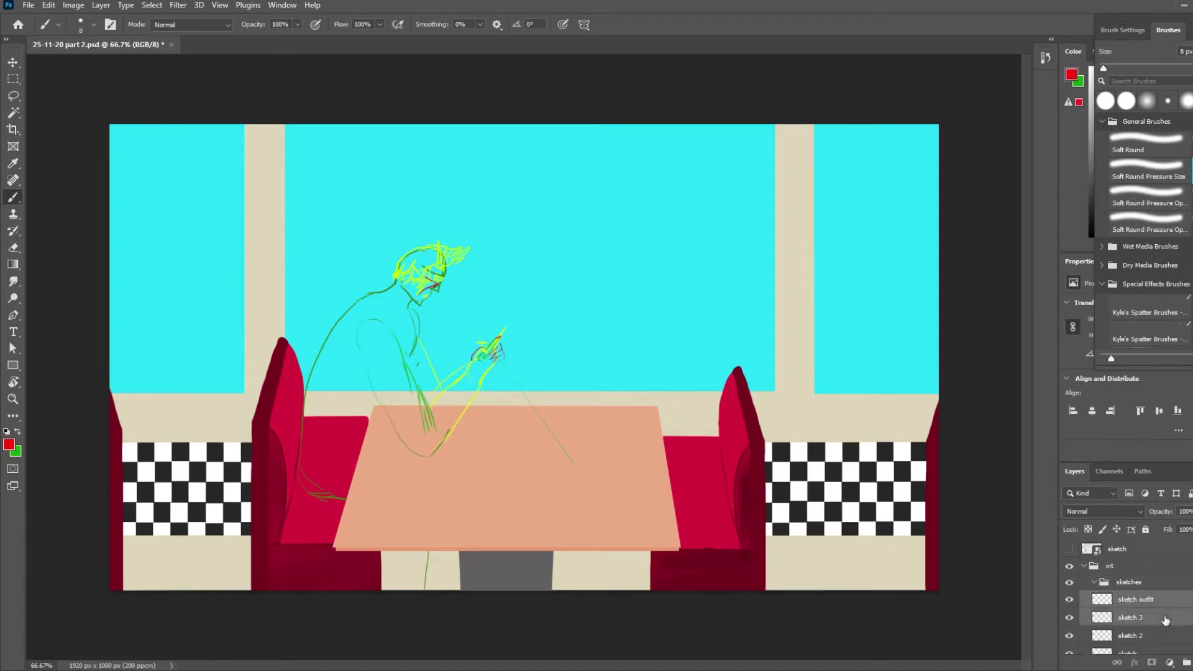
pyautogui.scroll(-1, 1164, 620)
pyautogui.keyDown('shift'); pyautogui.click(1160, 620); pyautogui.keyUp('shift')
pyautogui.moveTo(1156, 566); pyautogui.dragTo(1140, 549)
pyautogui.click(1154, 565)
# - Set the foreground colour to magenta and outline the forearm sleeve from the elbow towards the raised hand
pyautogui.click(10, 444)
pyautogui.click(621, 166)
pyautogui.click(759, 144)
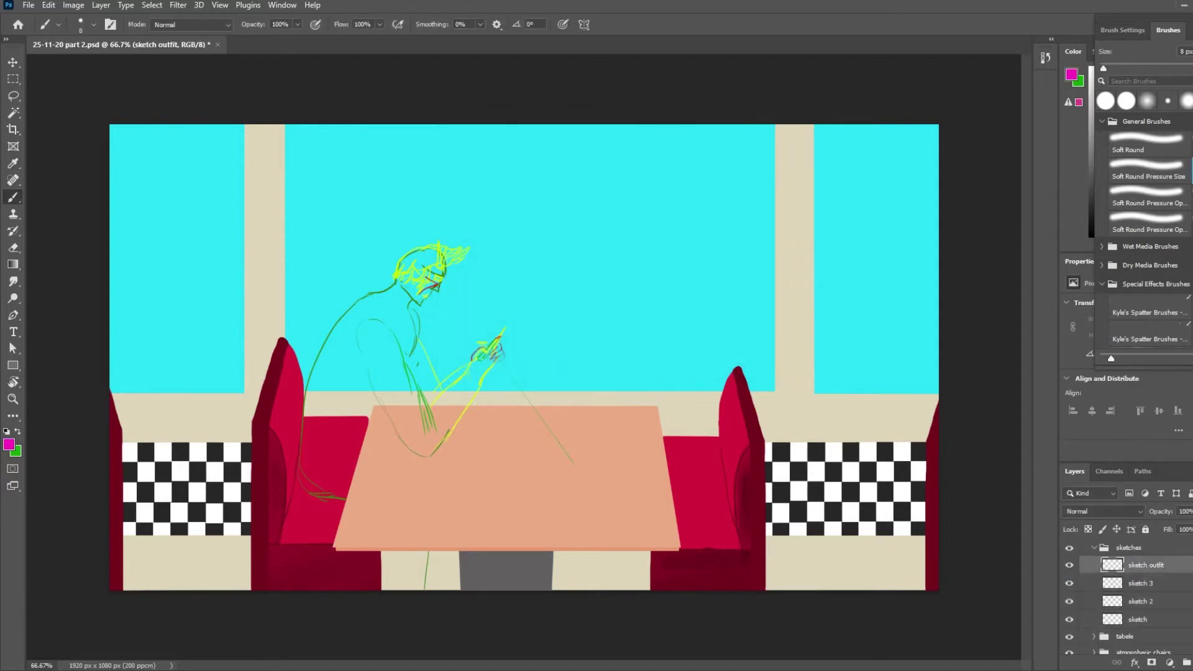
pyautogui.moveTo(465, 371)
pyautogui.mouseDown()
pyautogui.moveTo(481, 376)
pyautogui.moveTo(465, 415)
pyautogui.mouseUp()
pyautogui.hotkey('ctrl', 'z')
pyautogui.moveTo(433, 459); pyautogui.dragTo(480, 391)
pyautogui.moveTo(435, 459); pyautogui.dragTo(420, 460)
pyautogui.moveTo(462, 378)
pyautogui.mouseDown()
pyautogui.moveTo(439, 421)
pyautogui.moveTo(464, 377)
pyautogui.moveTo(482, 384)
pyautogui.mouseUp()
pyautogui.hotkey('ctrl', 'z')
pyautogui.press('e')
pyautogui.press('b')
# - Sketch short green lines at the raised hand's wrist on the "sketch 3" layer
pyautogui.click(1158, 588)
pyautogui.press('x')
pyautogui.moveTo(477, 380)
pyautogui.mouseDown()
pyautogui.moveTo(533, 378)
pyautogui.moveTo(509, 373)
pyautogui.moveTo(489, 388)
pyautogui.mouseUp()
pyautogui.hotkey('ctrl', 'z')
pyautogui.hotkey('ctrl', 'z')
pyautogui.hotkey('ctrl', 'z')
pyautogui.hotkey('ctrl', 'z')
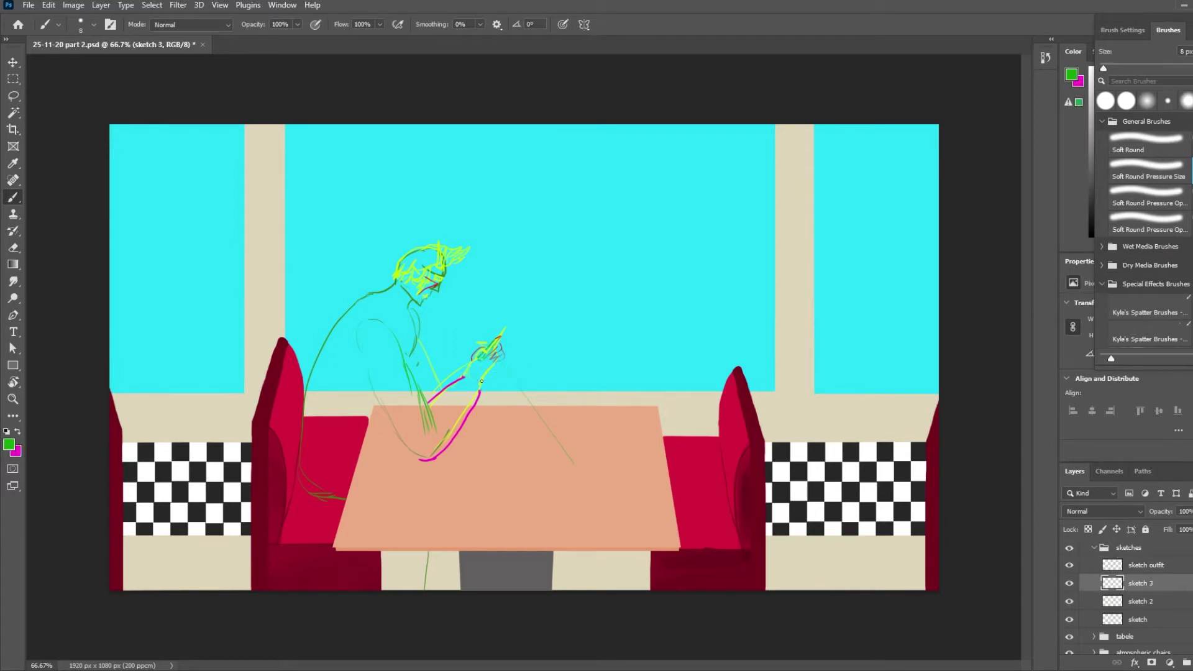
# - Tidy the sleeve end into a cuff and sketch the collar in magenta on "sketch outfit"
pyautogui.hotkey('alt', ']')
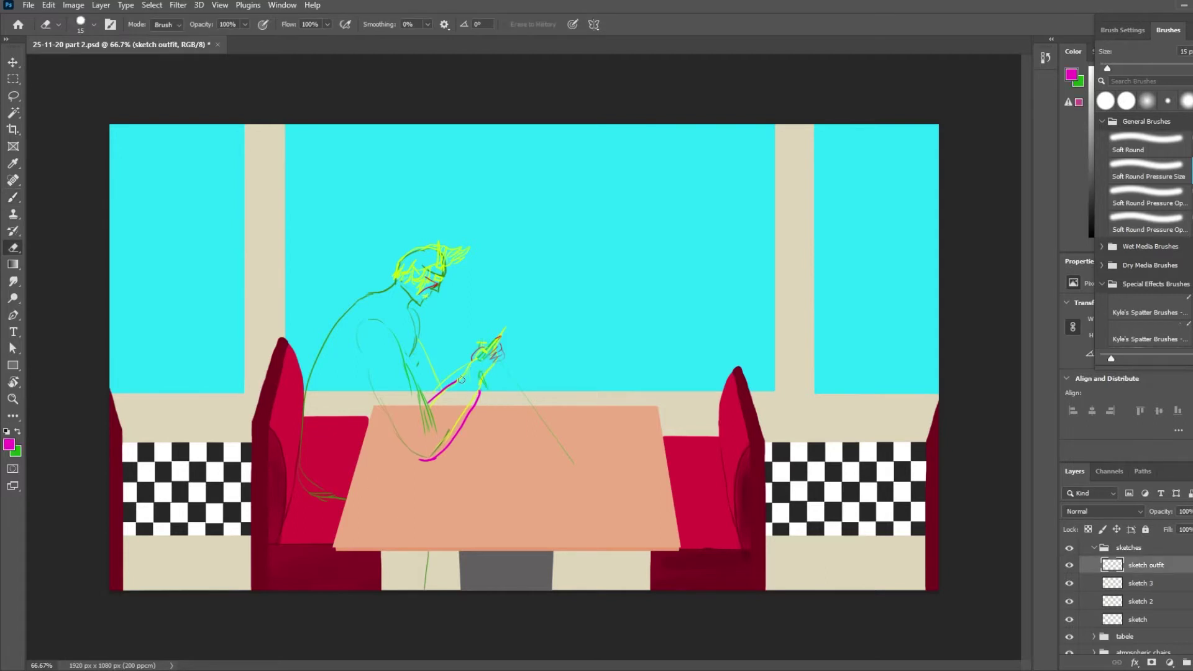
pyautogui.press('x')
pyautogui.moveTo(459, 381)
pyautogui.mouseDown()
pyautogui.moveTo(480, 379)
pyautogui.moveTo(476, 404)
pyautogui.mouseUp()
pyautogui.moveTo(459, 378); pyautogui.dragTo(427, 403)
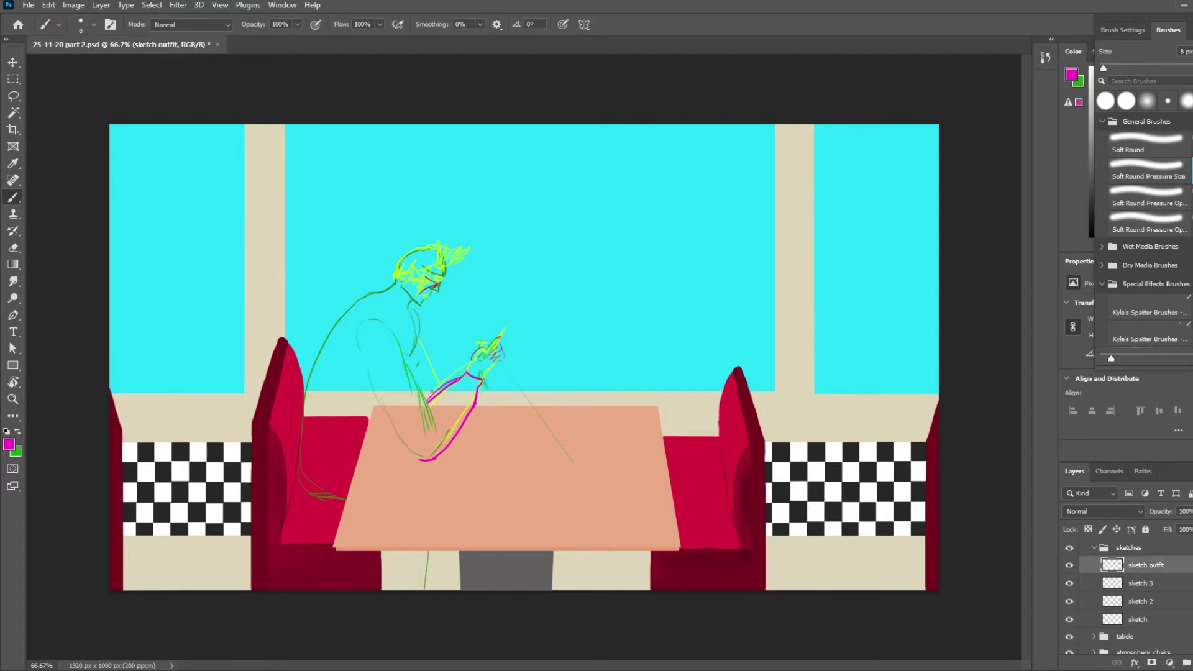
pyautogui.moveTo(393, 282)
pyautogui.mouseDown()
pyautogui.moveTo(410, 303)
pyautogui.moveTo(302, 349)
pyautogui.mouseUp()
pyautogui.hotkey('ctrl', 'z')
# - Set the foreground colour to bright green and sketch the character's back from the shoulder down to the seat
pyautogui.click(9, 444)
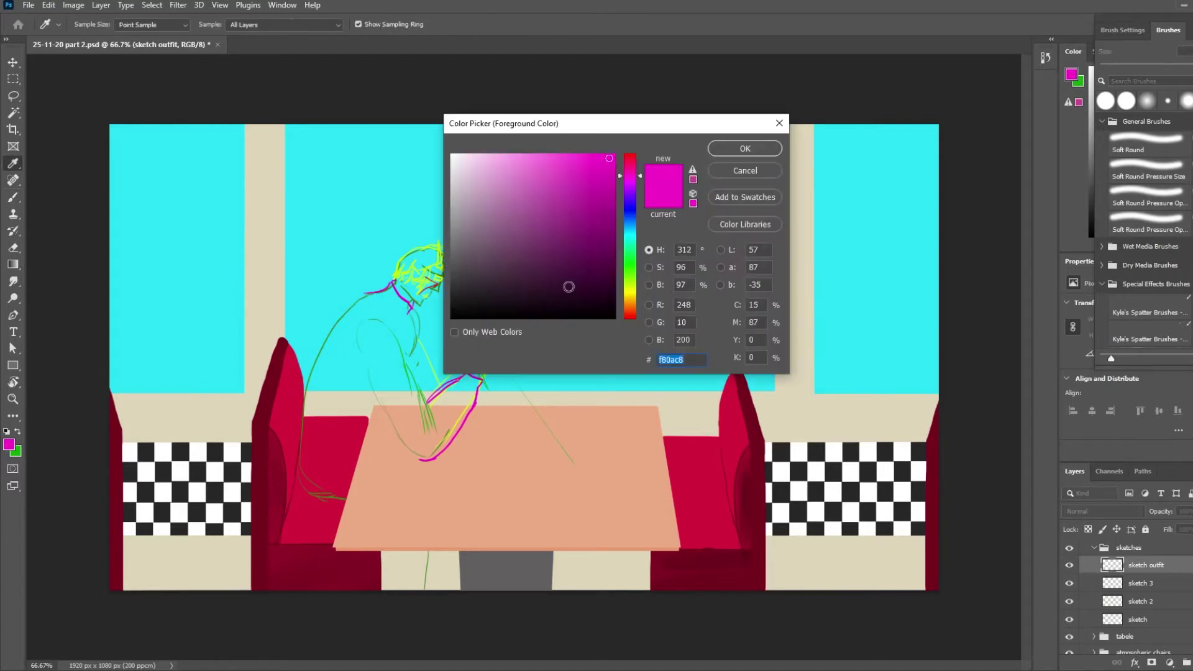
pyautogui.click(631, 267)
pyautogui.click(744, 148)
pyautogui.moveTo(368, 293)
pyautogui.mouseDown()
pyautogui.moveTo(302, 373)
pyautogui.moveTo(295, 433)
pyautogui.moveTo(309, 460)
pyautogui.moveTo(360, 466)
pyautogui.mouseUp()
pyautogui.hotkey('ctrl', 'z')
pyautogui.press('e')
pyautogui.press('b')
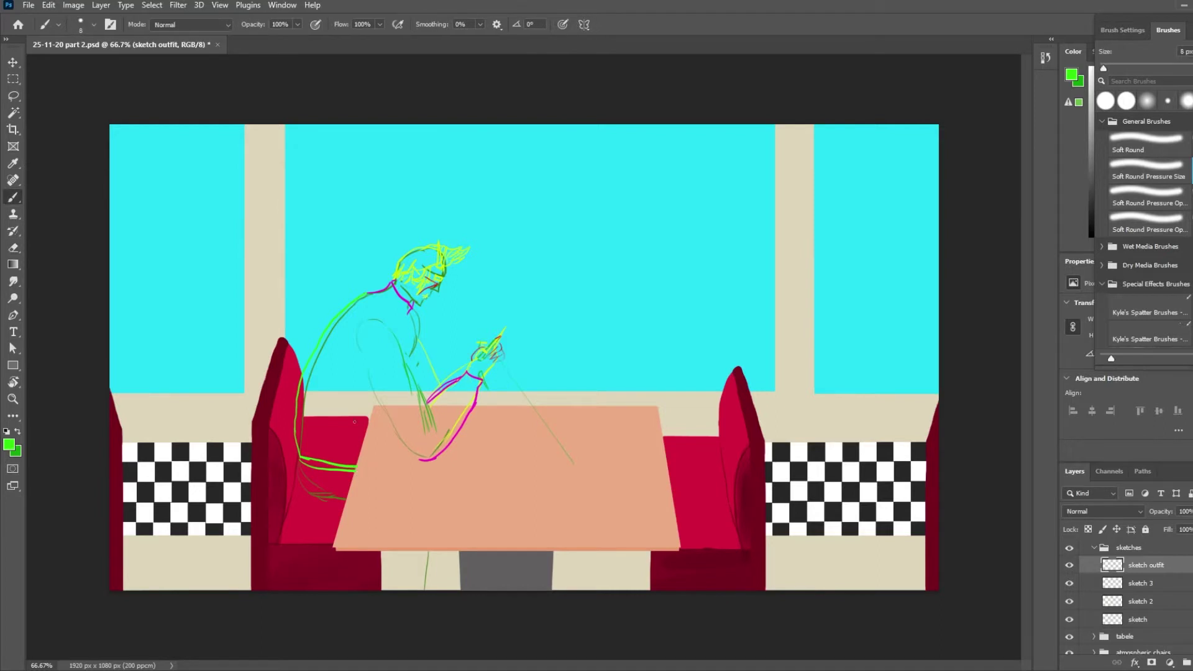
# - Switch the foreground colour back to magenta and sketch the front of the chest below the collar
pyautogui.click(9, 444)
pyautogui.click(631, 175)
pyautogui.click(743, 148)
pyautogui.moveTo(410, 312); pyautogui.dragTo(411, 377)
pyautogui.hotkey('ctrl', 'z')
pyautogui.moveTo(389, 421); pyautogui.dragTo(369, 437)
pyautogui.hotkey('ctrl', 'z')
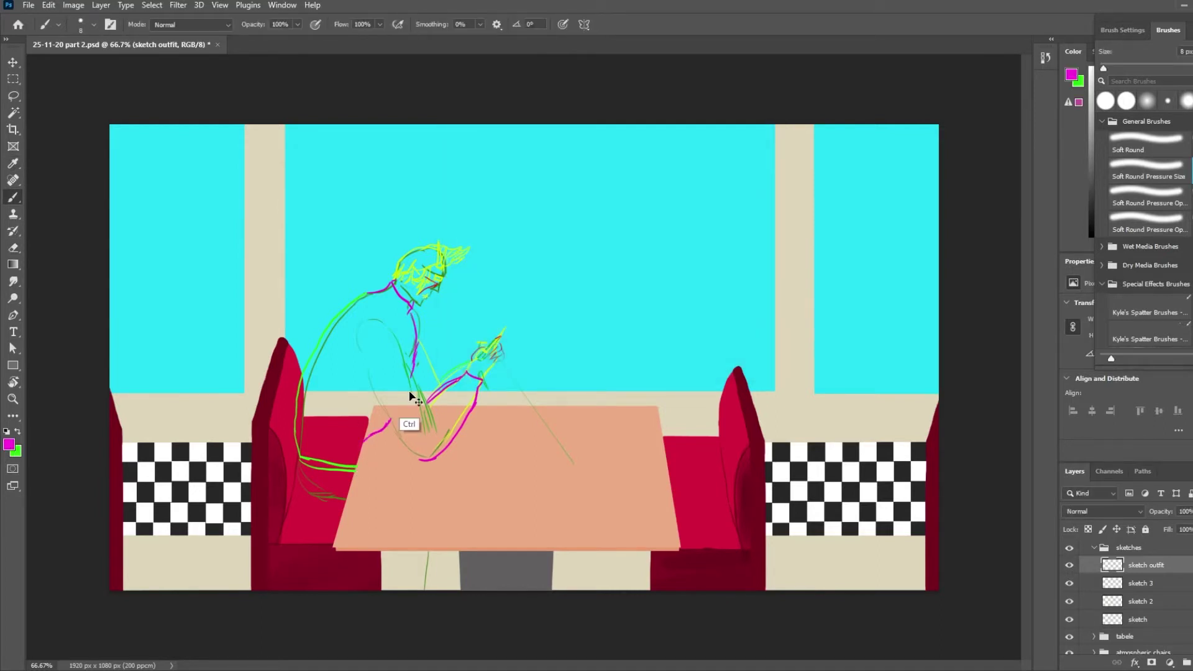
pyautogui.hotkey('ctrl', 'z')
pyautogui.hotkey('ctrl', 'z')
pyautogui.moveTo(411, 311); pyautogui.dragTo(412, 365)
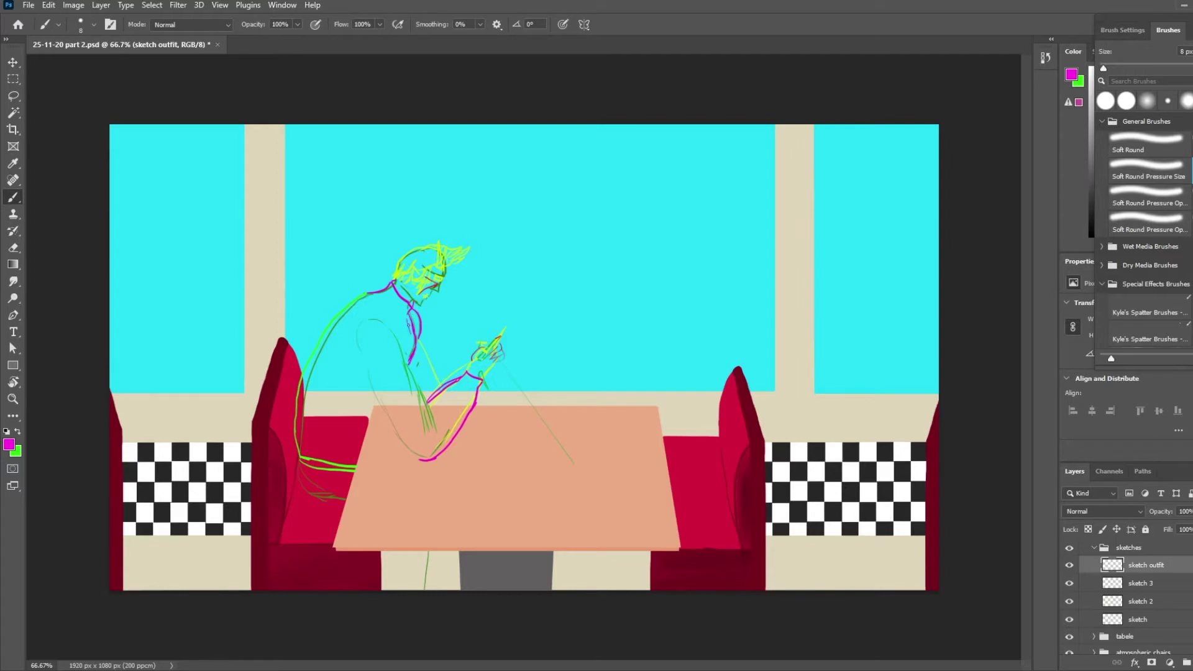
# - Sketch the jacket's upper sleeve from shoulder to elbow, its front edge, and the far sleeve in magenta
pyautogui.moveTo(380, 319)
pyautogui.mouseDown()
pyautogui.moveTo(399, 334)
pyautogui.moveTo(369, 396)
pyautogui.moveTo(426, 461)
pyautogui.mouseUp()
pyautogui.hotkey('ctrl', 'z')
pyautogui.moveTo(363, 311); pyautogui.dragTo(414, 389)
pyautogui.hotkey('ctrl', 'z')
pyautogui.moveTo(396, 348); pyautogui.dragTo(426, 404)
pyautogui.moveTo(366, 313); pyautogui.dragTo(407, 358)
pyautogui.hotkey('ctrl', 'z')
pyautogui.moveTo(365, 311)
pyautogui.mouseDown()
pyautogui.moveTo(406, 360)
pyautogui.moveTo(393, 325)
pyautogui.mouseUp()
pyautogui.hotkey('ctrl', 'z')
pyautogui.moveTo(384, 316)
pyautogui.mouseDown()
pyautogui.moveTo(408, 360)
pyautogui.moveTo(443, 380)
pyautogui.mouseUp()
pyautogui.moveTo(445, 376); pyautogui.dragTo(464, 369)
pyautogui.hotkey('ctrl', 'z')
pyautogui.moveTo(466, 367); pyautogui.dragTo(443, 378)
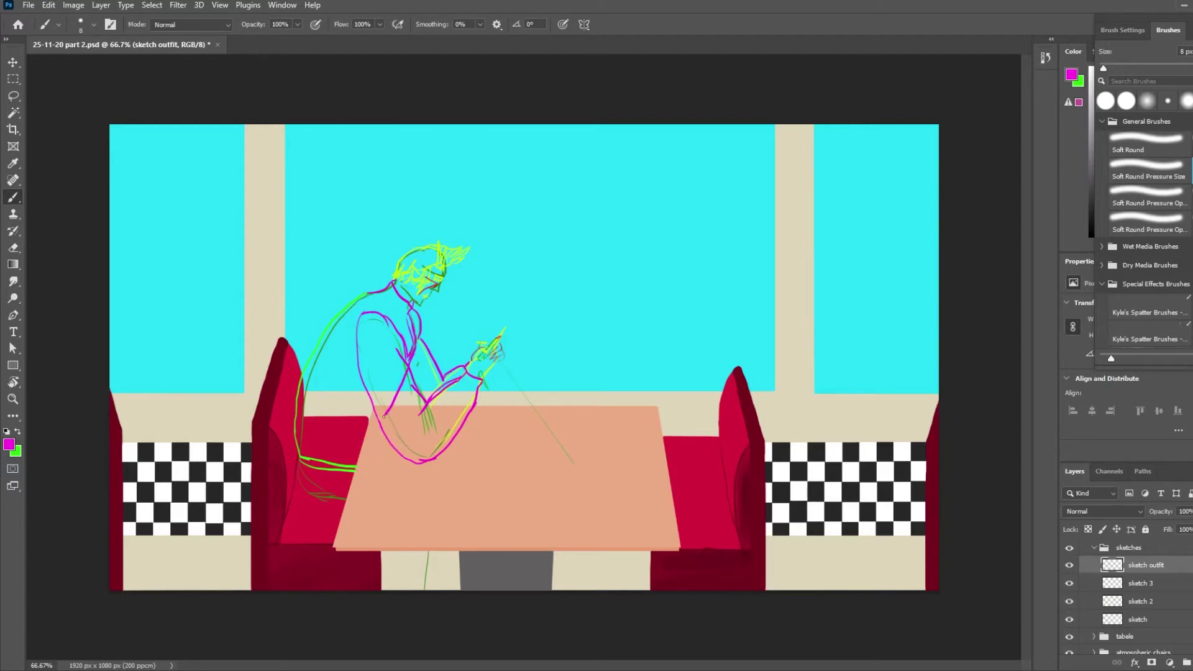
# - Clean up the overlapping jacket lines at the chest and remove the stray line running down towards the table
pyautogui.hotkey('alt', '[')
pyautogui.moveTo(408, 366); pyautogui.dragTo(397, 391)
pyautogui.moveTo(356, 470); pyautogui.dragTo(394, 436)
pyautogui.moveTo(393, 440)
pyautogui.mouseDown()
pyautogui.moveTo(413, 359)
pyautogui.moveTo(394, 445)
pyautogui.moveTo(364, 460)
pyautogui.mouseUp()
pyautogui.hotkey('ctrl', 'z')
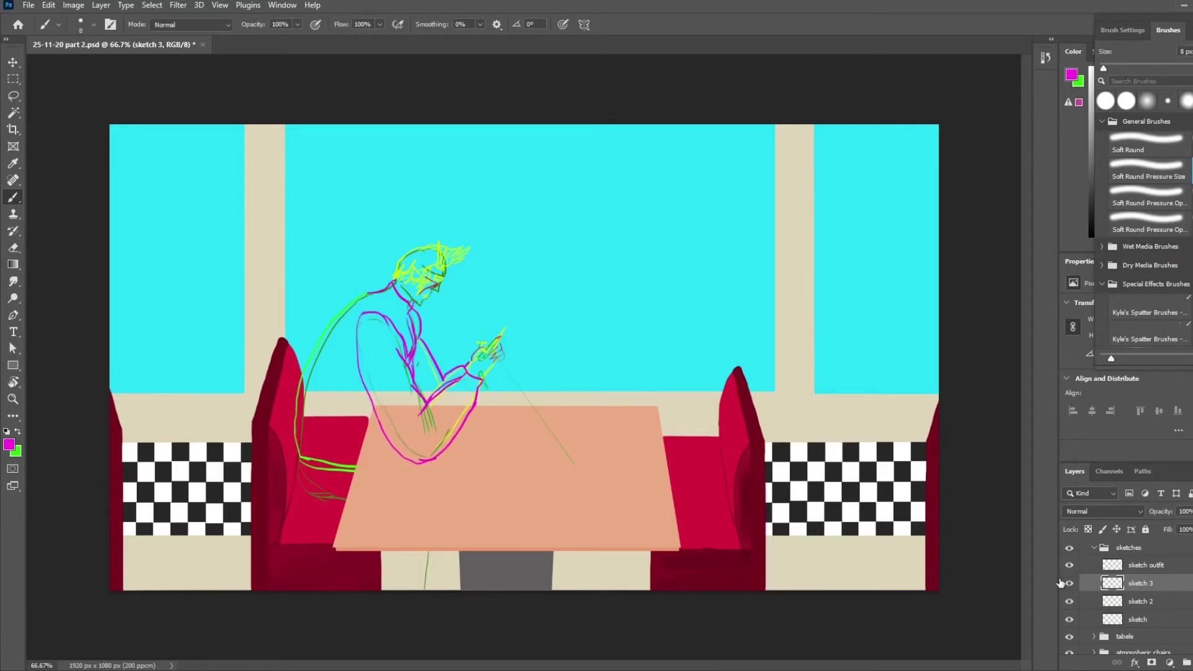
pyautogui.keyDown('ctrl'); pyautogui.click(413, 362); pyautogui.keyUp('ctrl')
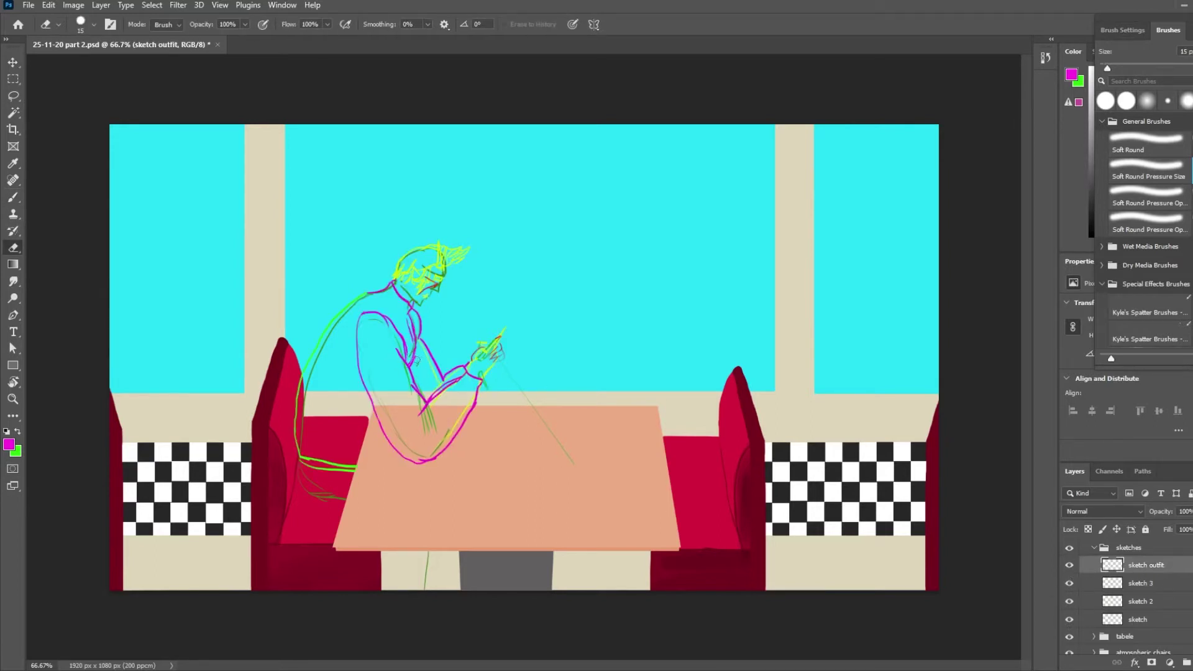
pyautogui.moveTo(418, 330); pyautogui.dragTo(411, 373)
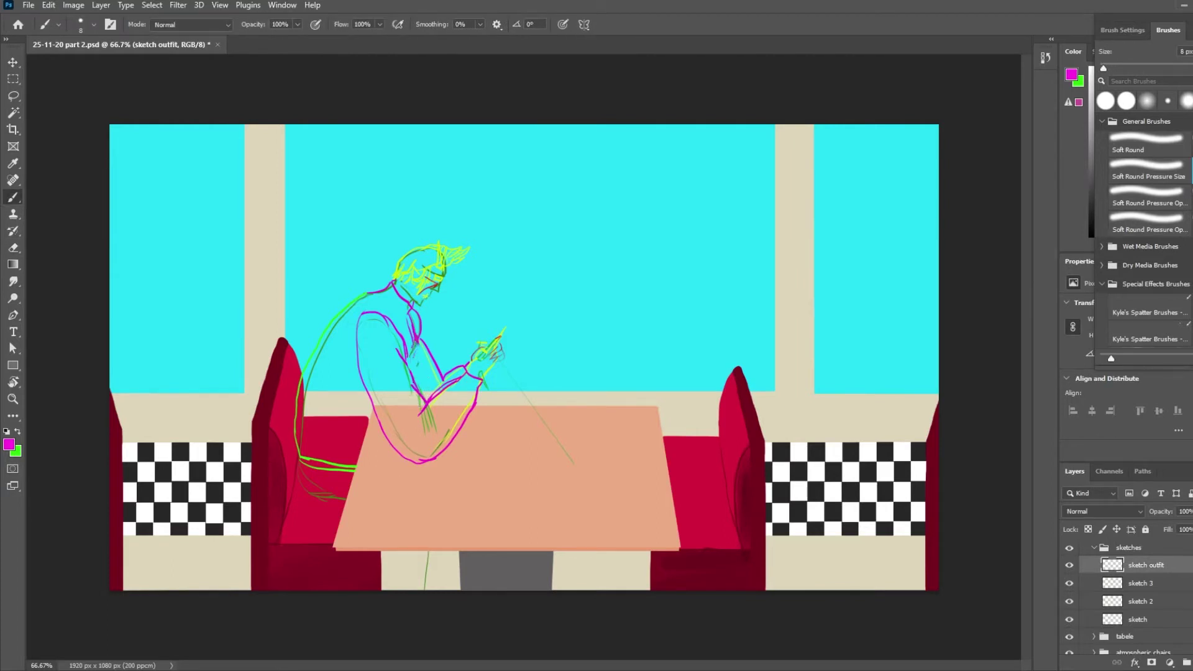
pyautogui.press('x')
pyautogui.hotkey('ctrl', 'z')
# - Collapse the sketches group and rename the new layer inside the Crux group "base"
pyautogui.click(1094, 548)
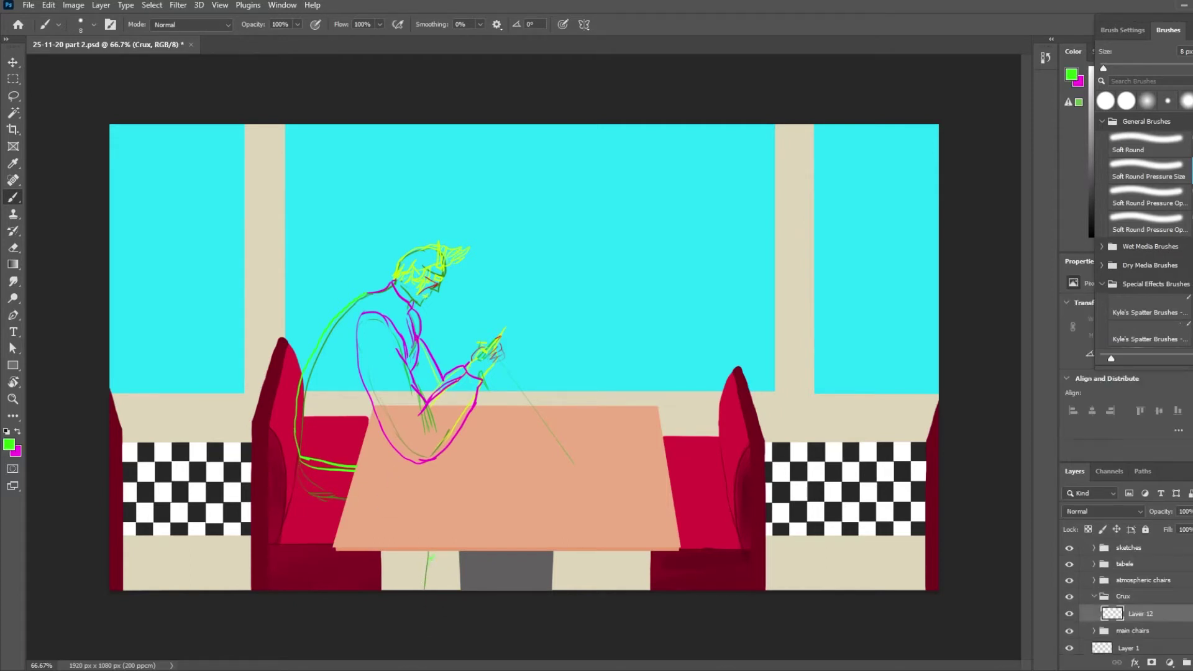
pyautogui.doubleClick(1137, 613)
pyautogui.write('base')
pyautogui.press('Return')
# - Name a new layer "background temp" and place it beneath the wall layer in the diner wall group
pyautogui.scroll(-2, 1133, 595)
pyautogui.click(1133, 595)
pyautogui.doubleClick(1128, 595)
pyautogui.write('background temp')
pyautogui.press('Return')
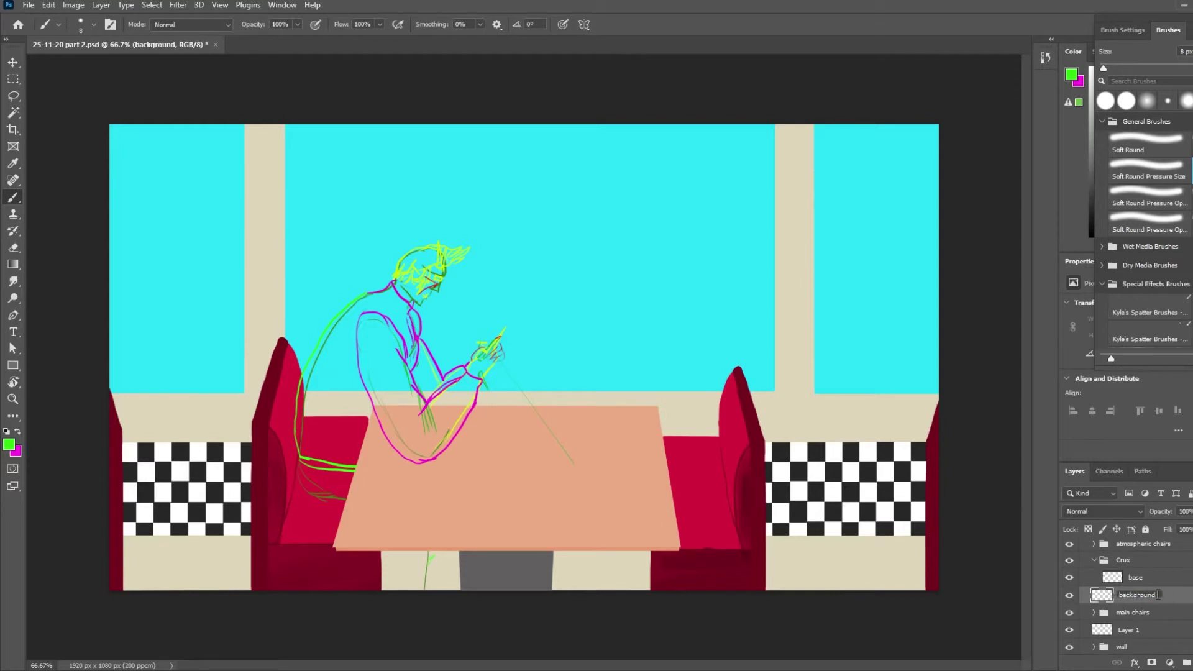
pyautogui.scroll(-5, 1158, 592)
# - Paint the window openings solid black on "background temp" with a 60 px brush
pyautogui.click(9, 444)
pyautogui.click(451, 317)
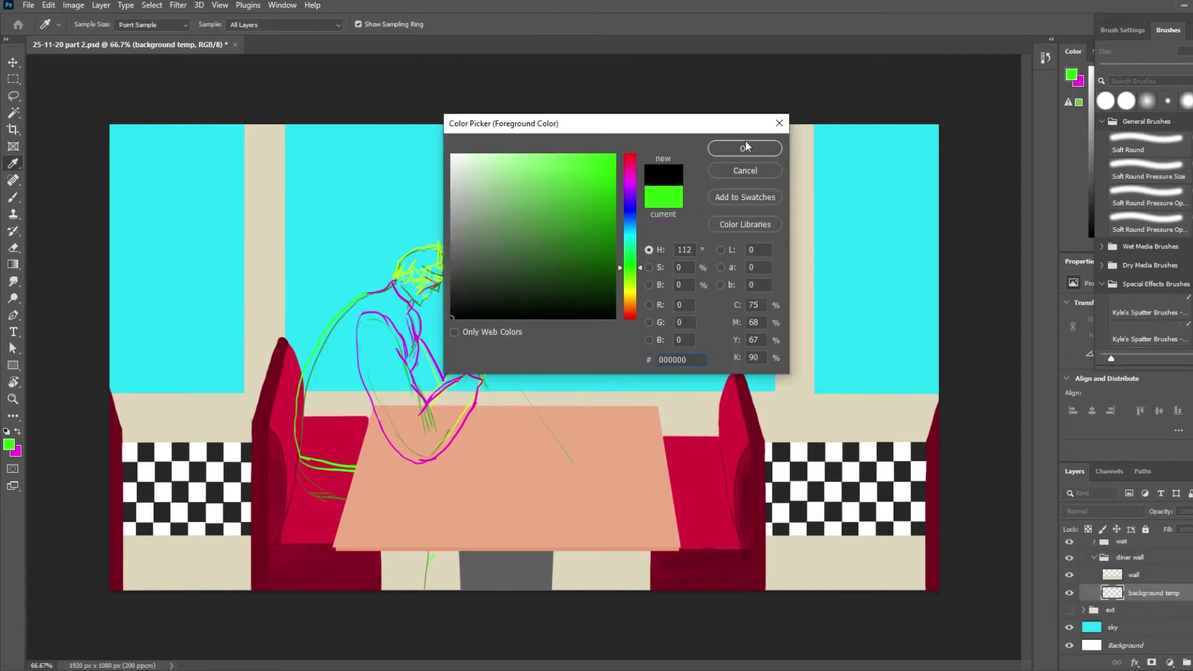
pyautogui.click(749, 147)
pyautogui.press(']')
pyautogui.press(']')
pyautogui.press(']')
pyautogui.press(']')
pyautogui.press(']')
pyautogui.press(']')
pyautogui.press(']')
pyautogui.press(']')
pyautogui.moveTo(186, 261)
pyautogui.mouseDown()
pyautogui.moveTo(755, 325)
pyautogui.moveTo(870, 206)
pyautogui.mouseUp()
# - Select the "base" layer and set the foreground colour to teal
pyautogui.scroll(3, 1135, 584)
pyautogui.click(1136, 581)
pyautogui.click(10, 444)
pyautogui.click(627, 233)
pyautogui.click(582, 194)
pyautogui.click(748, 147)
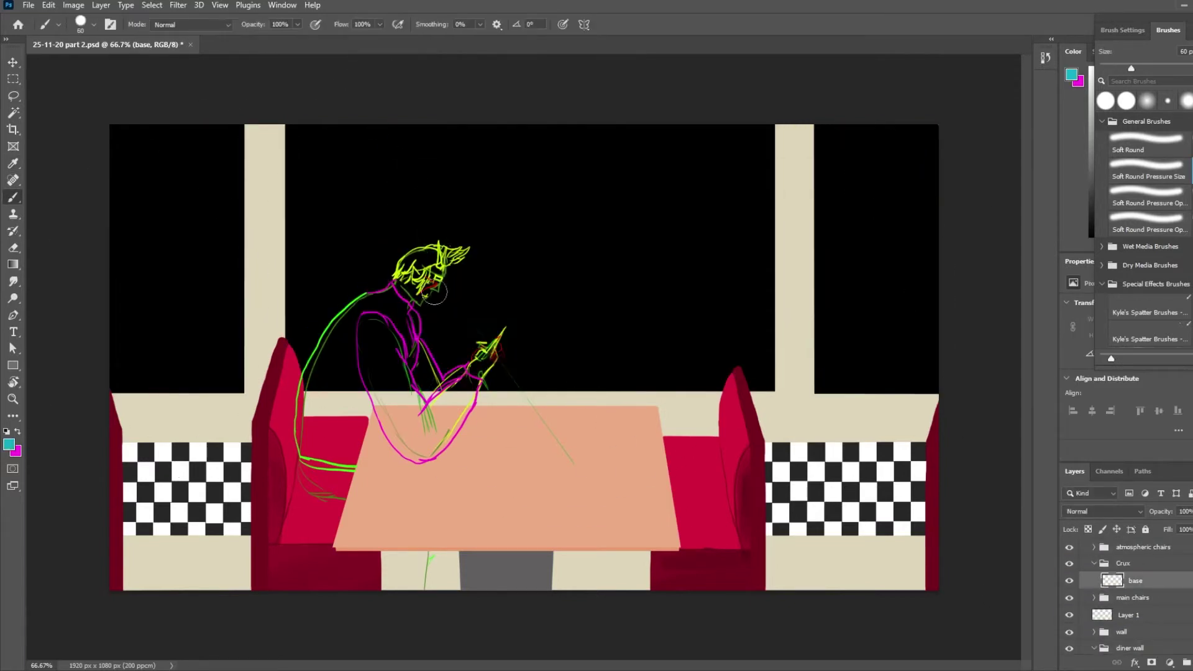
# - Fade the sketches group by lowering its fill, and move the Crux group above it with "base" selected
pyautogui.scroll(2, 1125, 550)
pyautogui.click(1129, 568)
pyautogui.moveTo(1190, 529); pyautogui.dragTo(1177, 530)
pyautogui.scroll(-2, 1136, 584)
pyautogui.click(1135, 583)
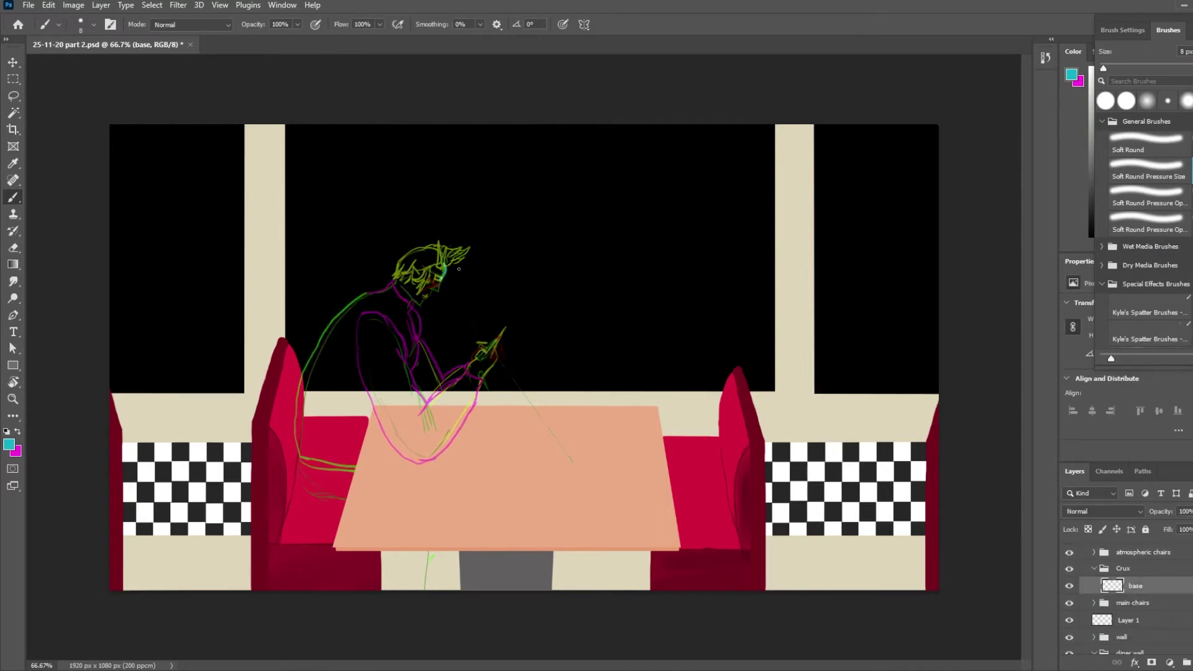
pyautogui.moveTo(1123, 565)
pyautogui.mouseDown()
pyautogui.moveTo(1145, 536)
pyautogui.moveTo(1126, 574)
pyautogui.mouseUp()
pyautogui.click(1135, 600)
pyautogui.click(1128, 616)
pyautogui.moveTo(1190, 528); pyautogui.dragTo(1173, 529)
pyautogui.click(1136, 600)
# - Trace the face profile, mouth and jaw in teal on the "base" layer
pyautogui.moveTo(445, 266); pyautogui.dragTo(445, 272)
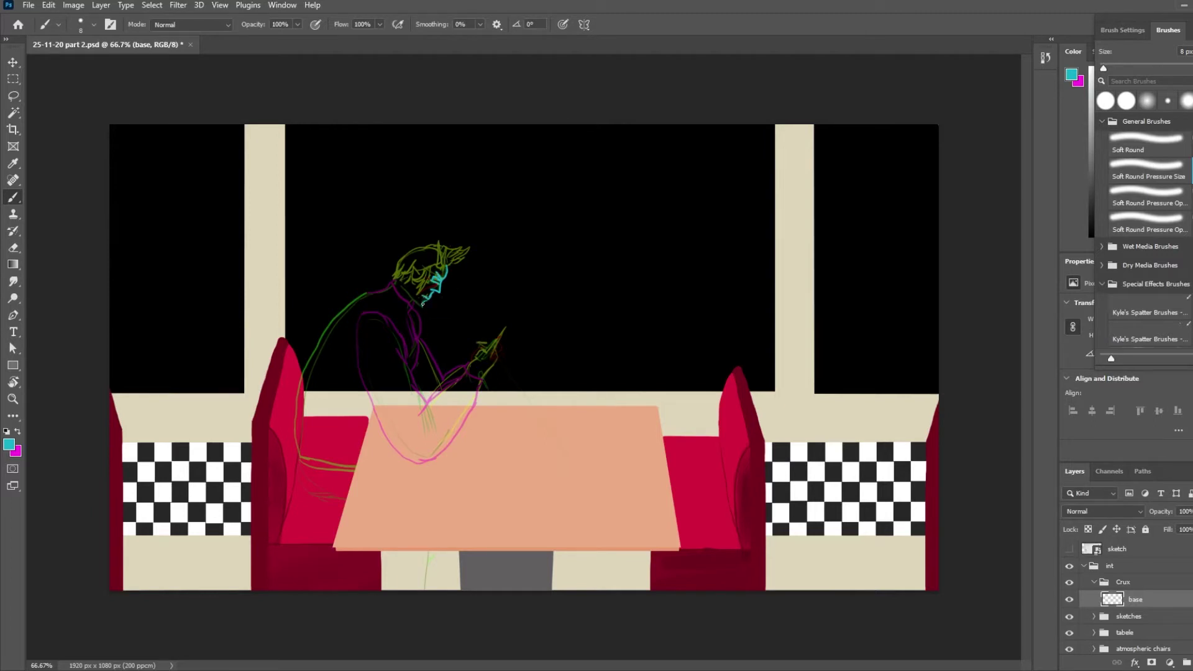
pyautogui.press('e')
pyautogui.press('b')
pyautogui.hotkey('ctrl', '+')
pyautogui.hotkey('ctrl', '+')
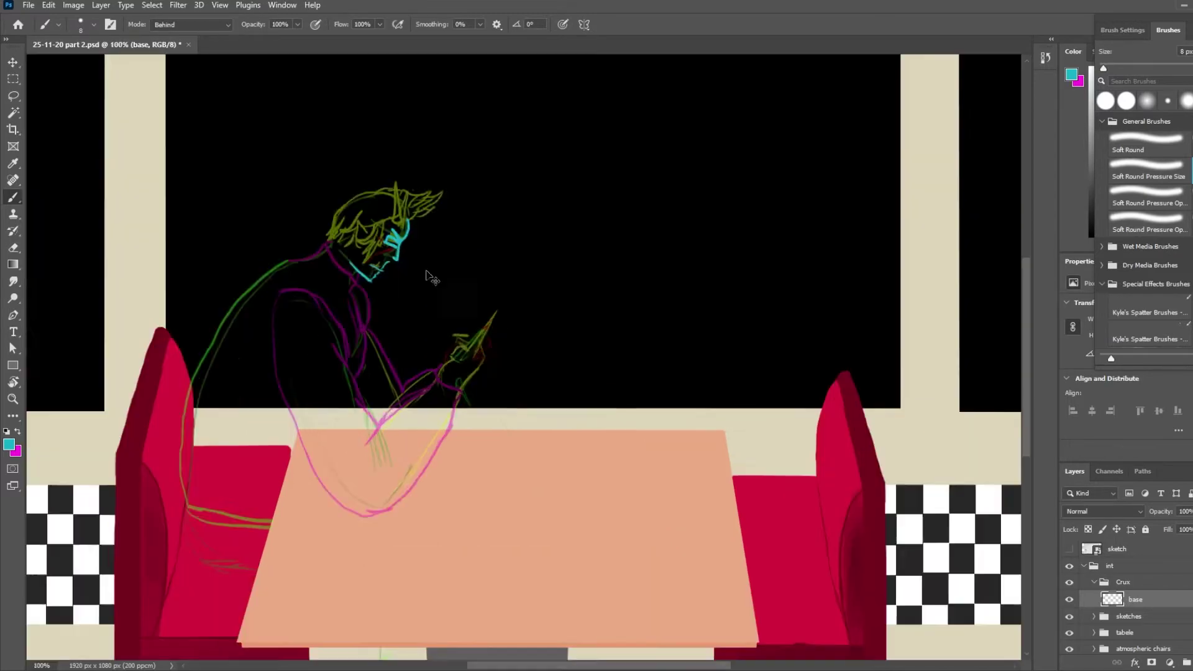
pyautogui.scroll(8, 416, 293)
pyautogui.scroll(-5, 416, 293)
pyautogui.hscroll(-3, 416, 292)
pyautogui.press('e')
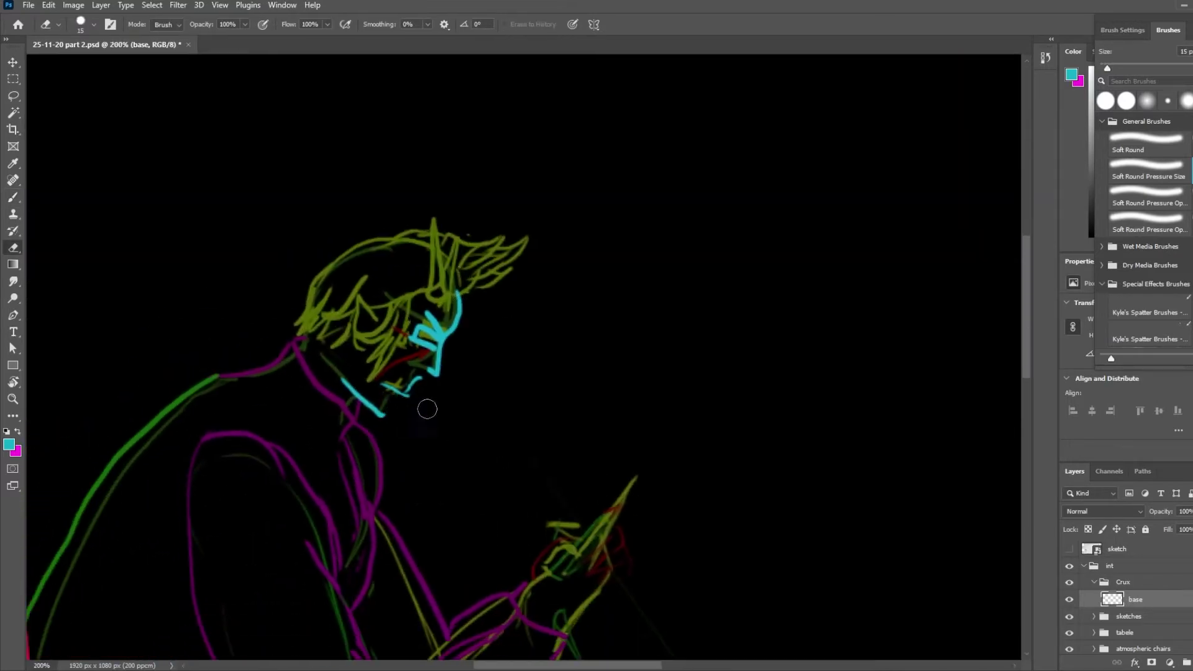
pyautogui.press('b')
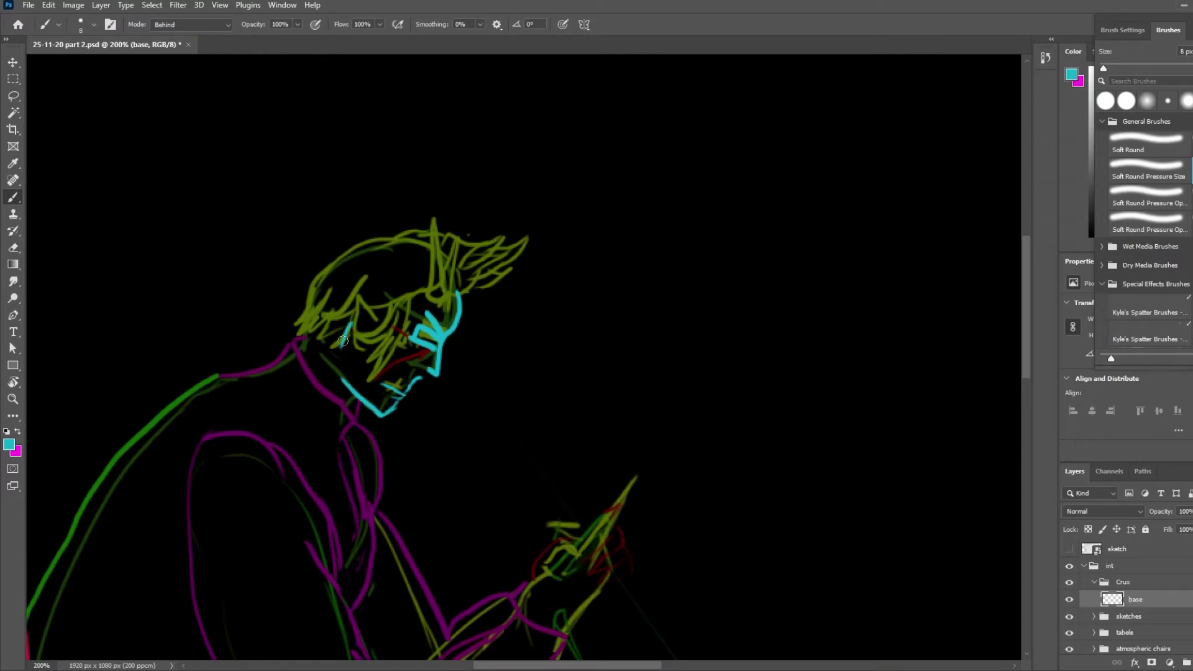
pyautogui.moveTo(343, 341); pyautogui.dragTo(345, 382)
pyautogui.moveTo(401, 381); pyautogui.dragTo(407, 380)
# - Outline the spiky hair in teal and fill the hair and face into one solid head silhouette
pyautogui.moveTo(440, 238)
pyautogui.mouseDown()
pyautogui.moveTo(528, 237)
pyautogui.moveTo(478, 287)
pyautogui.mouseUp()
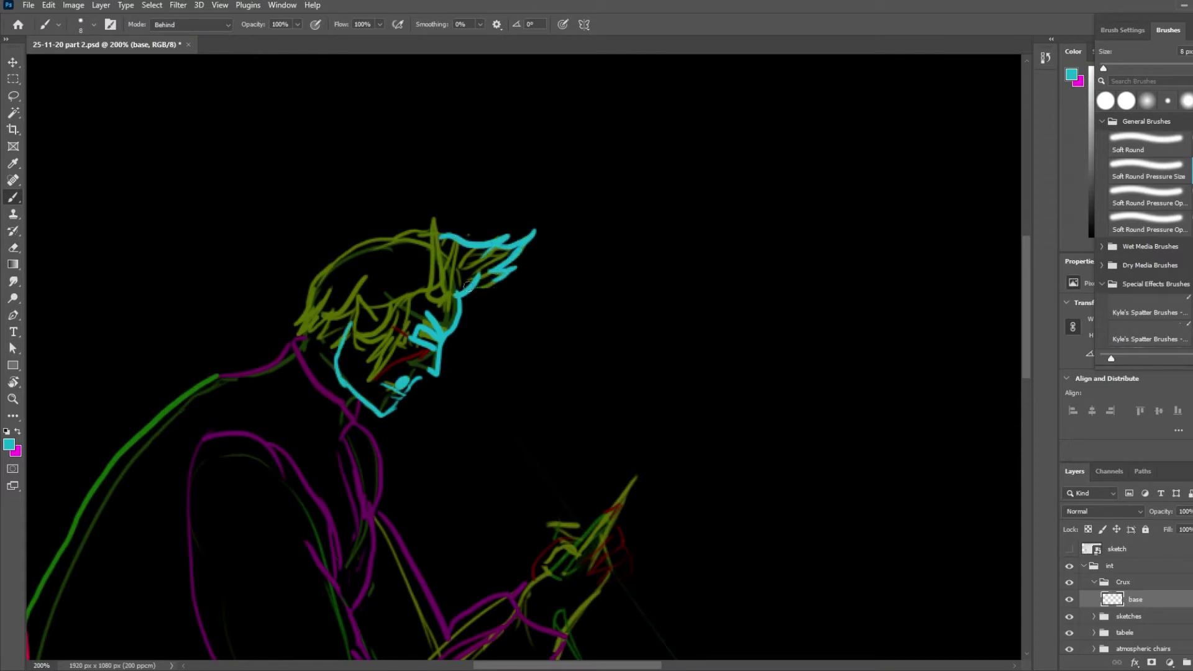
pyautogui.moveTo(384, 246)
pyautogui.mouseDown()
pyautogui.moveTo(436, 222)
pyautogui.moveTo(435, 277)
pyautogui.moveTo(291, 308)
pyautogui.moveTo(320, 256)
pyautogui.mouseUp()
pyautogui.moveTo(291, 306); pyautogui.dragTo(301, 339)
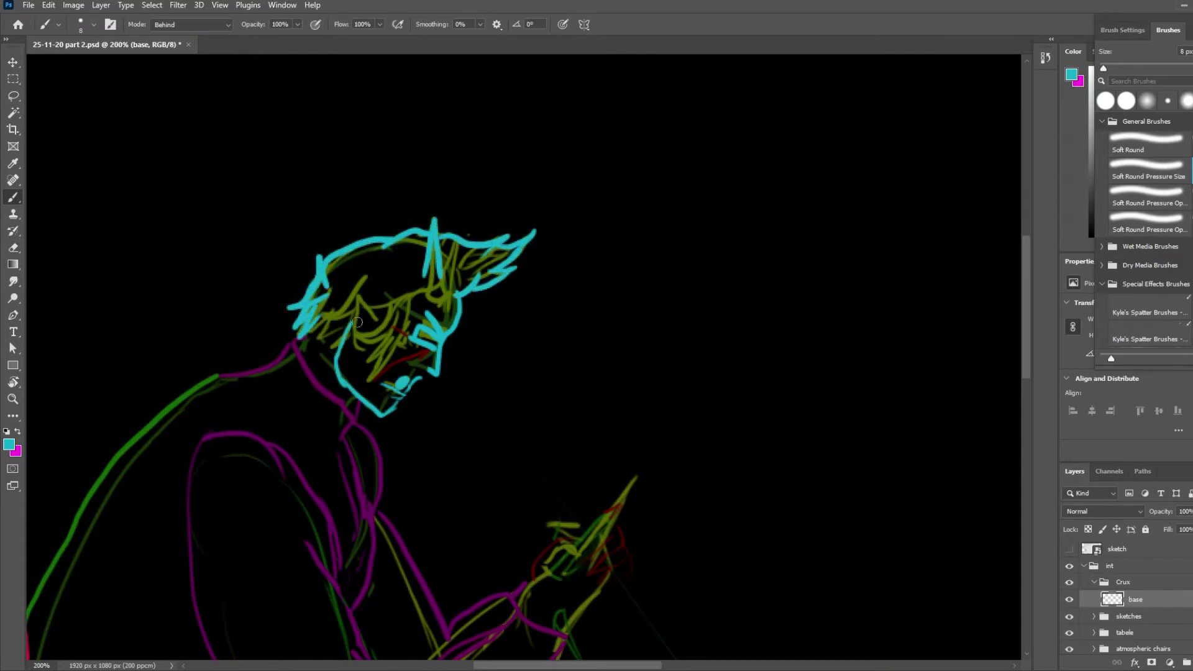
pyautogui.moveTo(371, 301)
pyautogui.mouseDown()
pyautogui.moveTo(301, 352)
pyautogui.moveTo(320, 334)
pyautogui.moveTo(330, 267)
pyautogui.moveTo(384, 243)
pyautogui.moveTo(392, 260)
pyautogui.moveTo(460, 276)
pyautogui.moveTo(428, 243)
pyautogui.moveTo(491, 251)
pyautogui.mouseUp()
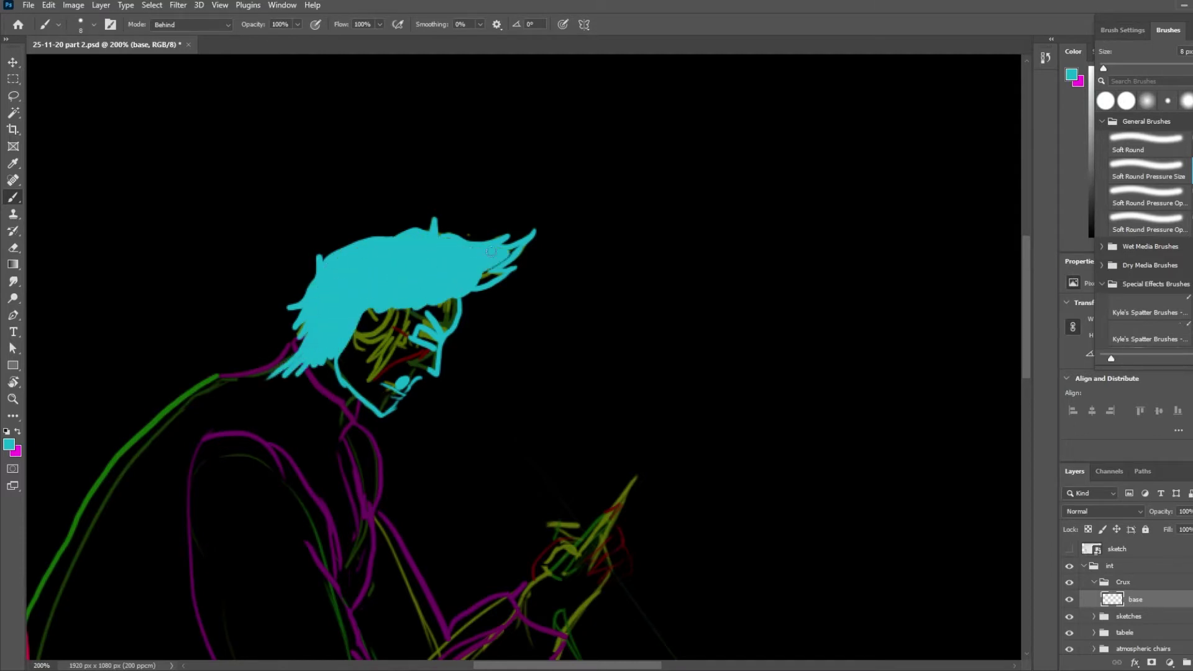
pyautogui.moveTo(432, 301)
pyautogui.mouseDown()
pyautogui.moveTo(423, 342)
pyautogui.moveTo(432, 372)
pyautogui.moveTo(422, 379)
pyautogui.moveTo(436, 368)
pyautogui.moveTo(435, 387)
pyautogui.moveTo(427, 368)
pyautogui.moveTo(394, 400)
pyautogui.moveTo(372, 400)
pyautogui.moveTo(366, 342)
pyautogui.moveTo(357, 377)
pyautogui.moveTo(330, 353)
pyautogui.moveTo(355, 393)
pyautogui.moveTo(336, 401)
pyautogui.moveTo(452, 301)
pyautogui.moveTo(371, 374)
pyautogui.moveTo(385, 435)
pyautogui.mouseUp()
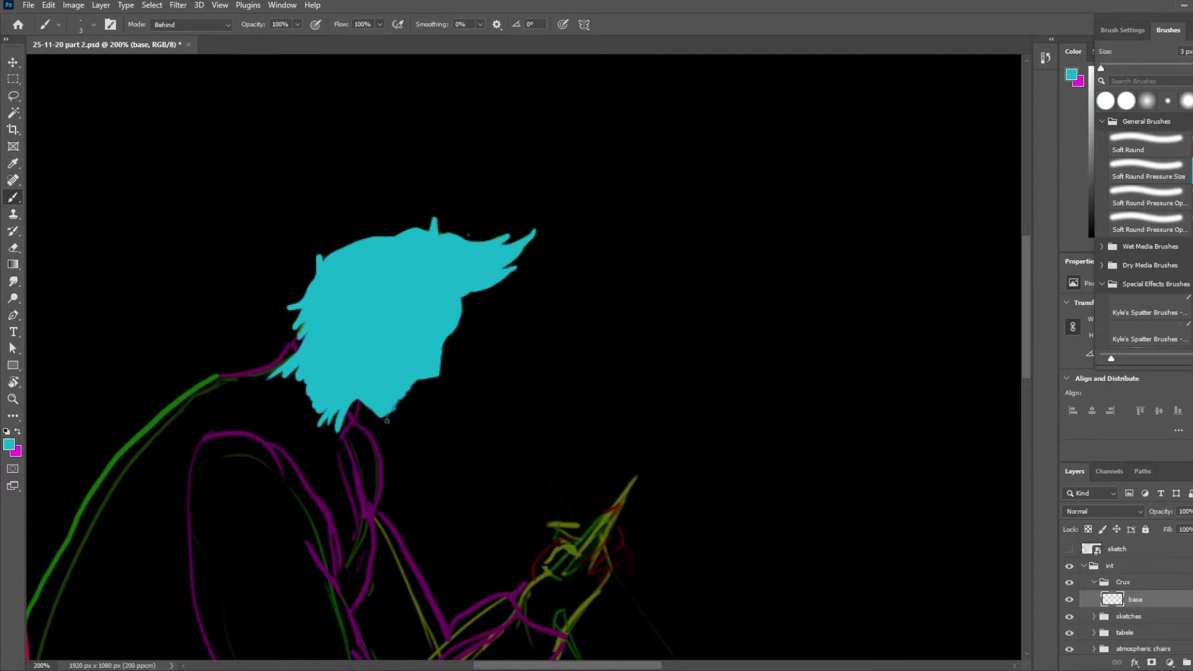
# - Trace the raised hand's pointed tip, outer fingers and lower edge in teal with an 8 px brush
pyautogui.scroll(-4, 600, 291)
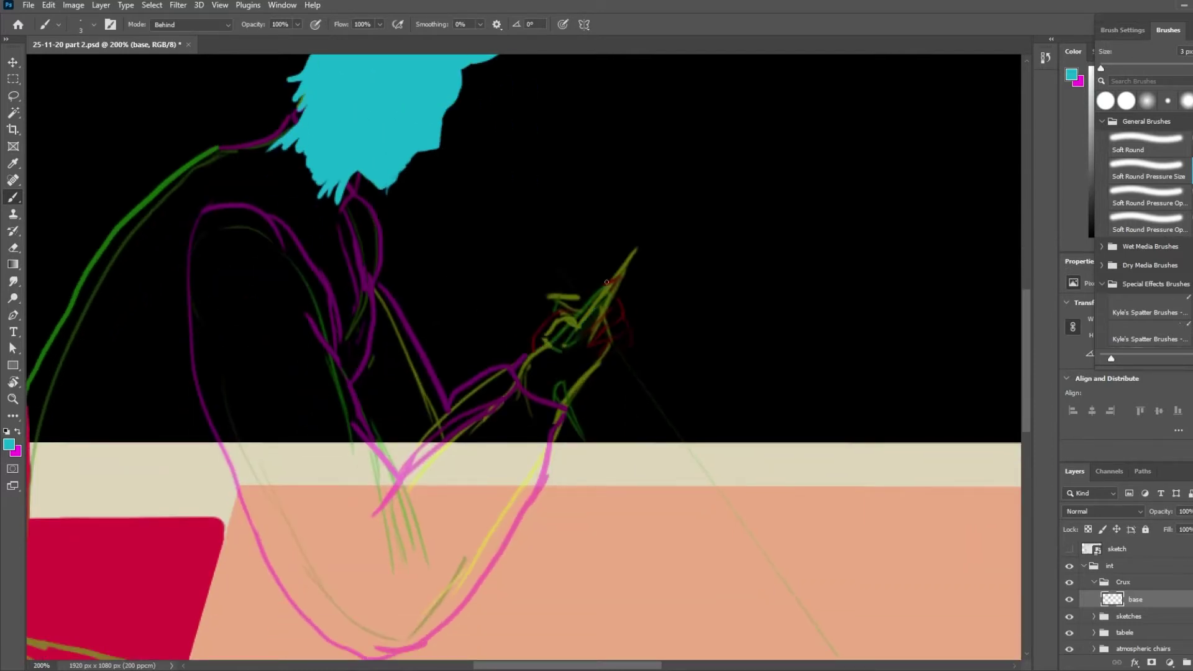
pyautogui.press(']')
pyautogui.press(']')
pyautogui.press(']')
pyautogui.press(']')
pyautogui.press(']')
pyautogui.moveTo(619, 278)
pyautogui.mouseDown()
pyautogui.moveTo(576, 330)
pyautogui.moveTo(641, 245)
pyautogui.mouseUp()
pyautogui.hotkey('ctrl', 'z')
pyautogui.moveTo(641, 245); pyautogui.dragTo(581, 352)
pyautogui.moveTo(617, 298); pyautogui.dragTo(616, 337)
pyautogui.moveTo(621, 323)
pyautogui.mouseDown()
pyautogui.moveTo(584, 351)
pyautogui.moveTo(619, 346)
pyautogui.moveTo(591, 336)
pyautogui.moveTo(622, 323)
pyautogui.moveTo(560, 409)
pyautogui.mouseUp()
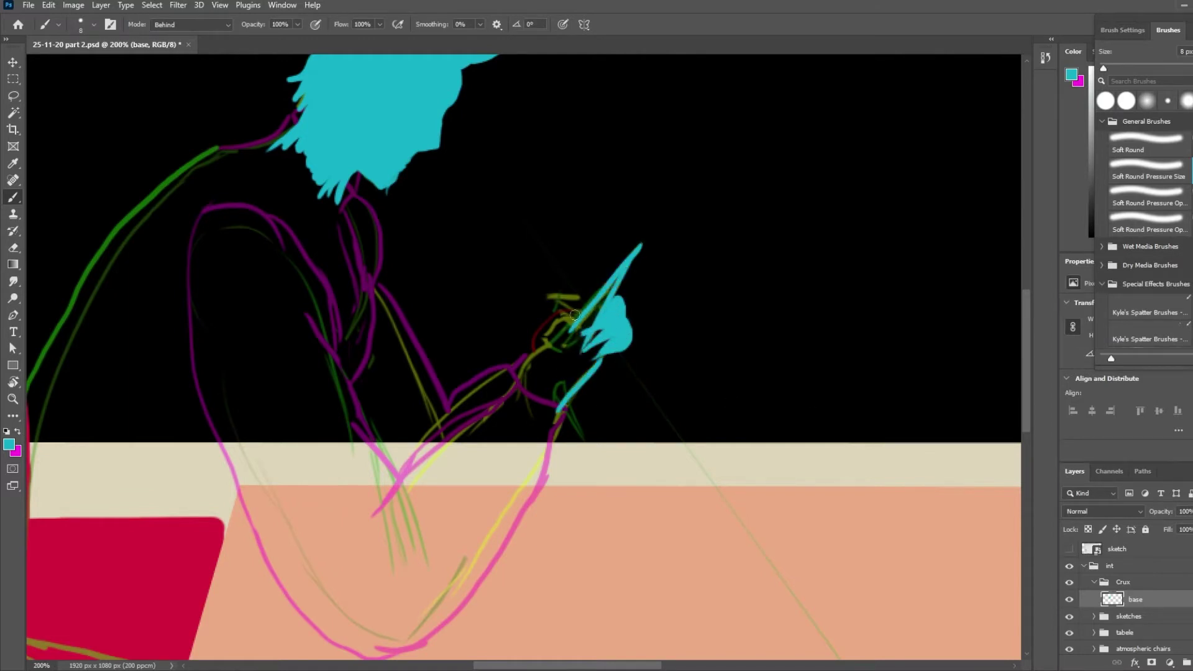
# - Fill the raised hand's silhouette in teal down to the wrist, checking it against the sketch by toggling layer visibility
pyautogui.moveTo(575, 315)
pyautogui.mouseDown()
pyautogui.moveTo(594, 307)
pyautogui.moveTo(562, 348)
pyautogui.moveTo(553, 324)
pyautogui.moveTo(518, 382)
pyautogui.moveTo(547, 360)
pyautogui.moveTo(561, 315)
pyautogui.moveTo(577, 319)
pyautogui.mouseUp()
pyautogui.press('v')
pyautogui.click(573, 307)
pyautogui.click(1118, 576)
pyautogui.click(1071, 579)
pyautogui.click(1070, 578)
pyautogui.press('b')
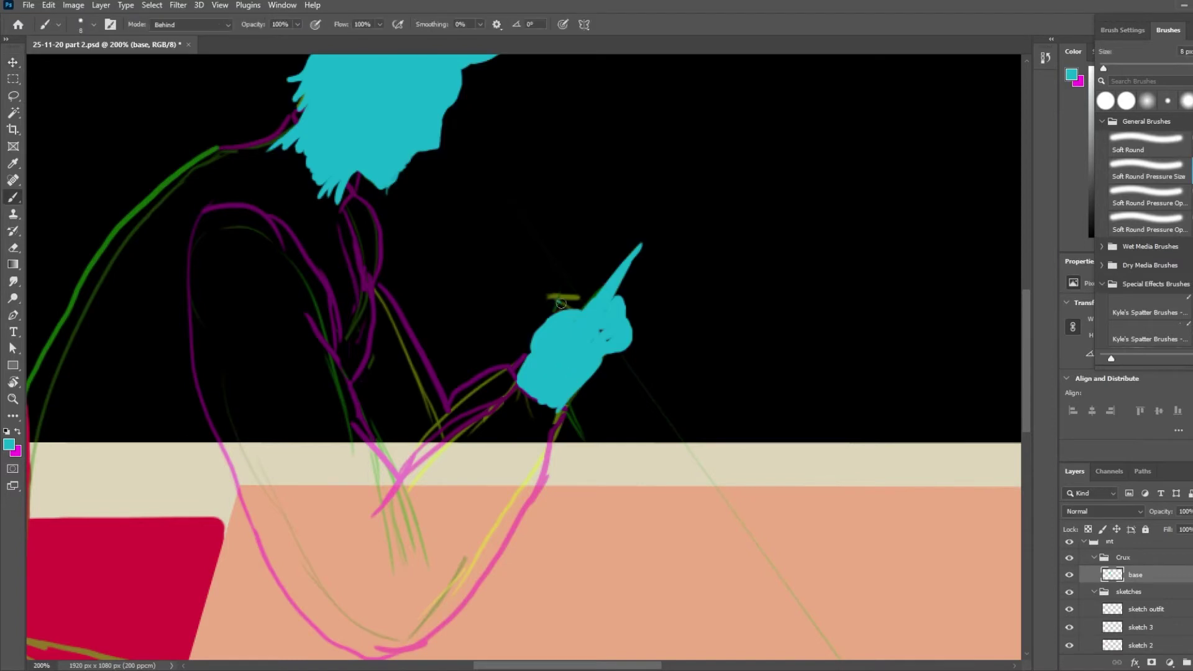
# - Paint the start of the lower legs in teal below the tabletop
pyautogui.scroll(-10, 835, 329)
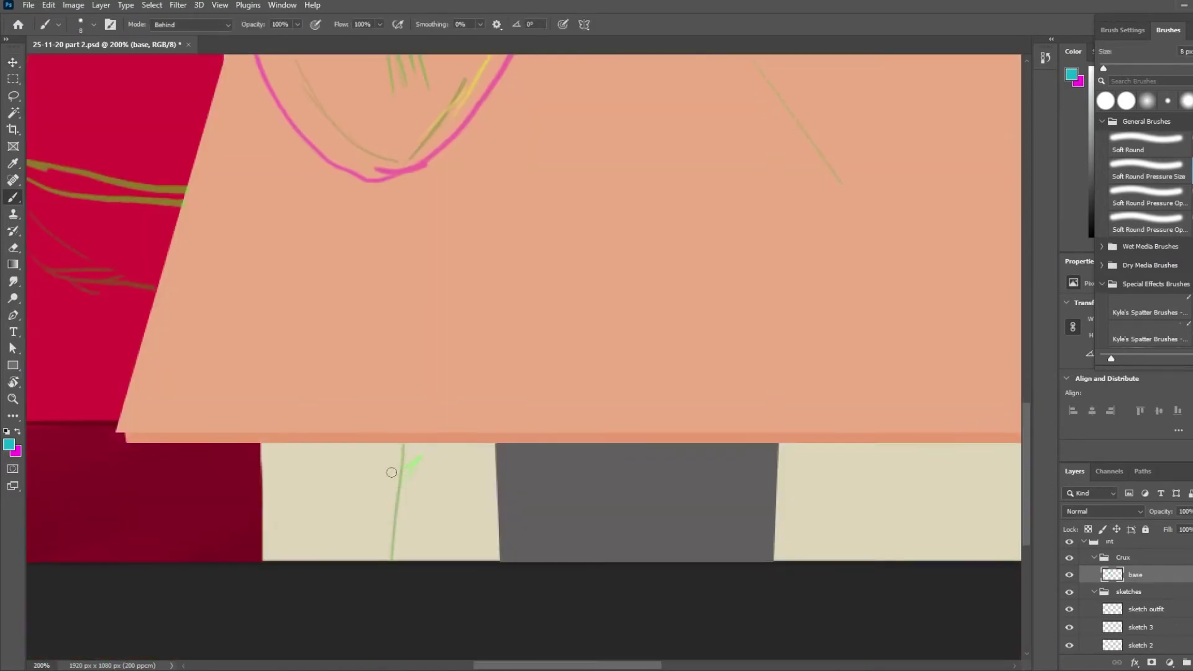
pyautogui.moveTo(391, 473); pyautogui.dragTo(382, 559)
pyautogui.moveTo(314, 534)
pyautogui.mouseDown()
pyautogui.moveTo(322, 576)
pyautogui.moveTo(293, 562)
pyautogui.moveTo(341, 562)
pyautogui.mouseUp()
# - Sample the beige wall below the table as the secondary colour, keeping teal as the foreground colour
pyautogui.press('v')
pyautogui.click(443, 531)
pyautogui.press('b')
pyautogui.press('x')
pyautogui.keyDown('alt'); pyautogui.click(445, 528); pyautogui.keyUp('alt')
pyautogui.keyDown('ctrl'); pyautogui.click(377, 528); pyautogui.keyUp('ctrl')
pyautogui.press('x')
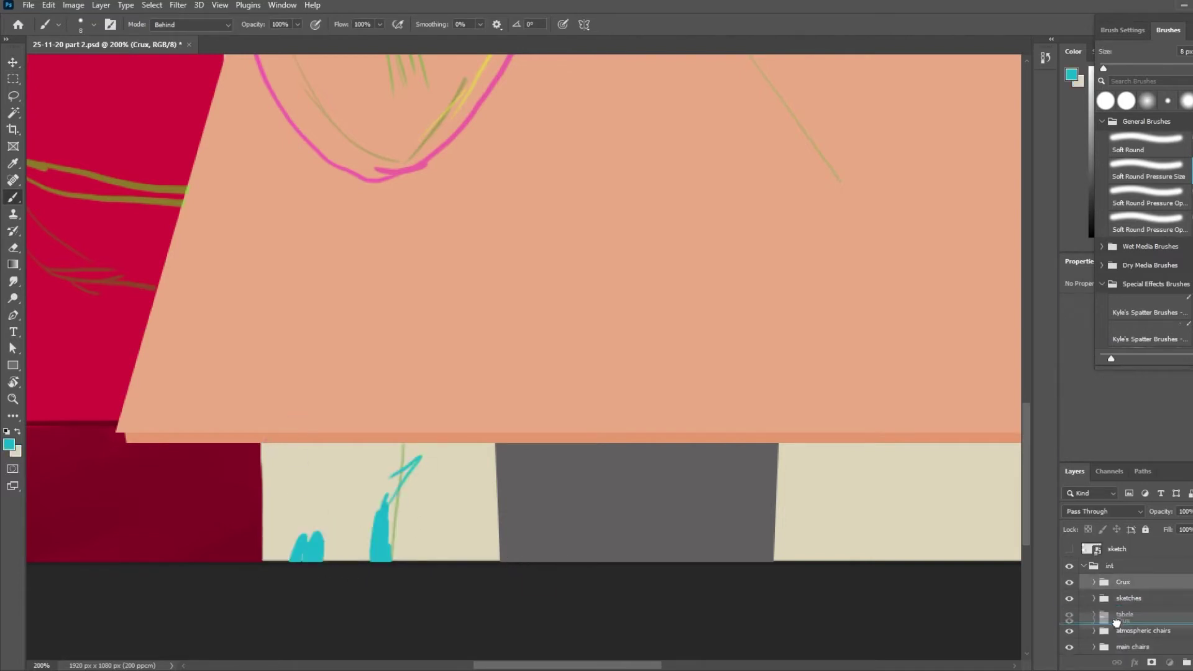
# - Add teal strokes to the rear part of the lower leg, just below the tabletop
pyautogui.moveTo(308, 443)
pyautogui.mouseDown()
pyautogui.moveTo(301, 500)
pyautogui.moveTo(291, 465)
pyautogui.moveTo(267, 519)
pyautogui.mouseUp()
pyautogui.scroll(-1, 290, 466)
pyautogui.hotkey('ctrl', 'z')
pyautogui.moveTo(262, 404)
pyautogui.mouseDown()
pyautogui.moveTo(265, 519)
pyautogui.moveTo(270, 409)
pyautogui.moveTo(270, 482)
pyautogui.mouseUp()
# - Undo the recent teal leg strokes, save the document, and restore the strokes
pyautogui.hotkey('ctrl', 'z')
pyautogui.hotkey('ctrl', 'z')
pyautogui.hotkey('ctrl', 'z')
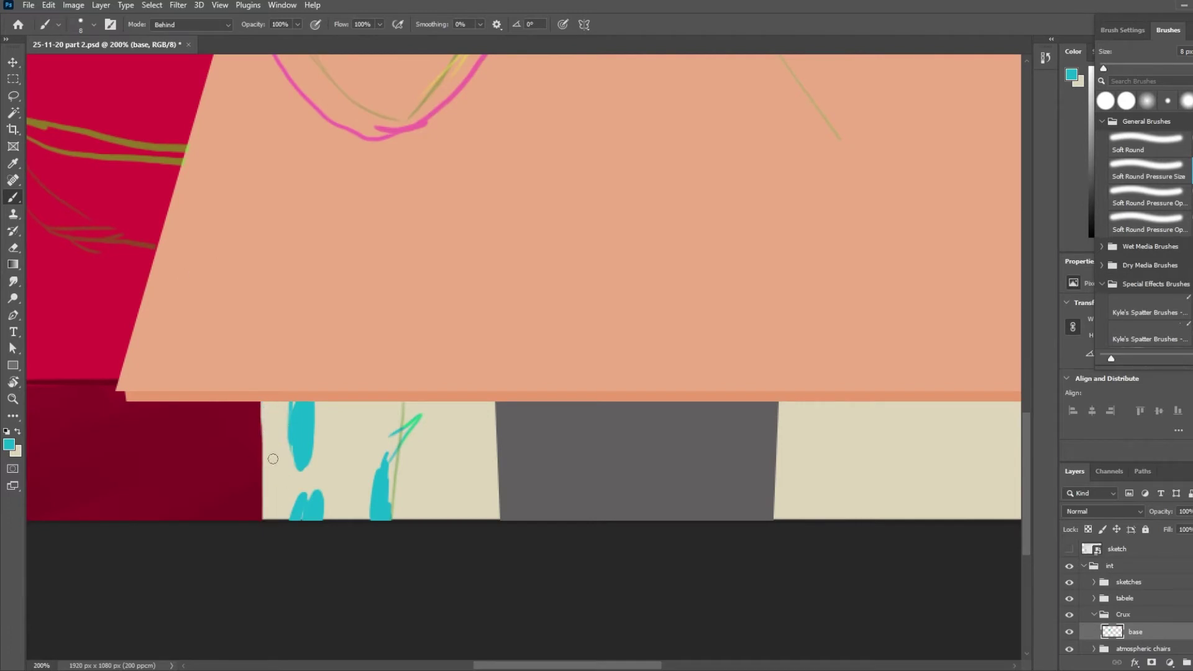
pyautogui.hotkey('ctrl', 'z')
pyautogui.hotkey('ctrl', 'z')
pyautogui.hotkey('ctrl', 'z')
pyautogui.hotkey('ctrl', 'z')
pyautogui.hotkey('ctrl', 'z')
pyautogui.hotkey('ctrl', 'z')
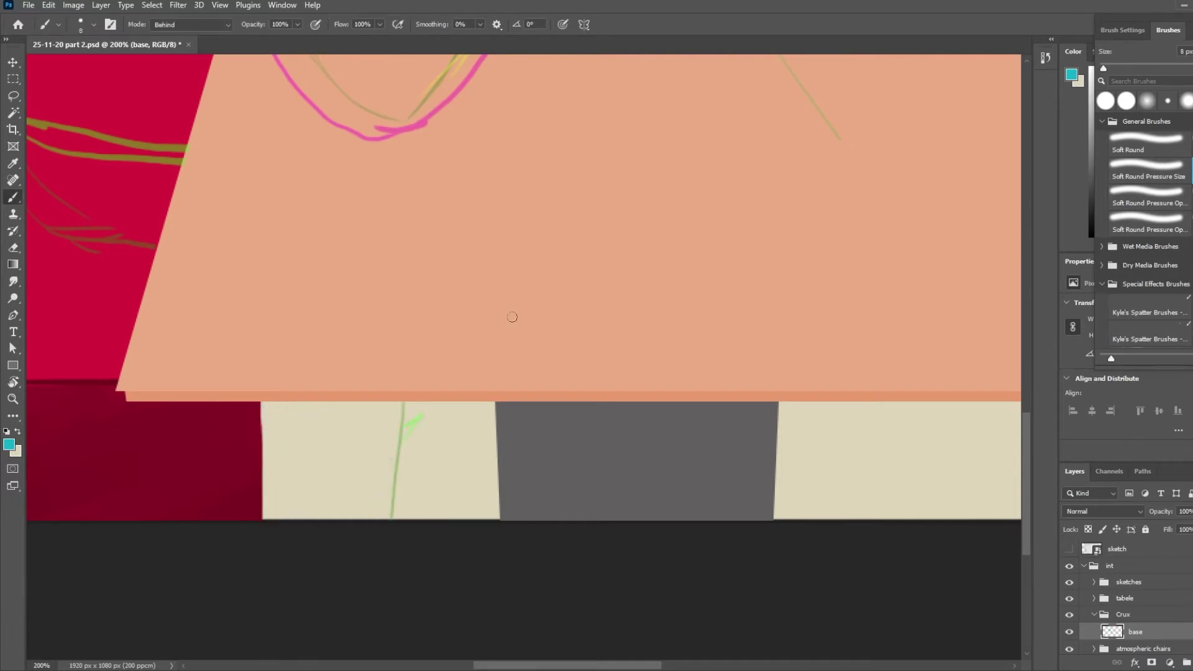
pyautogui.hotkey('ctrl', 'shift', 'z')
pyautogui.hotkey('ctrl', 'shift', 'z')
pyautogui.hotkey('ctrl', '0')
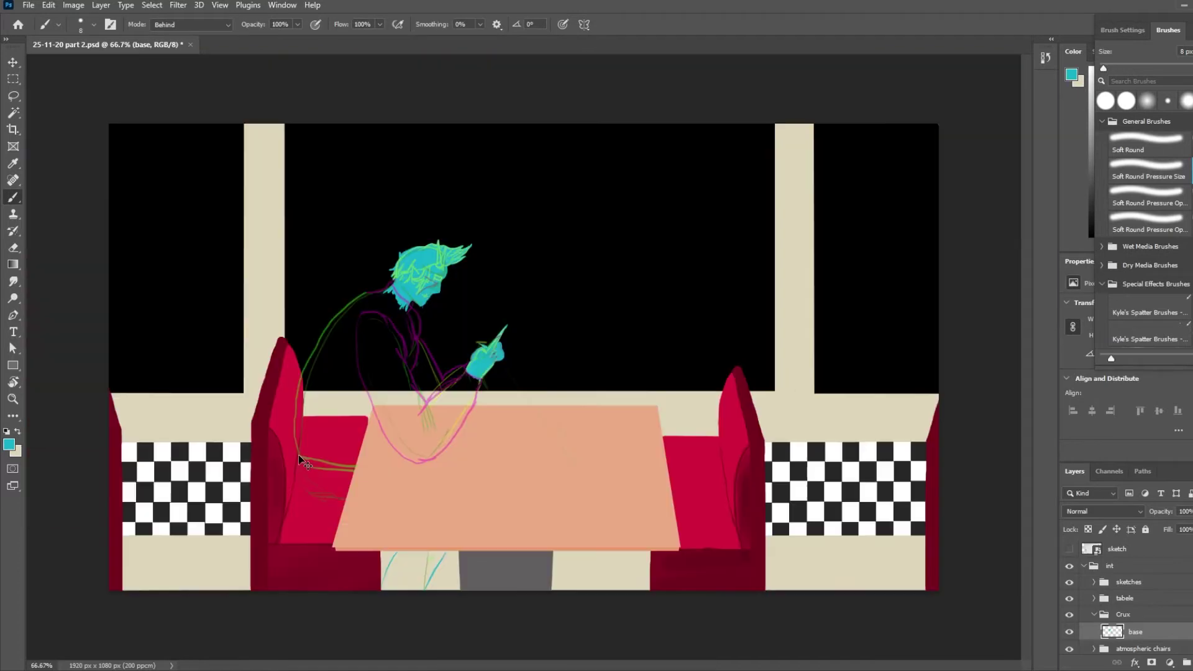
pyautogui.hotkey('ctrl', 's')
pyautogui.hotkey('ctrl', 'shift', 'z')
pyautogui.hotkey('ctrl', 'shift', 'z')
pyautogui.hotkey('ctrl', 'shift', 'z')
pyautogui.hotkey('ctrl', 'shift', 'z')
# - Set the brush's blending mode to Normal for painting the lower leg
pyautogui.hotkey('ctrl', '+')
pyautogui.hotkey('ctrl', '+')
pyautogui.scroll(-8, 348, 578)
pyautogui.hotkey('shift', 'alt', 'r')
pyautogui.scroll(8, 349, 578)
pyautogui.scroll(-8, 349, 578)
pyautogui.hscroll(-4, 171, 463)
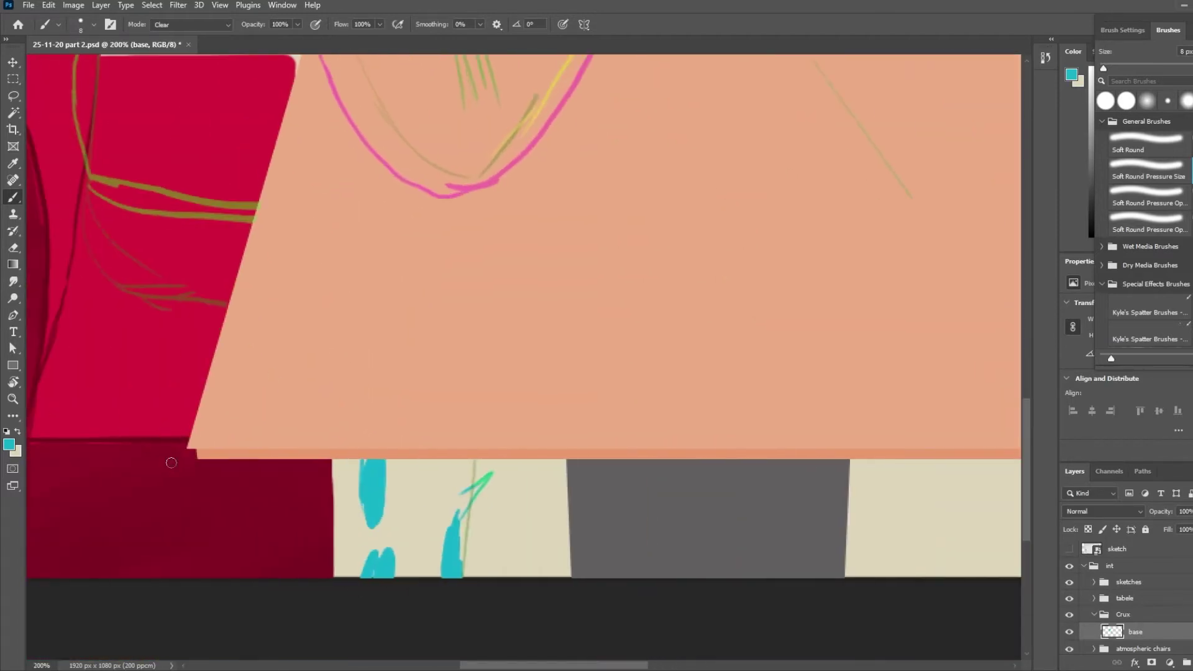
pyautogui.moveTo(384, 506)
pyautogui.mouseDown()
pyautogui.moveTo(371, 527)
pyautogui.moveTo(385, 491)
pyautogui.moveTo(348, 495)
pyautogui.mouseUp()
pyautogui.click(191, 25)
pyautogui.click(192, 42)
# - Fill the lower leg in teal below the tabletop, from the red seat base to the sketched front line
pyautogui.moveTo(356, 463); pyautogui.dragTo(356, 522)
pyautogui.moveTo(336, 509); pyautogui.dragTo(362, 576)
pyautogui.hotkey('ctrl', 'z')
pyautogui.moveTo(487, 465); pyautogui.dragTo(472, 576)
pyautogui.hotkey('ctrl', 'z')
pyautogui.moveTo(340, 489)
pyautogui.mouseDown()
pyautogui.moveTo(337, 574)
pyautogui.moveTo(366, 547)
pyautogui.moveTo(440, 525)
pyautogui.moveTo(380, 484)
pyautogui.moveTo(423, 463)
pyautogui.moveTo(469, 507)
pyautogui.moveTo(479, 491)
pyautogui.moveTo(463, 508)
pyautogui.moveTo(339, 470)
pyautogui.mouseUp()
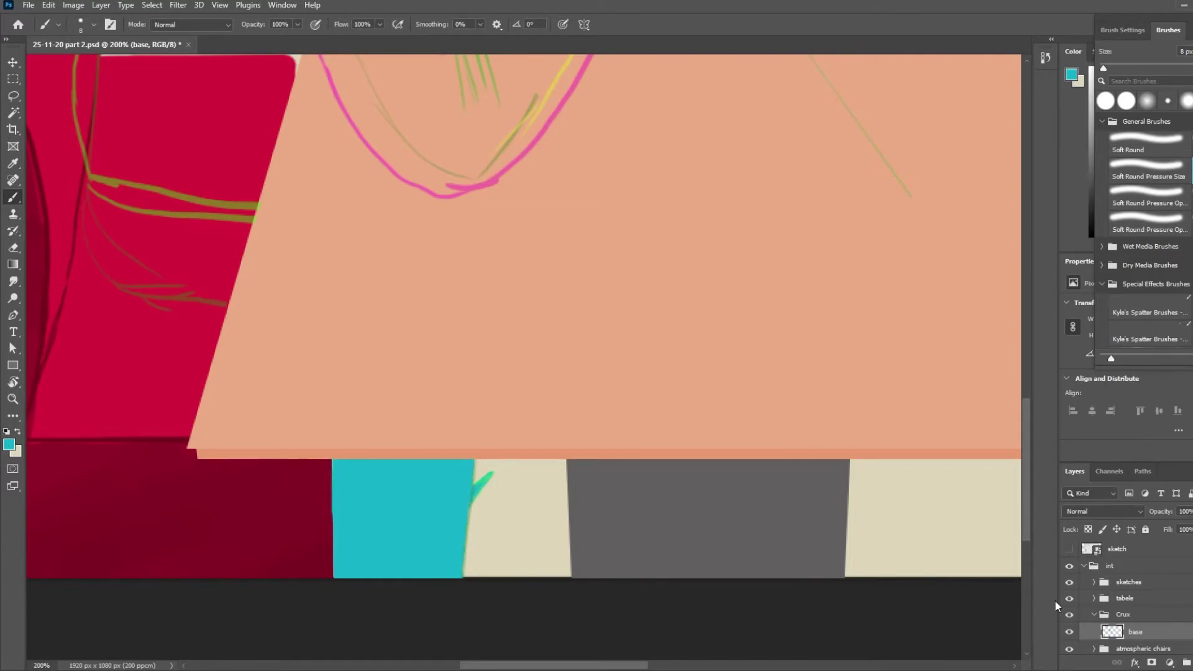
# - Move the base layer above the sketches group and clean the teal edge where the leg meets the tabletop
pyautogui.moveTo(1112, 632); pyautogui.dragTo(1113, 578)
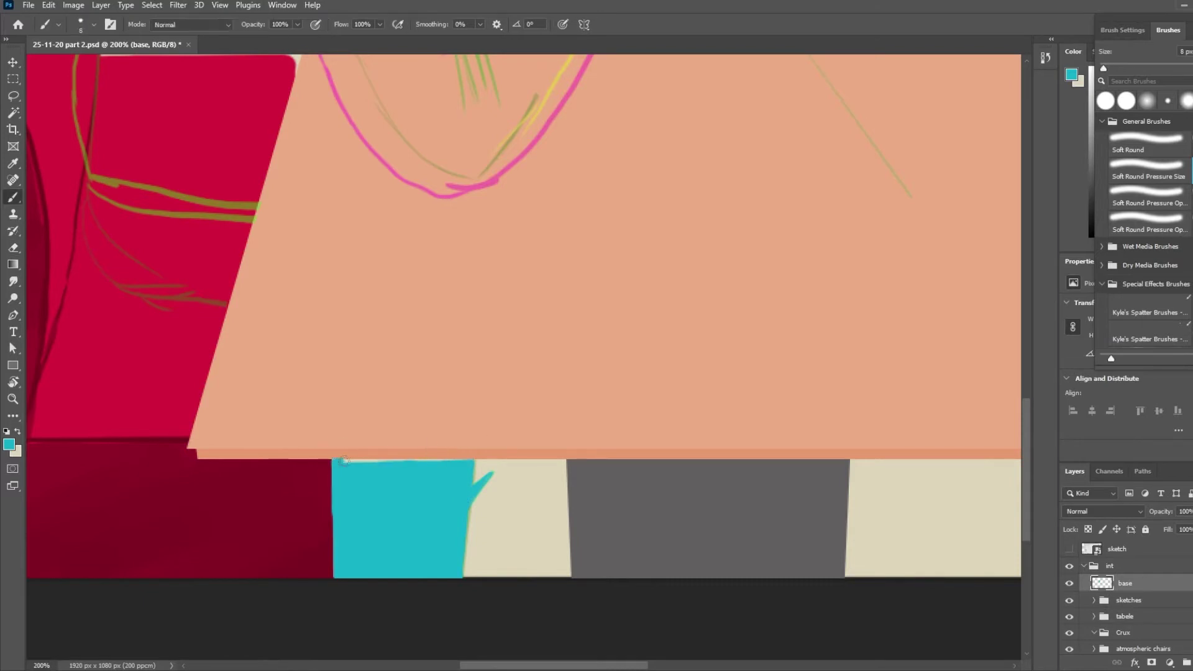
pyautogui.press('e')
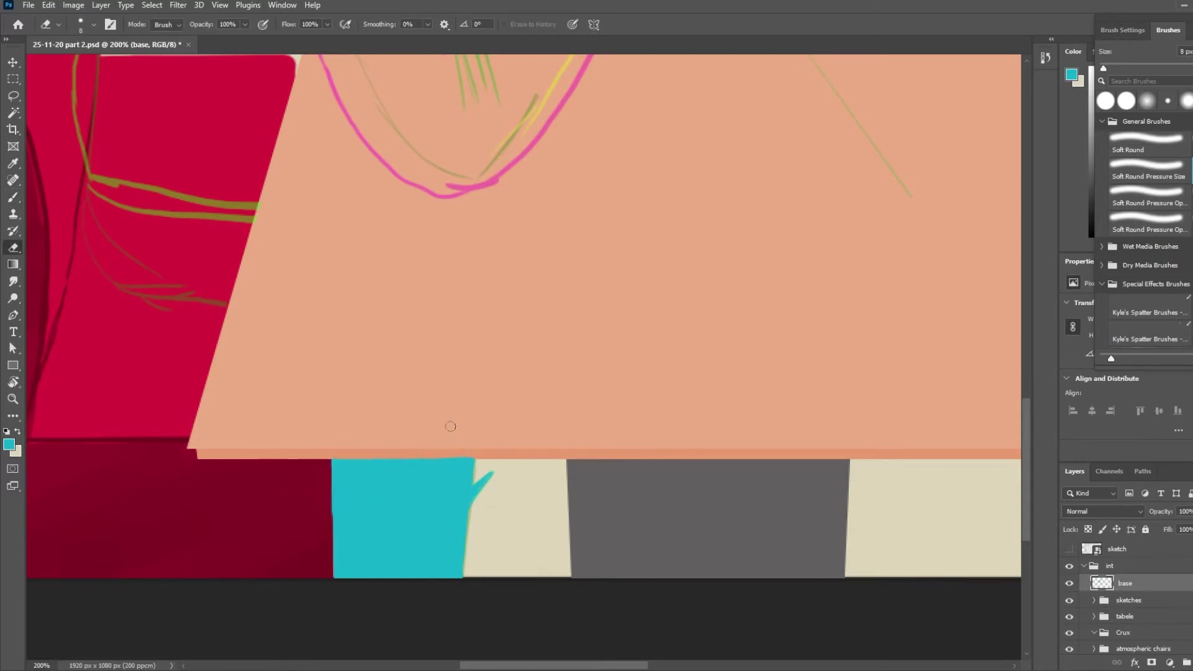
pyautogui.scroll(2, 451, 426)
pyautogui.scroll(-3, 450, 426)
# - Erase the stray teal bits beneath the character's chin on the base layer
pyautogui.press('b')
pyautogui.hotkey('ctrl', '-')
pyautogui.scroll(3, 573, 303)
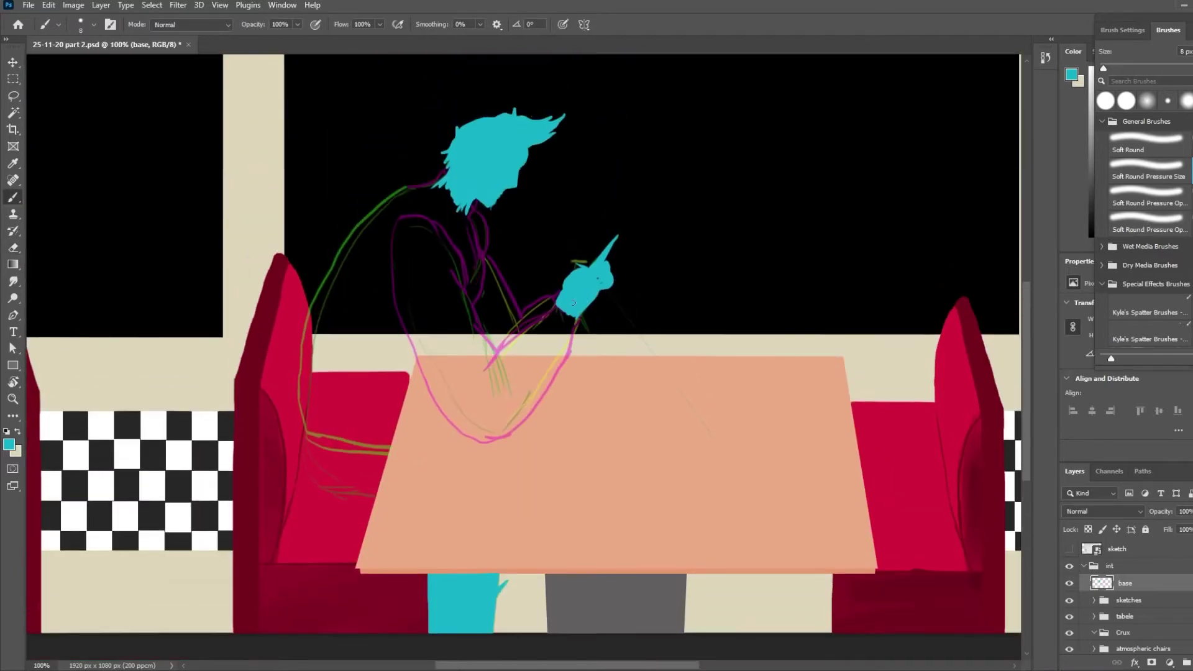
pyautogui.scroll(1, 517, 189)
pyautogui.scroll(1, 535, 254)
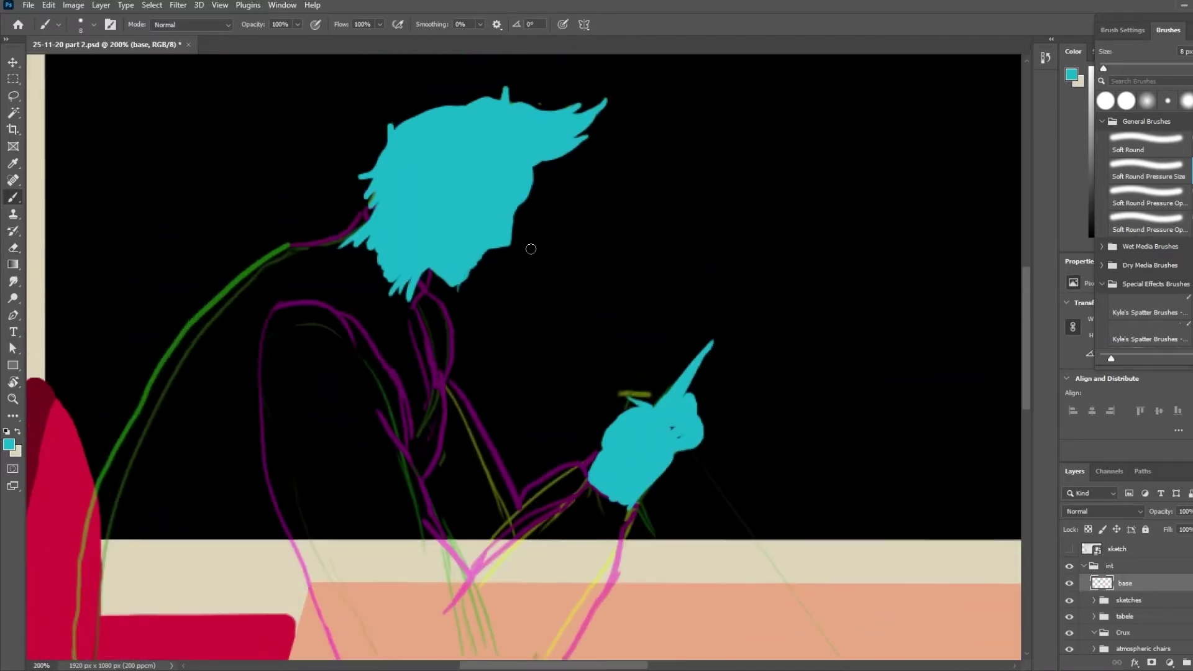
pyautogui.press('e')
pyautogui.moveTo(433, 272); pyautogui.dragTo(461, 291)
pyautogui.press('b')
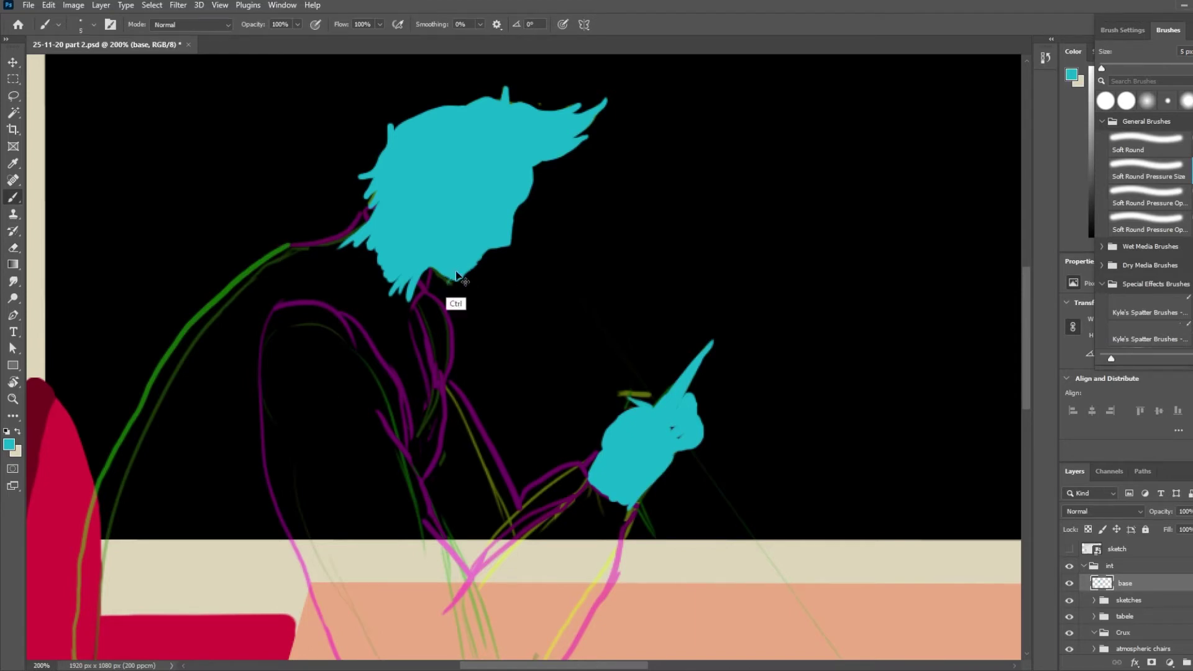
# - Add two layers named outfit base and shorts base, with shorts base directly below outfit base
pyautogui.click(1192, 663)
pyautogui.doubleClick(1133, 586)
pyautogui.write('outfit base')
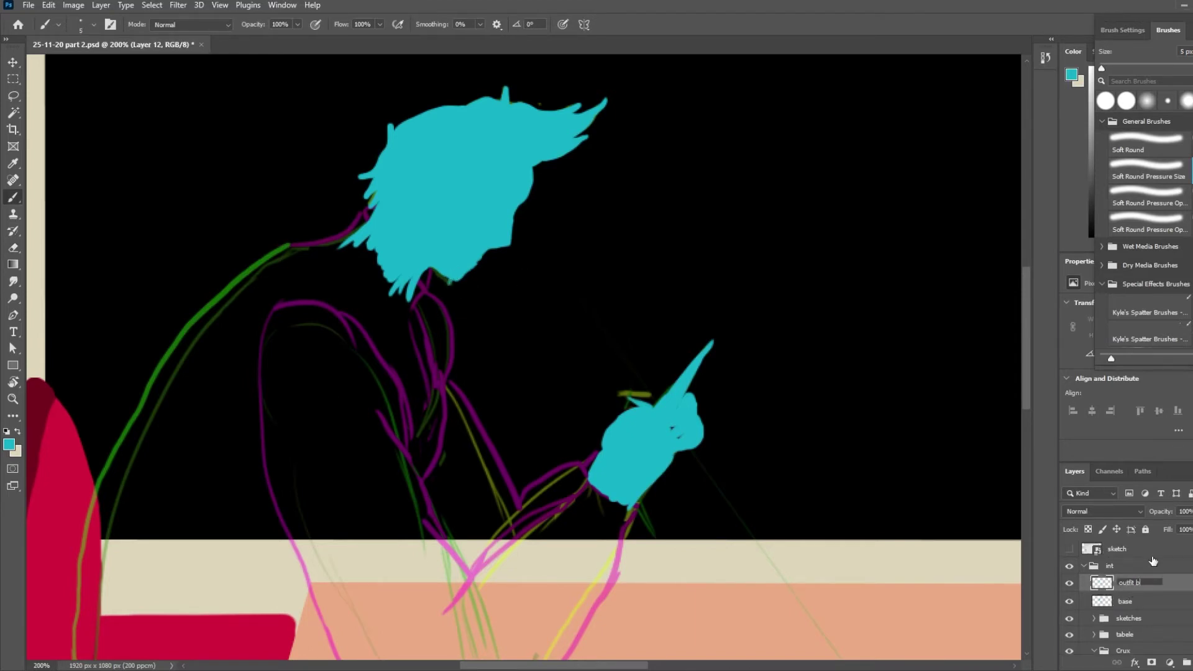
pyautogui.press('Return')
pyautogui.click(1192, 663)
pyautogui.moveTo(1128, 584); pyautogui.dragTo(1132, 607)
pyautogui.doubleClick(1133, 600)
pyautogui.write('shorts base')
pyautogui.press('Return')
# - Set the foreground colour to dark grey and outline the shorts on the seat up to the table's edge
pyautogui.click(9, 445)
pyautogui.click(458, 287)
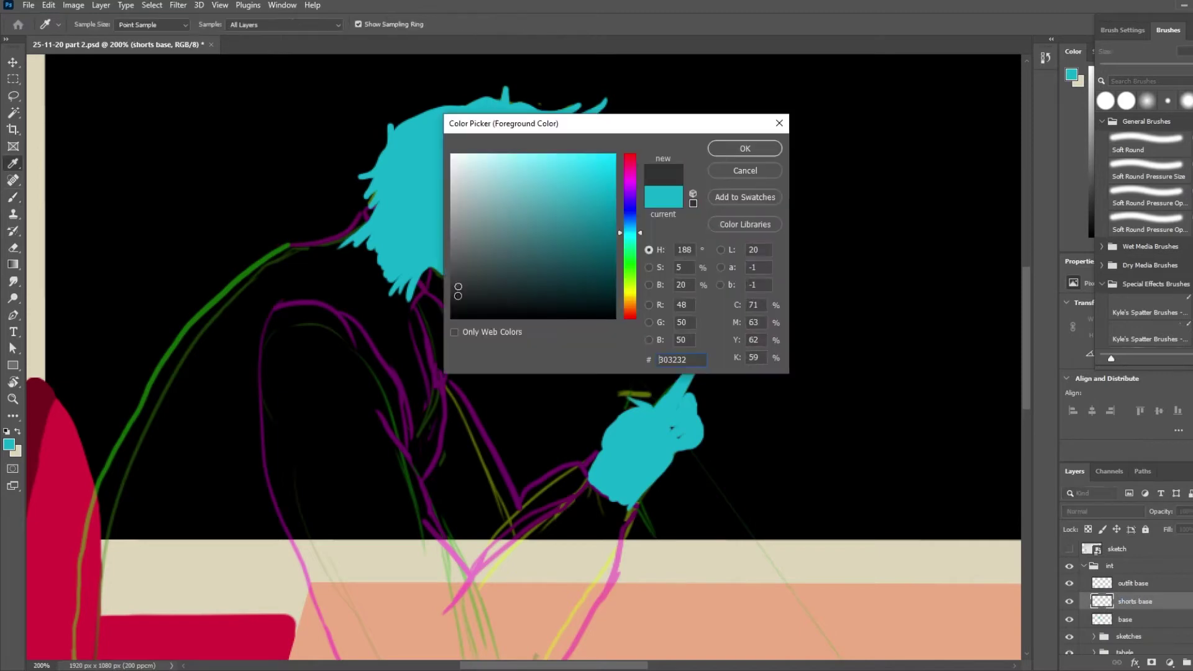
pyautogui.click(744, 149)
pyautogui.scroll(-6, 431, 323)
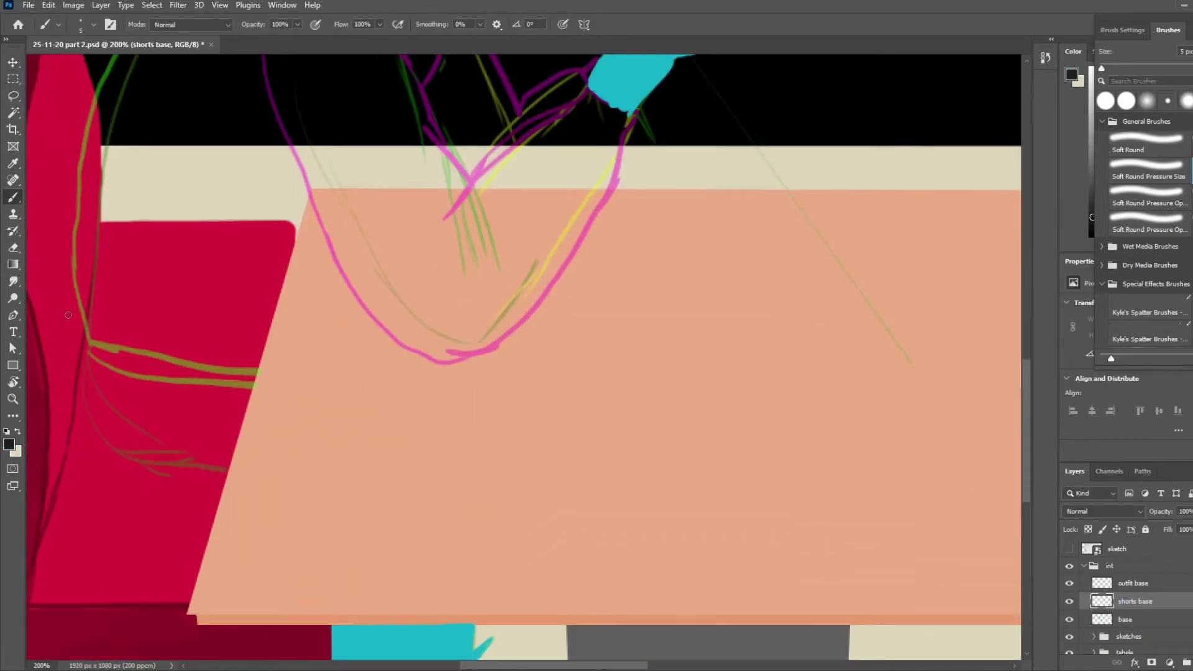
pyautogui.moveTo(228, 471); pyautogui.dragTo(88, 359)
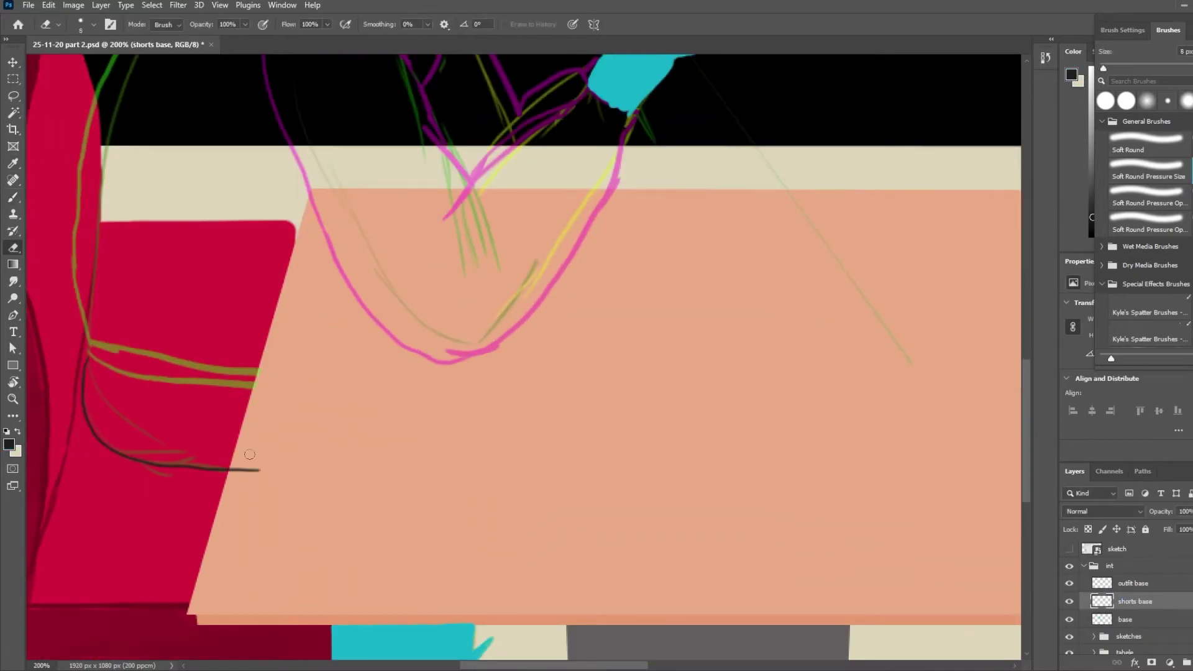
pyautogui.moveTo(178, 427); pyautogui.dragTo(180, 434)
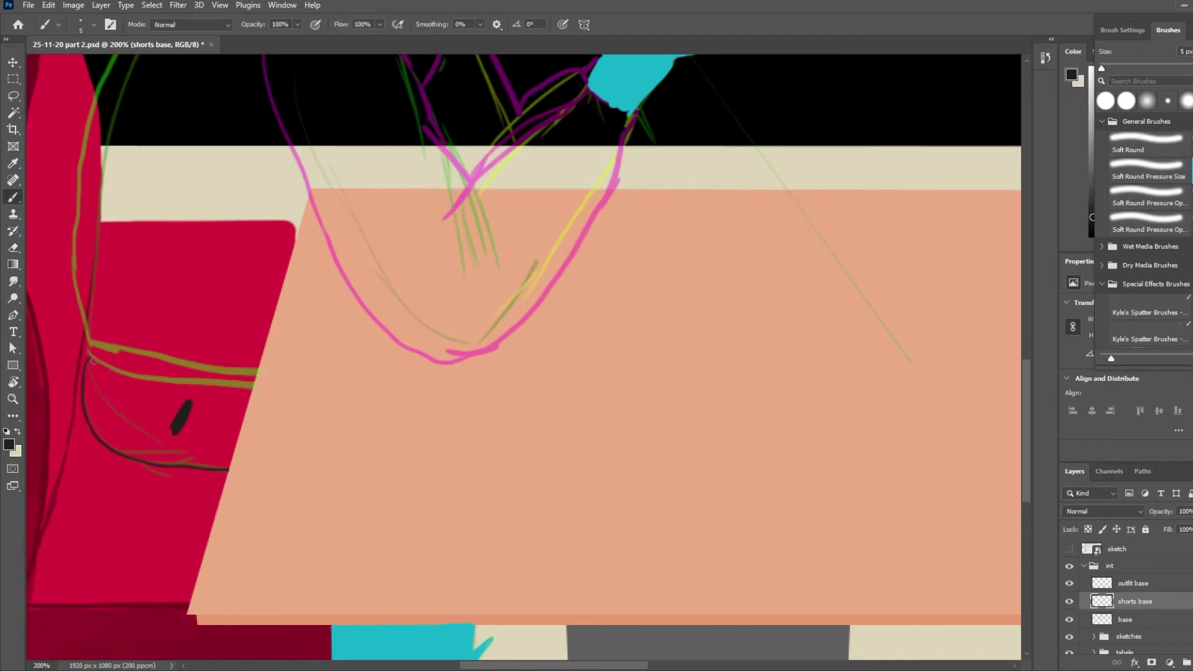
pyautogui.moveTo(90, 359)
pyautogui.mouseDown()
pyautogui.moveTo(248, 388)
pyautogui.moveTo(202, 390)
pyautogui.moveTo(168, 438)
pyautogui.mouseUp()
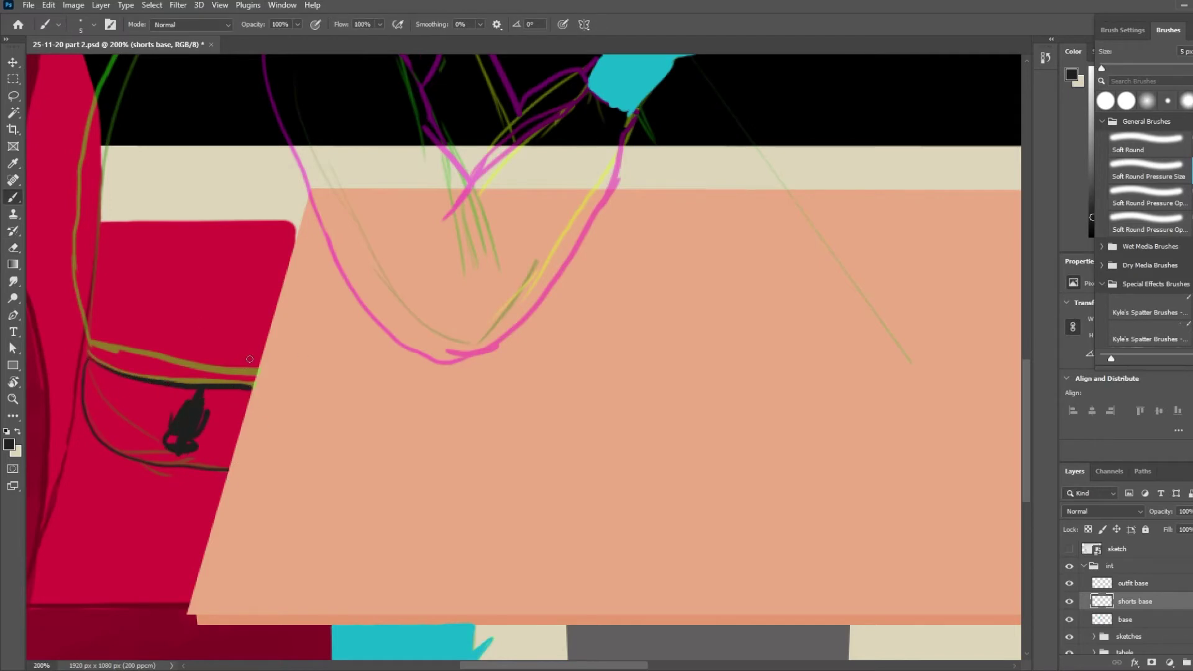
# - Fill the table side of the shorts in dark grey, enlarging the brush to 8 px
pyautogui.moveTo(251, 386)
pyautogui.mouseDown()
pyautogui.moveTo(225, 453)
pyautogui.moveTo(216, 410)
pyautogui.moveTo(177, 437)
pyautogui.moveTo(147, 423)
pyautogui.moveTo(196, 393)
pyautogui.moveTo(215, 403)
pyautogui.moveTo(251, 390)
pyautogui.moveTo(165, 456)
pyautogui.moveTo(226, 457)
pyautogui.mouseUp()
pyautogui.press(']')
pyautogui.press(']')
pyautogui.press(']')
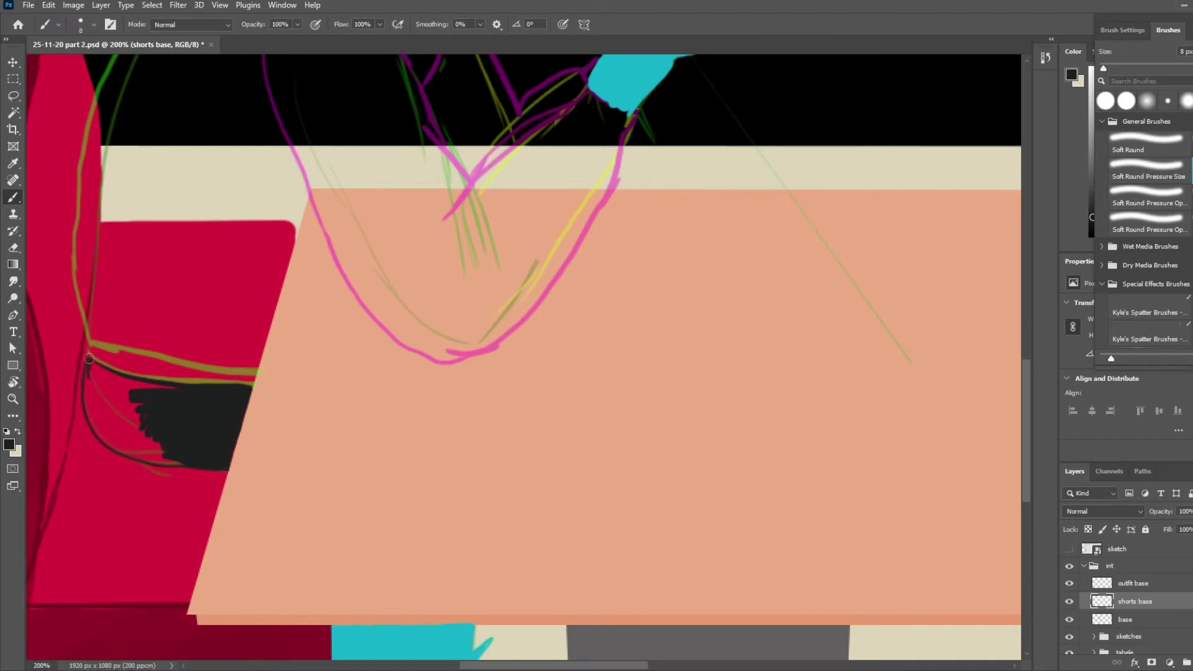
pyautogui.moveTo(89, 359); pyautogui.dragTo(146, 434)
pyautogui.hotkey('ctrl', 'BackSpace')
pyautogui.hotkey('ctrl', '+')
pyautogui.hotkey('ctrl', '+')
pyautogui.hotkey('ctrl', '-')
pyautogui.hotkey('ctrl', '-')
pyautogui.hotkey('ctrl', '-')
pyautogui.hotkey('ctrl', '-')
pyautogui.hotkey('ctrl', '-')
pyautogui.hotkey('ctrl', '-')
pyautogui.hotkey('ctrl', 'z')
# - Extend the dark grey fill of the shorts along the table's edge and towards the hip
pyautogui.hotkey('ctrl', '+')
pyautogui.hotkey('ctrl', '+')
pyautogui.hotkey('ctrl', '+')
pyautogui.hotkey('ctrl', '+')
pyautogui.hotkey('ctrl', '+')
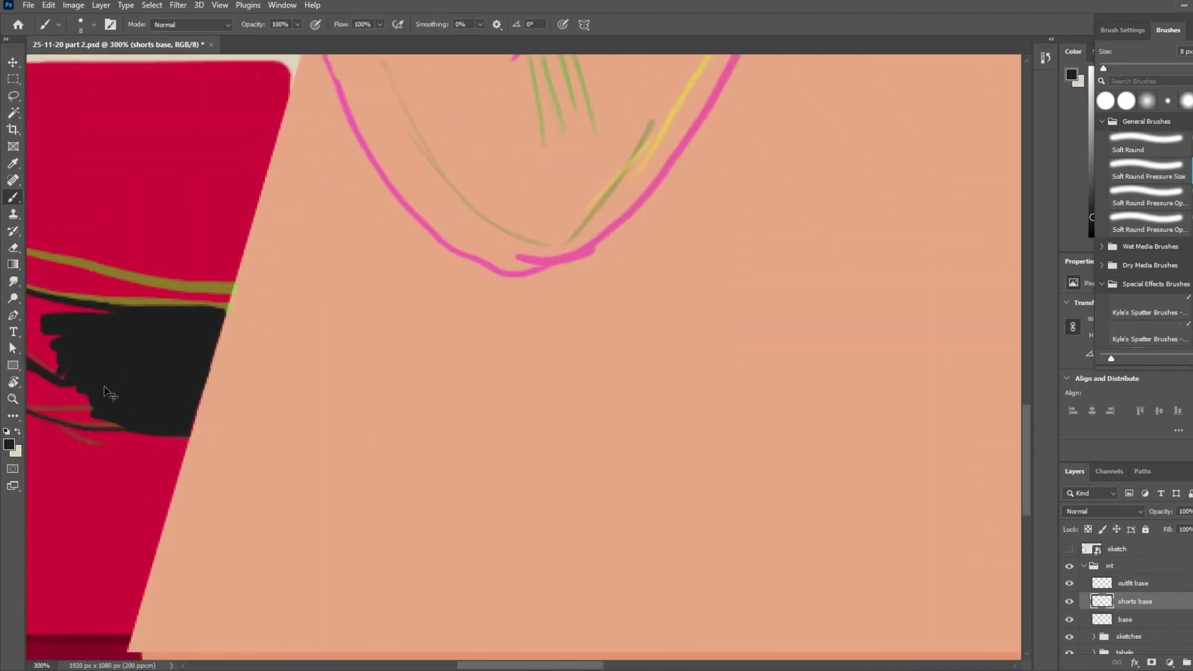
pyautogui.hscroll(-4, 106, 392)
pyautogui.moveTo(298, 363)
pyautogui.mouseDown()
pyautogui.moveTo(318, 379)
pyautogui.moveTo(378, 374)
pyautogui.mouseUp()
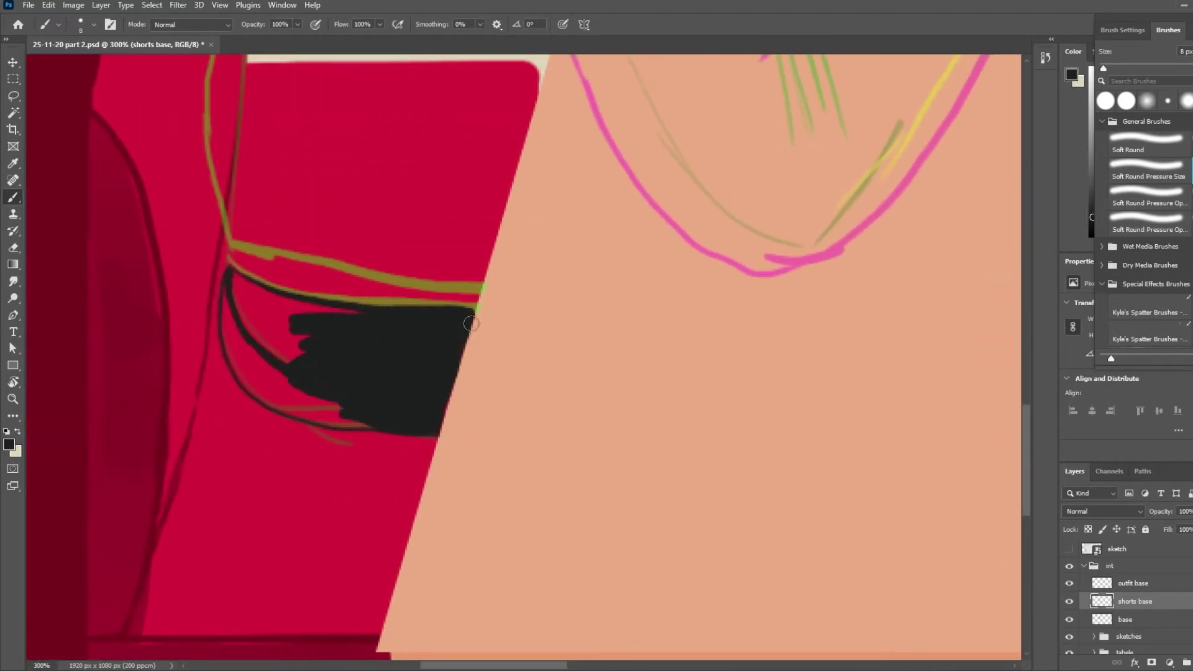
pyautogui.moveTo(472, 323); pyautogui.dragTo(441, 429)
pyautogui.moveTo(303, 342); pyautogui.dragTo(277, 356)
# - Finish filling the shorts in dark grey out to their rounded rear edge and upper line
pyautogui.hotkey('ctrl', '-')
pyautogui.hotkey('ctrl', '-')
pyautogui.hotkey('ctrl', '-')
pyautogui.hotkey('ctrl', '-')
pyautogui.hotkey('ctrl', '+')
pyautogui.hotkey('ctrl', '+')
pyautogui.hotkey('ctrl', '+')
pyautogui.scroll(-7, 255, 259)
pyautogui.hscroll(-5, 255, 258)
pyautogui.moveTo(210, 462)
pyautogui.mouseDown()
pyautogui.moveTo(182, 463)
pyautogui.moveTo(257, 497)
pyautogui.moveTo(210, 486)
pyautogui.moveTo(238, 521)
pyautogui.mouseUp()
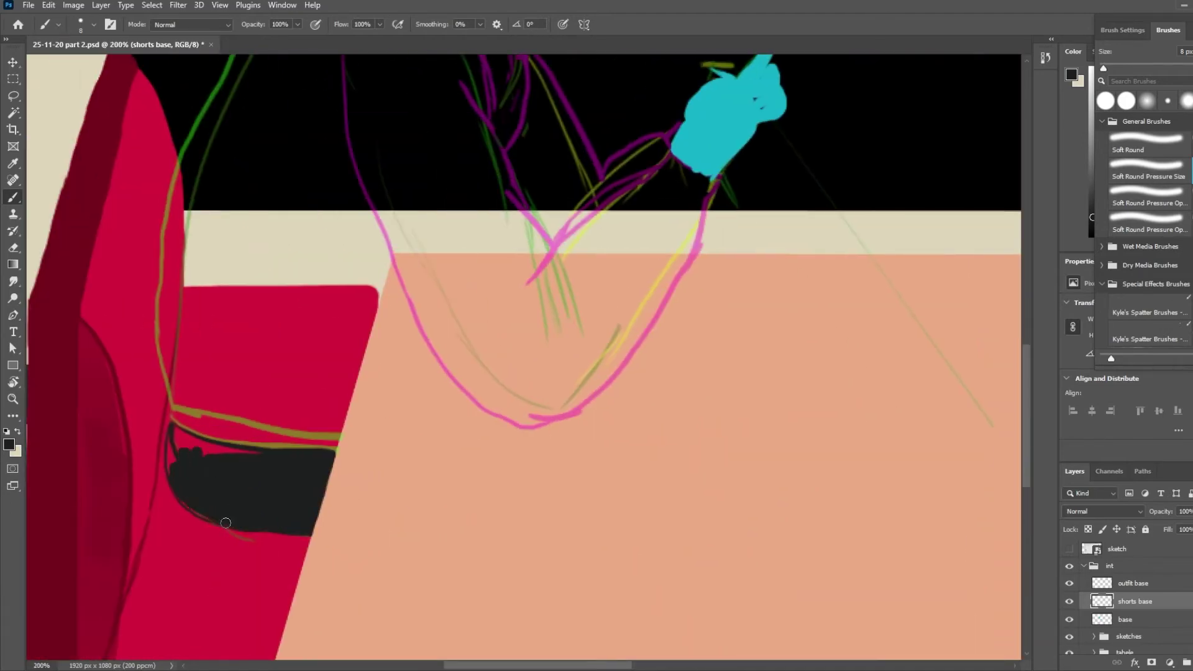
pyautogui.moveTo(173, 475)
pyautogui.mouseDown()
pyautogui.moveTo(177, 429)
pyautogui.moveTo(231, 450)
pyautogui.moveTo(207, 442)
pyautogui.mouseUp()
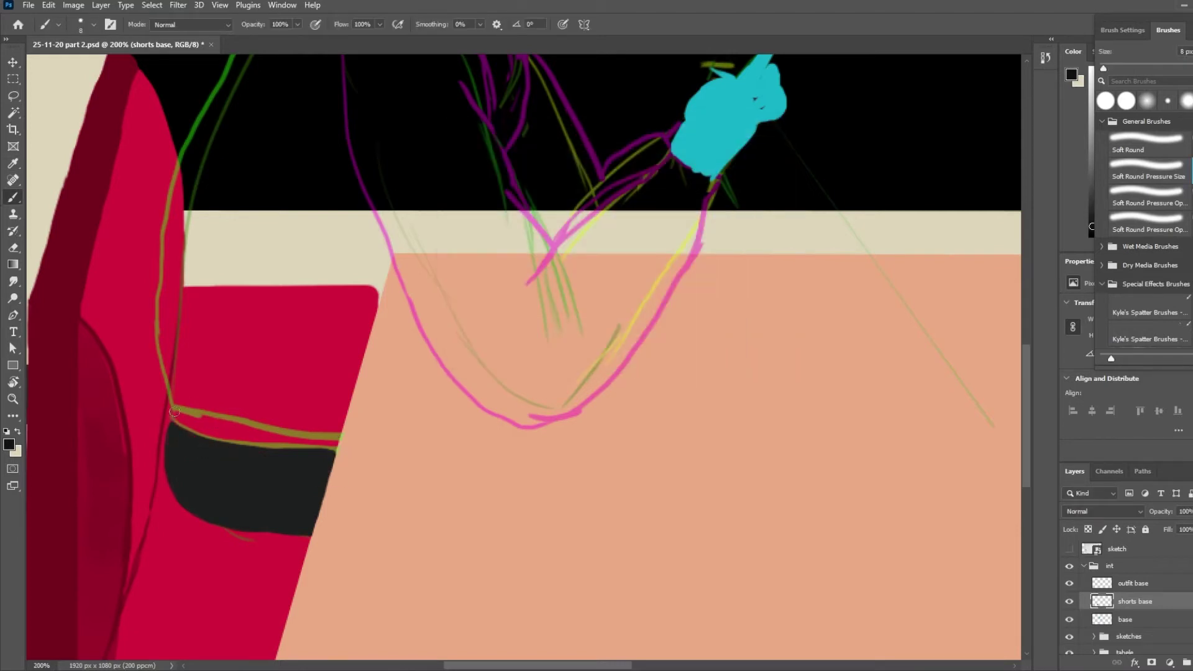
pyautogui.moveTo(178, 421)
pyautogui.mouseDown()
pyautogui.moveTo(291, 420)
pyautogui.moveTo(326, 453)
pyautogui.moveTo(189, 431)
pyautogui.moveTo(232, 446)
pyautogui.moveTo(296, 449)
pyautogui.mouseUp()
pyautogui.hotkey('ctrl', 'z')
pyautogui.click(49, 5)
pyautogui.click(64, 19)
pyautogui.hotkey('ctrl', 'z')
# - Paint a near-black hem band along the top of the shorts on the outfit base layer
pyautogui.click(1147, 588)
pyautogui.moveTo(173, 418)
pyautogui.mouseDown()
pyautogui.moveTo(230, 445)
pyautogui.moveTo(345, 453)
pyautogui.mouseUp()
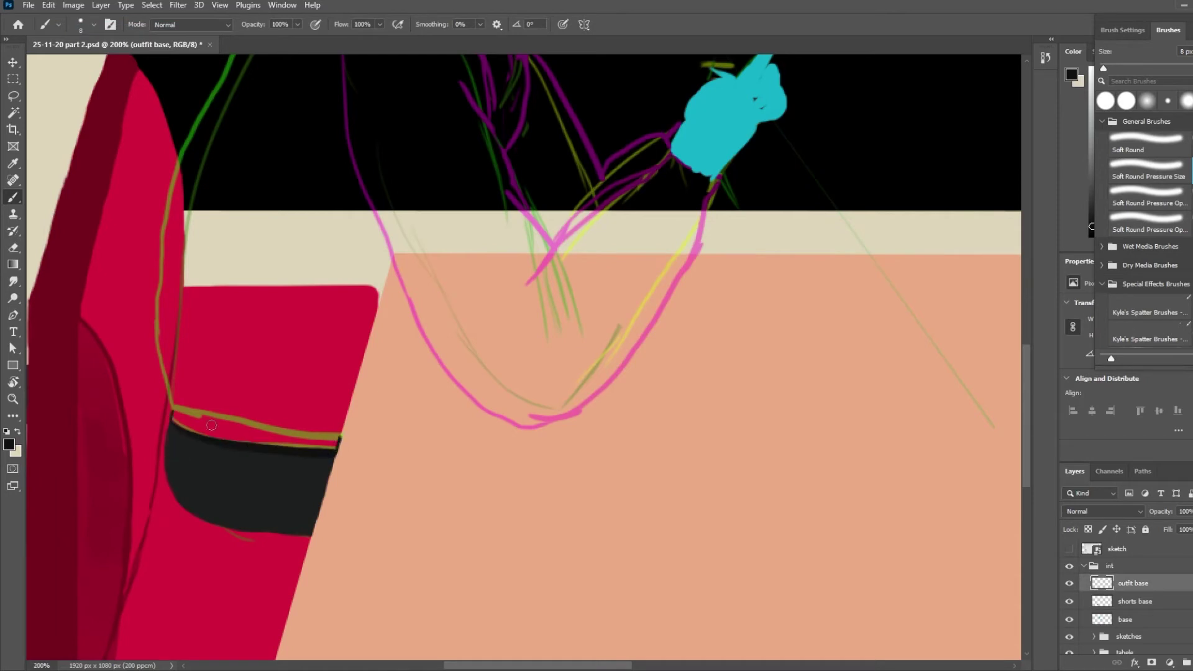
pyautogui.hotkey('ctrl', 'z')
pyautogui.moveTo(172, 412)
pyautogui.mouseDown()
pyautogui.moveTo(323, 446)
pyautogui.moveTo(214, 432)
pyautogui.moveTo(260, 428)
pyautogui.moveTo(220, 436)
pyautogui.moveTo(175, 415)
pyautogui.moveTo(209, 426)
pyautogui.mouseUp()
# - Rename the outfit base layer as outfit grays and add a layer named top majority above it
pyautogui.doubleClick(1134, 583)
pyautogui.write('outfit grays')
pyautogui.press('Return')
pyautogui.hotkey('ctrl', 'shift', 'alt', 'n')
pyautogui.doubleClick(1140, 582)
pyautogui.write('top majority')
# - Paint a near-black cuff below the raised hand's wrist on the outfit grays layer
pyautogui.click(1134, 601)
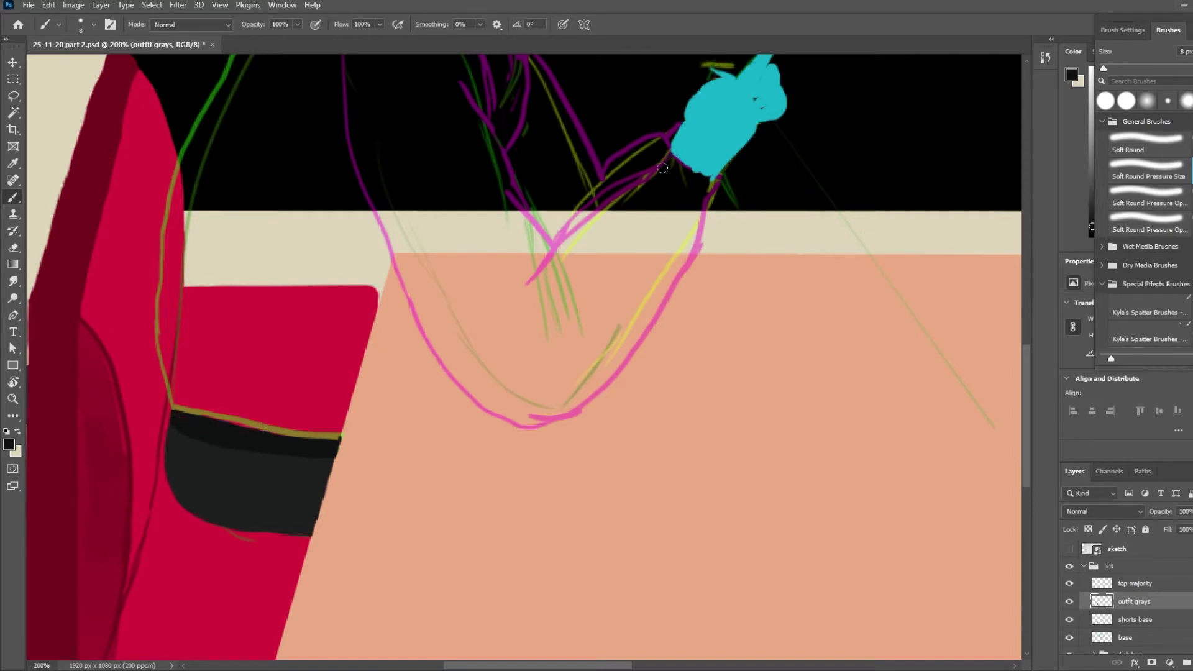
pyautogui.moveTo(673, 154)
pyautogui.mouseDown()
pyautogui.moveTo(716, 184)
pyautogui.moveTo(681, 170)
pyautogui.mouseUp()
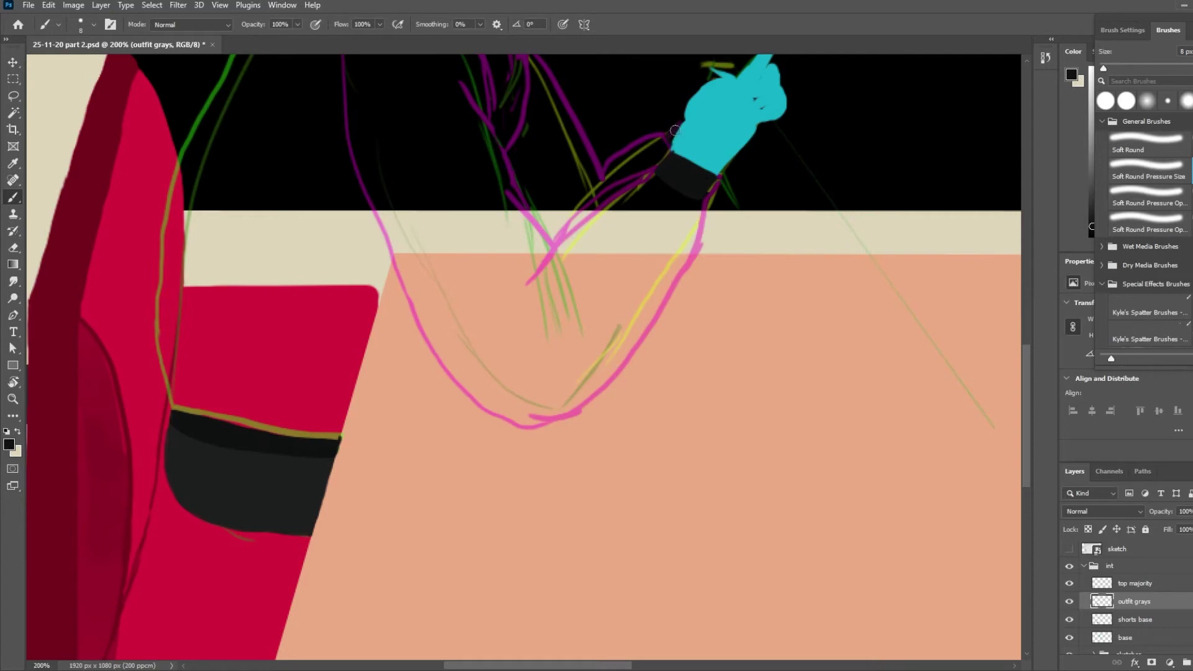
# - Make the top majority layer active and set the foreground colour to a light yellow for the brush
pyautogui.click(1135, 584)
pyautogui.click(9, 445)
pyautogui.click(630, 291)
pyautogui.click(562, 161)
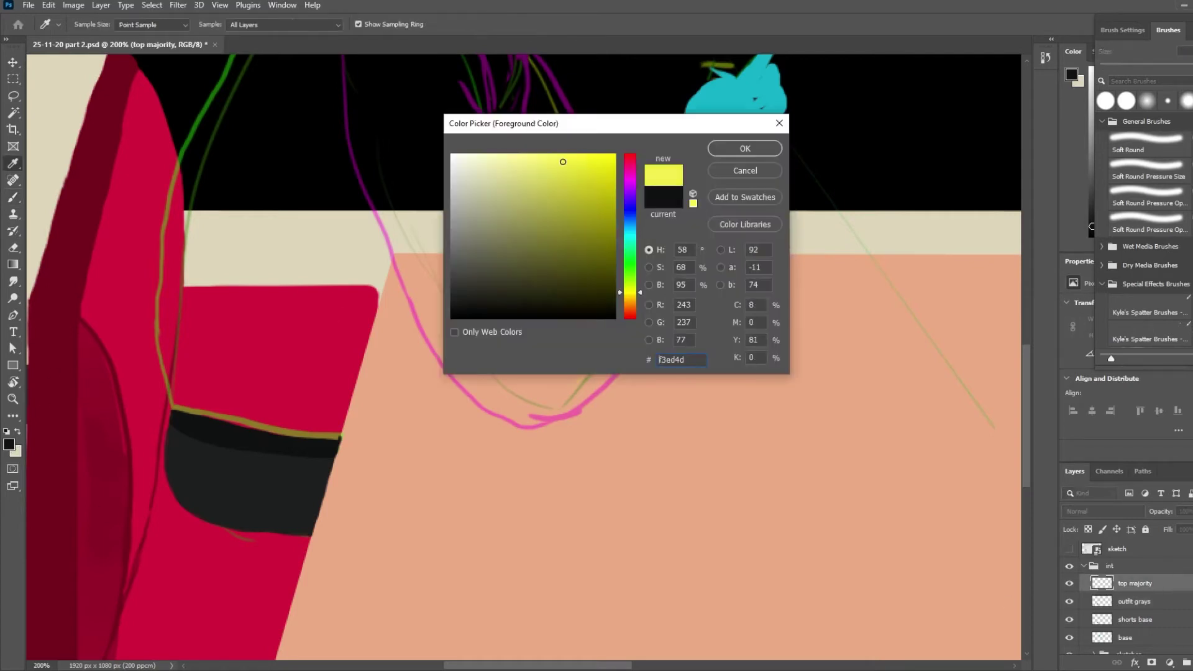
pyautogui.click(740, 149)
pyautogui.moveTo(658, 155)
pyautogui.mouseDown()
pyautogui.moveTo(590, 195)
pyautogui.moveTo(669, 152)
pyautogui.moveTo(701, 201)
pyautogui.moveTo(644, 328)
pyautogui.moveTo(527, 425)
pyautogui.mouseUp()
pyautogui.hotkey('ctrl', 'z')
pyautogui.click(8, 445)
pyautogui.click(729, 153)
pyautogui.press('b')
# - Paint the raised forearm's sleeve and a chest patch in yellow, and line the top's hem and table-side edge
pyautogui.scroll(3, 420, 226)
pyautogui.moveTo(662, 292); pyautogui.dragTo(501, 459)
pyautogui.moveTo(466, 239); pyautogui.dragTo(476, 359)
pyautogui.moveTo(392, 415); pyautogui.dragTo(343, 570)
pyautogui.moveTo(164, 547)
pyautogui.mouseDown()
pyautogui.moveTo(205, 570)
pyautogui.moveTo(343, 591)
pyautogui.mouseUp()
# - Trace the collar and the neck's front curve in yellow below the head
pyautogui.scroll(1, 401, 114)
pyautogui.scroll(1, 401, 114)
pyautogui.moveTo(448, 118)
pyautogui.mouseDown()
pyautogui.moveTo(504, 193)
pyautogui.moveTo(529, 287)
pyautogui.mouseUp()
pyautogui.moveTo(507, 211); pyautogui.dragTo(498, 236)
# - Trace the back's outline in yellow from the collar down to the hem with a 4 px brush
pyautogui.press('[')
pyautogui.press('[')
pyautogui.press('[')
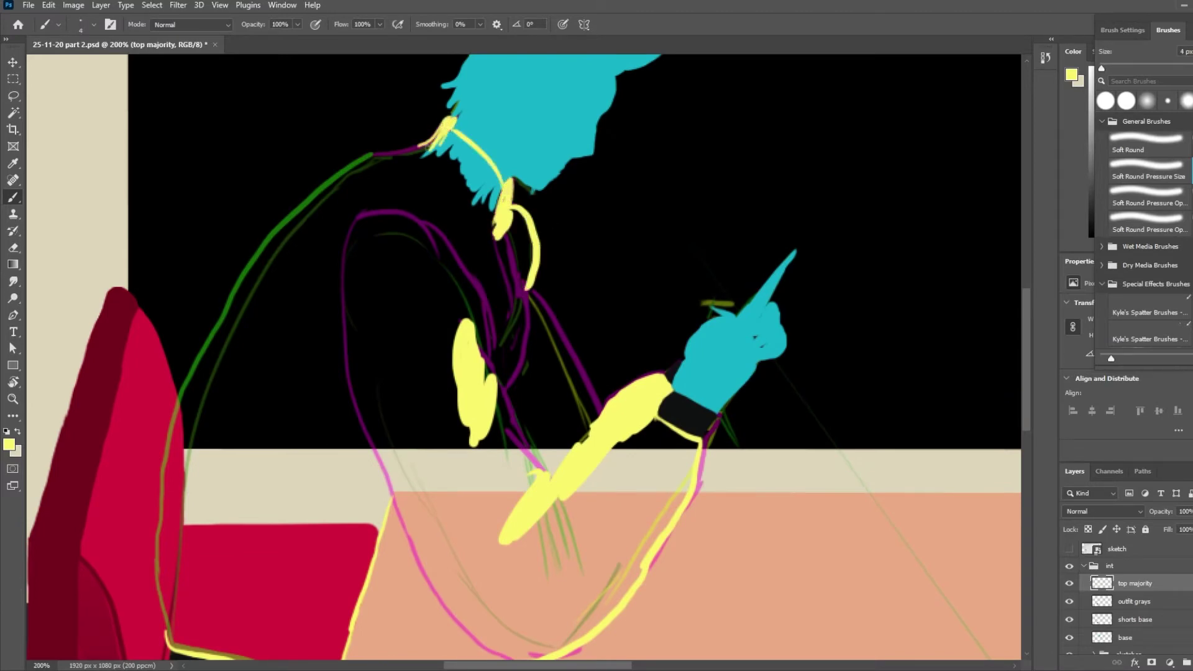
pyautogui.moveTo(421, 146)
pyautogui.mouseDown()
pyautogui.moveTo(286, 214)
pyautogui.moveTo(165, 626)
pyautogui.mouseUp()
# - Erase the yellow curve protruding in front of the neck and redraw the chest's front edge in yellow down to the forearm
pyautogui.hotkey('ctrl', '-')
pyautogui.press(']')
pyautogui.press(']')
pyautogui.press(']')
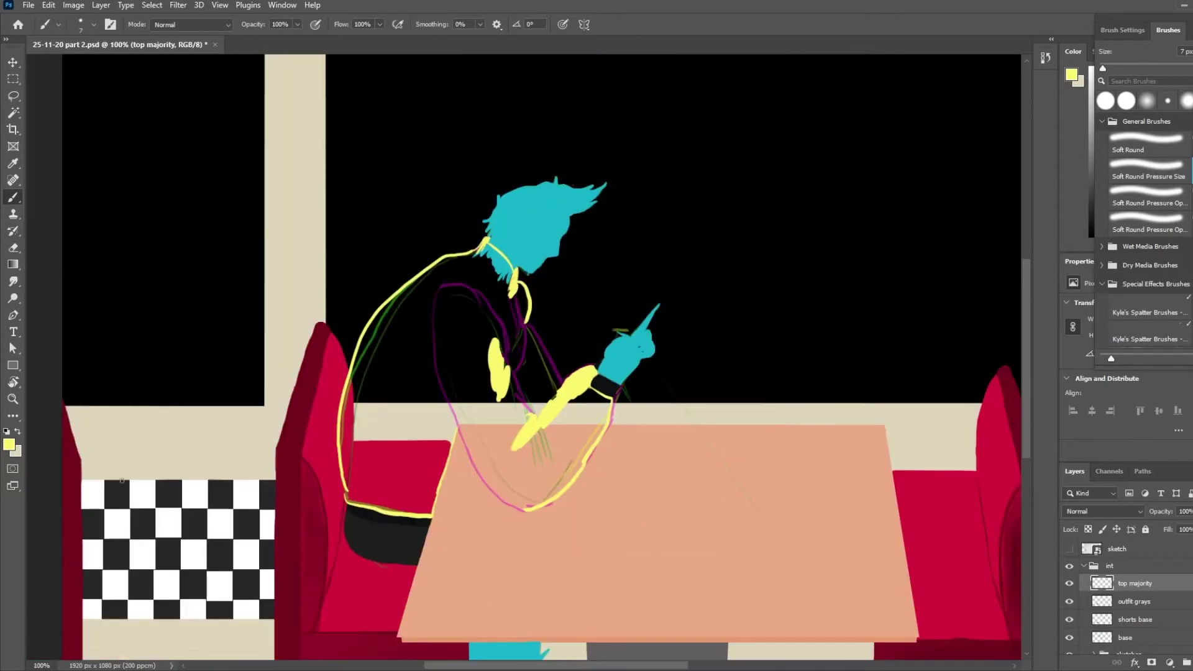
pyautogui.press('e')
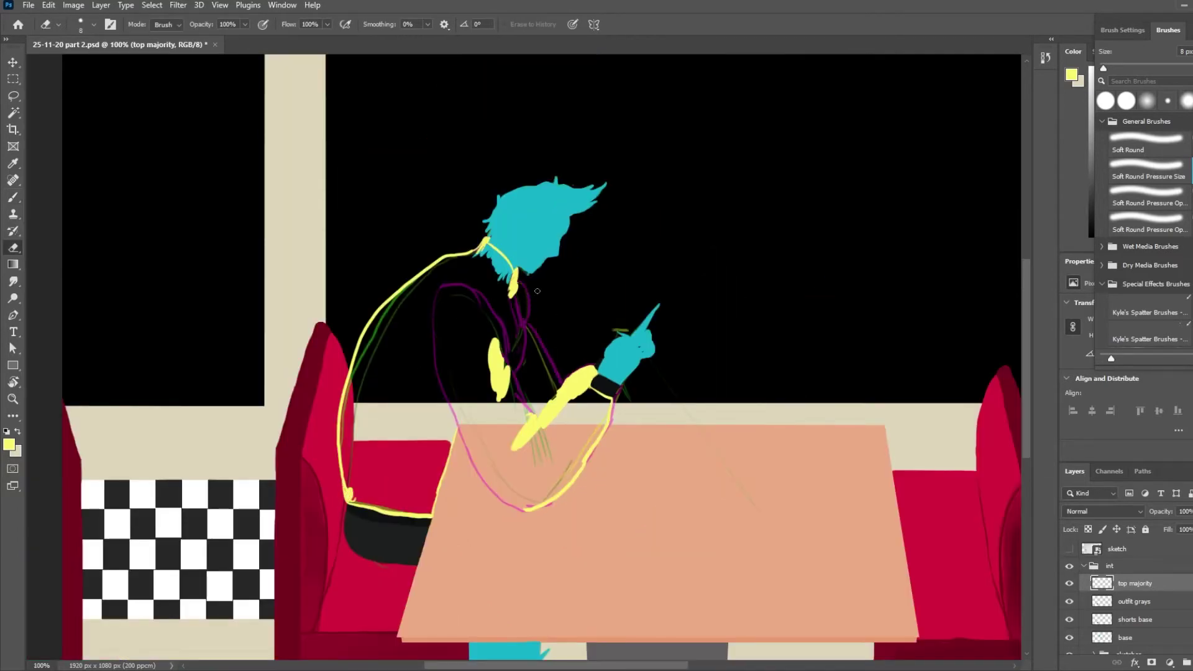
pyautogui.press('b')
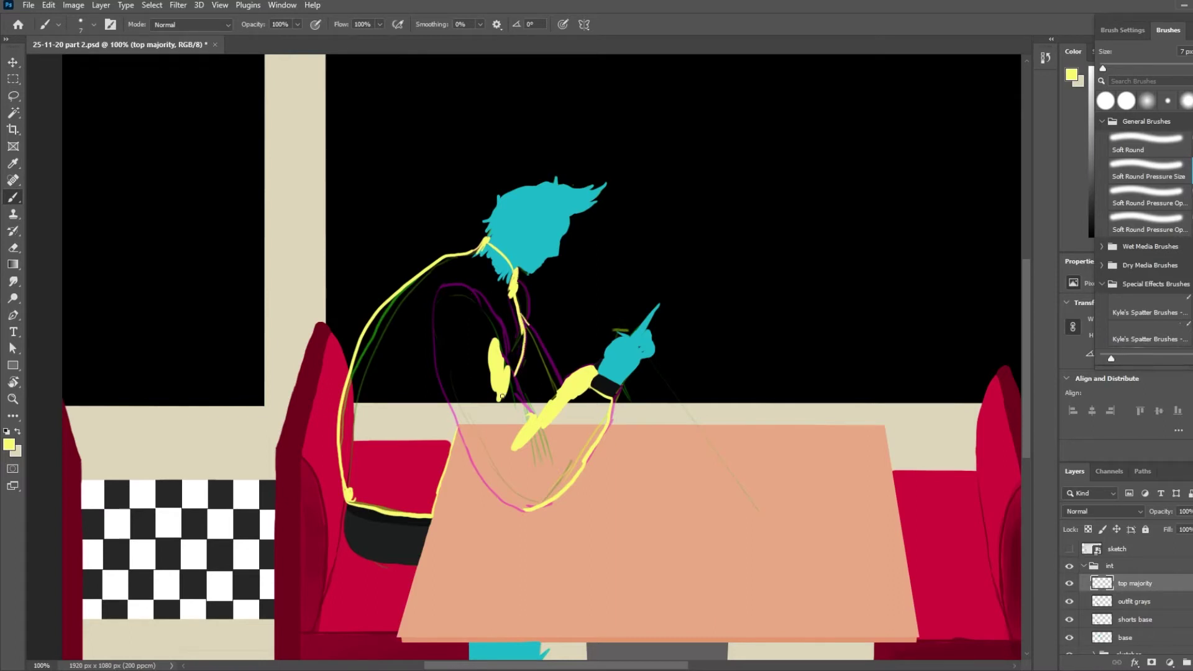
pyautogui.moveTo(506, 320); pyautogui.dragTo(500, 373)
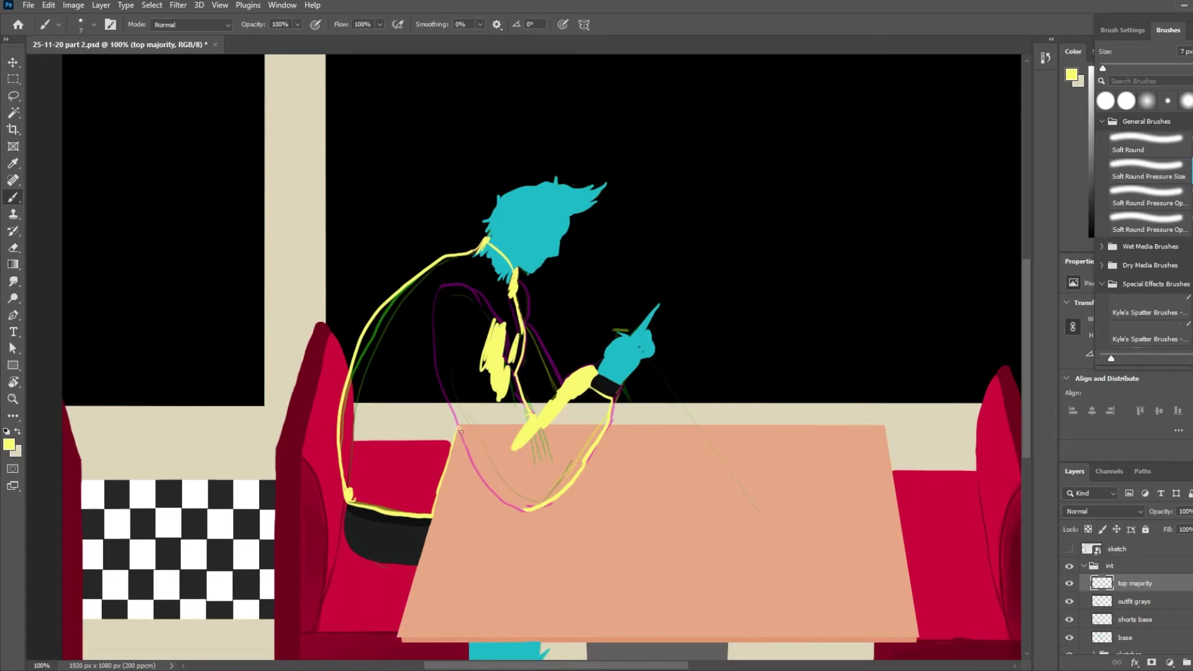
# - Fill the back and torso inside the top's outline with yellow, using a larger brush for the broad area
pyautogui.press(']')
pyautogui.press(']')
pyautogui.press(']')
pyautogui.moveTo(472, 268)
pyautogui.mouseDown()
pyautogui.moveTo(382, 385)
pyautogui.moveTo(380, 504)
pyautogui.moveTo(413, 472)
pyautogui.moveTo(429, 502)
pyautogui.moveTo(407, 392)
pyautogui.mouseUp()
pyautogui.press(']')
pyautogui.press(']')
pyautogui.press(']')
pyautogui.press(']')
pyautogui.press(']')
pyautogui.press(']')
pyautogui.press(']')
pyautogui.press(']')
pyautogui.moveTo(429, 323); pyautogui.dragTo(354, 494)
pyautogui.press('[')
pyautogui.press('[')
pyautogui.press('[')
pyautogui.press('[')
pyautogui.press('[')
pyautogui.moveTo(426, 438)
pyautogui.mouseDown()
pyautogui.moveTo(445, 475)
pyautogui.moveTo(473, 348)
pyautogui.moveTo(445, 328)
pyautogui.moveTo(367, 379)
pyautogui.moveTo(357, 373)
pyautogui.moveTo(351, 469)
pyautogui.moveTo(421, 277)
pyautogui.moveTo(349, 404)
pyautogui.moveTo(346, 479)
pyautogui.moveTo(370, 502)
pyautogui.mouseUp()
# - Fill the forearm, elbow, chest and collar gaps with yellow using a smaller brush of about 9 px
pyautogui.press('[')
pyautogui.press('[')
pyautogui.press('[')
pyautogui.press('[')
pyautogui.moveTo(575, 424)
pyautogui.mouseDown()
pyautogui.moveTo(555, 398)
pyautogui.moveTo(600, 429)
pyautogui.moveTo(541, 498)
pyautogui.moveTo(603, 400)
pyautogui.mouseUp()
pyautogui.moveTo(494, 391); pyautogui.dragTo(456, 417)
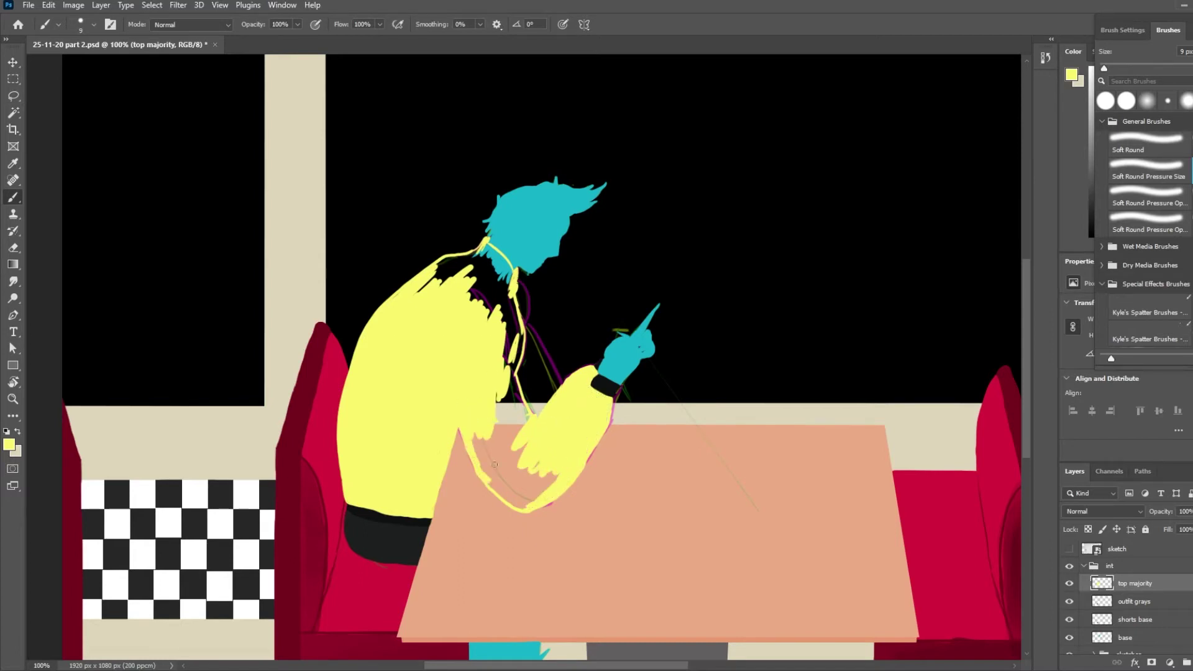
pyautogui.moveTo(494, 464)
pyautogui.mouseDown()
pyautogui.moveTo(544, 494)
pyautogui.moveTo(511, 493)
pyautogui.mouseUp()
pyautogui.moveTo(513, 448)
pyautogui.mouseDown()
pyautogui.moveTo(475, 448)
pyautogui.moveTo(522, 465)
pyautogui.moveTo(503, 368)
pyautogui.moveTo(527, 408)
pyautogui.moveTo(522, 330)
pyautogui.moveTo(497, 314)
pyautogui.mouseUp()
pyautogui.moveTo(485, 240)
pyautogui.mouseDown()
pyautogui.moveTo(439, 292)
pyautogui.moveTo(462, 258)
pyautogui.moveTo(473, 273)
pyautogui.moveTo(484, 245)
pyautogui.moveTo(479, 256)
pyautogui.moveTo(497, 251)
pyautogui.moveTo(486, 303)
pyautogui.moveTo(465, 283)
pyautogui.moveTo(508, 295)
pyautogui.moveTo(516, 368)
pyautogui.moveTo(528, 323)
pyautogui.moveTo(520, 351)
pyautogui.moveTo(507, 269)
pyautogui.mouseUp()
# - Add a layer named red clipped to the top majority layer and set the foreground colour to dark red
pyautogui.press('m')
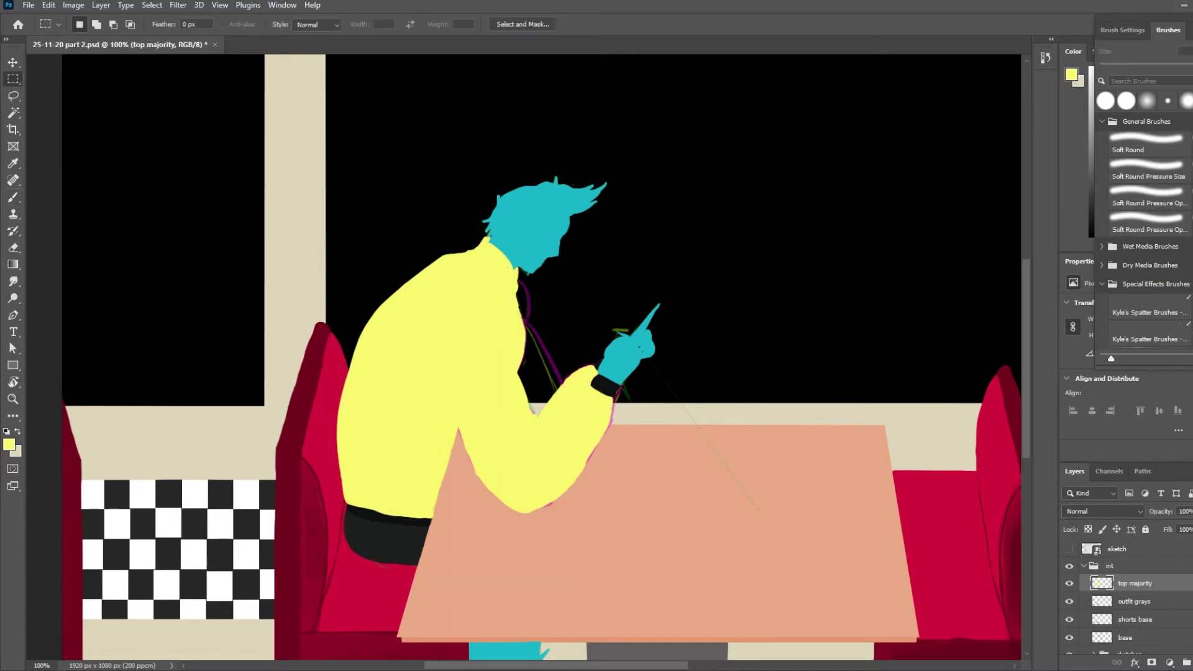
pyautogui.hotkey('ctrl', 'alt', 'shift', 'n')
pyautogui.keyDown('alt'); pyautogui.click(1124, 593); pyautogui.keyUp('alt')
pyautogui.doubleClick(1140, 584)
pyautogui.write('red')
pyautogui.press('Return')
pyautogui.press('b')
pyautogui.click(10, 444)
pyautogui.click(602, 216)
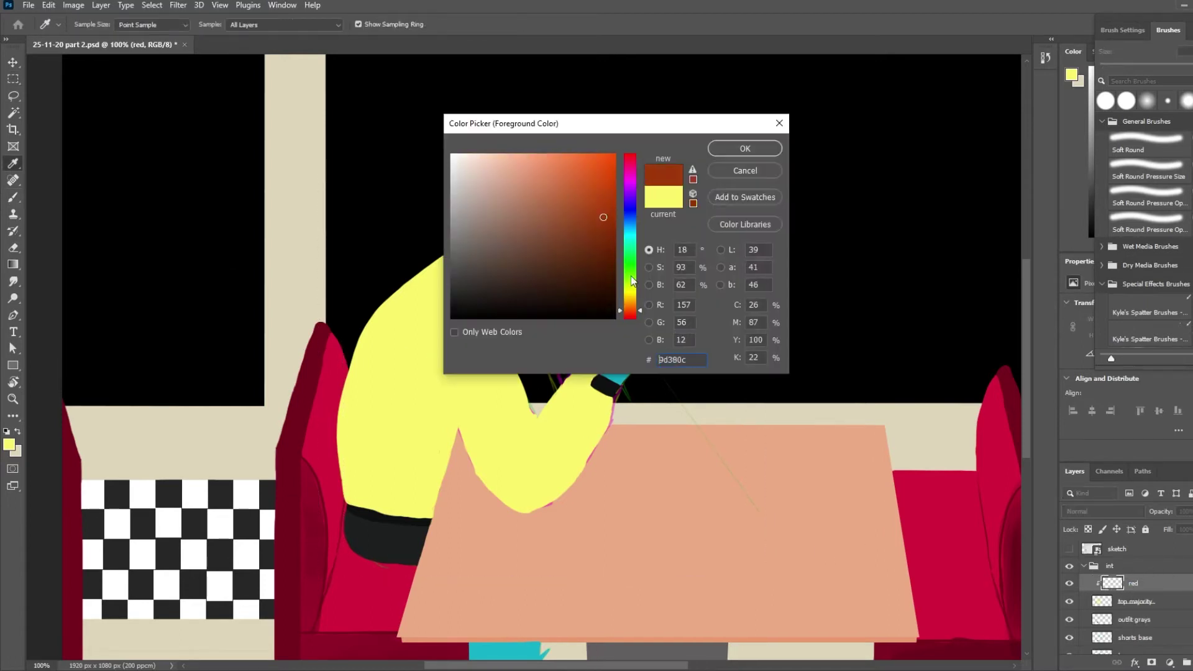
pyautogui.click(747, 147)
# - Add two more clipped layers above red, named ziper and black
pyautogui.hotkey('ctrl', 'alt', 'shift', 'n')
pyautogui.doubleClick(1129, 584)
pyautogui.write('ziper')
pyautogui.press('Return')
pyautogui.keyDown('alt'); pyautogui.click(1126, 592); pyautogui.keyUp('alt')
pyautogui.click(1192, 663)
pyautogui.keyDown('alt'); pyautogui.click(1126, 593); pyautogui.keyUp('alt')
pyautogui.doubleClick(1133, 584)
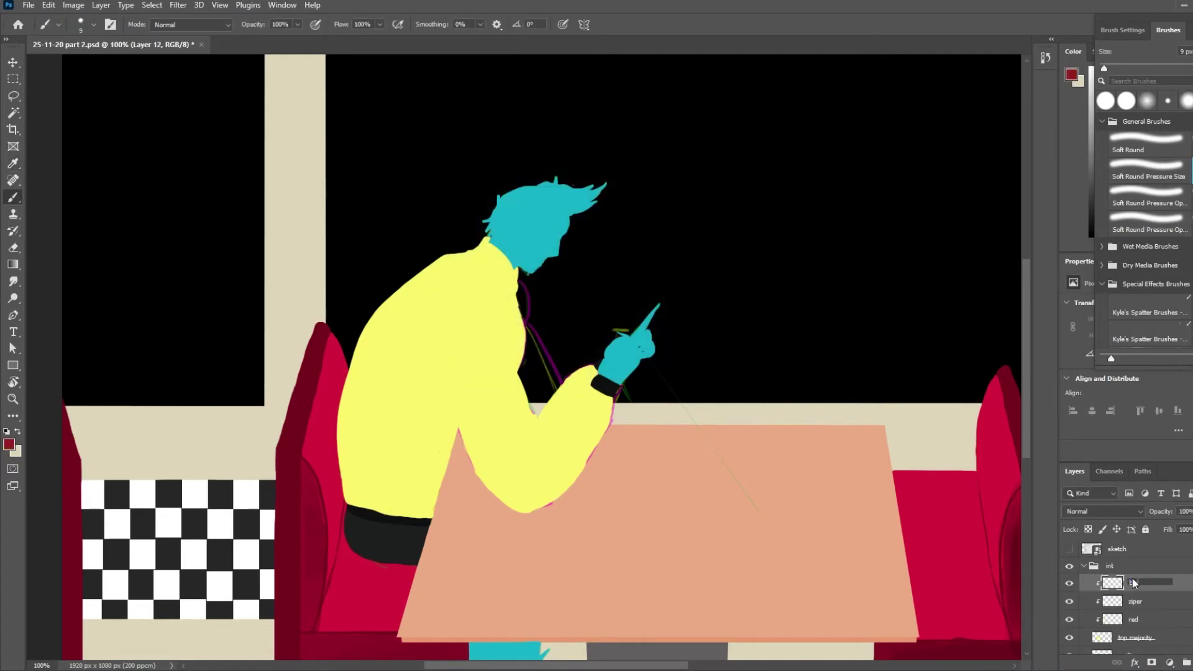
pyautogui.write('black')
pyautogui.click(1150, 602)
# - Swap the foreground and background colours and set the new foreground colour to near-black
pyautogui.press('x')
pyautogui.click(9, 444)
pyautogui.click(746, 147)
# - Gather the character's layers from black down to base into a group named Crux inside the int group
pyautogui.click(1097, 567)
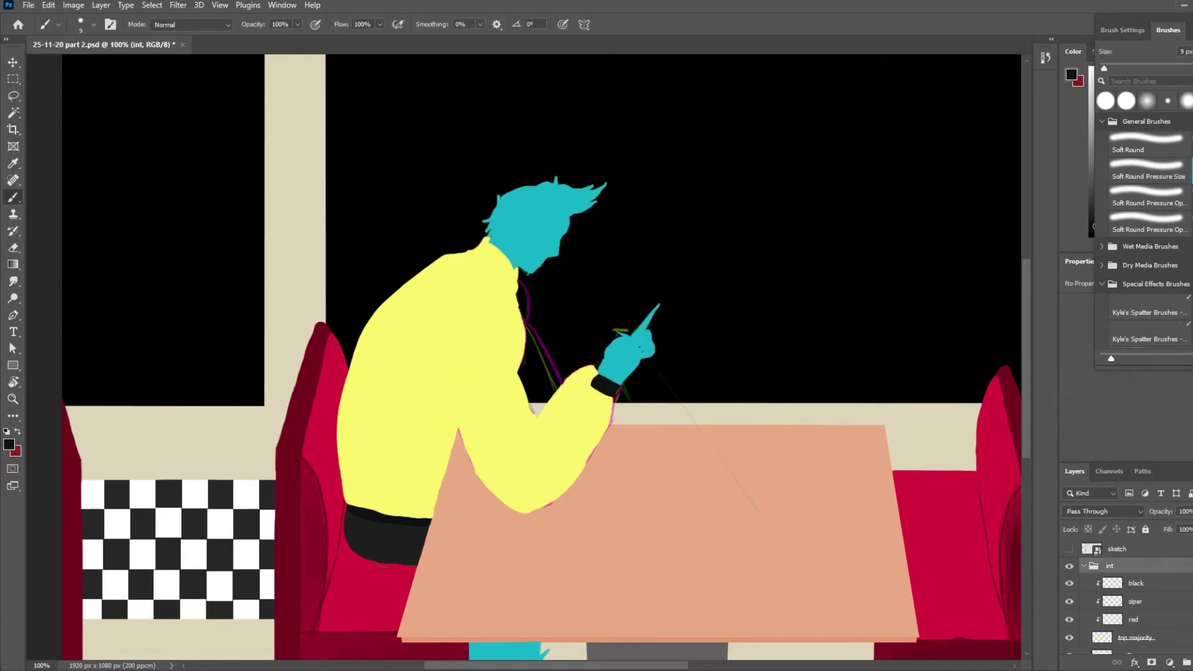
pyautogui.click(1136, 584)
pyautogui.keyDown('shift'); pyautogui.click(1134, 620); pyautogui.keyUp('shift')
pyautogui.scroll(-10, 1133, 613)
pyautogui.click(1130, 594)
pyautogui.moveTo(1129, 596); pyautogui.dragTo(1125, 575)
pyautogui.scroll(-1, 1131, 596)
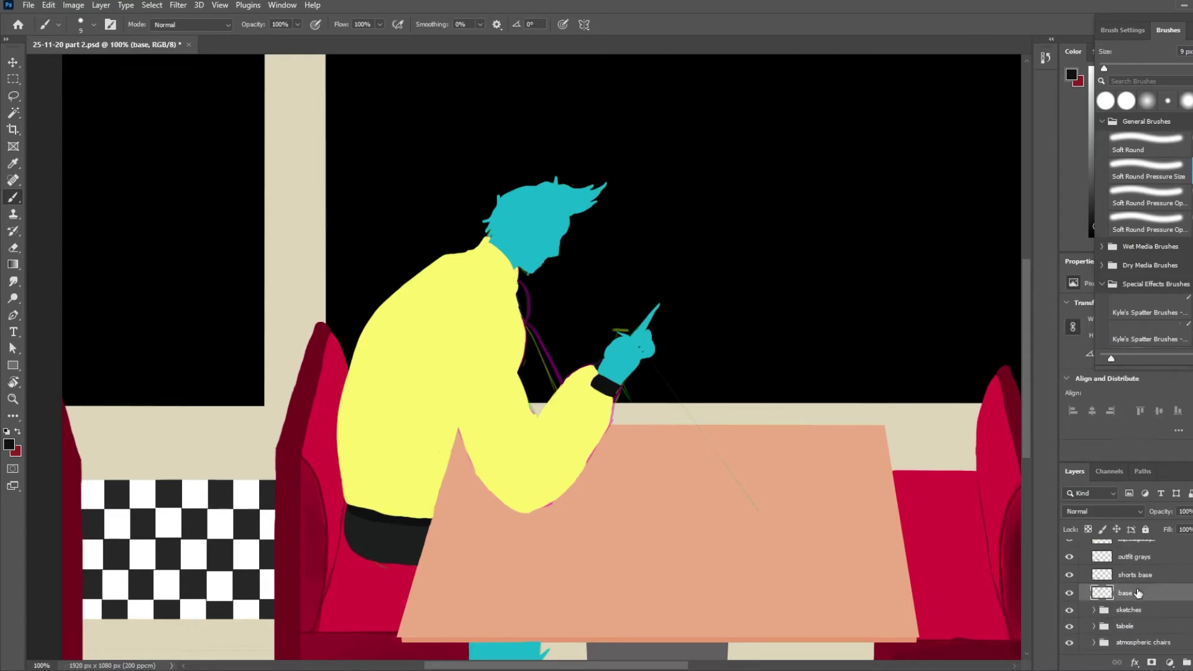
pyautogui.click(1114, 590)
pyautogui.scroll(3, 1114, 589)
pyautogui.click(1095, 575)
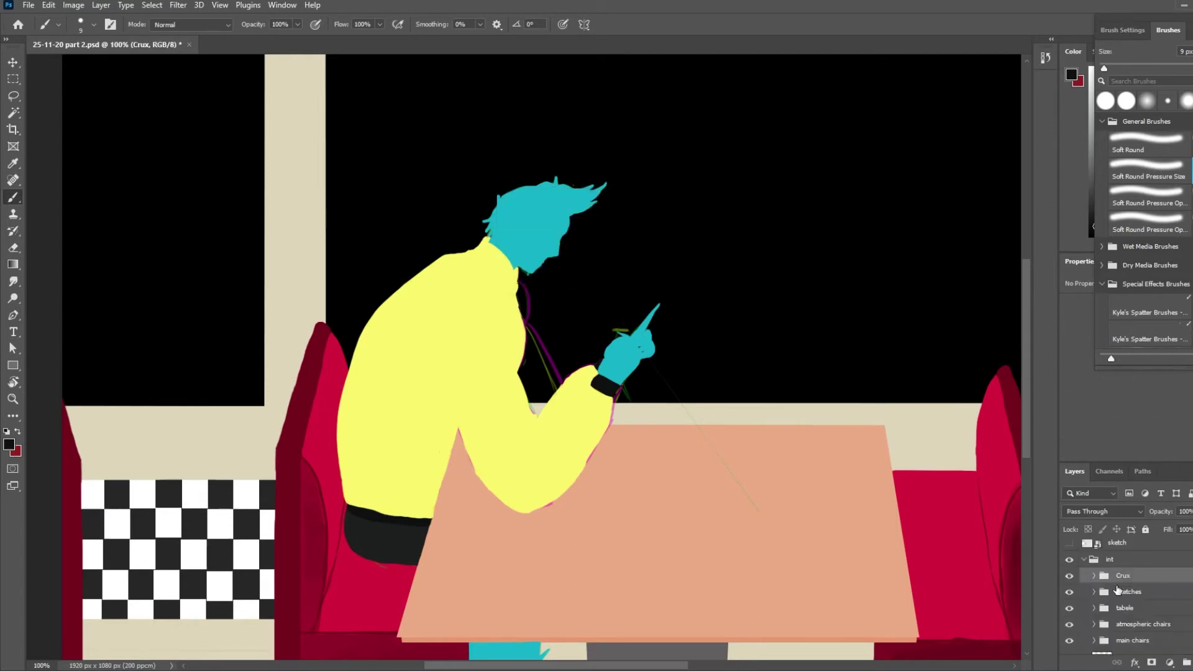
# - Move the sketches group above the Crux group and expand Crux to make the top majority layer active
pyautogui.moveTo(1122, 591); pyautogui.dragTo(1121, 568)
pyautogui.click(1095, 575)
pyautogui.click(1124, 574)
pyautogui.click(1146, 609)
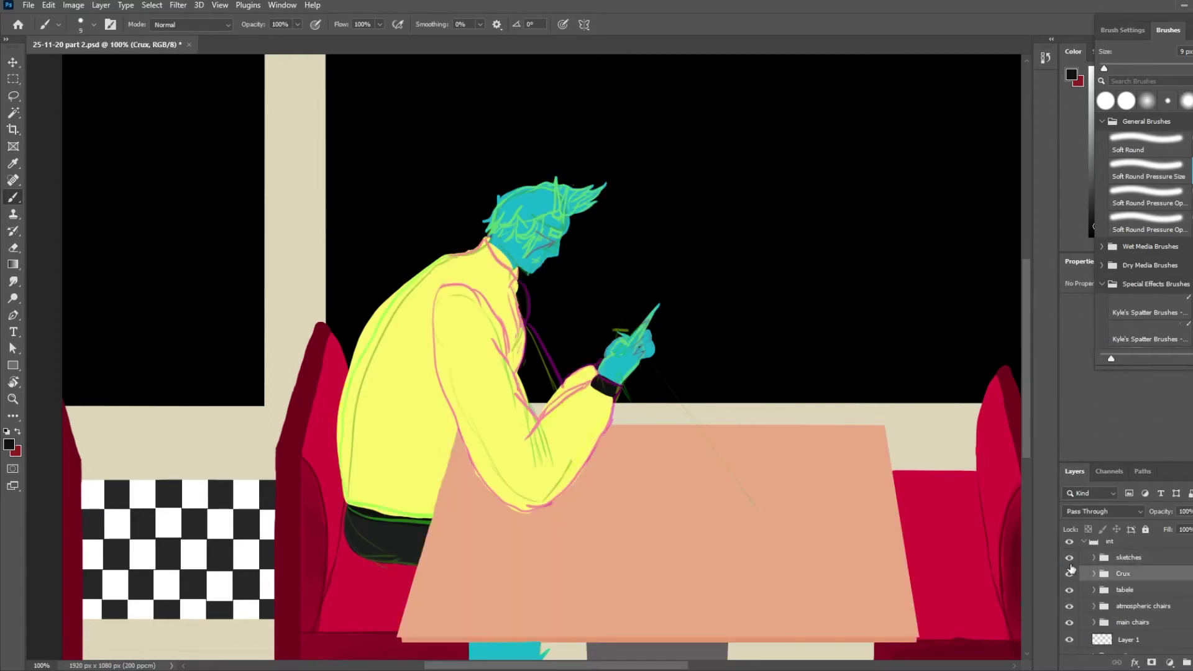
pyautogui.click(1069, 557)
pyautogui.click(1069, 557)
pyautogui.click(1113, 646)
pyautogui.press('e')
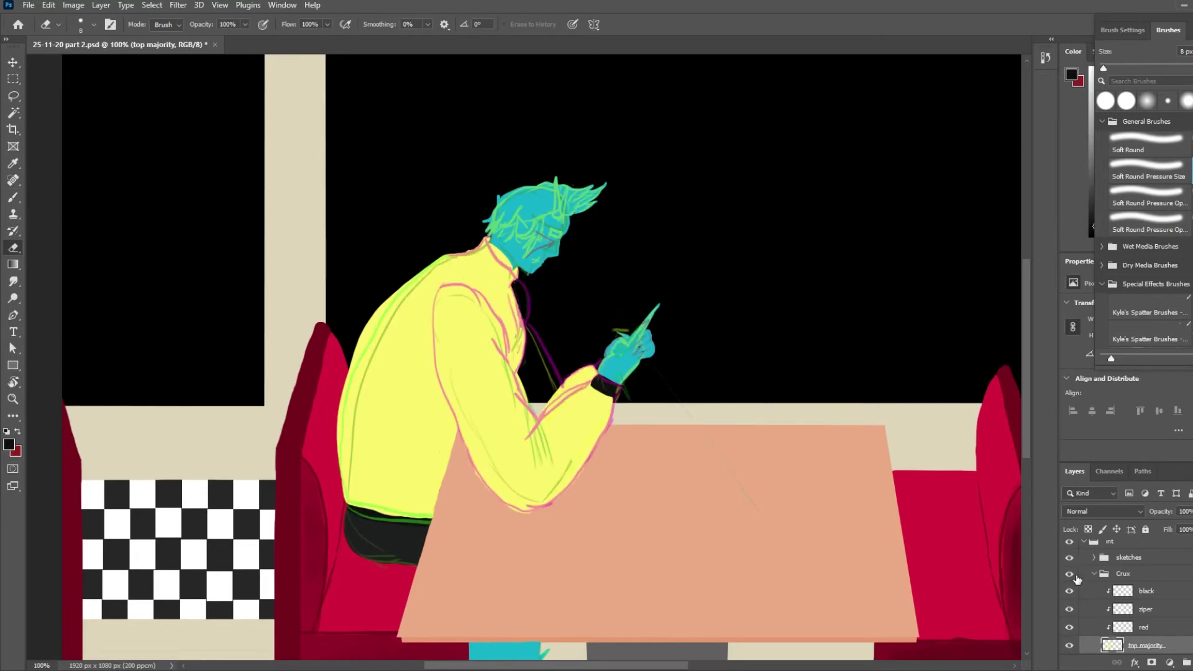
# - Paint the zipper in black along the chest's front edge on the ziper layer
pyautogui.click(1146, 609)
pyautogui.press('b')
pyautogui.moveTo(512, 287); pyautogui.dragTo(510, 368)
pyautogui.hotkey('ctrl', 'z')
pyautogui.hotkey('ctrl', 'z')
pyautogui.press('e')
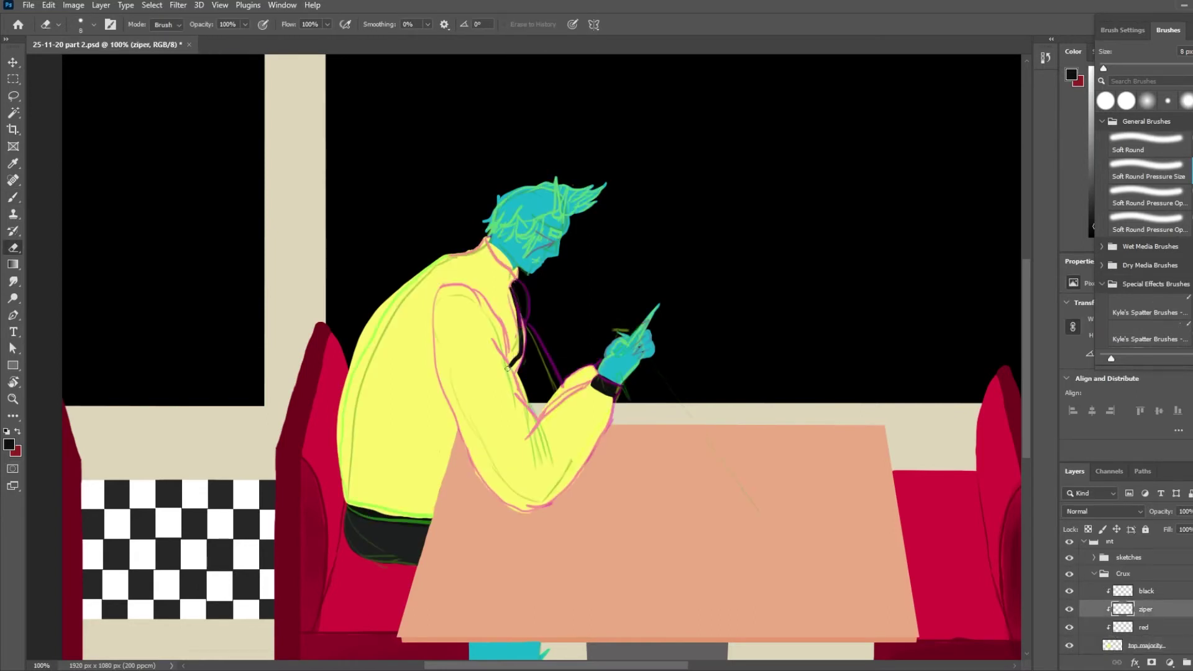
pyautogui.press('b')
pyautogui.hotkey('ctrl', 'z')
pyautogui.moveTo(512, 286); pyautogui.dragTo(513, 368)
pyautogui.hotkey('ctrl', 'z')
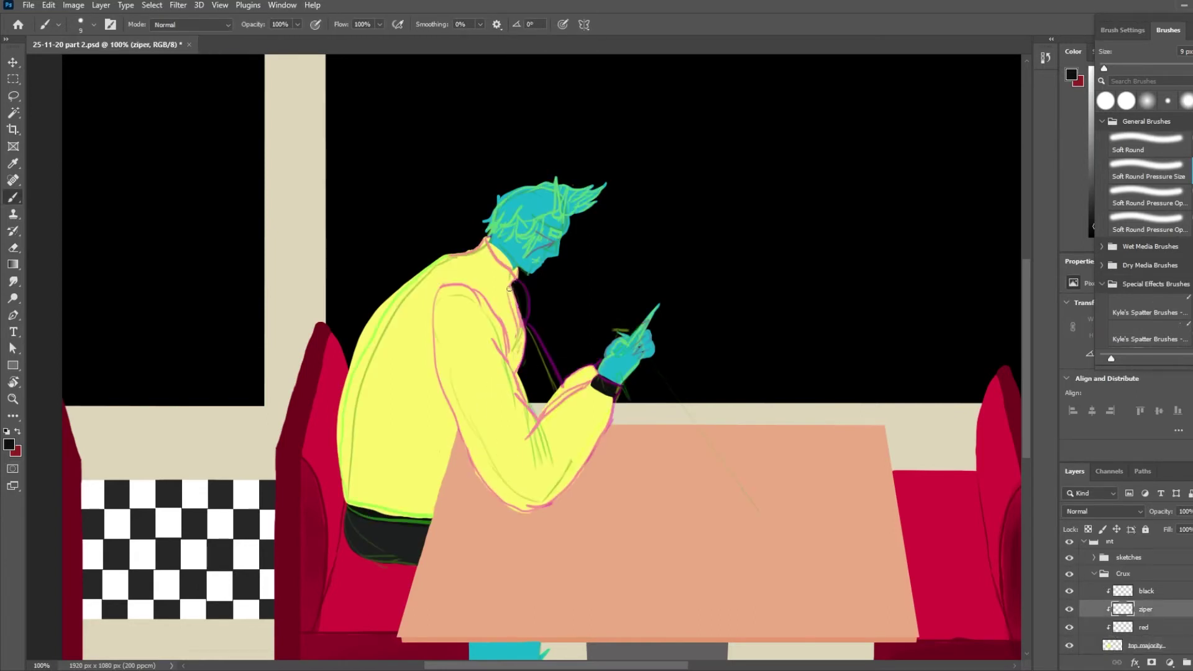
pyautogui.moveTo(510, 289); pyautogui.dragTo(508, 369)
pyautogui.press('e')
# - Make the red layer active and set the foreground colour to a brighter red for the brush
pyautogui.hotkey('alt', ']')
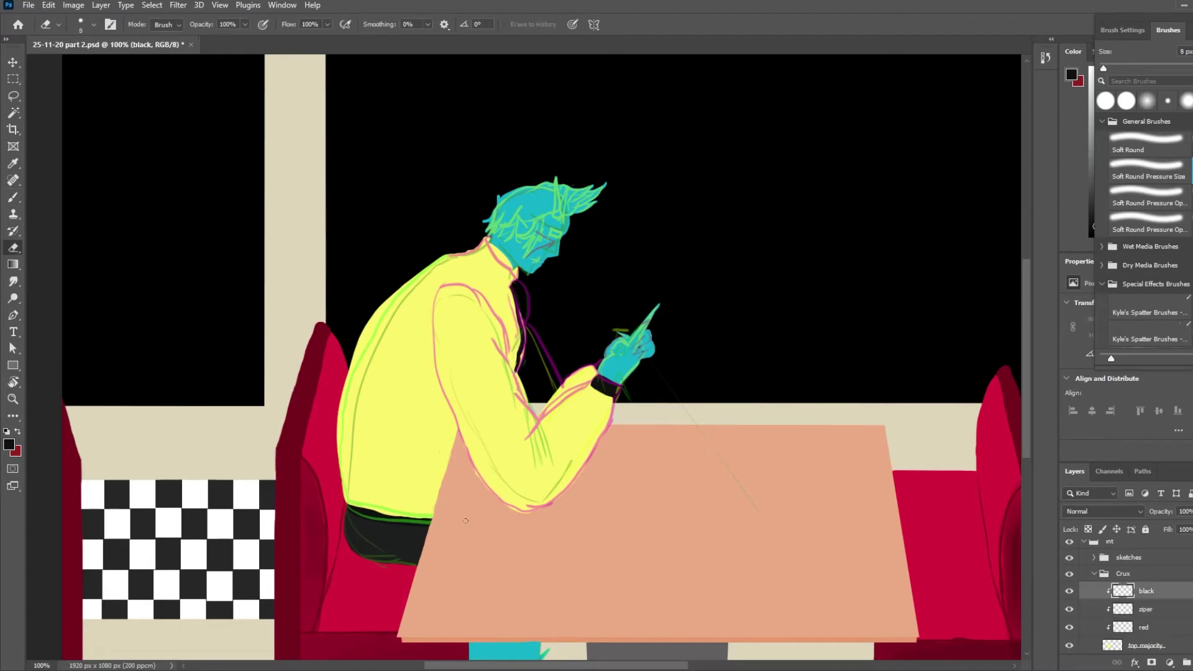
pyautogui.press('b')
pyautogui.click(1173, 627)
pyautogui.press('x')
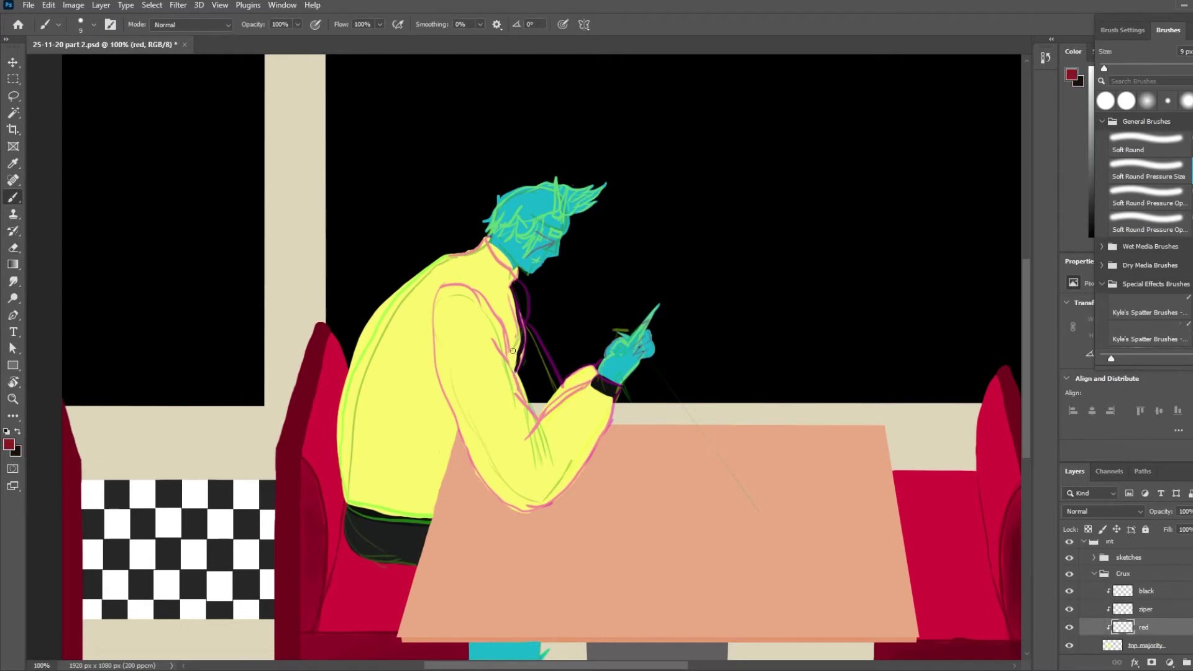
pyautogui.click(9, 445)
pyautogui.click(575, 181)
pyautogui.click(746, 148)
pyautogui.moveTo(510, 286)
pyautogui.mouseDown()
pyautogui.moveTo(403, 378)
pyautogui.moveTo(429, 356)
pyautogui.moveTo(429, 430)
pyautogui.moveTo(313, 431)
pyautogui.mouseUp()
pyautogui.hotkey('ctrl', 'z')
pyautogui.hotkey('ctrl', 'z')
pyautogui.click(49, 5)
pyautogui.click(65, 19)
# - Draw a red band's upper and lower edge lines across the chest and upper sleeve
pyautogui.moveTo(510, 286); pyautogui.dragTo(447, 360)
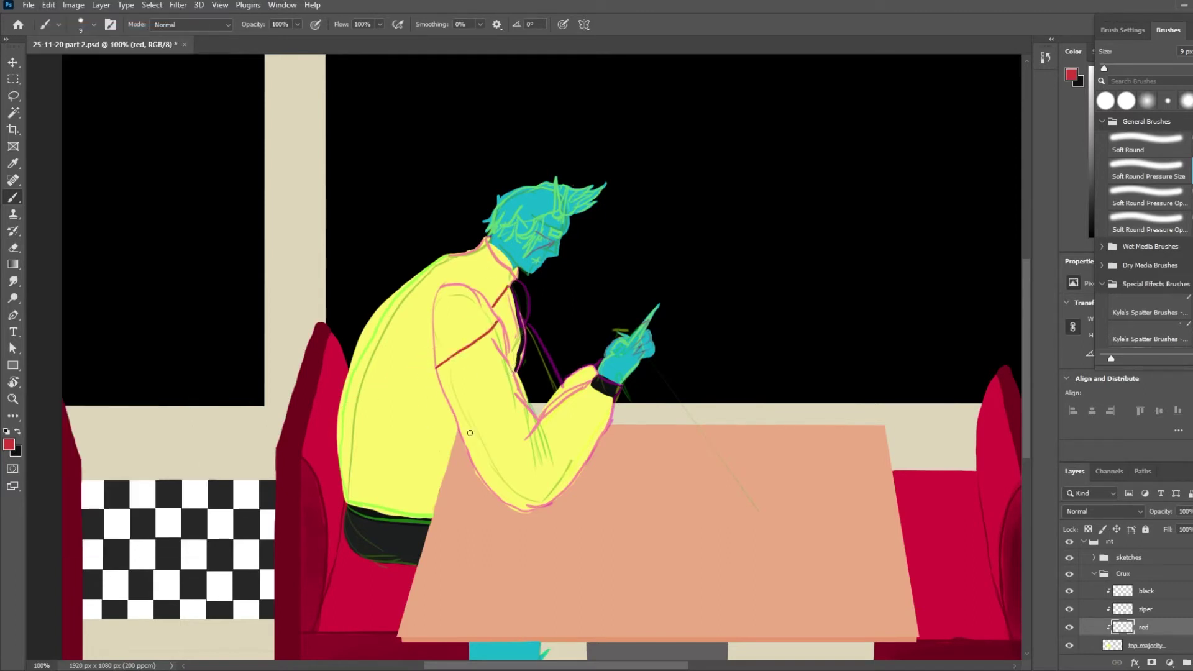
pyautogui.moveTo(458, 429); pyautogui.dragTo(519, 382)
pyautogui.hotkey('ctrl', 'z')
pyautogui.moveTo(455, 426)
pyautogui.mouseDown()
pyautogui.moveTo(396, 445)
pyautogui.moveTo(455, 418)
pyautogui.mouseUp()
# - Continue the red band's two edge lines from the sleeve across the back to its outline
pyautogui.moveTo(433, 366); pyautogui.dragTo(350, 372)
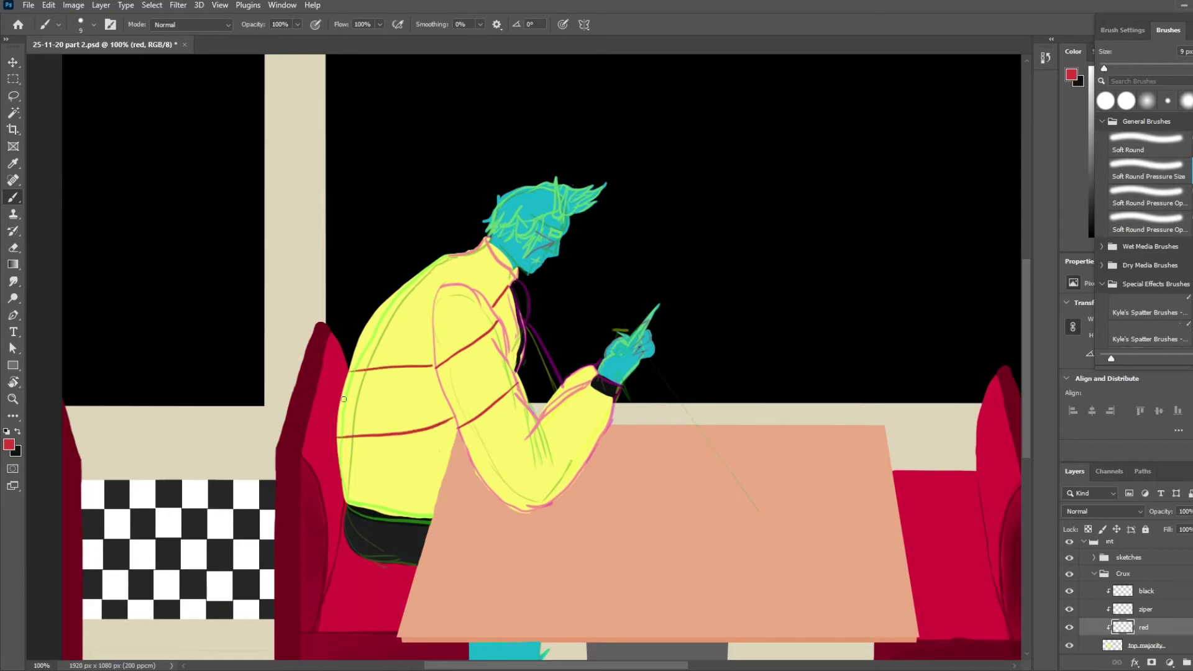
pyautogui.hotkey('ctrl', 'z')
pyautogui.hotkey('ctrl', 'z')
pyautogui.moveTo(433, 365); pyautogui.dragTo(343, 380)
pyautogui.moveTo(338, 441); pyautogui.dragTo(452, 418)
pyautogui.press('e')
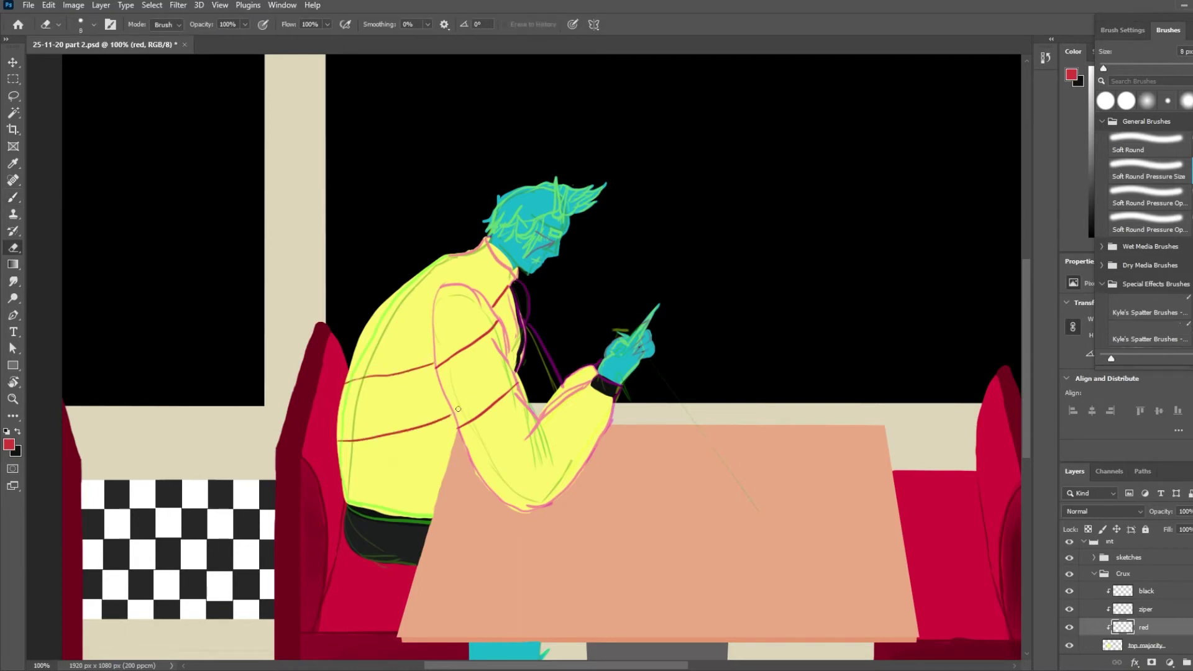
# - Draw the two edge lines of an elbow band in black on the black layer
pyautogui.click(1175, 597)
pyautogui.press('b')
pyautogui.press('x')
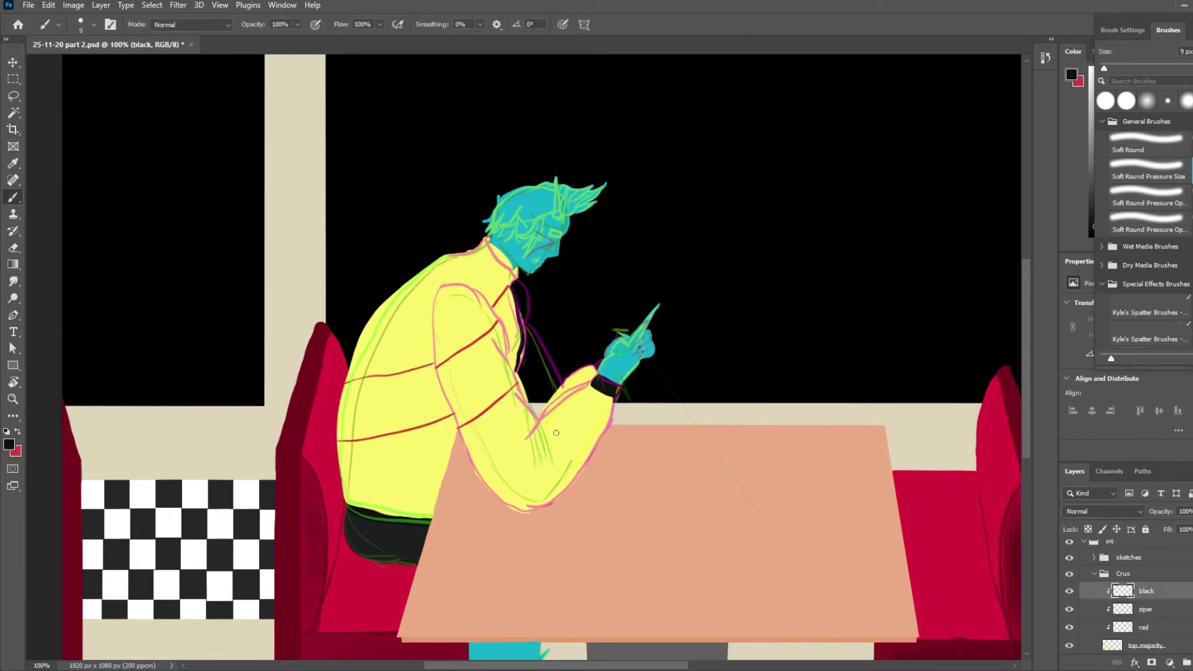
pyautogui.moveTo(543, 415); pyautogui.dragTo(545, 504)
pyautogui.moveTo(533, 418); pyautogui.dragTo(504, 503)
# - Erase the lower red edge line across the sleeve and back on the red layer
pyautogui.press('e')
pyautogui.click(1157, 627)
pyautogui.moveTo(519, 384); pyautogui.dragTo(458, 429)
pyautogui.moveTo(454, 416)
pyautogui.mouseDown()
pyautogui.moveTo(341, 441)
pyautogui.moveTo(462, 436)
pyautogui.mouseUp()
# - Outline a horizontal stripe across the lower back with two curved black lines on the black layer
pyautogui.press('b')
pyautogui.click(1158, 592)
pyautogui.hotkey('ctrl', 'z')
pyautogui.moveTo(340, 459)
pyautogui.mouseDown()
pyautogui.moveTo(417, 433)
pyautogui.moveTo(452, 452)
pyautogui.mouseUp()
pyautogui.hotkey('ctrl', 'z')
pyautogui.moveTo(417, 433)
pyautogui.mouseDown()
pyautogui.moveTo(468, 442)
pyautogui.moveTo(417, 434)
pyautogui.moveTo(343, 463)
pyautogui.moveTo(383, 440)
pyautogui.moveTo(409, 447)
pyautogui.moveTo(347, 450)
pyautogui.moveTo(464, 442)
pyautogui.mouseUp()
pyautogui.hotkey('ctrl', 'z')
pyautogui.press('e')
pyautogui.press('b')
pyautogui.hotkey('ctrl', 'z')
pyautogui.hotkey('ctrl', 'z')
pyautogui.hotkey('ctrl', 'z')
pyautogui.hotkey('ctrl', 'z')
pyautogui.hotkey('ctrl', 'z')
pyautogui.hotkey('ctrl', 'z')
pyautogui.moveTo(341, 468); pyautogui.dragTo(452, 454)
pyautogui.press('e')
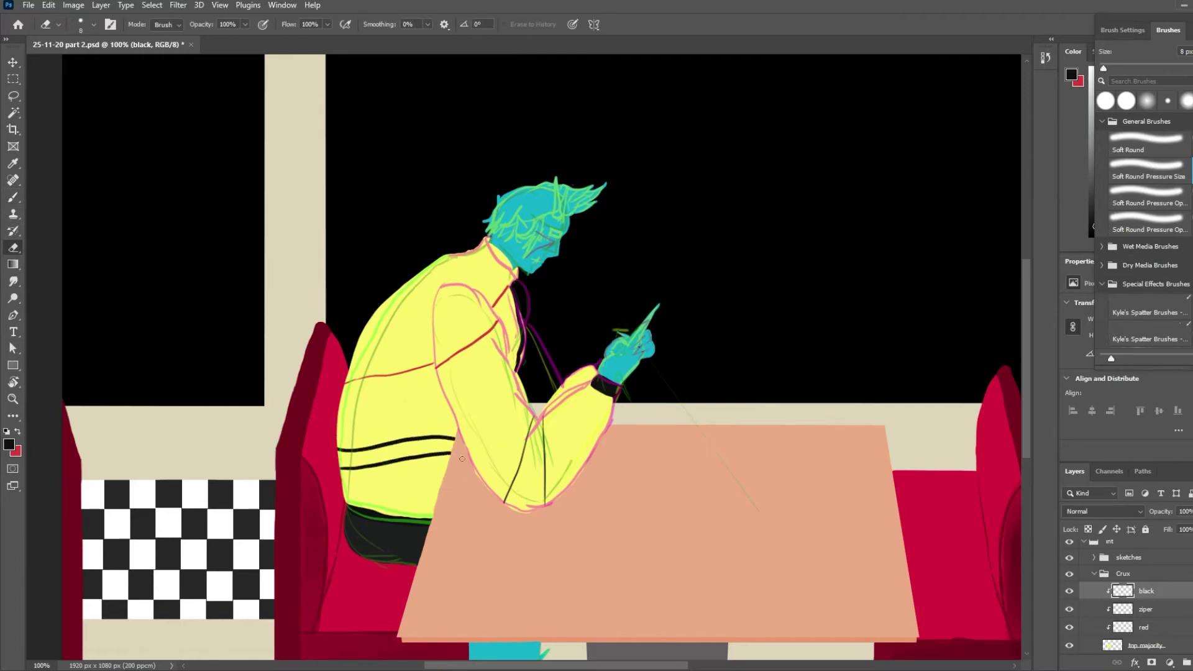
# - Fill the lower back stripe and the elbow band with black
pyautogui.press('b')
pyautogui.hotkey('ctrl', 'z')
pyautogui.moveTo(357, 466); pyautogui.dragTo(439, 444)
pyautogui.moveTo(535, 418); pyautogui.dragTo(521, 475)
pyautogui.moveTo(539, 445)
pyautogui.mouseDown()
pyautogui.moveTo(526, 490)
pyautogui.moveTo(505, 508)
pyautogui.moveTo(542, 460)
pyautogui.mouseUp()
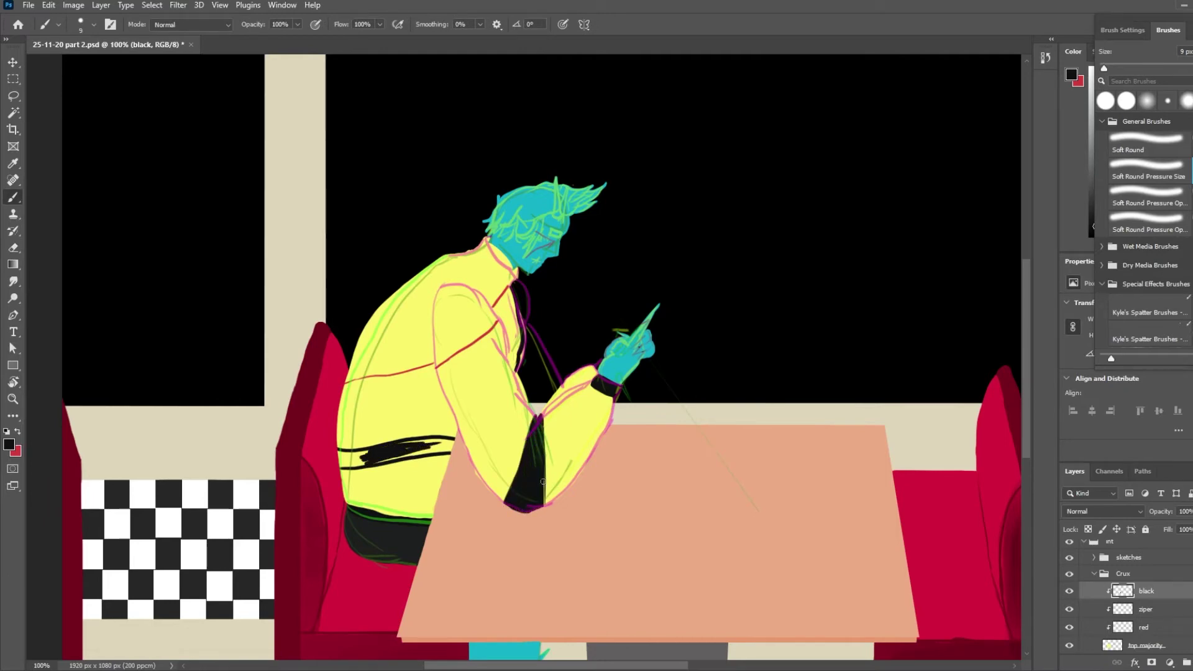
pyautogui.moveTo(452, 442); pyautogui.dragTo(367, 453)
# - On the red layer, outline the upper arm's front edge and the side of the elbow band in red
pyautogui.click(1144, 627)
pyautogui.click(18, 432)
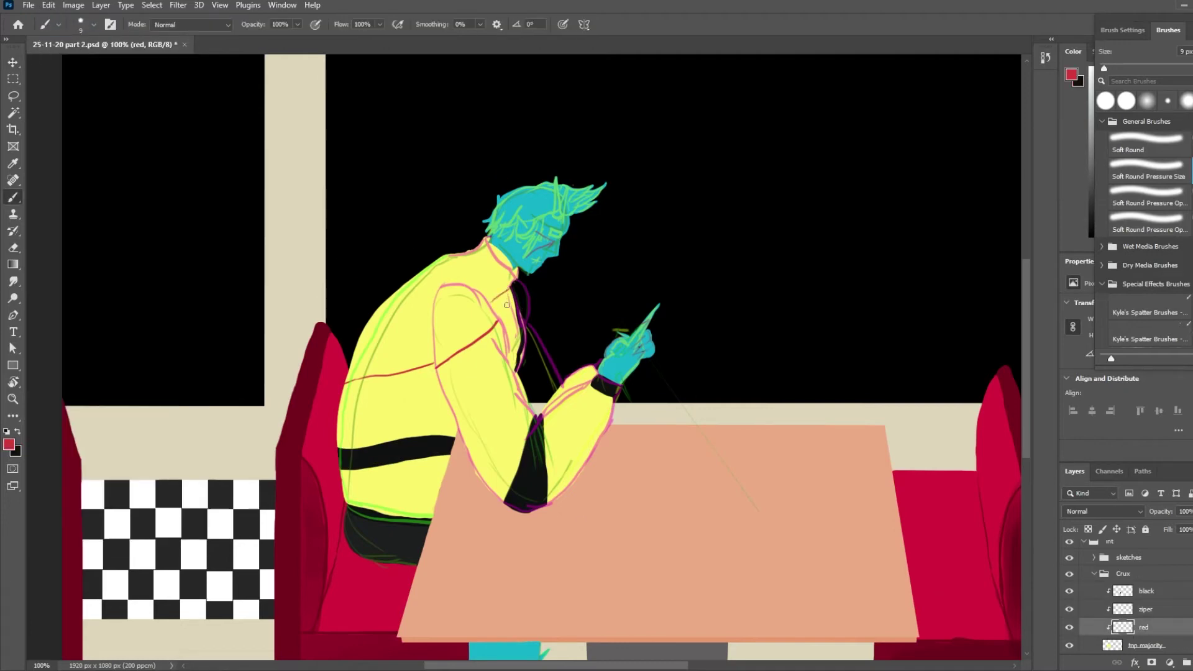
pyautogui.hotkey('ctrl', 'z')
pyautogui.moveTo(510, 288)
pyautogui.mouseDown()
pyautogui.moveTo(501, 333)
pyautogui.moveTo(497, 324)
pyautogui.moveTo(530, 410)
pyautogui.mouseUp()
pyautogui.hotkey('ctrl', 'z')
pyautogui.moveTo(499, 322)
pyautogui.mouseDown()
pyautogui.moveTo(528, 405)
pyautogui.moveTo(502, 500)
pyautogui.mouseUp()
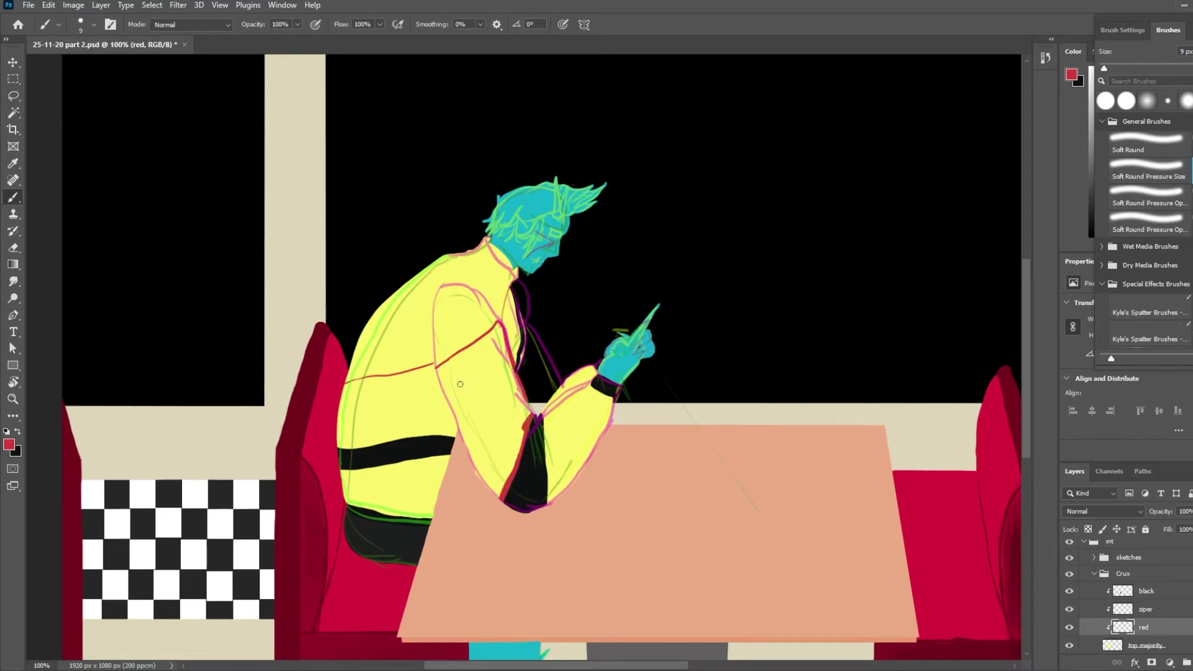
# - Fill the upper arm's lower part, the back above the black stripe and the chest front with red
pyautogui.moveTo(435, 370); pyautogui.dragTo(500, 496)
pyautogui.hotkey('ctrl', 'z')
pyautogui.moveTo(471, 417)
pyautogui.mouseDown()
pyautogui.moveTo(500, 493)
pyautogui.moveTo(452, 394)
pyautogui.mouseUp()
pyautogui.moveTo(453, 427)
pyautogui.mouseDown()
pyautogui.moveTo(328, 452)
pyautogui.moveTo(373, 383)
pyautogui.moveTo(438, 376)
pyautogui.moveTo(403, 401)
pyautogui.moveTo(431, 368)
pyautogui.moveTo(407, 393)
pyautogui.moveTo(480, 391)
pyautogui.moveTo(501, 410)
pyautogui.moveTo(465, 359)
pyautogui.moveTo(473, 384)
pyautogui.moveTo(495, 373)
pyautogui.mouseUp()
pyautogui.hotkey('ctrl', 'z')
pyautogui.hotkey('ctrl', 'z')
pyautogui.moveTo(499, 323)
pyautogui.mouseDown()
pyautogui.moveTo(529, 412)
pyautogui.moveTo(509, 430)
pyautogui.moveTo(499, 391)
pyautogui.moveTo(483, 403)
pyautogui.moveTo(497, 329)
pyautogui.moveTo(486, 338)
pyautogui.moveTo(507, 366)
pyautogui.moveTo(512, 290)
pyautogui.moveTo(513, 327)
pyautogui.mouseUp()
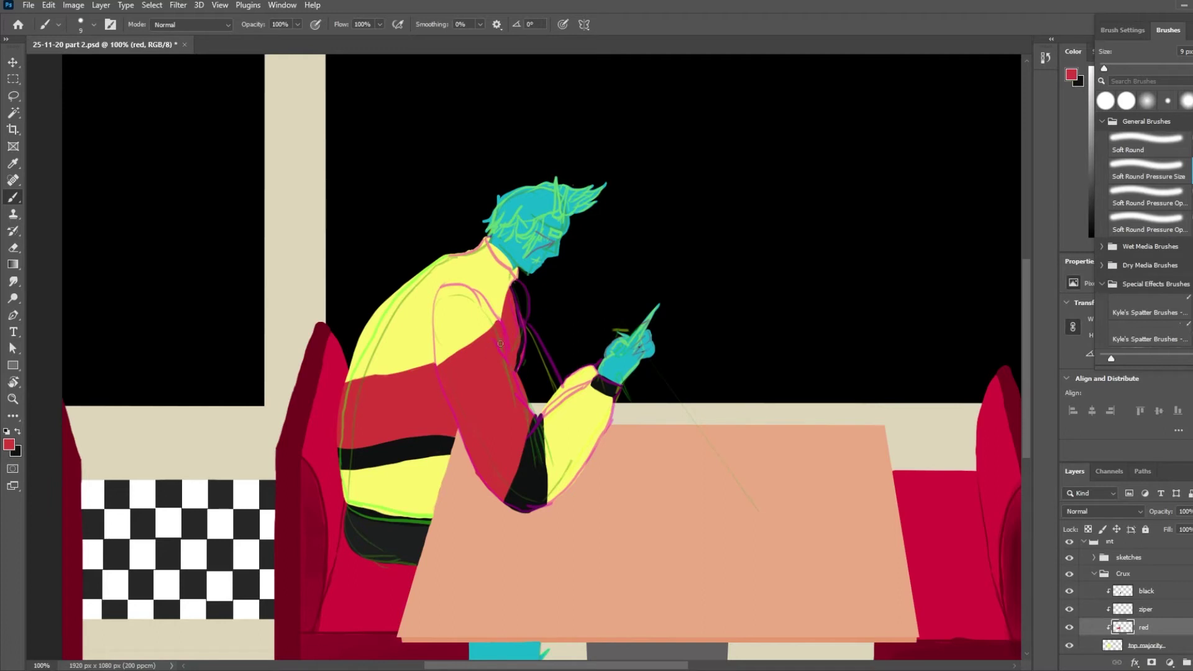
# - Erase the red from the back and redraw its upper edge as a curve rising from the sleeve to the back's outline
pyautogui.press('e')
pyautogui.moveTo(363, 404)
pyautogui.mouseDown()
pyautogui.moveTo(411, 355)
pyautogui.moveTo(435, 416)
pyautogui.mouseUp()
pyautogui.press('b')
pyautogui.moveTo(441, 365); pyautogui.dragTo(372, 318)
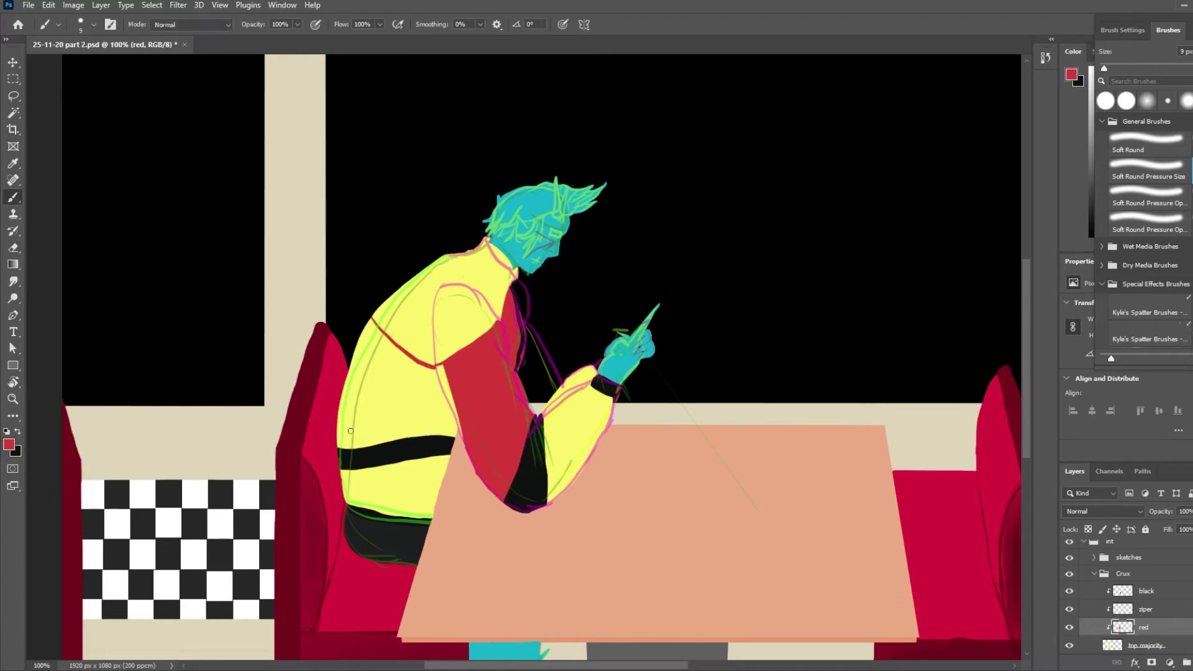
# - Erase the lower back's black stripe and redraw it as a band sloping down from the back's outline to the sleeve
pyautogui.moveTo(338, 411); pyautogui.dragTo(447, 434)
pyautogui.click(1147, 591)
pyautogui.press('e')
pyautogui.moveTo(346, 458); pyautogui.dragTo(452, 445)
pyautogui.press('b')
pyautogui.press('x')
pyautogui.moveTo(338, 425); pyautogui.dragTo(450, 455)
pyautogui.hotkey('ctrl', 'z')
pyautogui.moveTo(379, 432); pyautogui.dragTo(423, 439)
pyautogui.moveTo(340, 411)
pyautogui.mouseDown()
pyautogui.moveTo(339, 425)
pyautogui.moveTo(454, 441)
pyautogui.mouseUp()
pyautogui.hotkey('ctrl', 'z')
pyautogui.moveTo(365, 423); pyautogui.dragTo(452, 447)
# - On the red layer, fill the back between the curved upper edge and the black stripe with red
pyautogui.keyDown('ctrl'); pyautogui.click(482, 397); pyautogui.keyUp('ctrl')
pyautogui.press('x')
pyautogui.moveTo(372, 320)
pyautogui.mouseDown()
pyautogui.moveTo(349, 392)
pyautogui.moveTo(356, 410)
pyautogui.mouseUp()
pyautogui.moveTo(376, 327); pyautogui.dragTo(360, 411)
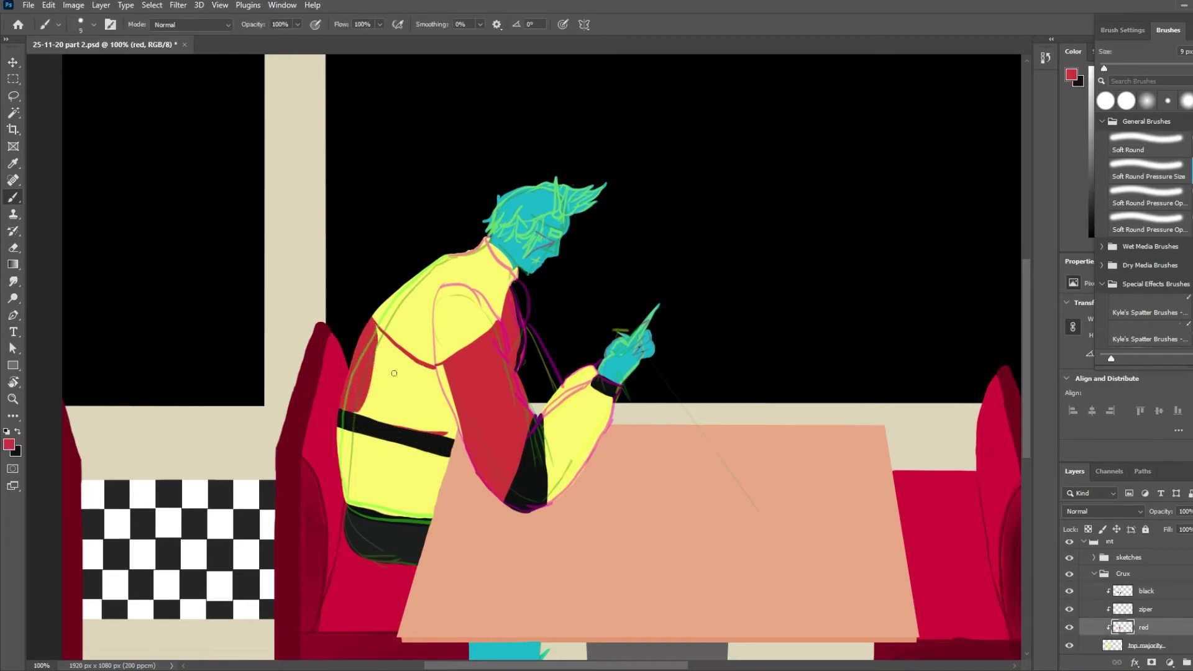
pyautogui.moveTo(394, 373)
pyautogui.mouseDown()
pyautogui.moveTo(437, 384)
pyautogui.moveTo(451, 402)
pyautogui.moveTo(453, 447)
pyautogui.moveTo(358, 407)
pyautogui.moveTo(424, 376)
pyautogui.moveTo(404, 354)
pyautogui.mouseUp()
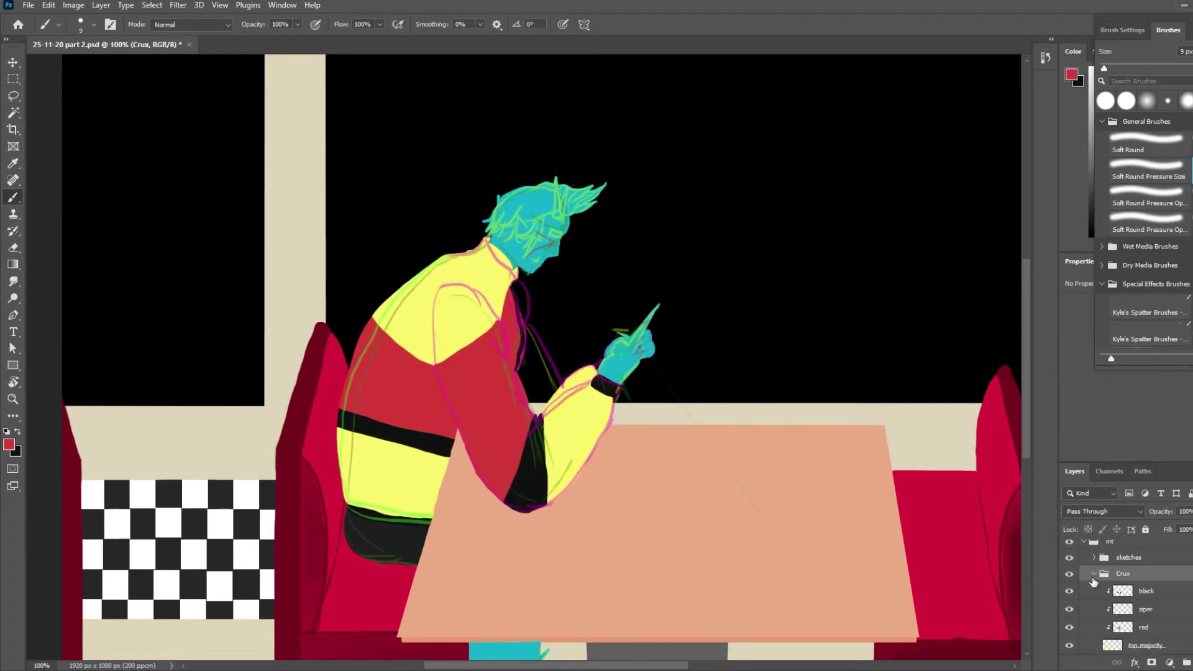
# - Add a clipped layer named shading above the top's black layer
pyautogui.click(1147, 645)
pyautogui.press('x')
pyautogui.keyDown('alt'); pyautogui.click(429, 342); pyautogui.keyUp('alt')
pyautogui.keyDown('ctrl'); pyautogui.click(511, 314); pyautogui.keyUp('ctrl')
pyautogui.press('x')
pyautogui.click(1146, 645)
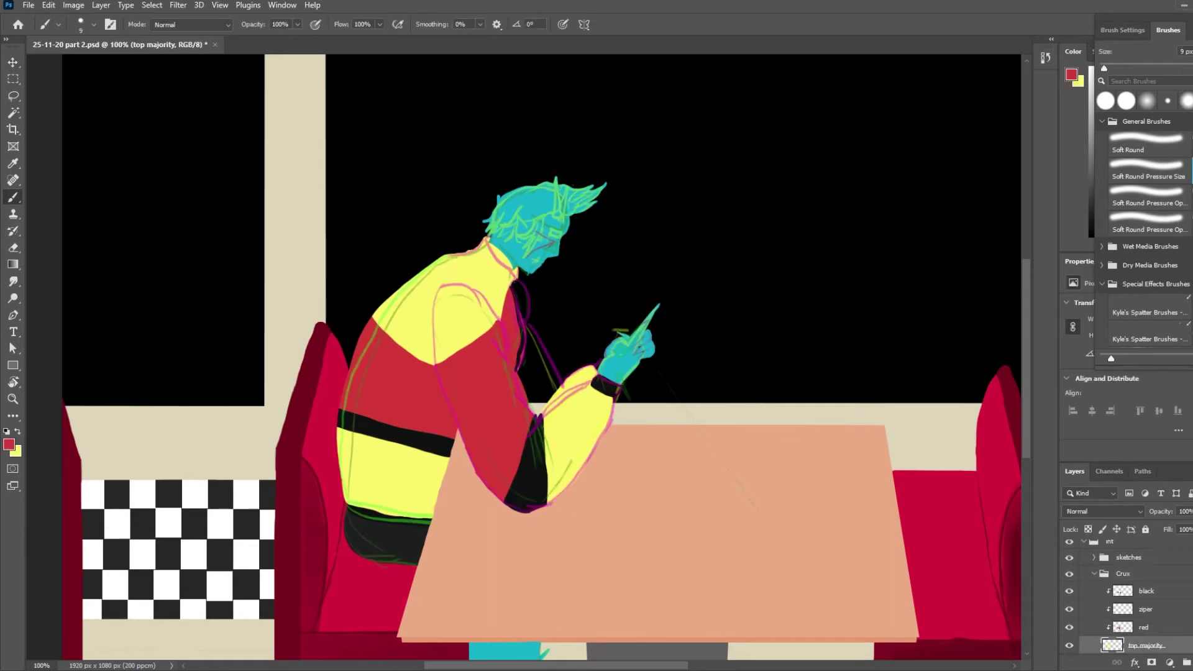
pyautogui.hotkey('ctrl', 'alt', 'shift', 'n')
pyautogui.moveTo(1151, 627); pyautogui.dragTo(1153, 566)
pyautogui.doubleClick(1154, 573)
pyautogui.write('shading')
pyautogui.press('Return')
# - Draw black fold lines along the sleeve's front and back edges and the torso's side, and paint the far forearm black
pyautogui.keyDown('alt'); pyautogui.click(655, 205); pyautogui.keyUp('alt')
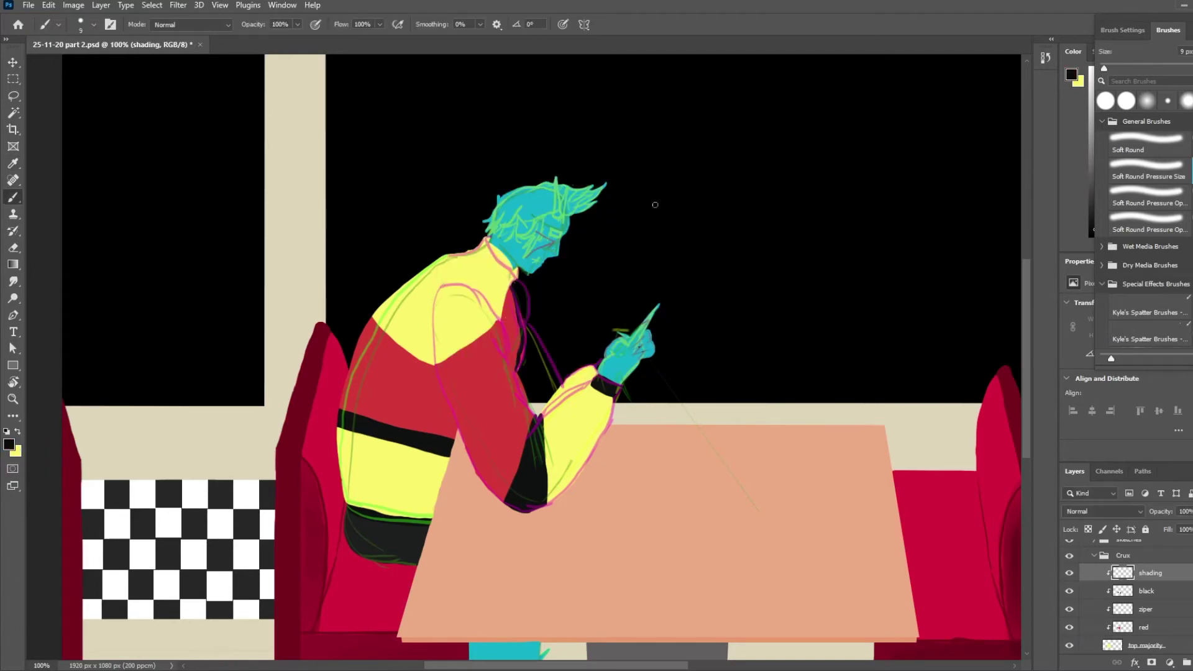
pyautogui.moveTo(475, 289); pyautogui.dragTo(539, 413)
pyautogui.hotkey('ctrl', 'z')
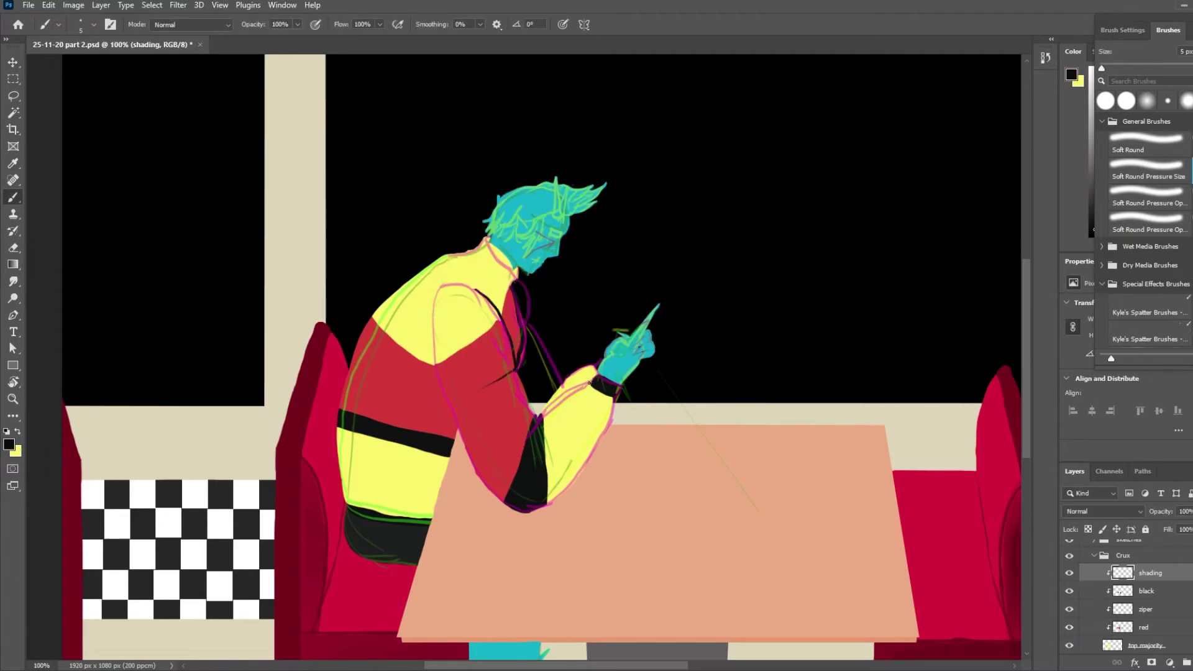
pyautogui.moveTo(595, 381); pyautogui.dragTo(524, 441)
pyautogui.press(']')
pyautogui.moveTo(429, 349)
pyautogui.mouseDown()
pyautogui.moveTo(456, 431)
pyautogui.moveTo(430, 511)
pyautogui.mouseUp()
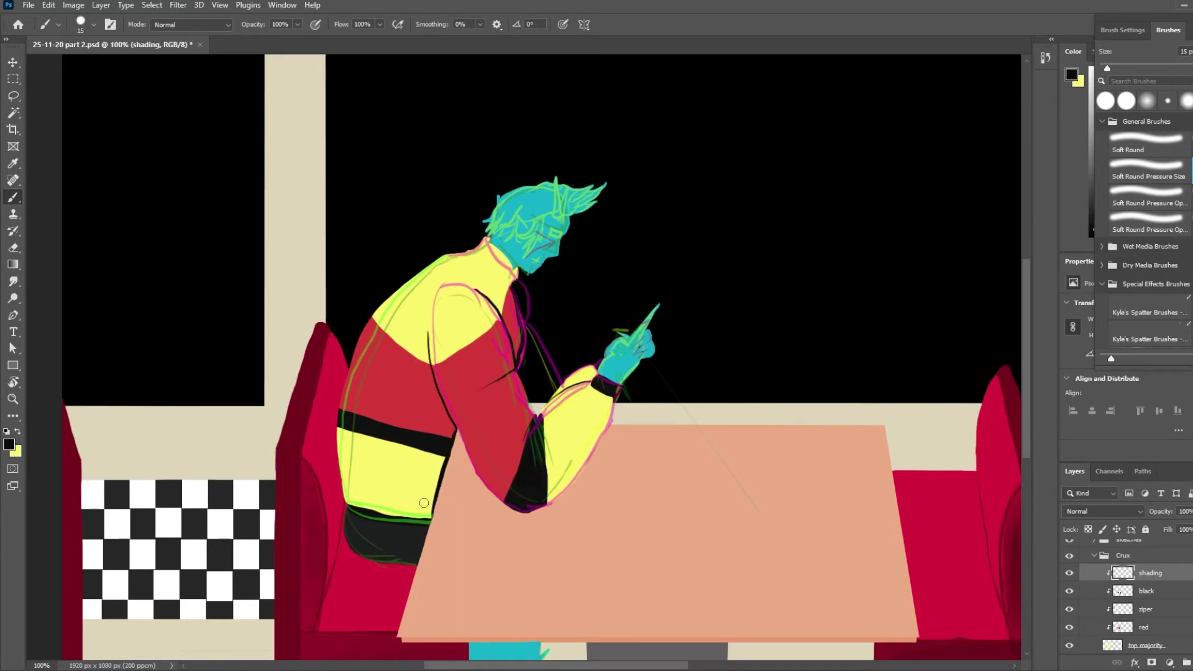
pyautogui.moveTo(595, 373)
pyautogui.mouseDown()
pyautogui.moveTo(552, 399)
pyautogui.moveTo(596, 367)
pyautogui.mouseUp()
# - Hide the sketches group and draw a black fold line across the collar
pyautogui.scroll(2, 1119, 587)
pyautogui.click(1069, 576)
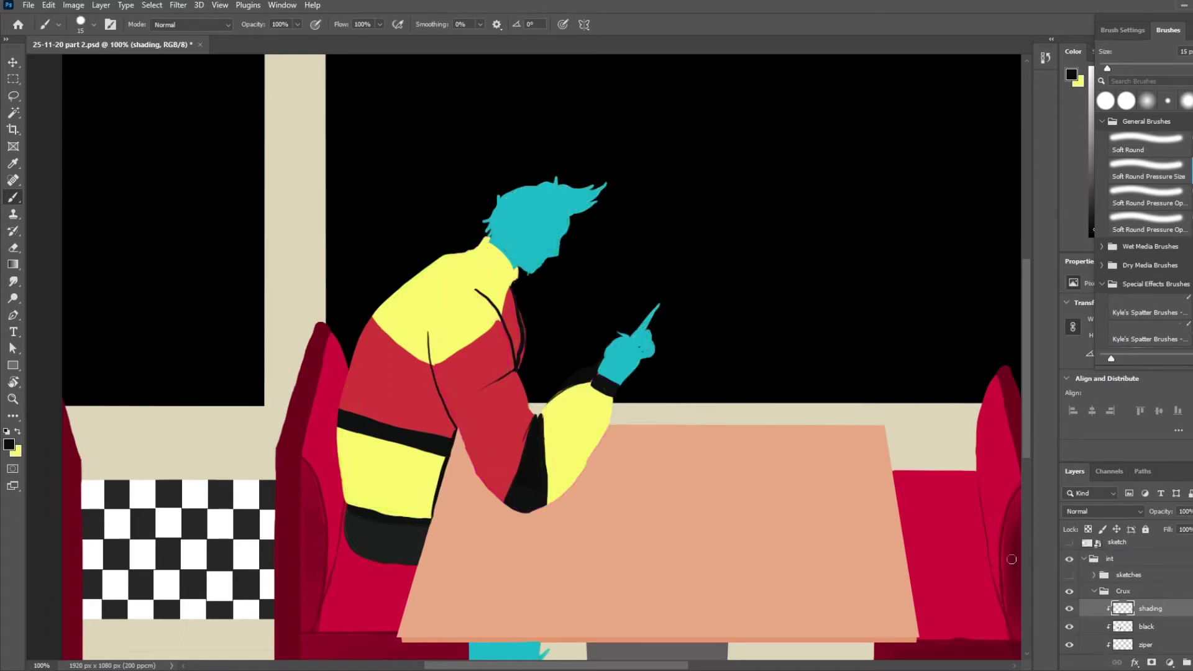
pyautogui.moveTo(468, 255); pyautogui.dragTo(507, 287)
# - Erase the yellow top where it covers the neck and repaint the neck and jaw in cyan on the base layer
pyautogui.scroll(-3, 1131, 609)
pyautogui.click(1136, 645)
pyautogui.keyDown('alt'); pyautogui.click(522, 252); pyautogui.keyUp('alt')
pyautogui.click(1146, 591)
pyautogui.press('e')
pyautogui.moveTo(486, 239); pyautogui.dragTo(517, 270)
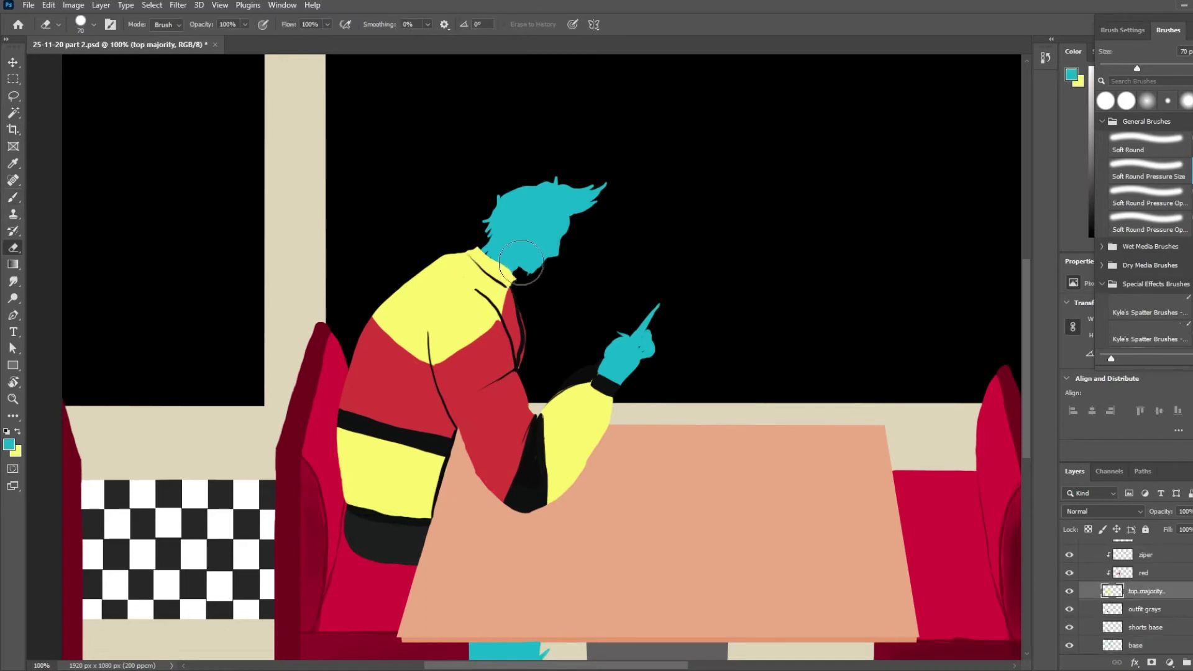
pyautogui.click(1135, 645)
pyautogui.press('b')
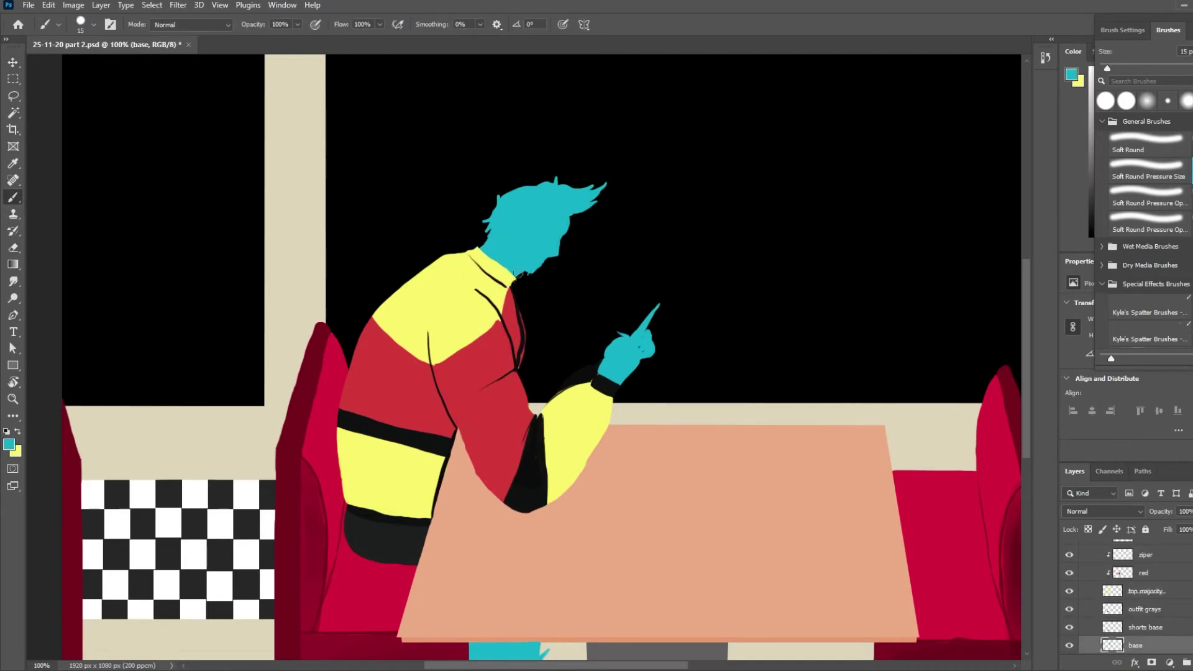
pyautogui.keyDown('ctrl'); pyautogui.click(487, 273); pyautogui.keyUp('ctrl')
pyautogui.keyDown('alt'); pyautogui.click(487, 273); pyautogui.keyUp('alt')
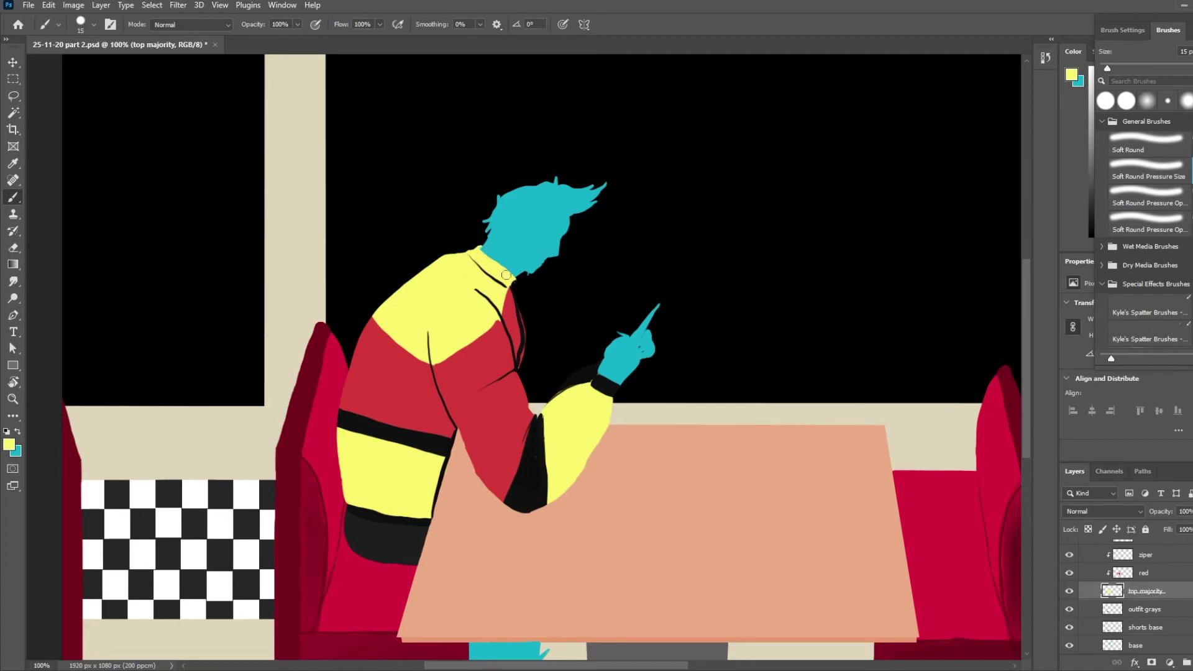
# - On the shading layer, draw black crease lines on the yellow lower back and the sleeve above the elbow
pyautogui.keyDown('ctrl'); pyautogui.click(521, 386); pyautogui.keyUp('ctrl')
pyautogui.keyDown('alt'); pyautogui.click(435, 505); pyautogui.keyUp('alt')
pyautogui.moveTo(341, 482); pyautogui.dragTo(401, 472)
pyautogui.hotkey('ctrl', 'z')
pyautogui.moveTo(435, 491); pyautogui.dragTo(399, 490)
pyautogui.moveTo(479, 390)
pyautogui.mouseDown()
pyautogui.moveTo(521, 377)
pyautogui.moveTo(555, 403)
pyautogui.mouseUp()
# - Clear the solid black from the far forearm on the shading layer
pyautogui.click(1104, 512)
pyautogui.click(1097, 358)
pyautogui.press('e')
pyautogui.moveTo(594, 369); pyautogui.dragTo(553, 399)
pyautogui.hotkey('ctrl', 'z')
pyautogui.press('b')
# - Paint translucent black shadows on the near forearm, behind the sleeve's back edge, along the torso's side and on the lower back
pyautogui.press('[')
pyautogui.press('[')
pyautogui.press('[')
pyautogui.press('[')
pyautogui.press('[')
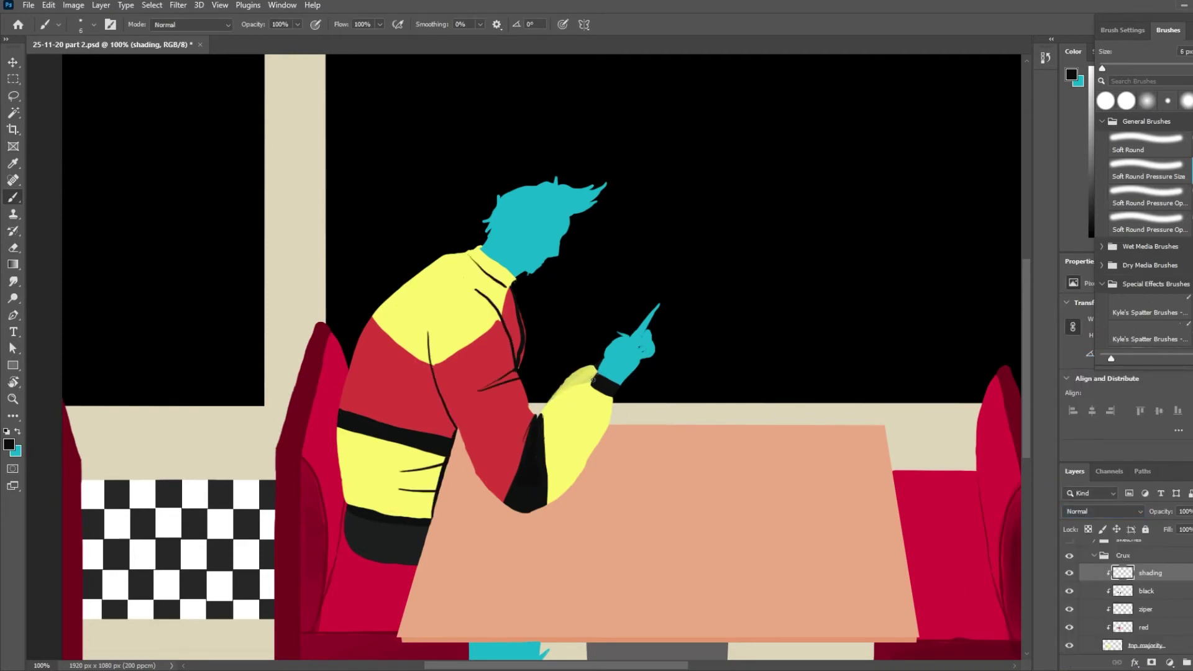
pyautogui.moveTo(553, 478); pyautogui.dragTo(588, 458)
pyautogui.hotkey('ctrl', 'z')
pyautogui.moveTo(428, 337)
pyautogui.mouseDown()
pyautogui.moveTo(455, 431)
pyautogui.moveTo(427, 339)
pyautogui.mouseUp()
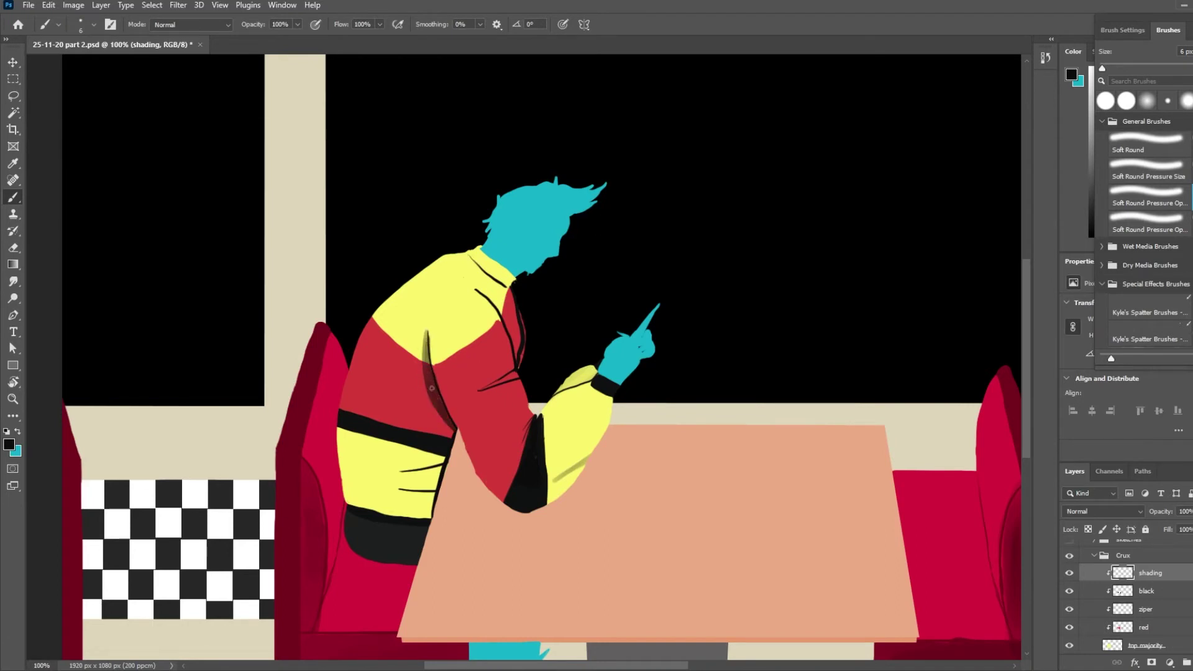
pyautogui.moveTo(450, 425); pyautogui.dragTo(427, 518)
pyautogui.moveTo(347, 475); pyautogui.dragTo(385, 491)
# - Add soft shadow strokes on the upper shoulder and the red sleeve above the elbow band
pyautogui.press(']')
pyautogui.press(']')
pyautogui.press(']')
pyautogui.press(']')
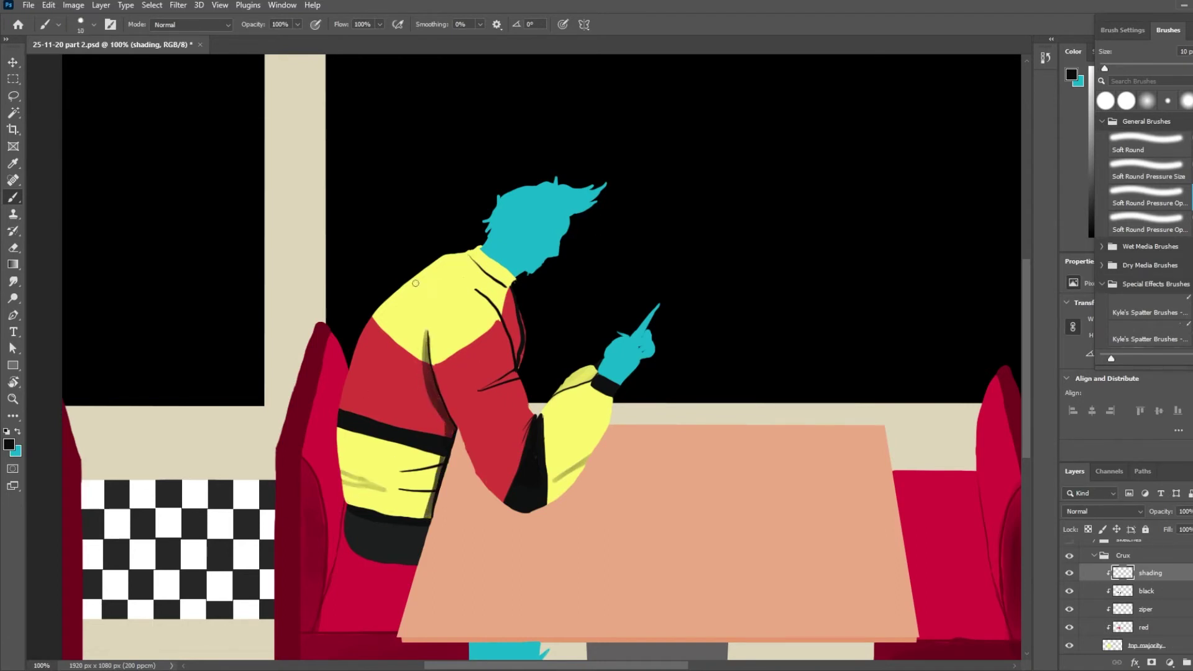
pyautogui.press('[')
pyautogui.press('[')
pyautogui.press('[')
pyautogui.moveTo(529, 409); pyautogui.dragTo(501, 429)
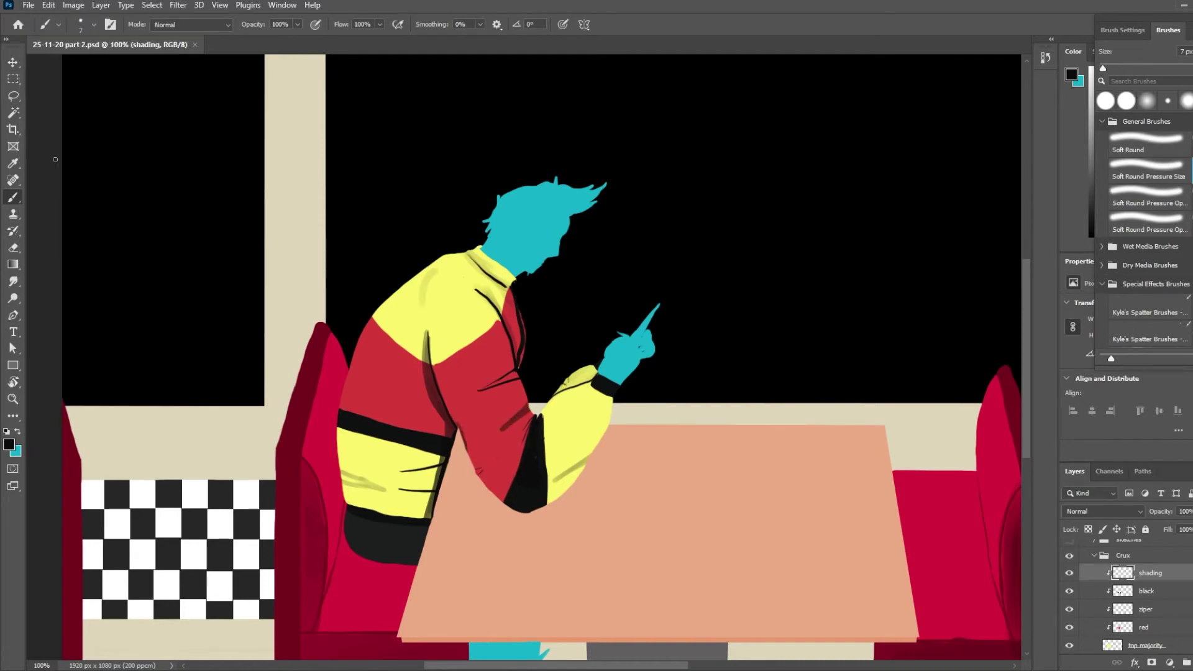
# - Group the top's layers, including outfit grays, into a folder named wind breaker
pyautogui.scroll(-3, 1143, 597)
pyautogui.click(1147, 601)
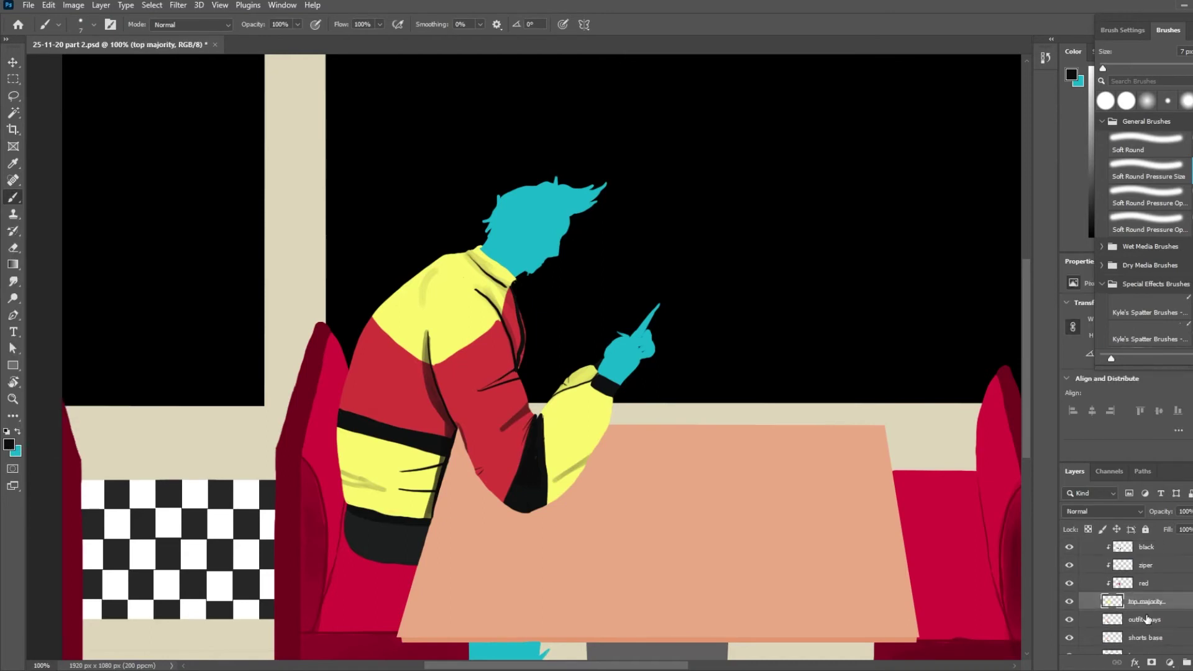
pyautogui.scroll(2, 1148, 612)
pyautogui.keyDown('shift'); pyautogui.click(1144, 618); pyautogui.keyUp('shift')
pyautogui.moveTo(1145, 603); pyautogui.dragTo(1143, 548)
# - Add a layer folder named shorts below the wind breaker folder
pyautogui.click(1142, 585)
pyautogui.click(1187, 663)
pyautogui.doubleClick(1136, 601)
pyautogui.write('shorts')
pyautogui.press('Return')
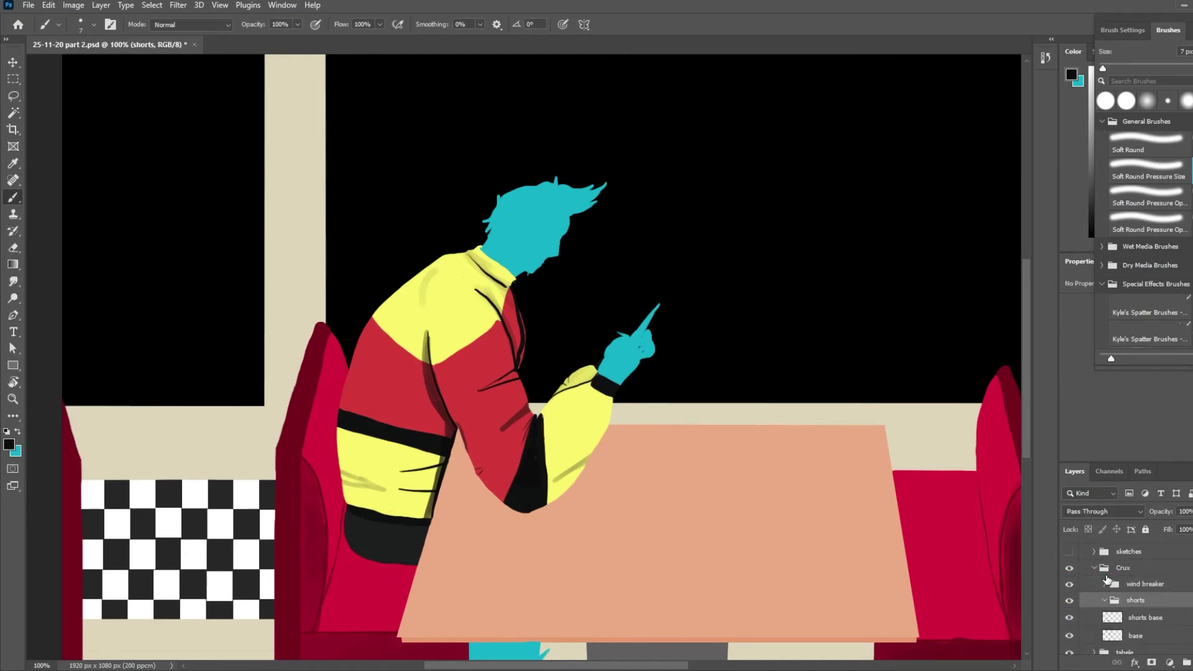
# - Put the shorts base layer in the shorts folder and clip a new layer named shading to it
pyautogui.click(1145, 617)
pyautogui.click(1192, 662)
pyautogui.hotkey('ctrl', 'alt', 'g')
pyautogui.doubleClick(1160, 618)
pyautogui.write('shading')
pyautogui.press('Return')
# - Shade the shorts in black along the table edge and beneath the jacket's hem
pyautogui.click(1127, 101)
pyautogui.moveTo(423, 528); pyautogui.dragTo(416, 564)
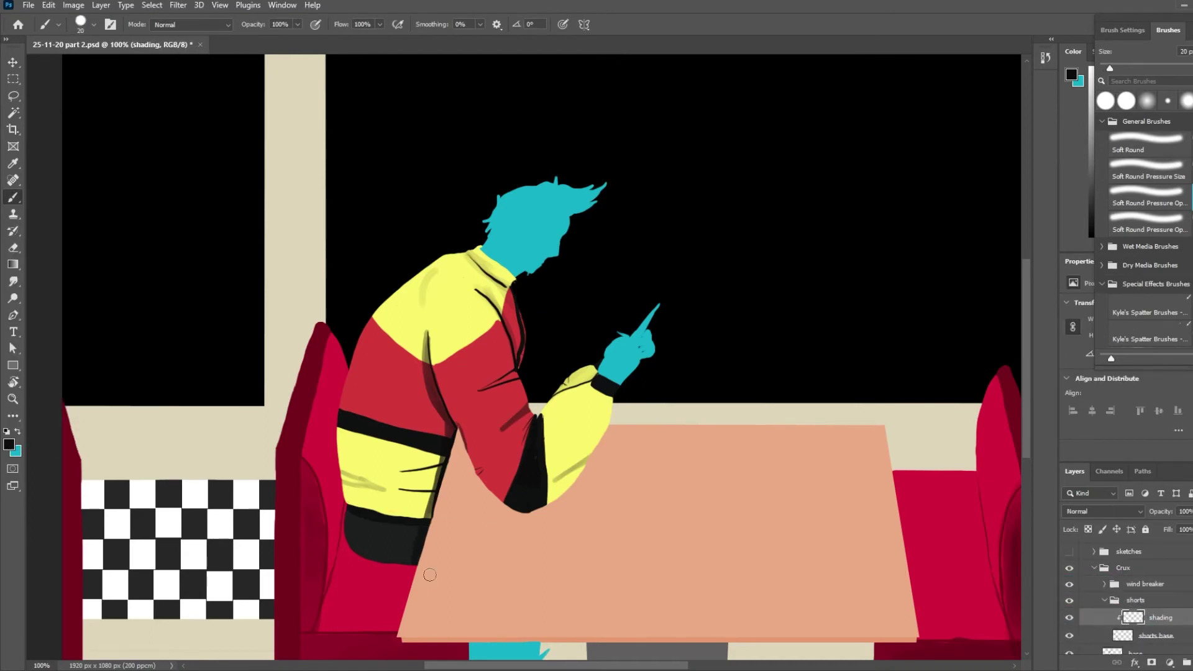
pyautogui.moveTo(375, 517); pyautogui.dragTo(414, 527)
pyautogui.press('[')
pyautogui.press('[')
pyautogui.press('[')
pyautogui.press('[')
pyautogui.press('[')
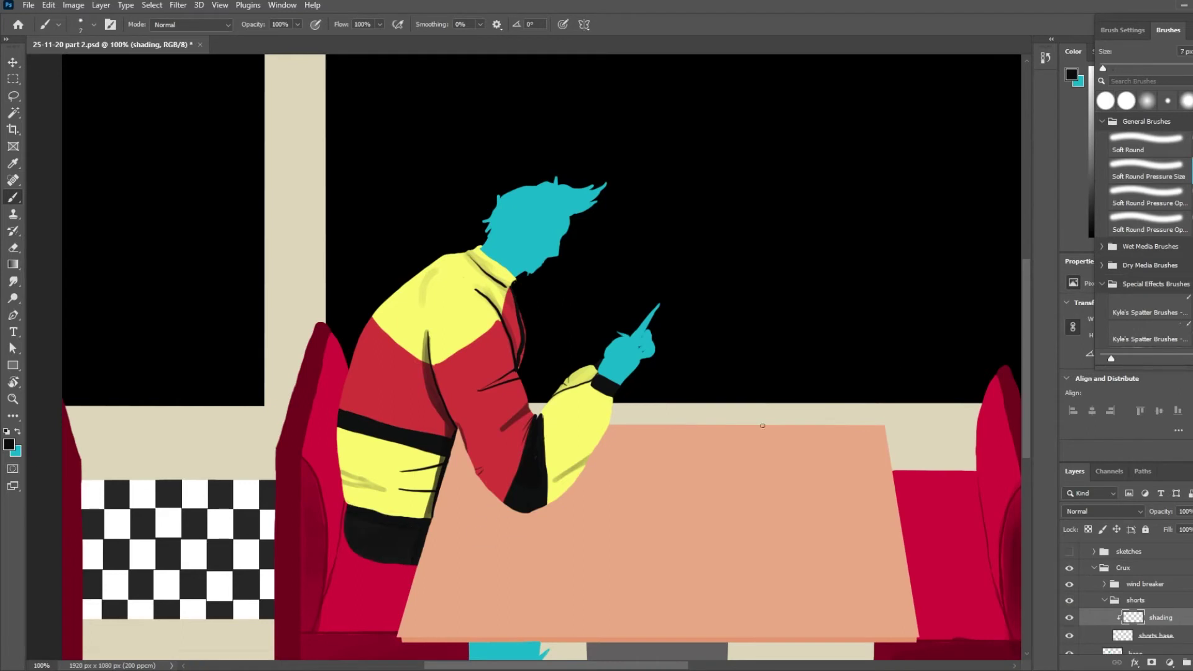
# - Create a folder named crux ice and move the cyan base layer into it
pyautogui.click(1105, 600)
pyautogui.click(1156, 617)
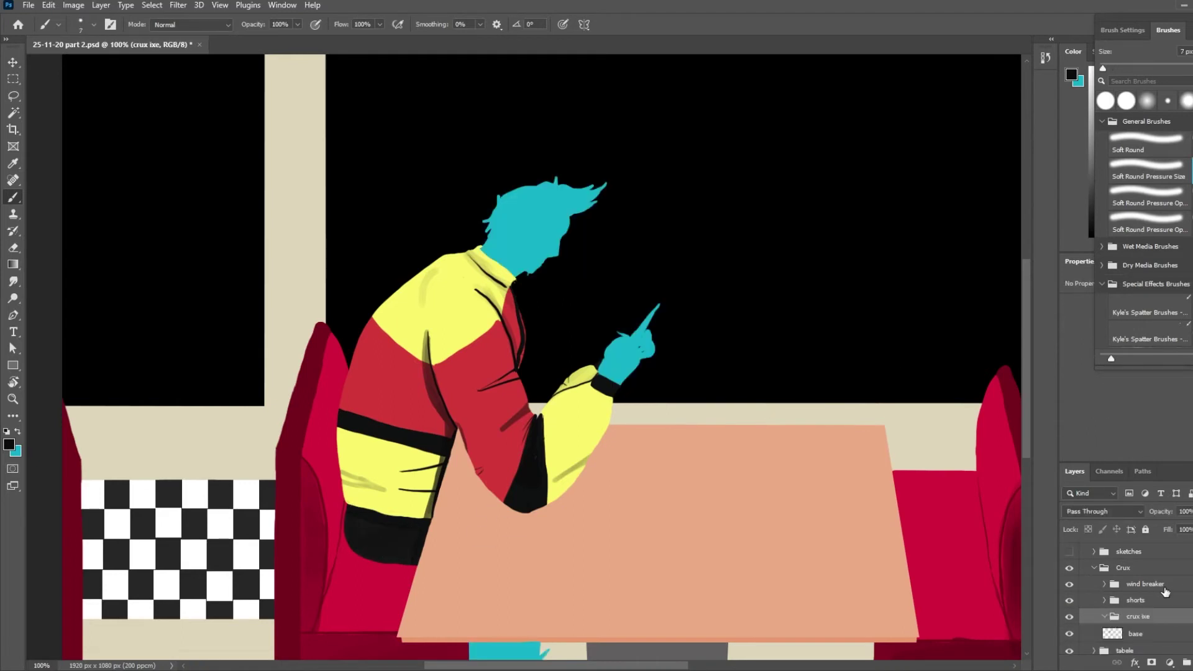
pyautogui.moveTo(1163, 634); pyautogui.dragTo(1162, 616)
# - Clip a new layer named shading to the base layer in the crux ice folder
pyautogui.click(1192, 662)
pyautogui.hotkey('ctrl', 'alt', 'g')
pyautogui.doubleClick(1160, 634)
pyautogui.write('shading')
pyautogui.press('Return')
# - Change the foreground colour from cyan to a darker blue
pyautogui.press('x')
pyautogui.click(9, 445)
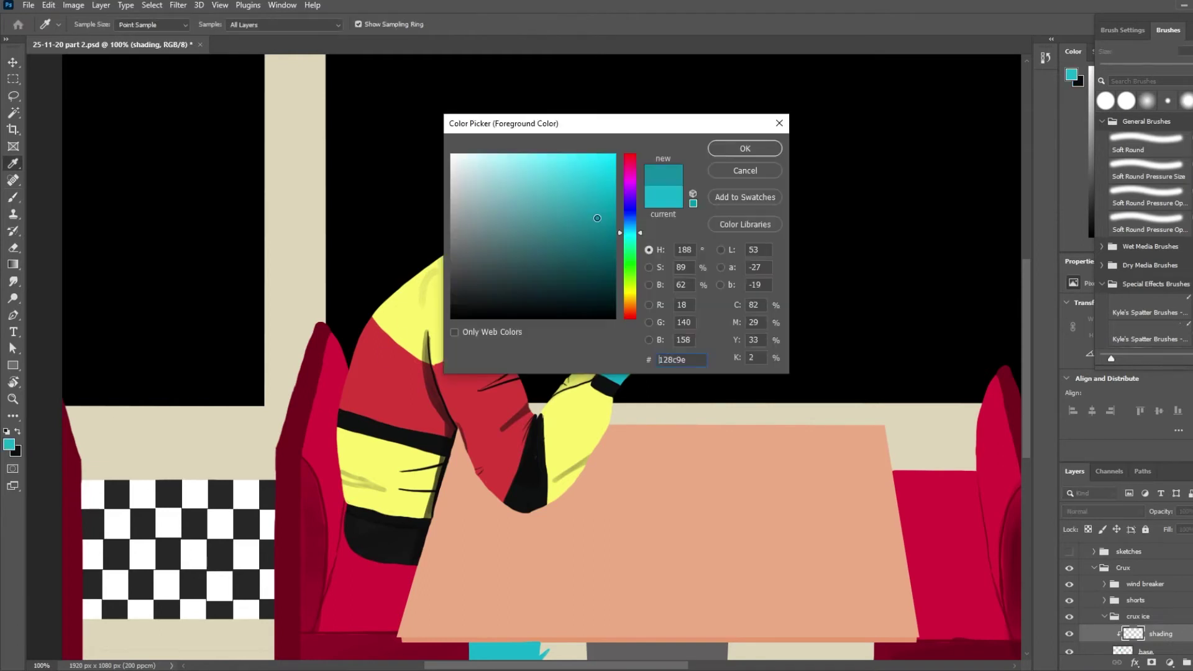
pyautogui.moveTo(605, 197); pyautogui.dragTo(604, 204)
pyautogui.moveTo(630, 214); pyautogui.dragTo(630, 221)
pyautogui.click(745, 148)
# - Trace the hair and hand lines in blue with the sketches shown, hide the sketches, and restore full brush opacity
pyautogui.click(1069, 552)
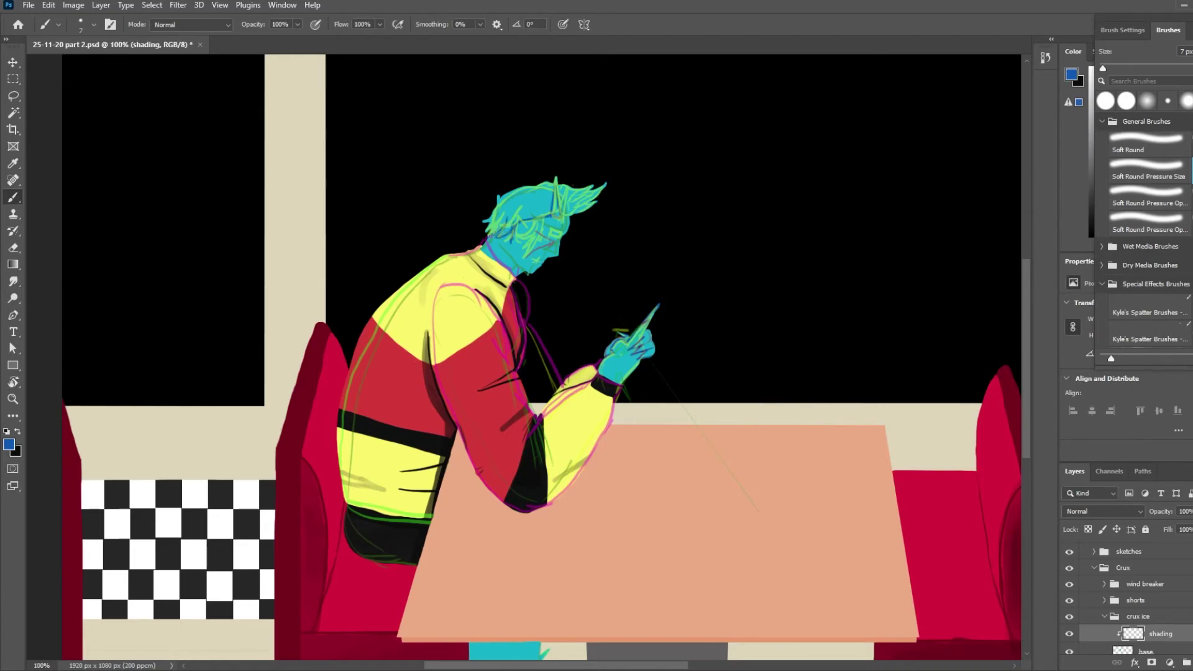
pyautogui.click(1069, 552)
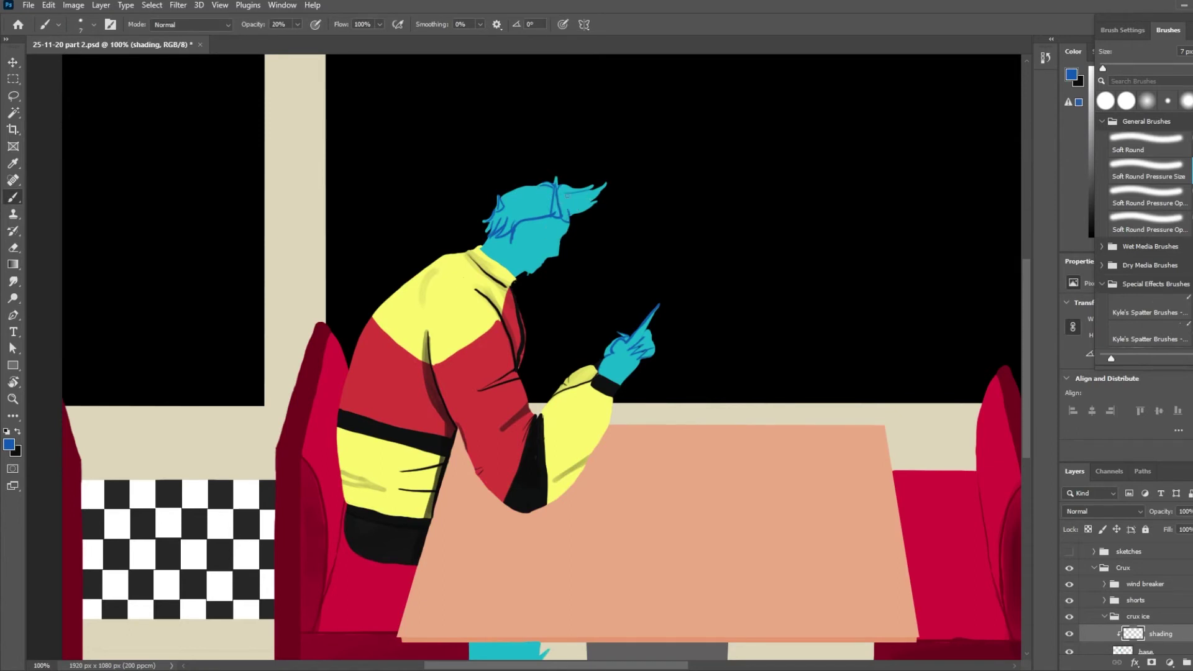
pyautogui.press('0')
# - Sample the face's cyan from the base layer and save the document
pyautogui.keyDown('ctrl'); pyautogui.click(555, 247); pyautogui.keyUp('ctrl')
pyautogui.press('x')
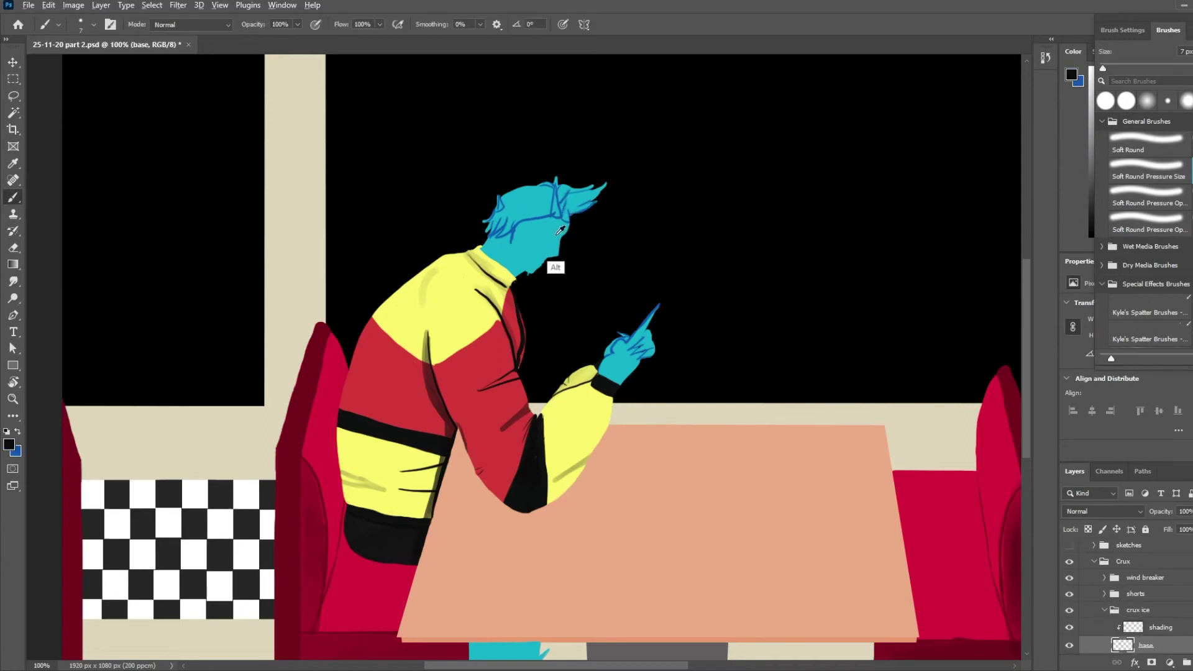
pyautogui.keyDown('alt'); pyautogui.click(553, 252); pyautogui.keyUp('alt')
pyautogui.hotkey('alt', ']')
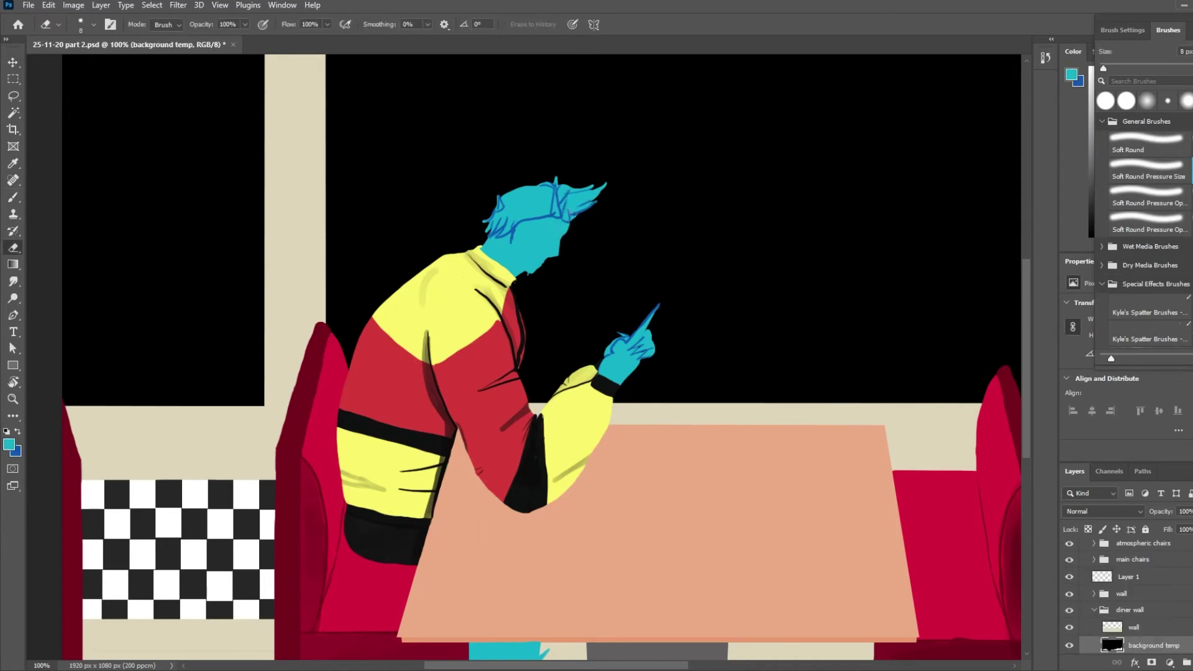
pyautogui.press('x')
pyautogui.hotkey('ctrl', 's')
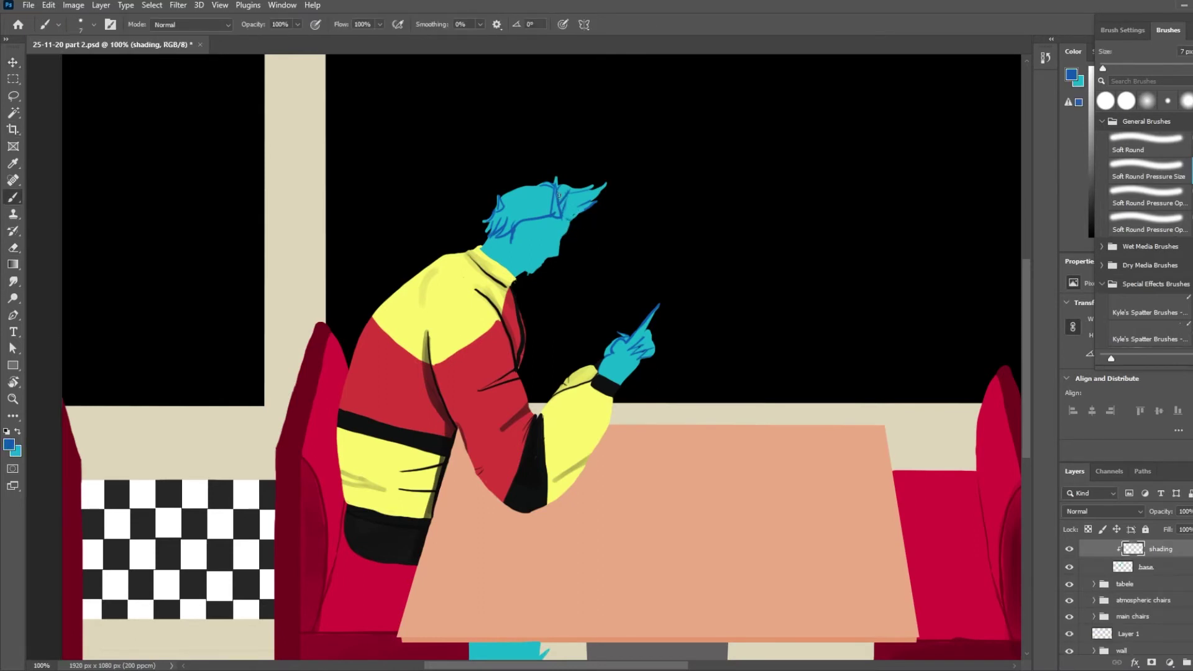
# - Try a blue line through the front hair, and undo the last two brush strokes
pyautogui.moveTo(558, 195); pyautogui.dragTo(575, 212)
pyautogui.hotkey('alt', '[')
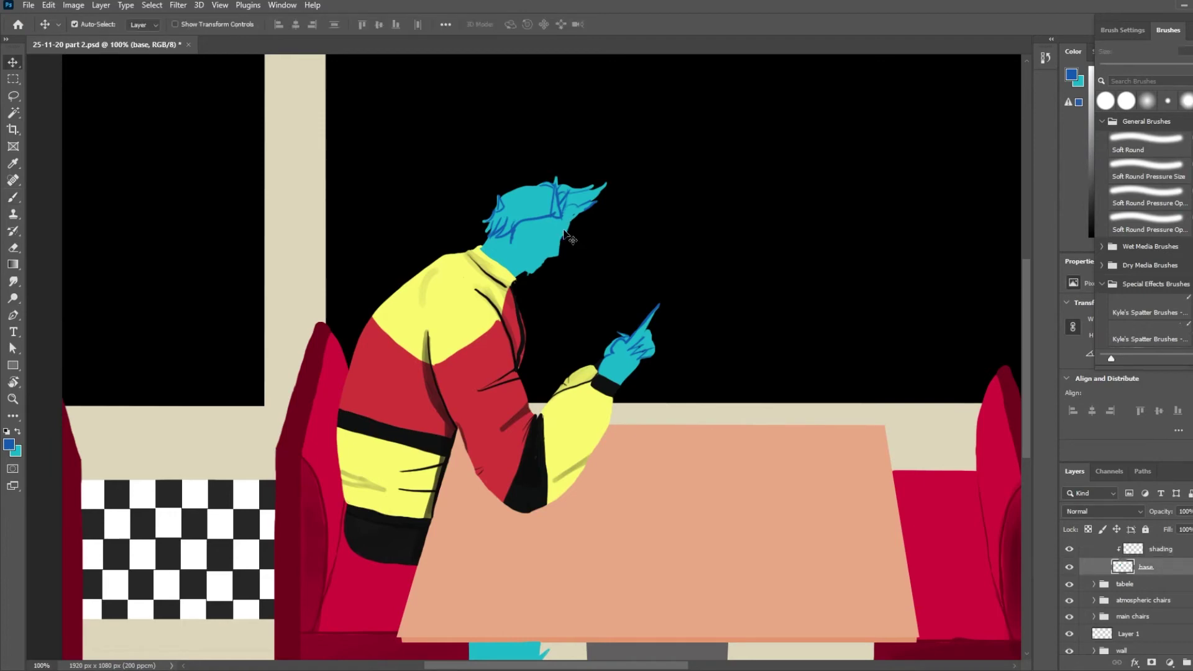
pyautogui.press('e')
pyautogui.click(49, 5)
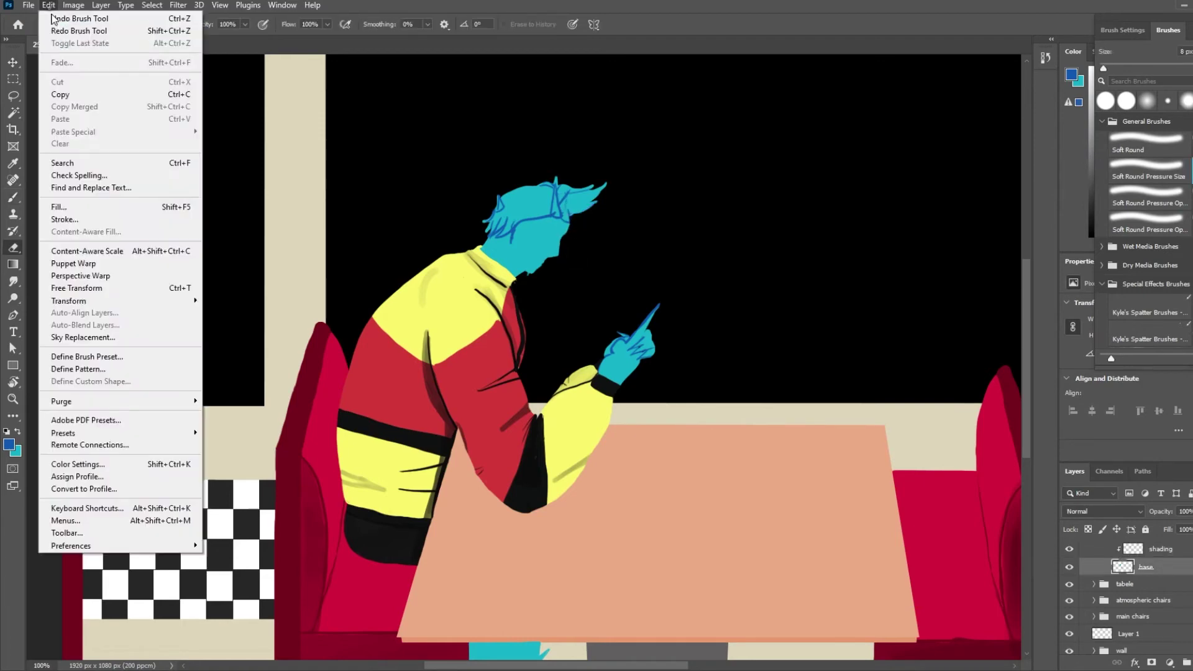
pyautogui.click(54, 18)
pyautogui.click(48, 5)
pyautogui.click(55, 19)
# - On the shading layer, draw the facial features and additional hair strands in blue
pyautogui.click(1160, 549)
pyautogui.press('b')
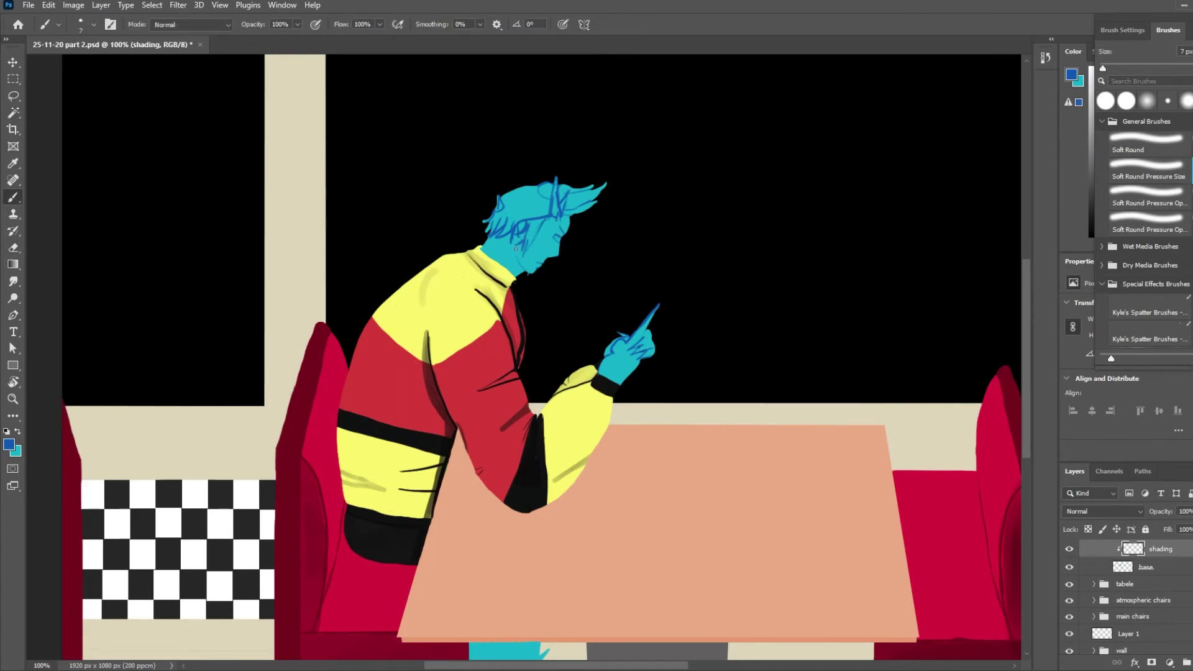
pyautogui.hotkey('alt', '[')
pyautogui.press('e')
pyautogui.hotkey('alt', ']')
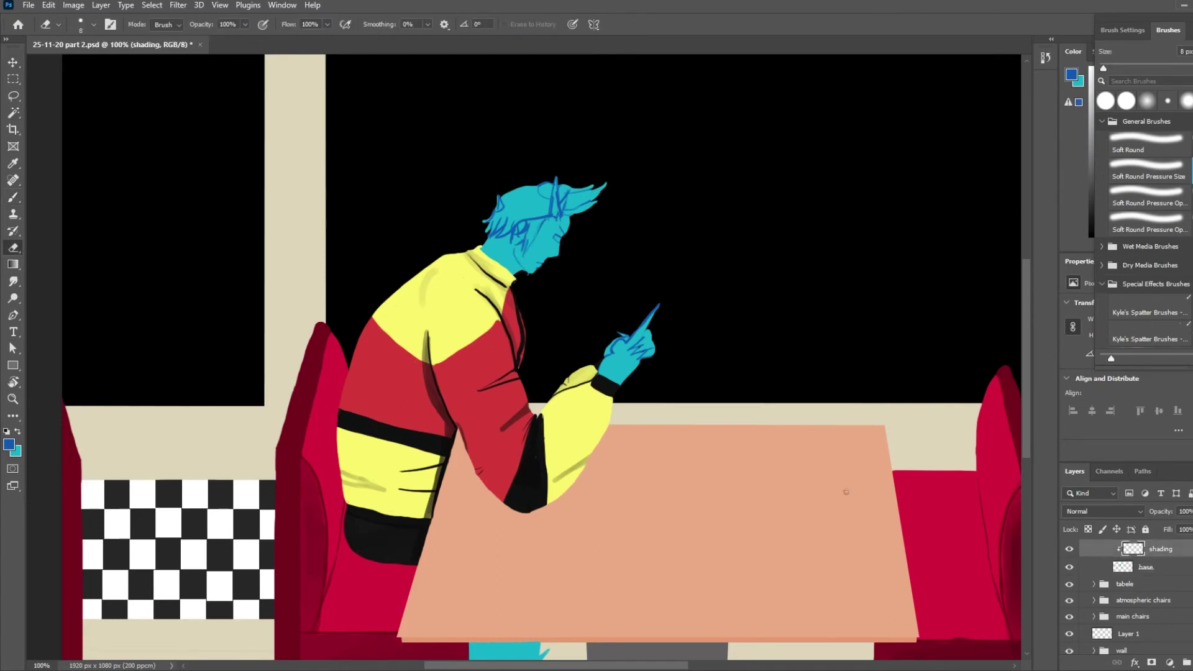
pyautogui.press('b')
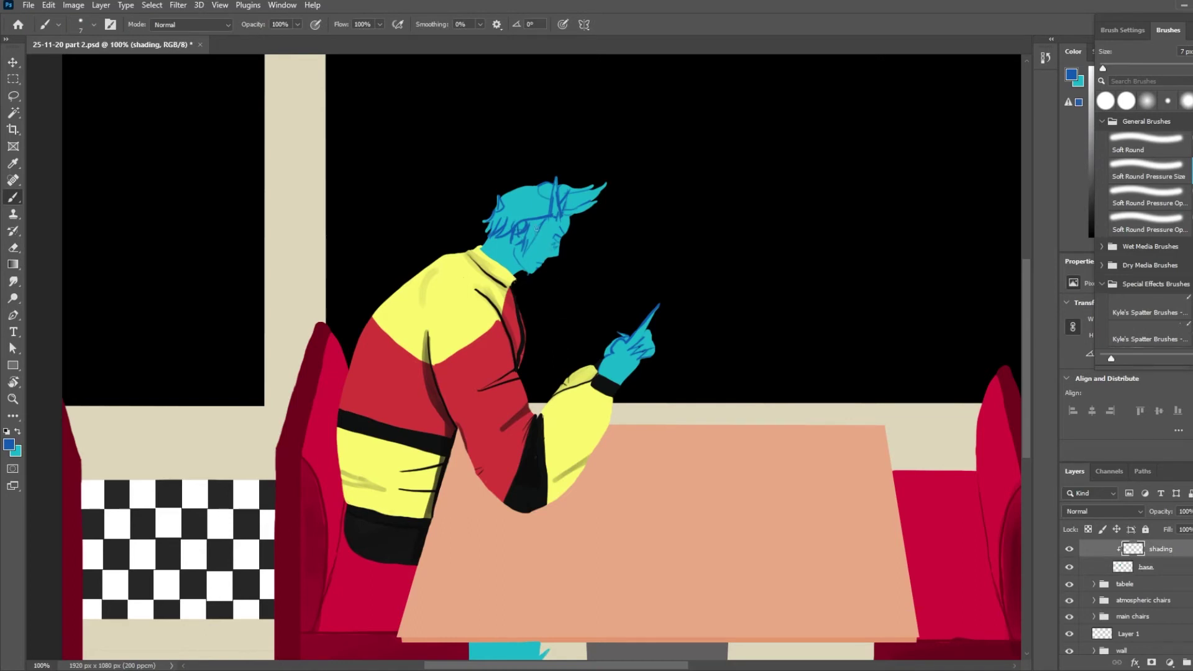
# - Clip a new layer named shading 2 above the skin's shading layer and paint a blue shadow on the neck
pyautogui.hotkey('ctrl', 'j')
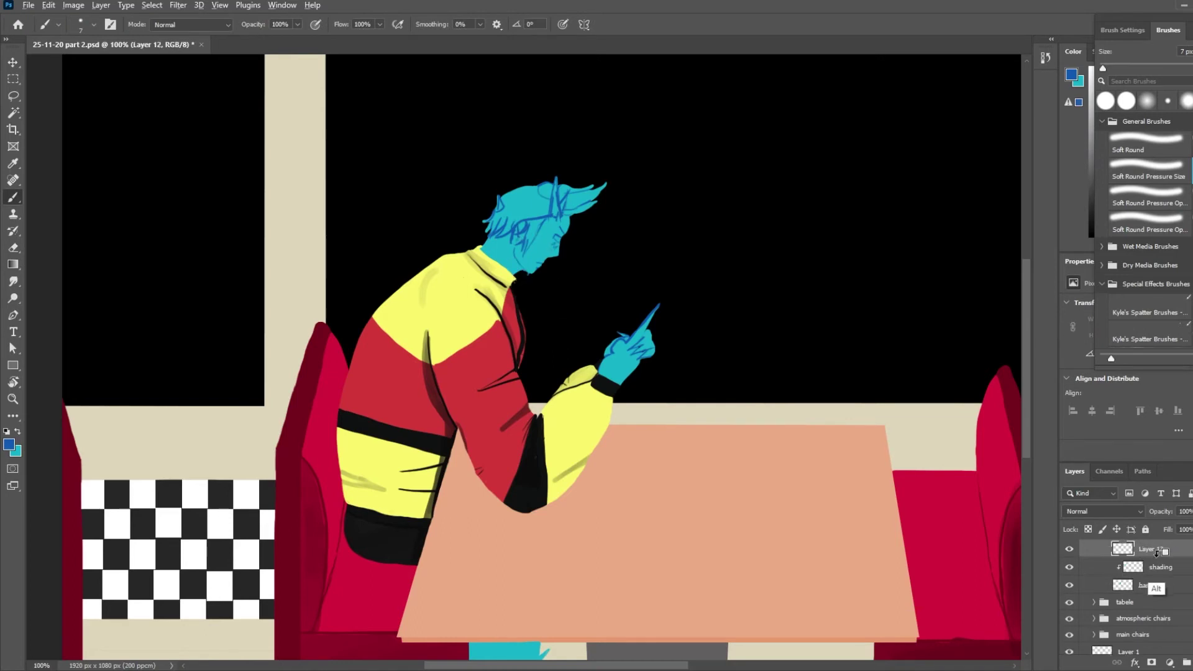
pyautogui.click(1126, 101)
pyautogui.moveTo(512, 272); pyautogui.dragTo(517, 264)
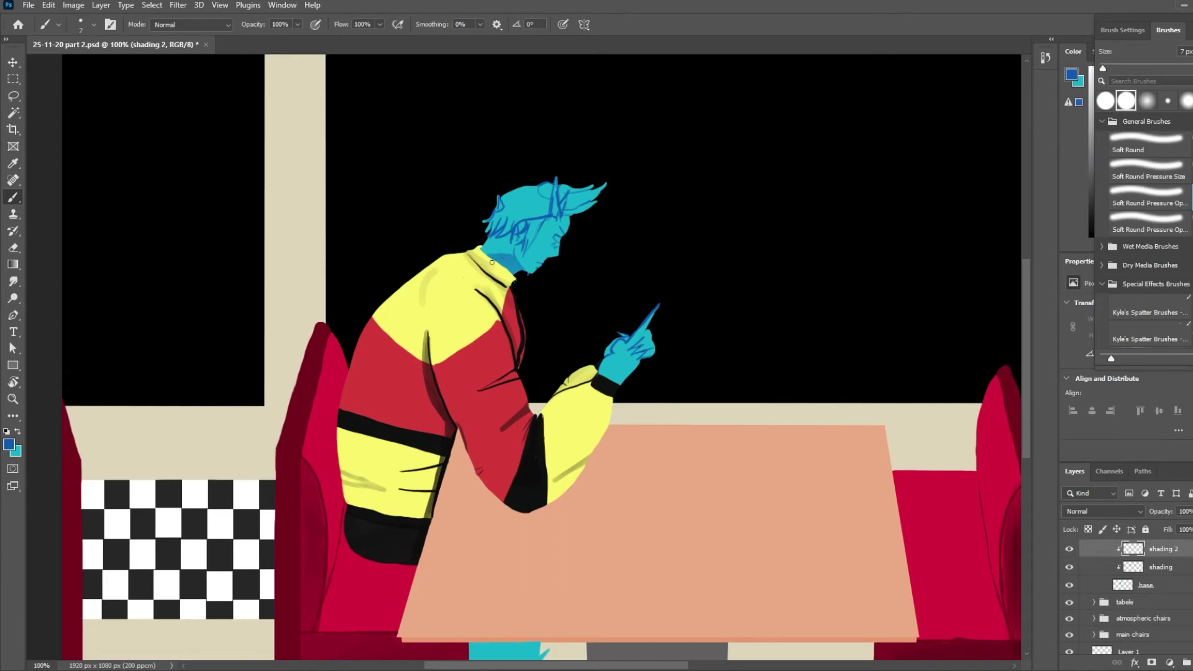
# - Darken the collar line on the jacket's shading layer, then refine the blue face and hair shading on the shading and shading 2 layers
pyautogui.keyDown('ctrl'); pyautogui.click(490, 252); pyautogui.keyUp('ctrl')
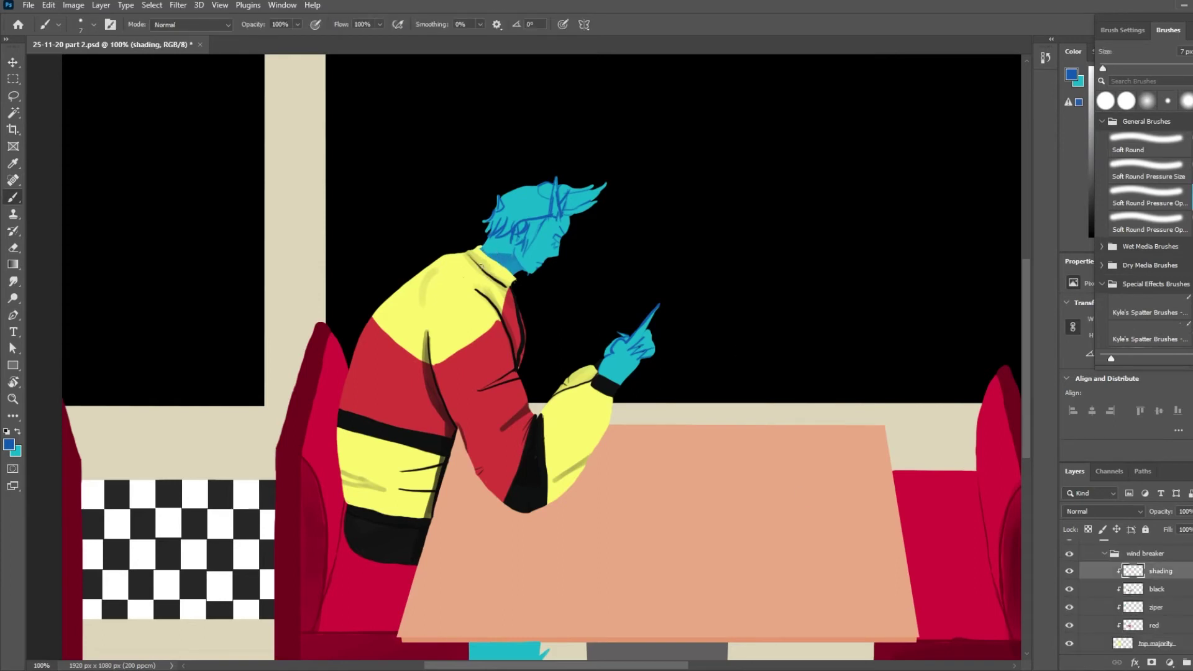
pyautogui.keyDown('ctrl'); pyautogui.click(502, 262); pyautogui.keyUp('ctrl')
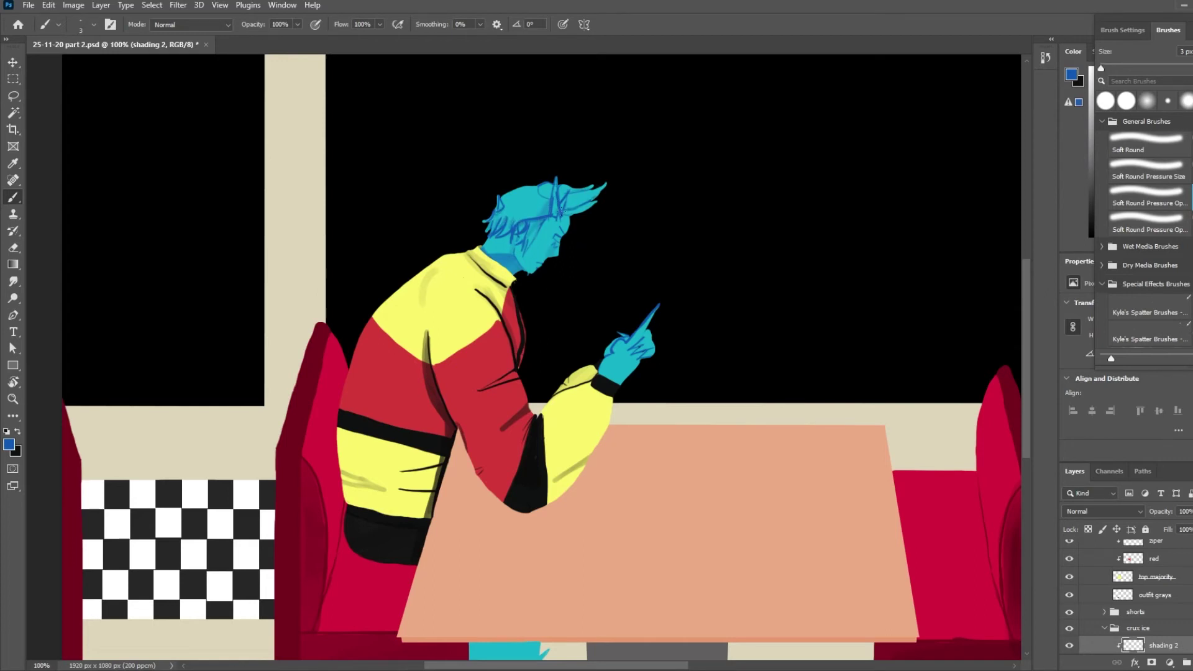
pyautogui.keyDown('ctrl'); pyautogui.click(581, 230); pyautogui.keyUp('ctrl')
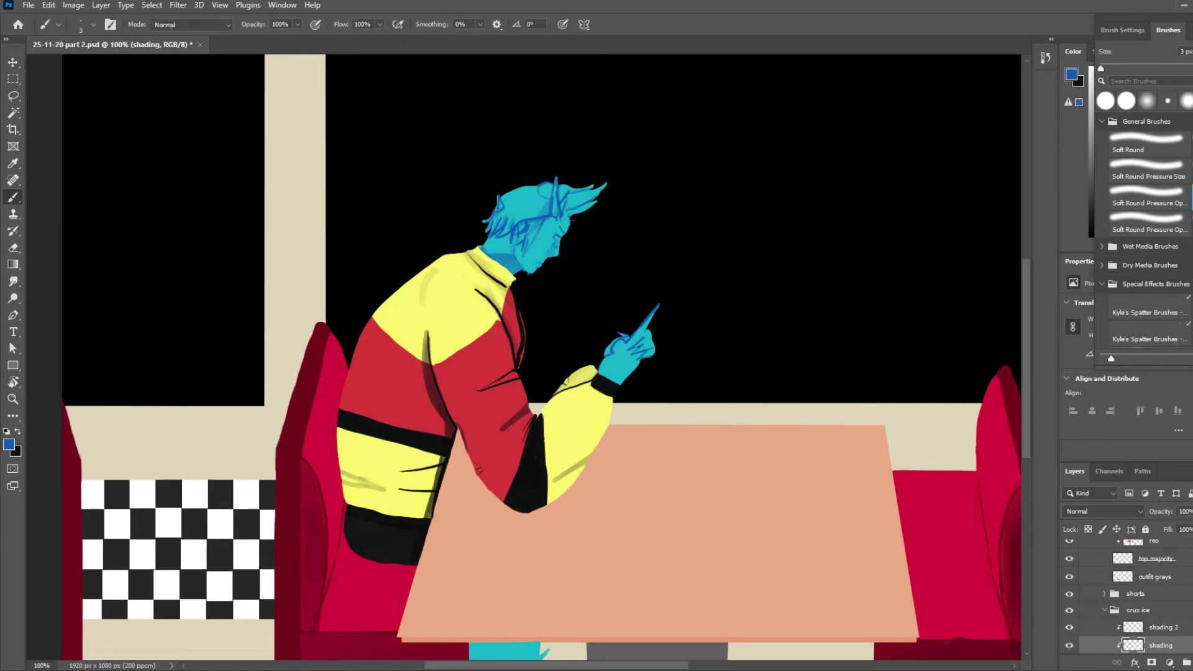
pyautogui.keyDown('ctrl'); pyautogui.click(572, 226); pyautogui.keyUp('ctrl')
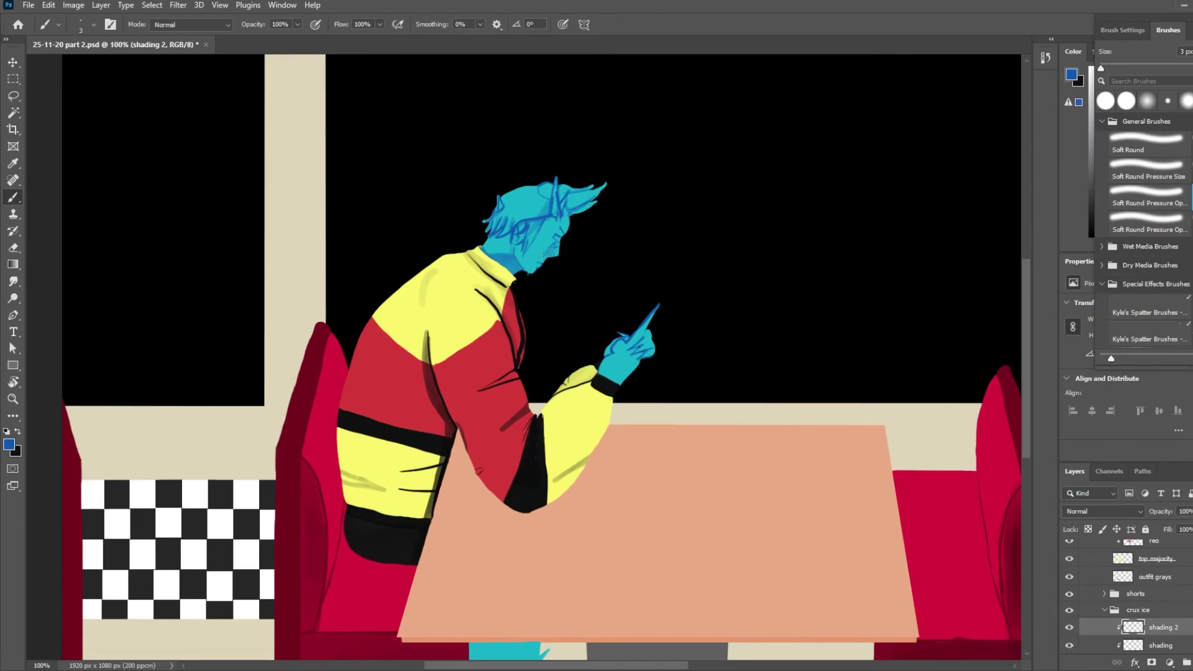
pyautogui.click(49, 5)
pyautogui.click(69, 19)
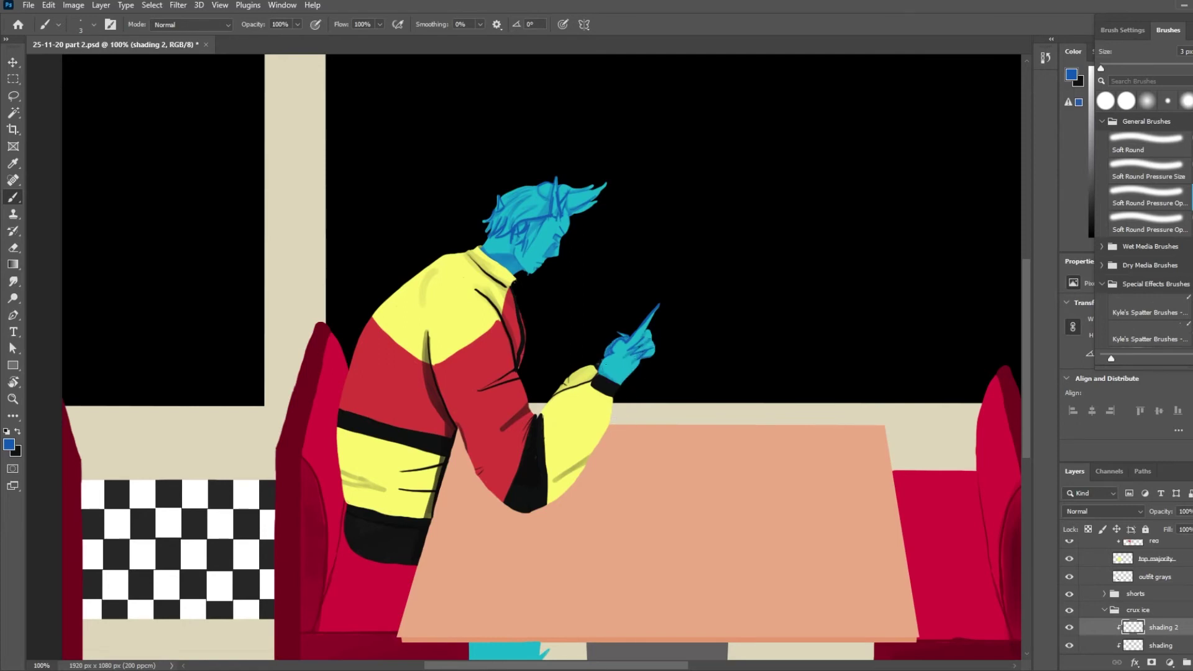
# - Enlarge the brush to 15 px and paint a blue shadow on the leg below the table on shading 2
pyautogui.scroll(-5, 641, 341)
pyautogui.press('[')
pyautogui.press('[')
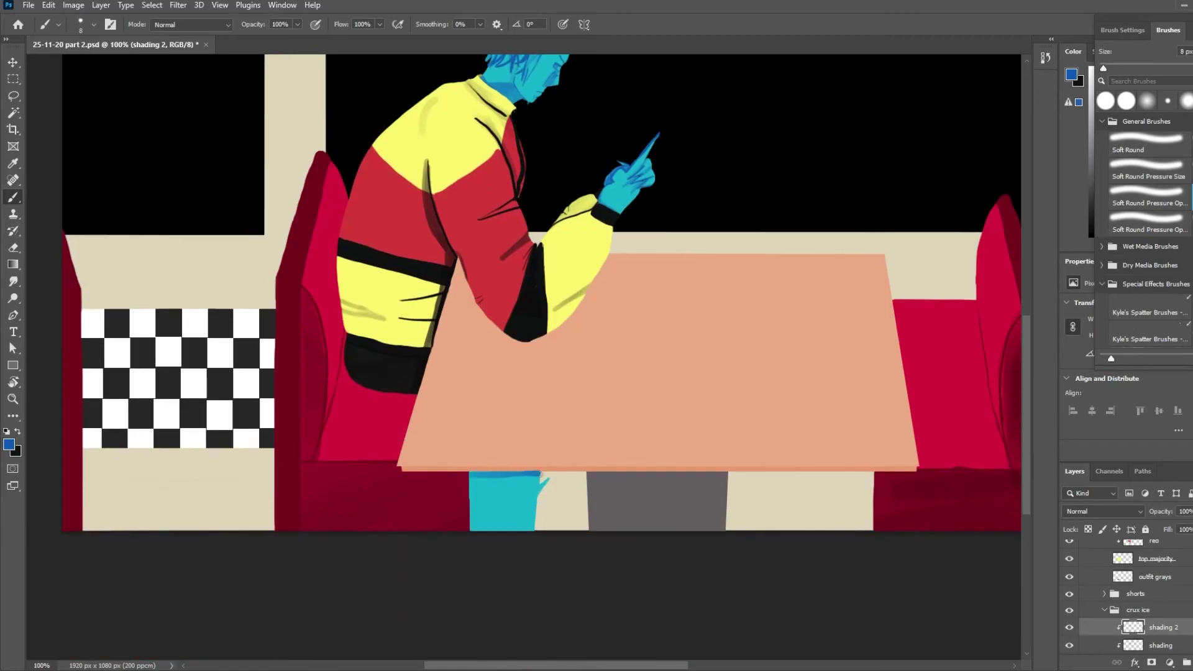
pyautogui.press(']')
pyautogui.press(']')
pyautogui.press(']')
pyautogui.press(']')
pyautogui.press(']')
pyautogui.press(']')
pyautogui.press(']')
pyautogui.moveTo(538, 474)
pyautogui.mouseDown()
pyautogui.moveTo(488, 499)
pyautogui.moveTo(476, 473)
pyautogui.moveTo(503, 471)
pyautogui.moveTo(519, 514)
pyautogui.mouseUp()
# - Clip a new layer named lighting above shading 2 and paint light blue highlights on the hair and face
pyautogui.click(1191, 663)
pyautogui.keyDown('alt'); pyautogui.click(1171, 636); pyautogui.keyUp('alt')
pyautogui.doubleClick(1162, 627)
pyautogui.write('lighting')
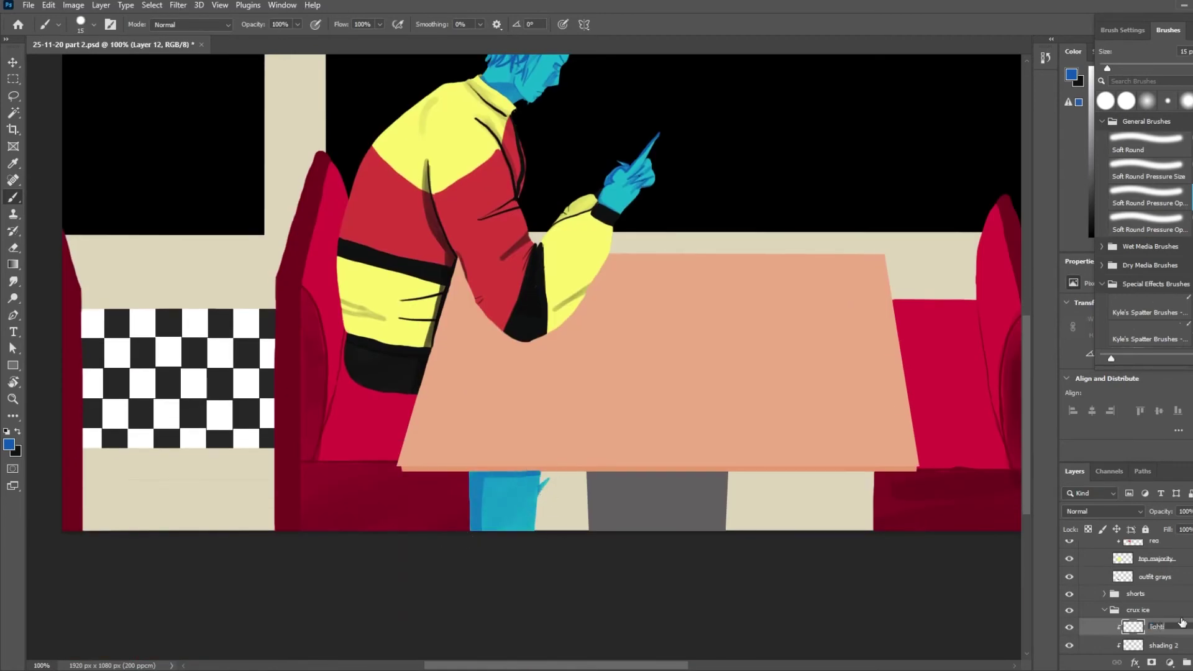
pyautogui.press('Return')
pyautogui.click(8, 445)
pyautogui.click(523, 171)
pyautogui.click(745, 148)
pyautogui.scroll(4, 570, 187)
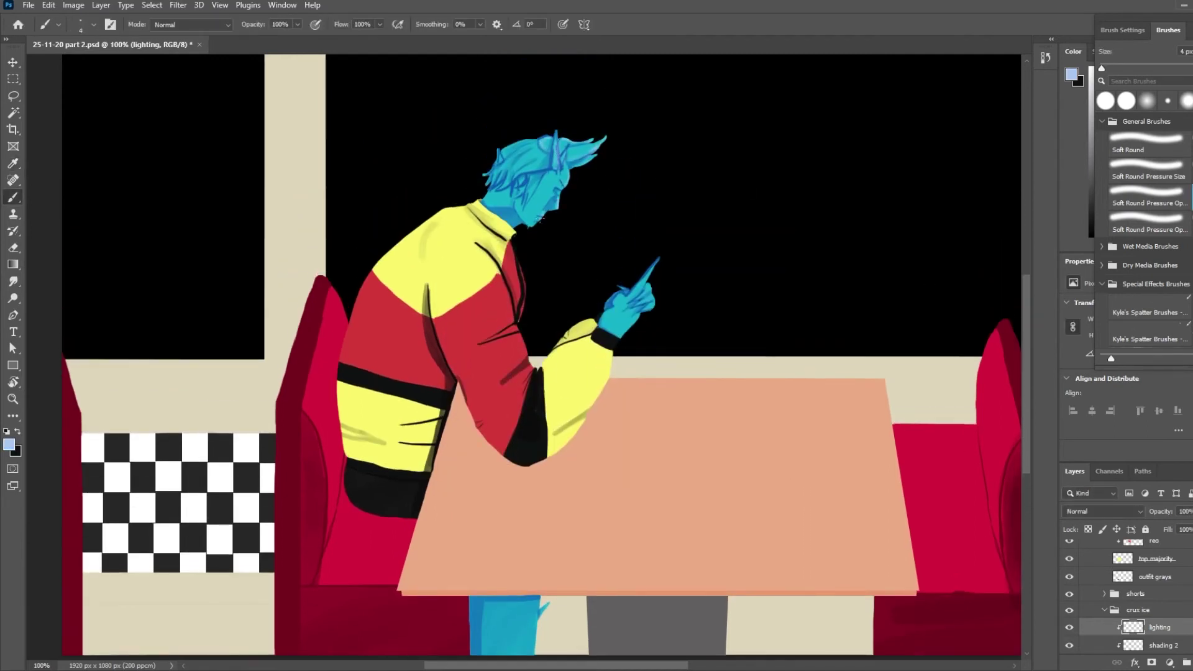
# - Set the foreground colour to pale yellow #eaf0a8 and paint highlights on the hair, face and hand
pyautogui.click(8, 443)
pyautogui.click(495, 160)
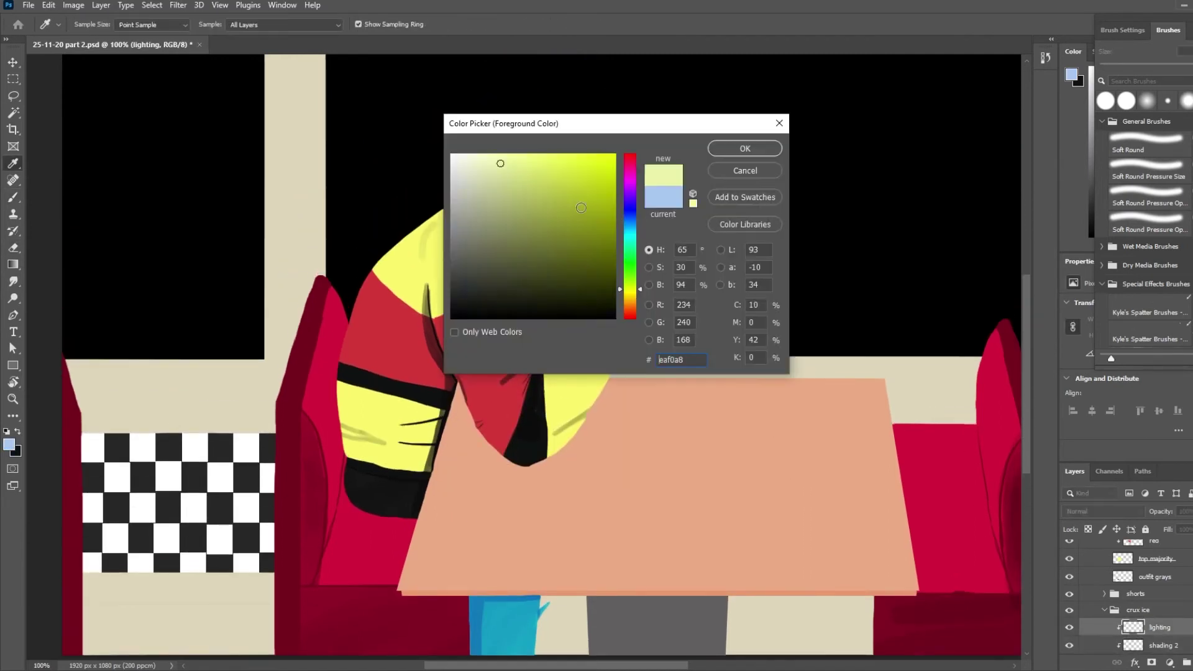
pyautogui.click(745, 147)
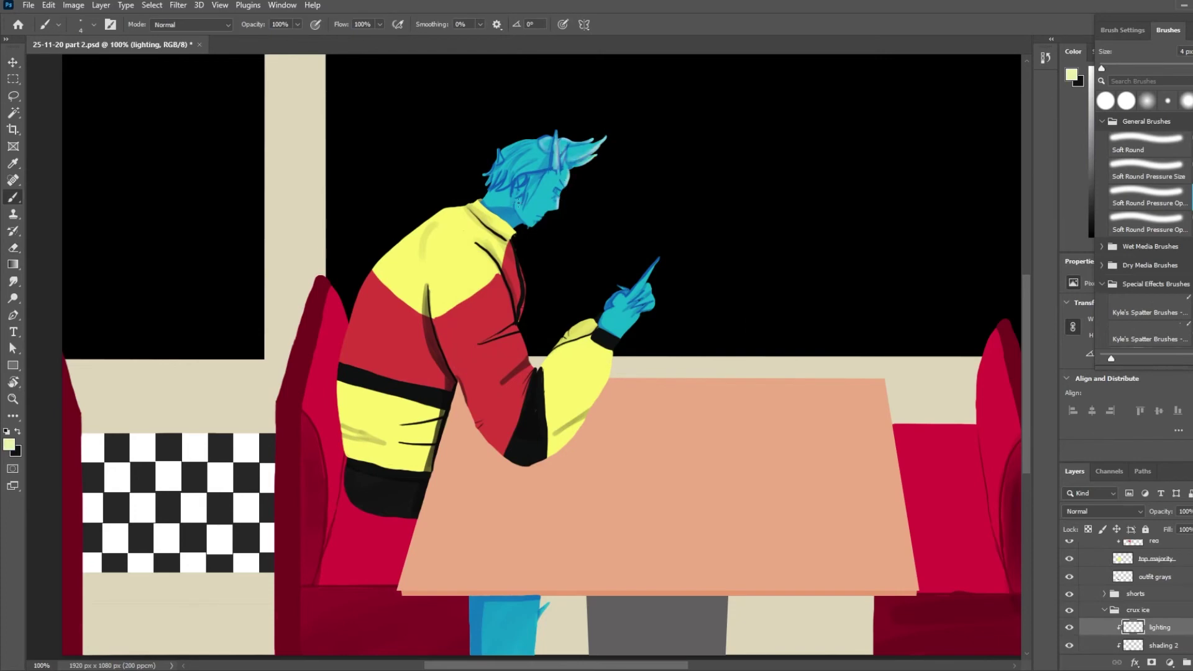
pyautogui.scroll(3, 556, 199)
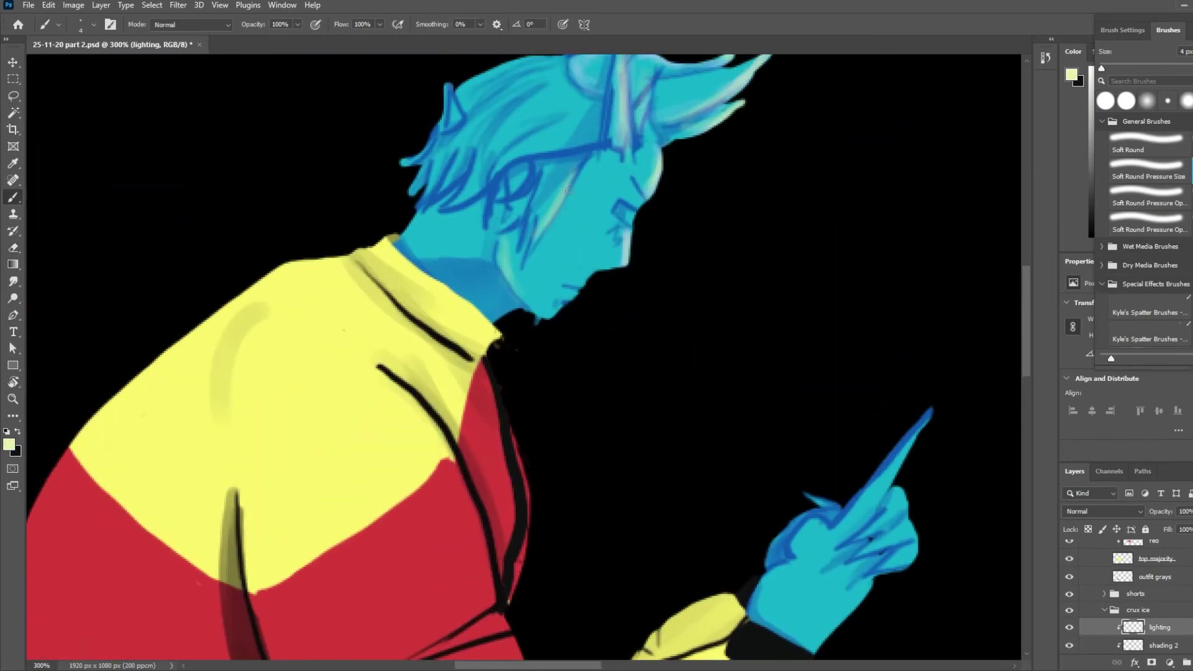
pyautogui.hotkey('ctrl', '1')
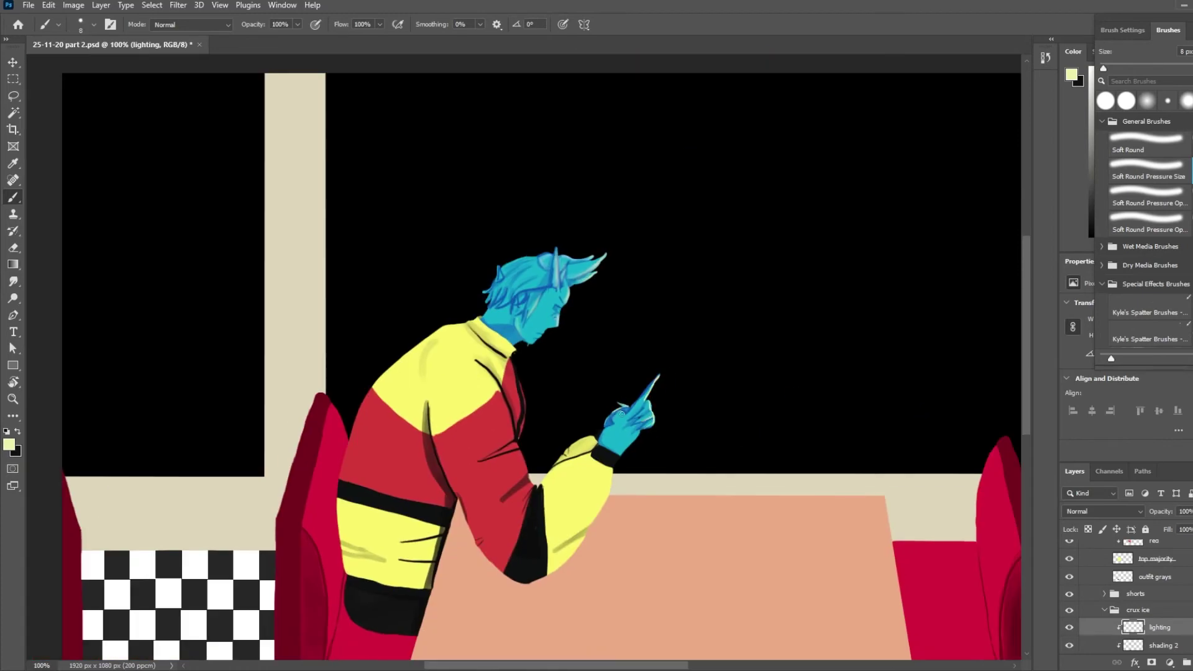
pyautogui.scroll(-4, 622, 485)
pyautogui.click(1126, 101)
pyautogui.scroll(2, 660, 291)
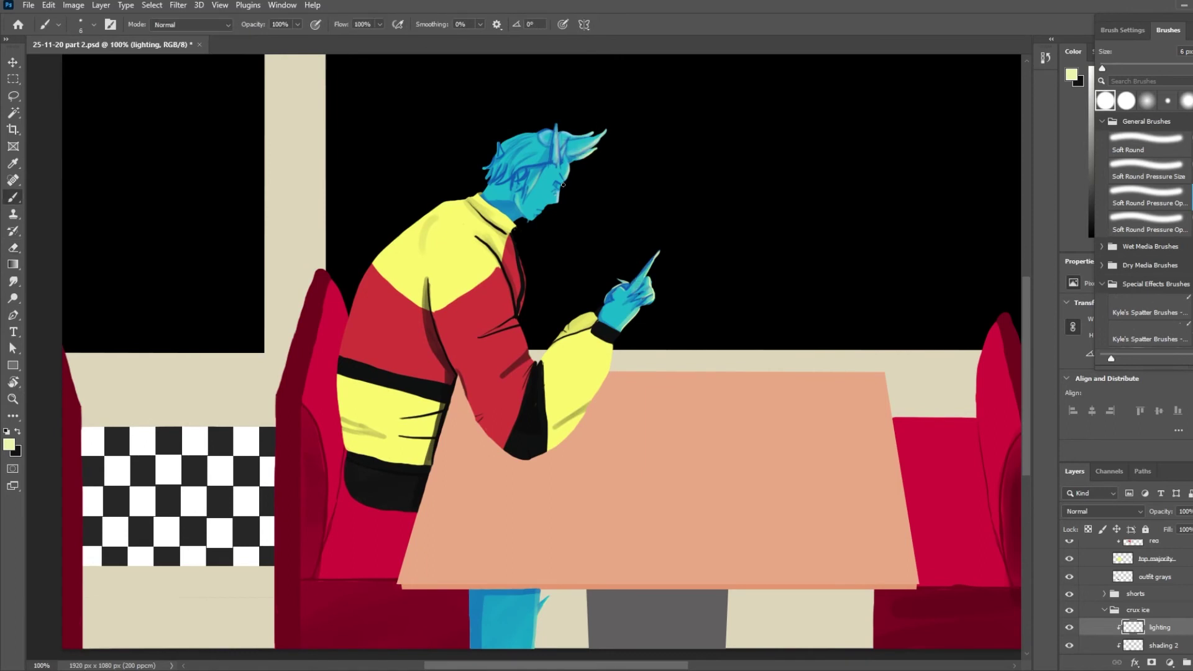
# - Touch up the hair shading with the Eraser on the shading 2 layer and return to brushing on the lighting layer
pyautogui.press('[')
pyautogui.press('[')
pyautogui.press('[')
pyautogui.press('[')
pyautogui.hotkey('alt', '[')
pyautogui.hotkey('alt', '[')
pyautogui.press('e')
pyautogui.keyDown('ctrl'); pyautogui.click(514, 154); pyautogui.keyUp('ctrl')
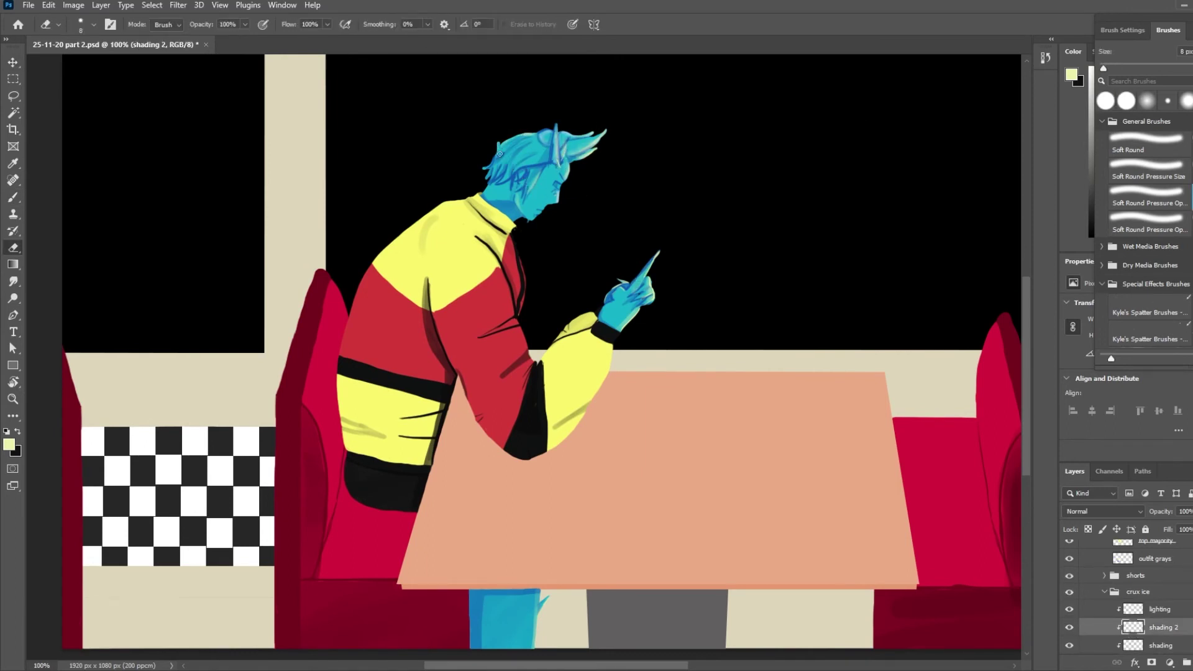
pyautogui.keyDown('ctrl'); pyautogui.click(499, 174); pyautogui.keyUp('ctrl')
pyautogui.hotkey('alt', ']')
pyautogui.hotkey('alt', ']')
pyautogui.press('b')
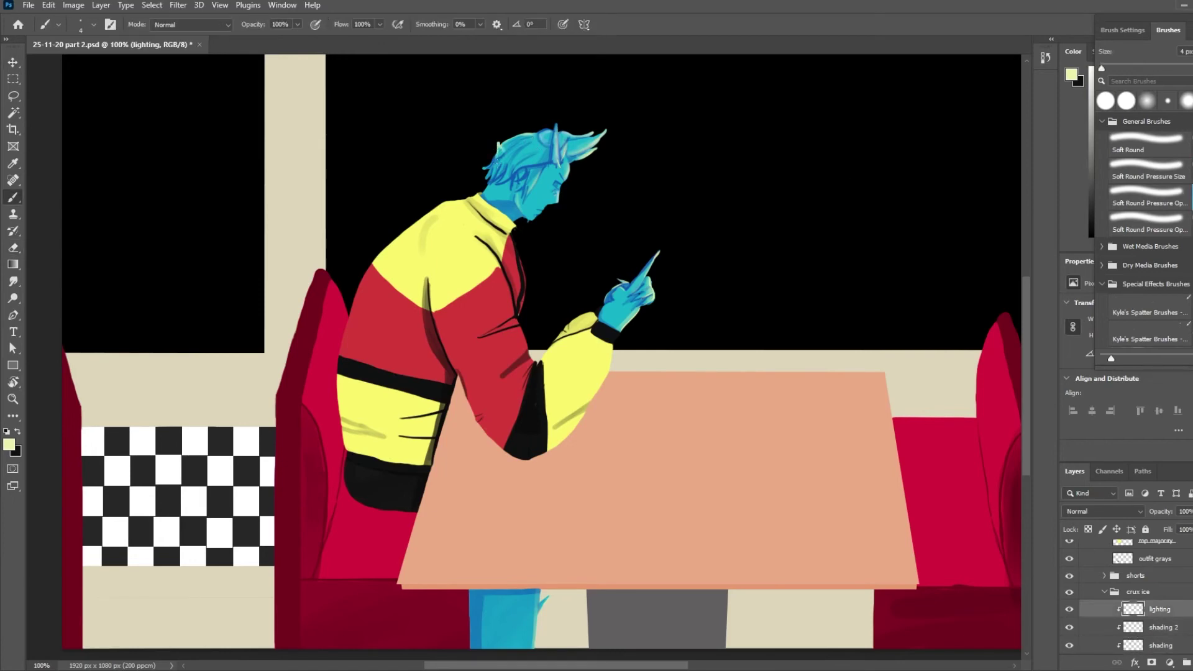
# - Clip a new layer named lighting 2 above the lighting layer
pyautogui.click(1190, 662)
pyautogui.hotkey('ctrl', 'alt', 'g')
pyautogui.doubleClick(1161, 609)
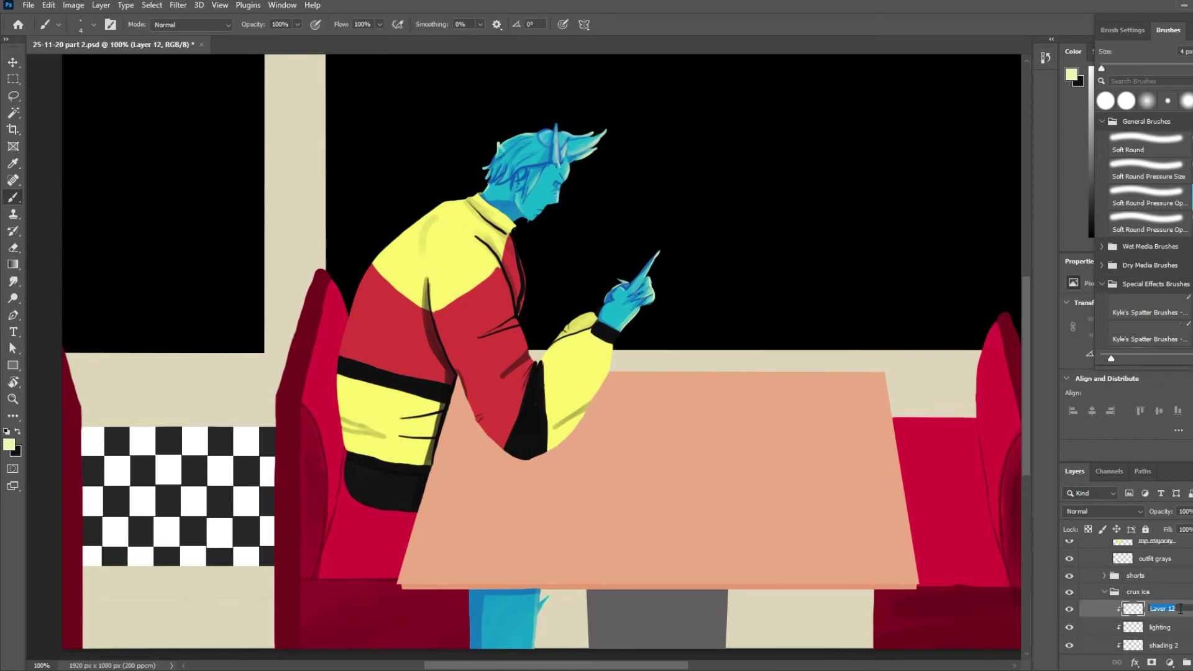
pyautogui.write('lighting 2')
pyautogui.press('Return')
# - Choose a pale cyan and paint soft highlights on the face, hair and hand with a 5 px brush
pyautogui.click(9, 444)
pyautogui.click(631, 233)
pyautogui.click(746, 147)
pyautogui.press(']')
pyautogui.press(']')
pyautogui.press(']')
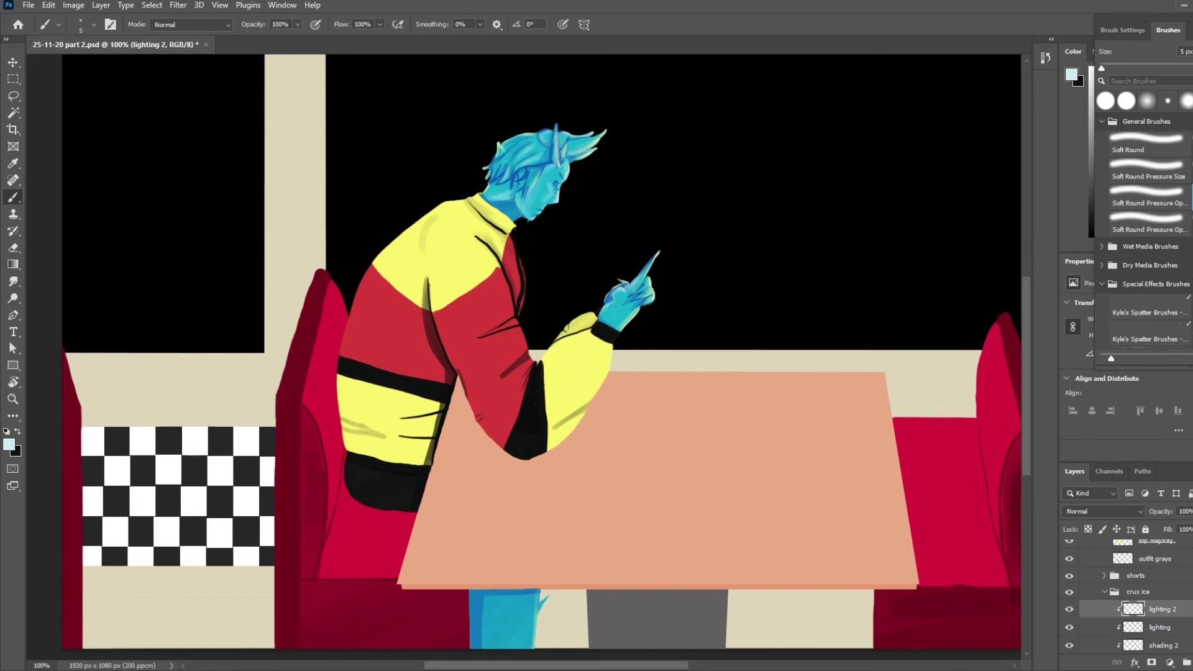
pyautogui.scroll(1, 808, 342)
# - Set the lighting 2 layer's blend mode to Screen and try Lighter Color on the lighting layer
pyautogui.click(1103, 511)
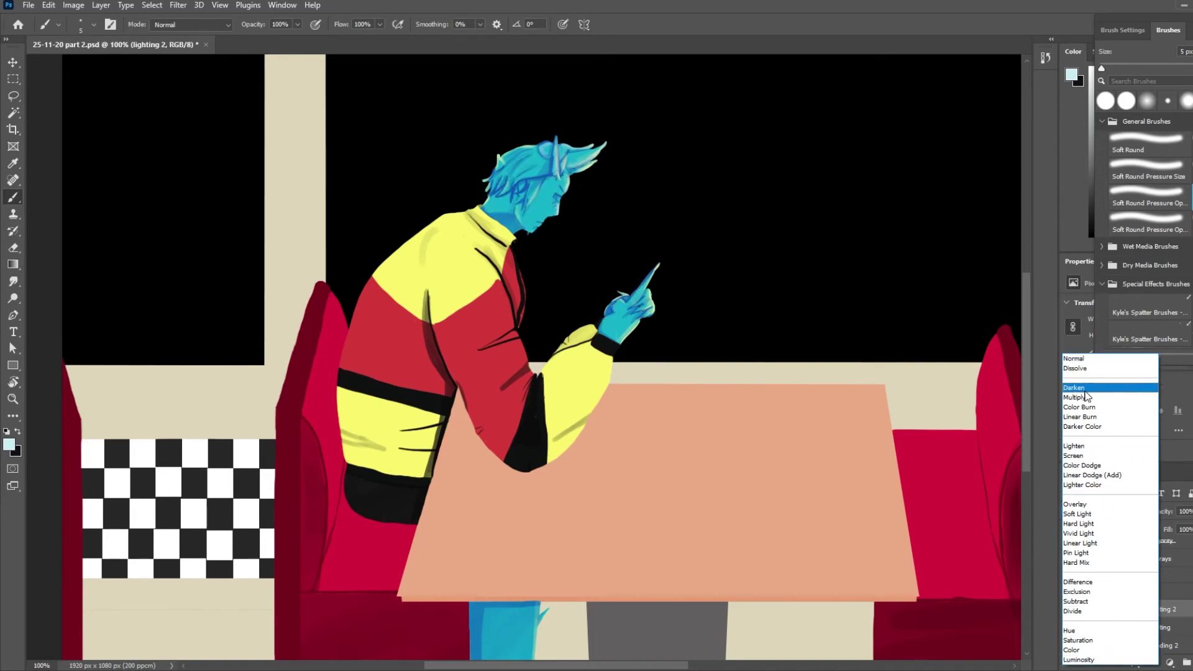
pyautogui.click(1089, 459)
pyautogui.click(1167, 627)
pyautogui.click(1106, 511)
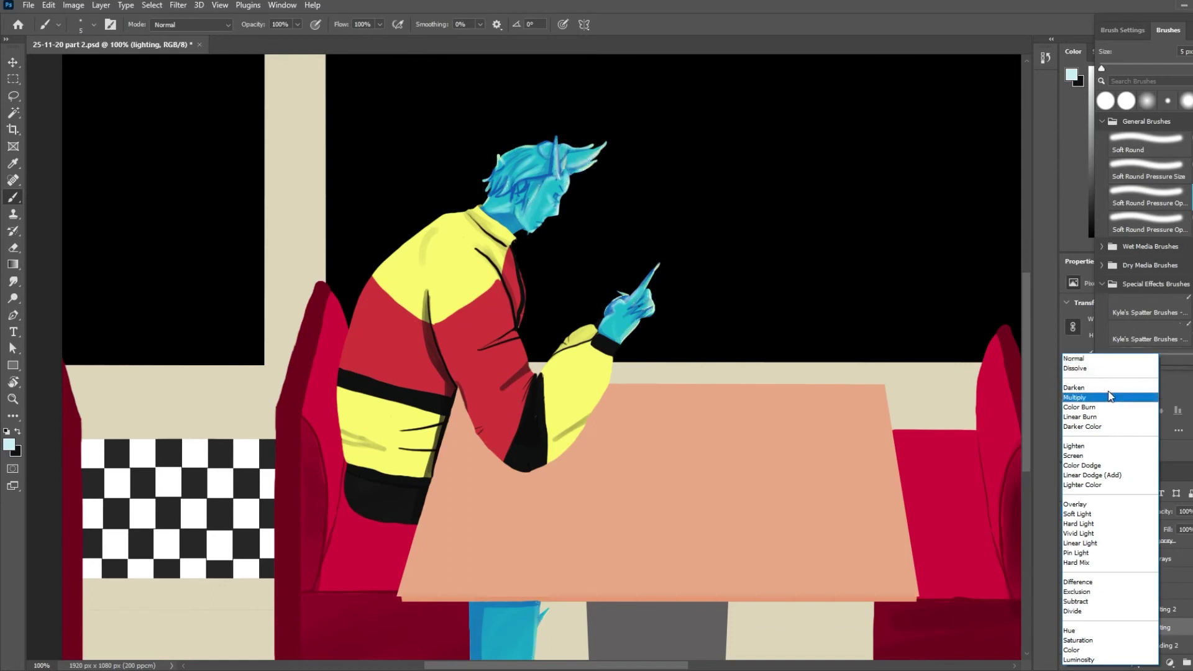
pyautogui.click(1128, 485)
# - Try Linear Light blending on the shading 2 layer and Luminosity on the shading layer
pyautogui.click(1163, 645)
pyautogui.click(1101, 510)
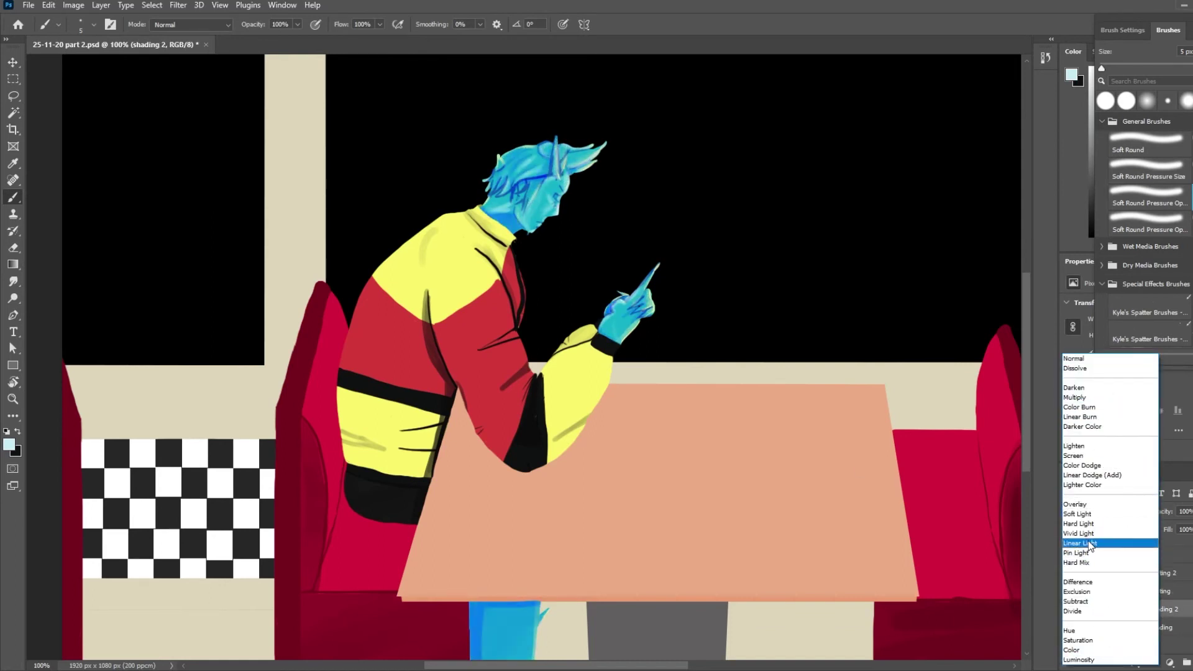
pyautogui.click(1170, 627)
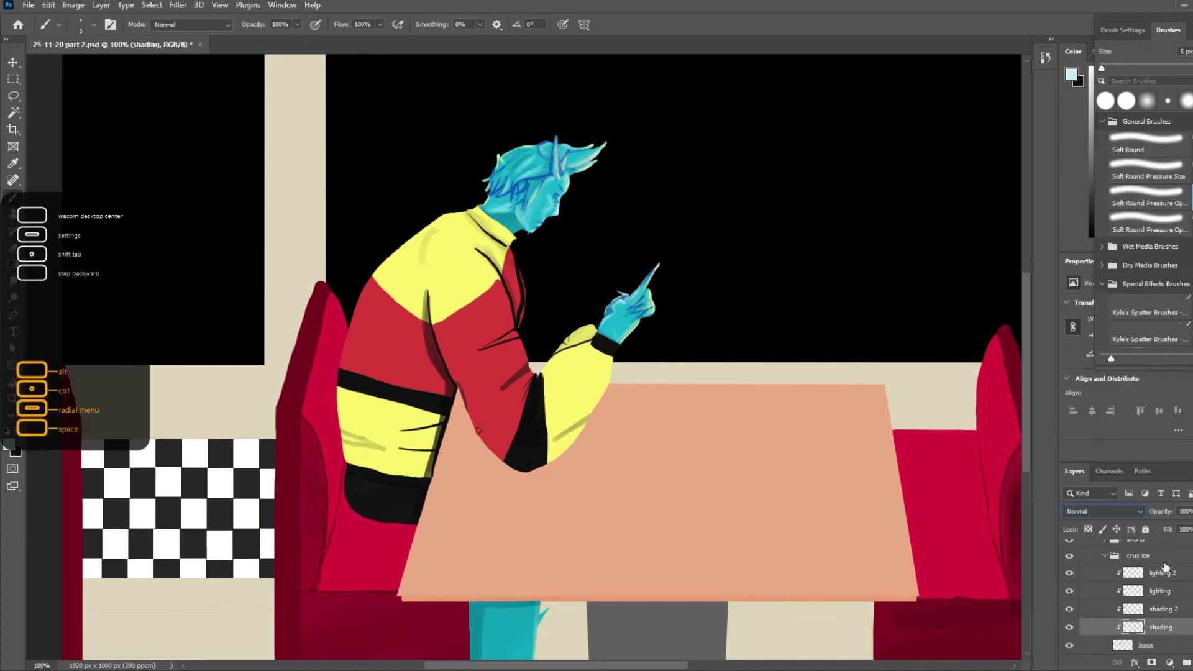
pyautogui.click(1103, 511)
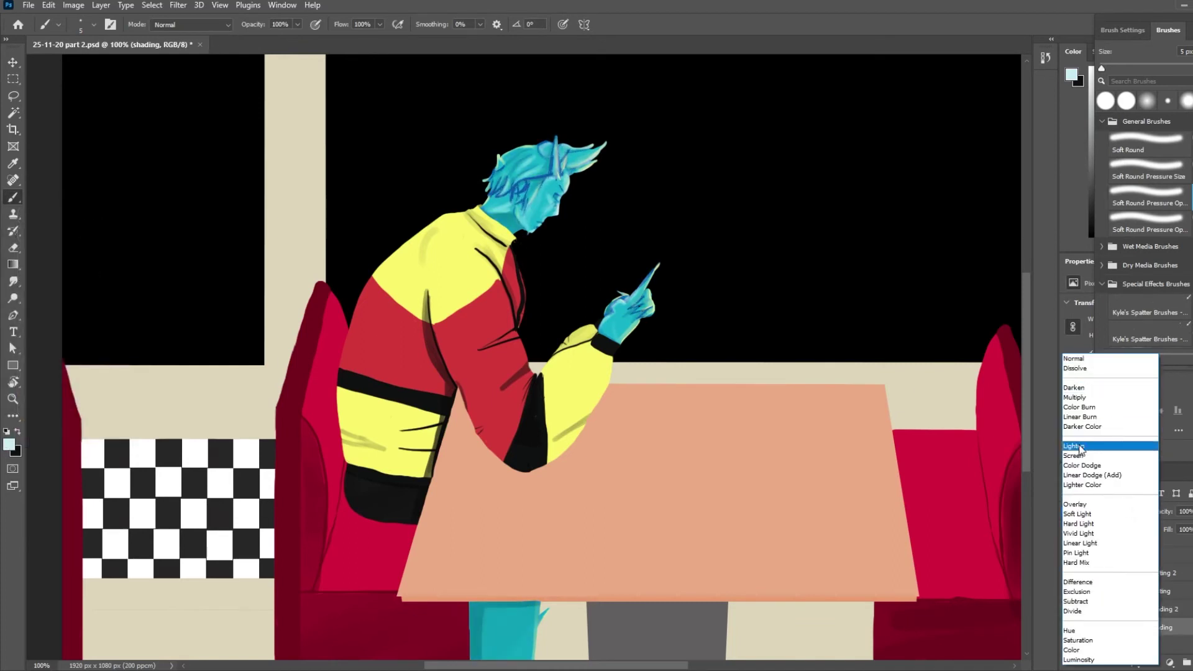
pyautogui.click(1068, 659)
pyautogui.click(1162, 609)
pyautogui.click(1092, 511)
pyautogui.click(1082, 544)
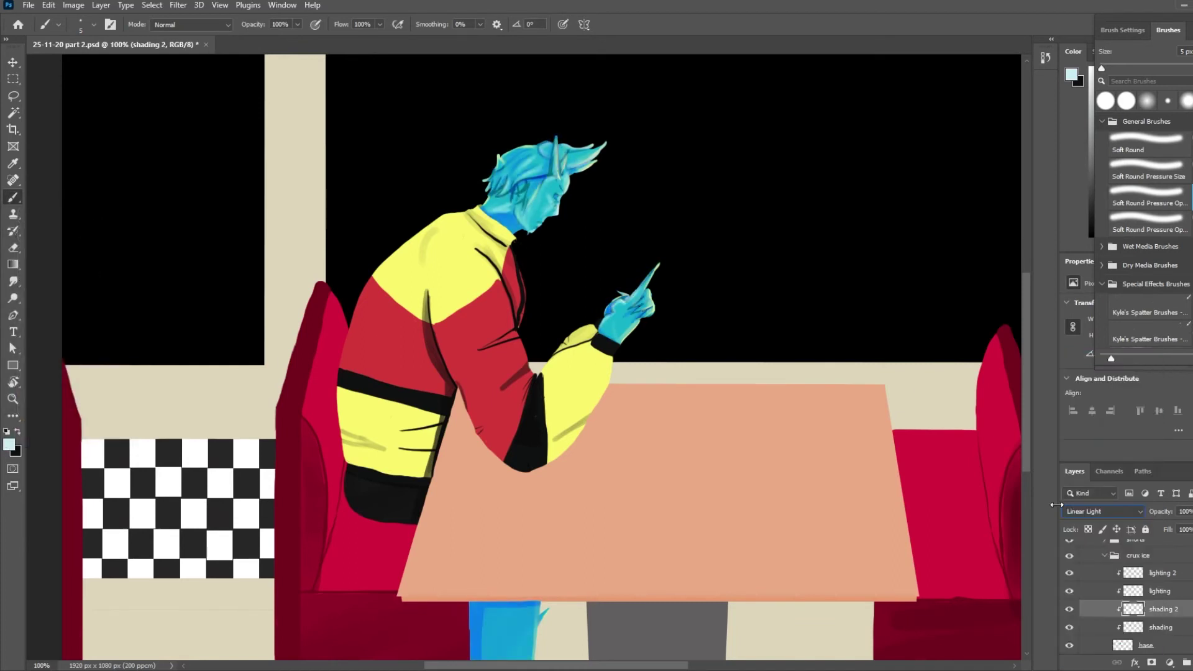
# - Set the shading layer's blend mode to Luminosity and return the shading 2 layer to Normal
pyautogui.click(1161, 627)
pyautogui.click(1103, 511)
pyautogui.click(1079, 660)
pyautogui.click(1163, 610)
pyautogui.click(1104, 511)
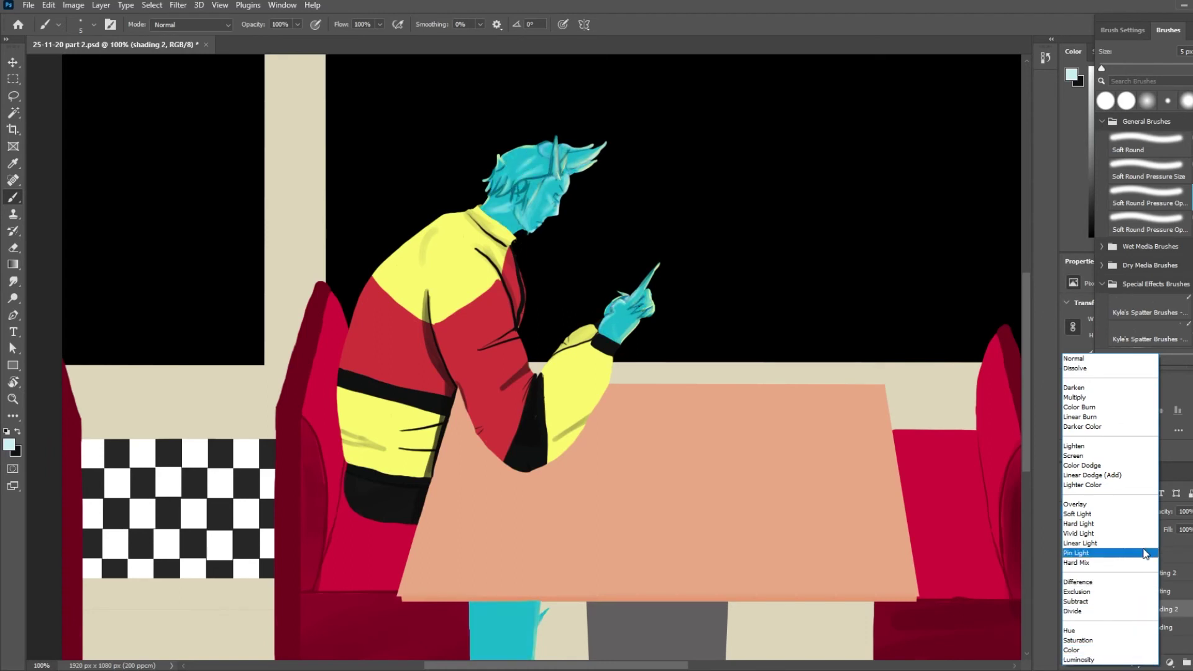
pyautogui.click(1104, 360)
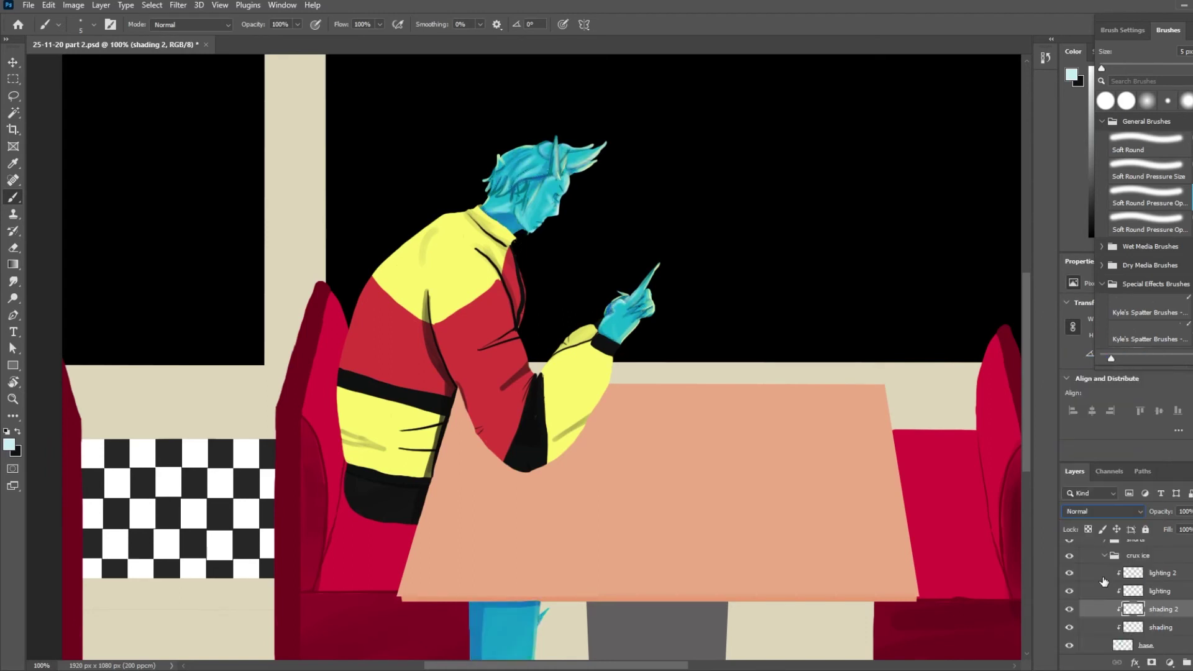
# - Add two new layers named eye and scars below the crux ice group
pyautogui.click(1126, 590)
pyautogui.hotkey('ctrl', 'alt', 'shift', 'n')
pyautogui.doubleClick(1128, 592)
pyautogui.write('eye')
pyautogui.moveTo(1128, 594); pyautogui.dragTo(1138, 583)
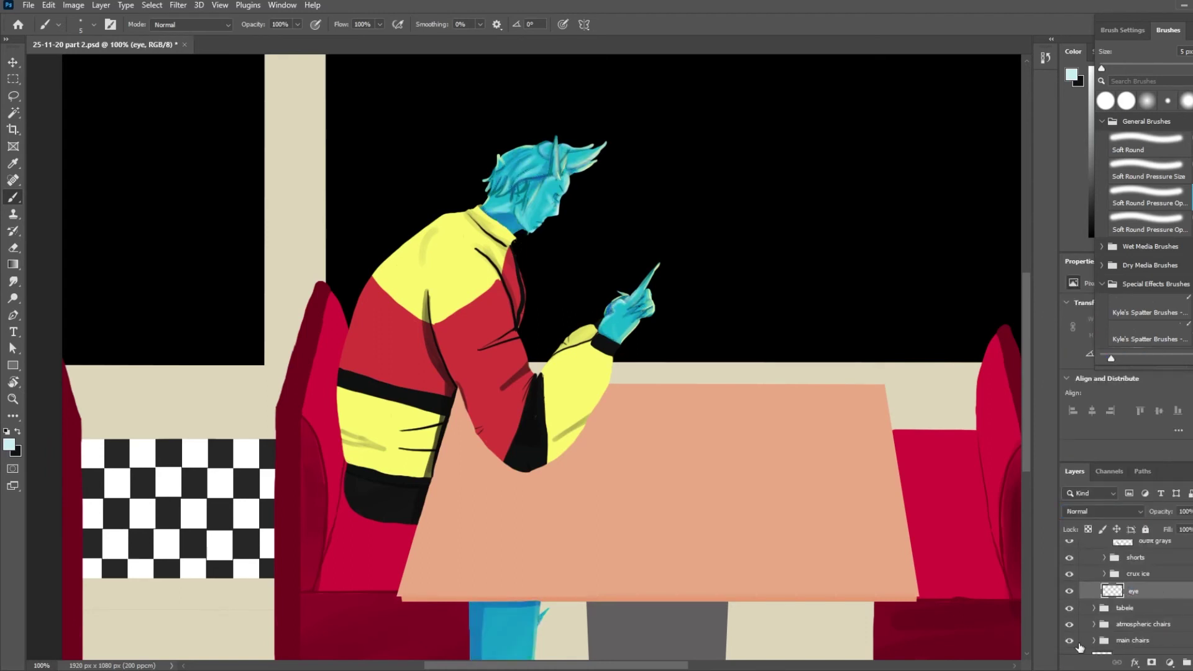
pyautogui.hotkey('ctrl', 'alt', 'shift', 'n')
pyautogui.doubleClick(1137, 589)
pyautogui.write('scars')
pyautogui.press('Return')
# - Choose red as the foreground colour and move the eye layer into the crux ice group, clipped directly above base
pyautogui.click(1134, 609)
pyautogui.click(9, 444)
pyautogui.click(630, 316)
pyautogui.click(601, 171)
pyautogui.click(745, 148)
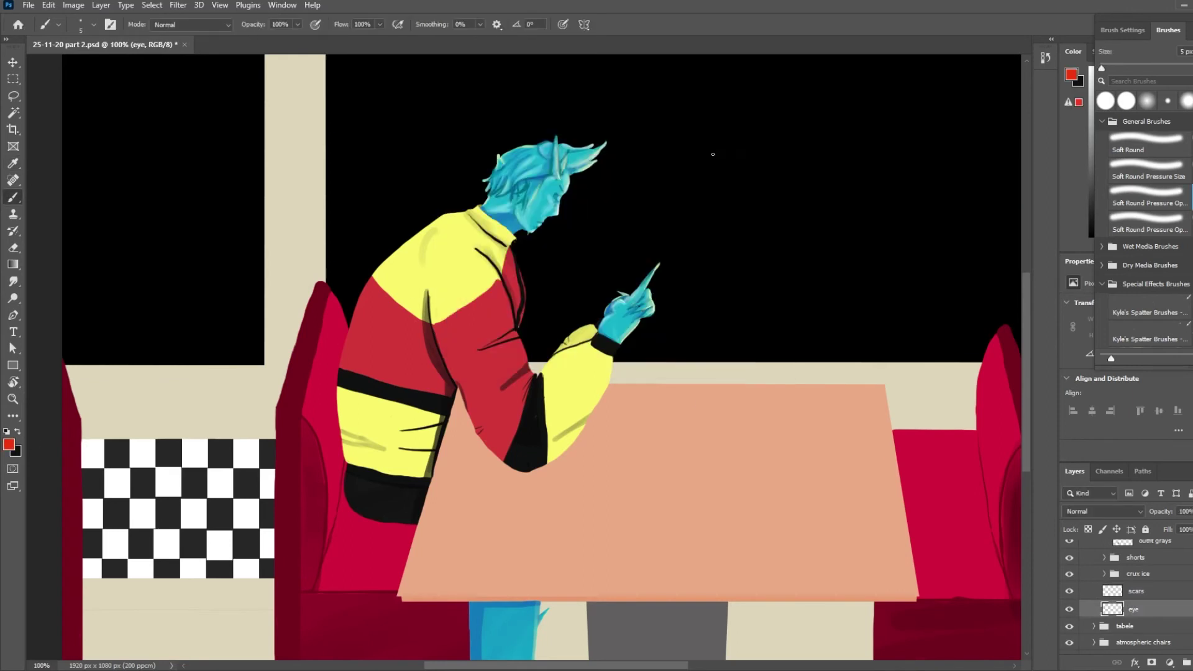
pyautogui.hotkey('ctrl', ']')
pyautogui.hotkey('ctrl', ']')
pyautogui.hotkey('ctrl', ']')
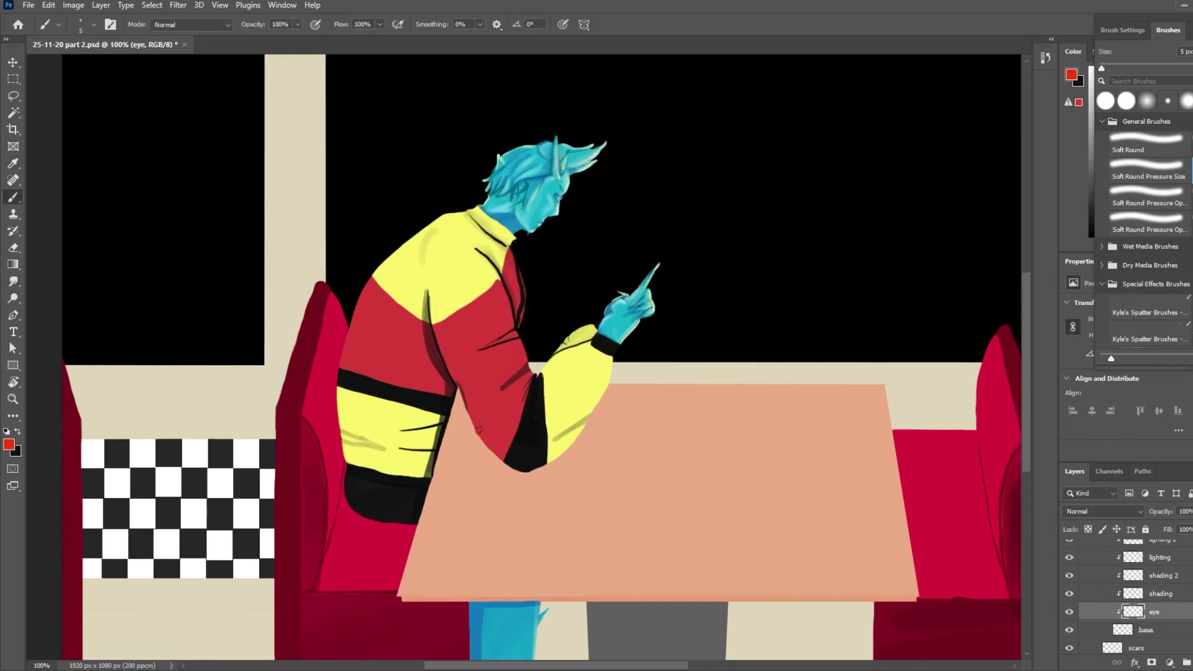
# - Choose a more saturated red, paint the eye on the eye layer and trim it with the Eraser
pyautogui.click(9, 444)
pyautogui.click(612, 165)
pyautogui.click(745, 148)
pyautogui.press('e')
pyautogui.moveTo(559, 197); pyautogui.dragTo(560, 201)
pyautogui.press('b')
pyautogui.press('e')
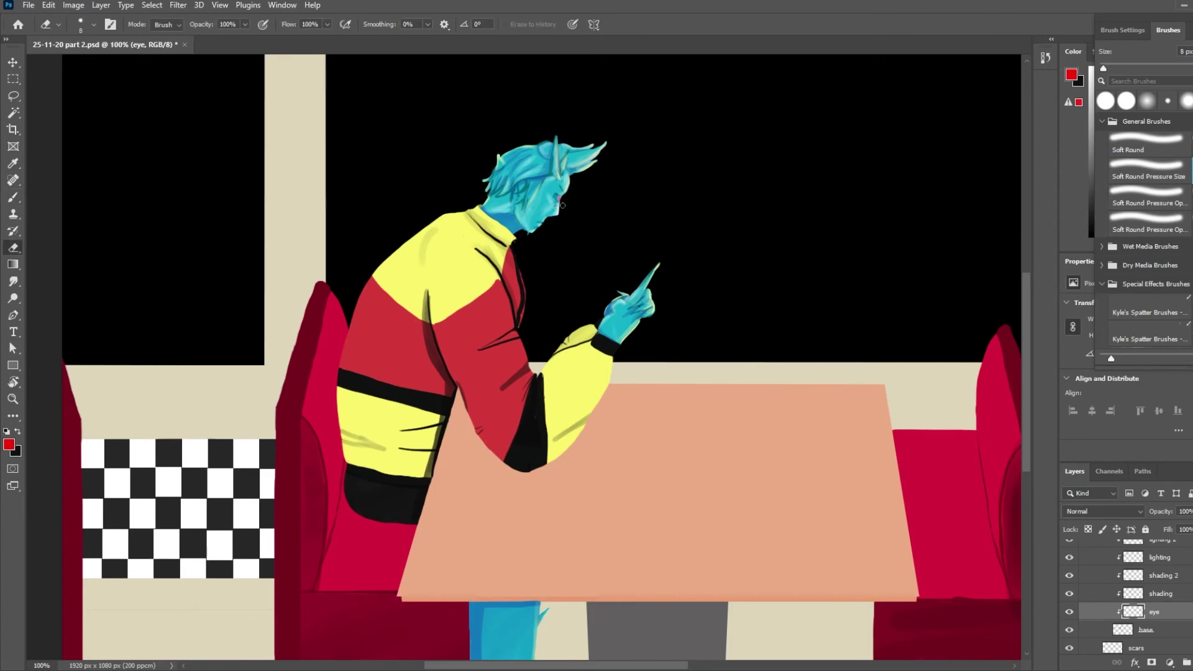
# - Add a clipped layer above eye, then sample a pale highlight colour and touch up the eye on the lighting layer
pyautogui.hotkey('ctrl', 'shift', 'alt', 'n')
pyautogui.press('x')
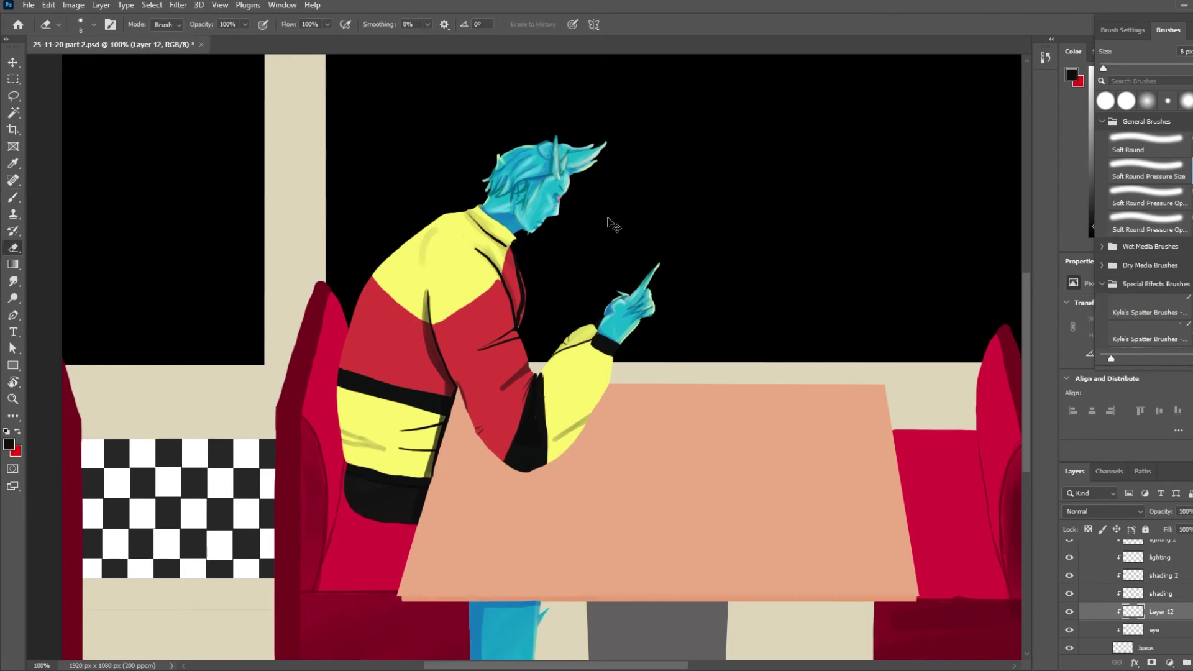
pyautogui.hotkey('ctrl', '+')
pyautogui.hotkey('ctrl', '+')
pyautogui.scroll(2, 1134, 584)
pyautogui.click(1134, 599)
pyautogui.press('b')
pyautogui.keyDown('alt'); pyautogui.click(626, 267); pyautogui.keyUp('alt')
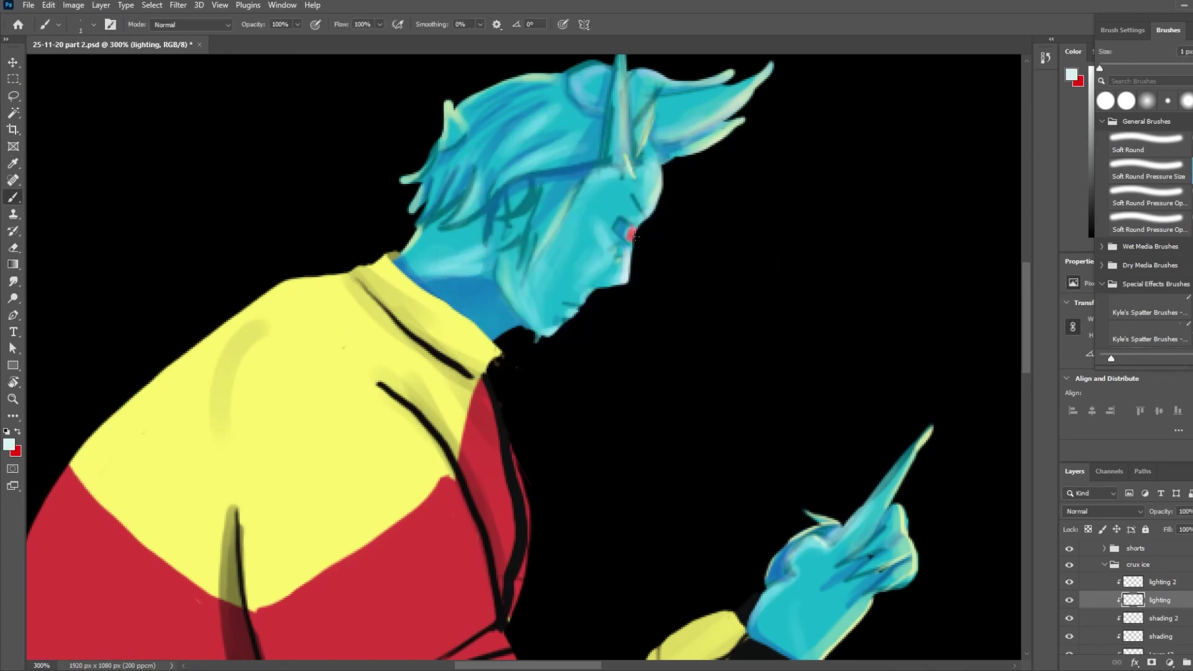
pyautogui.moveTo(635, 235)
pyautogui.mouseDown()
pyautogui.moveTo(604, 307)
pyautogui.moveTo(630, 237)
pyautogui.mouseUp()
# - Select the unnamed layer above eye and set up a near-black foreground colour with a 3 px brush
pyautogui.scroll(-2, 1161, 600)
pyautogui.click(1161, 600)
pyautogui.press('x')
pyautogui.click(8, 445)
pyautogui.click(612, 311)
pyautogui.click(605, 307)
pyautogui.click(744, 149)
pyautogui.click(1126, 101)
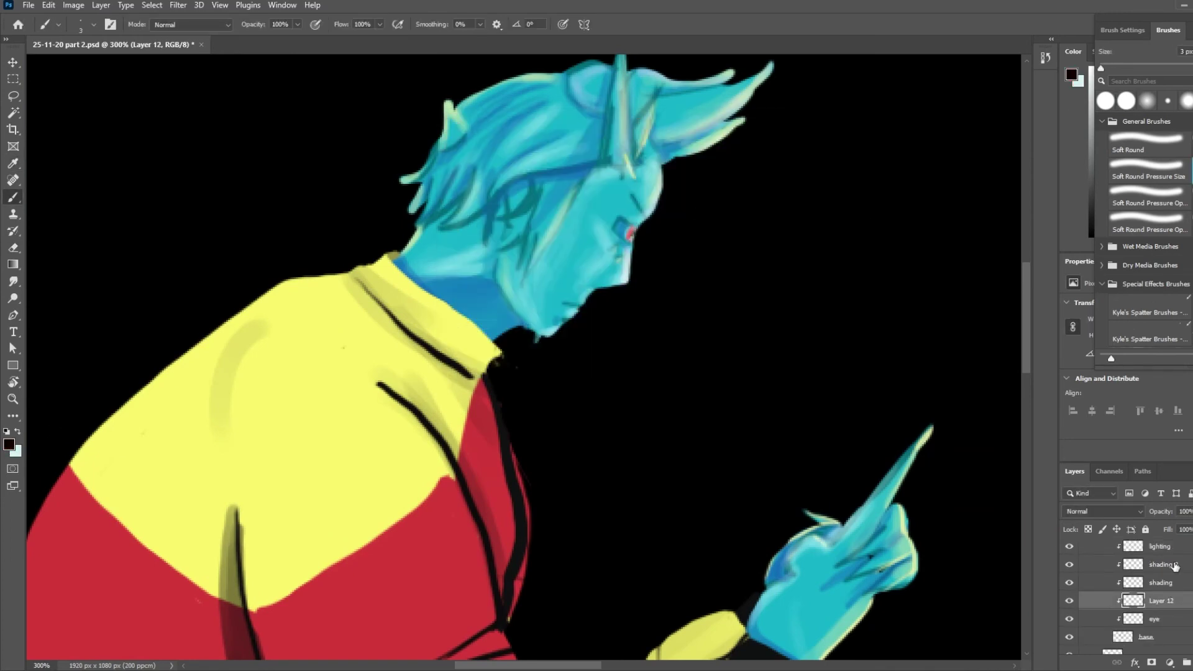
# - Refine the area around the eye, switching to the lighting layer with pale cyan and shading 2 with near-black
pyautogui.click(1160, 547)
pyautogui.press('x')
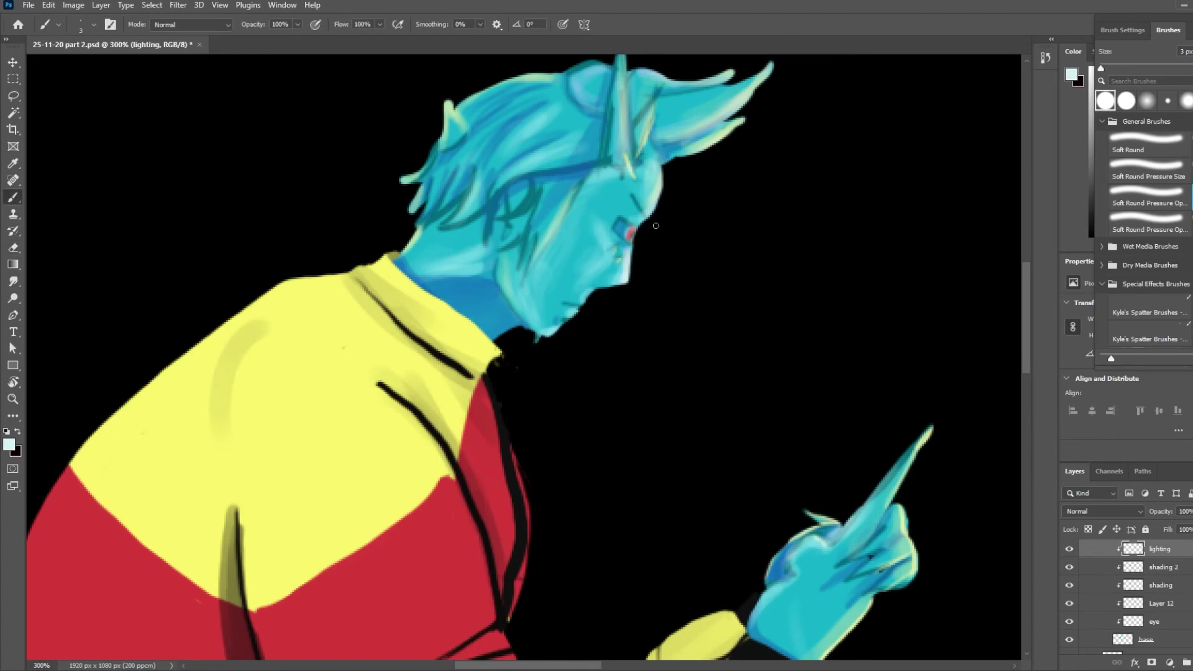
pyautogui.click(1161, 567)
pyautogui.press('x')
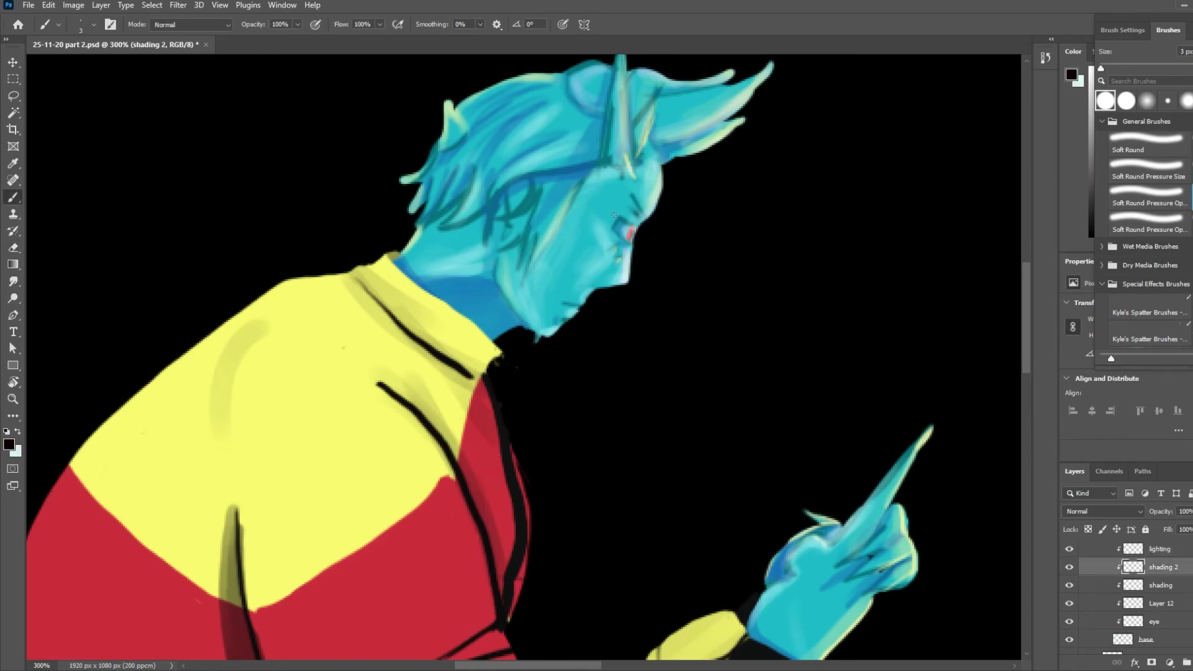
pyautogui.hotkey('ctrl', '1')
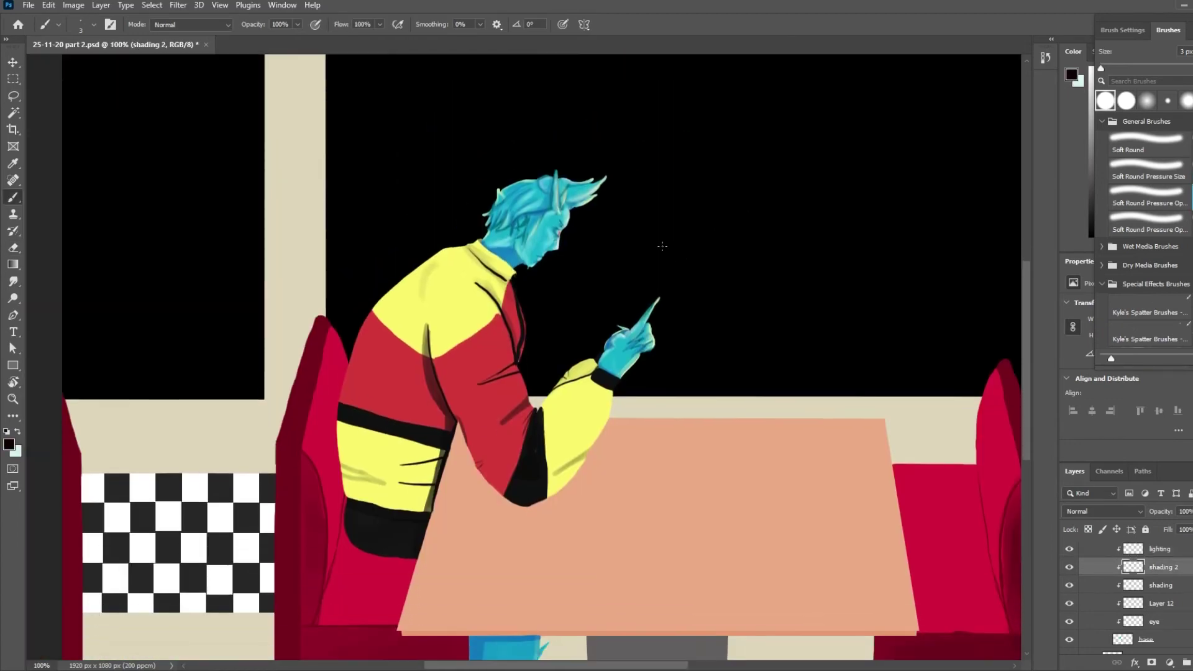
# - Select the wind breaker's shading layer and paint dark shading along the underside of the yellow forearm with a 10 px brush
pyautogui.press('v')
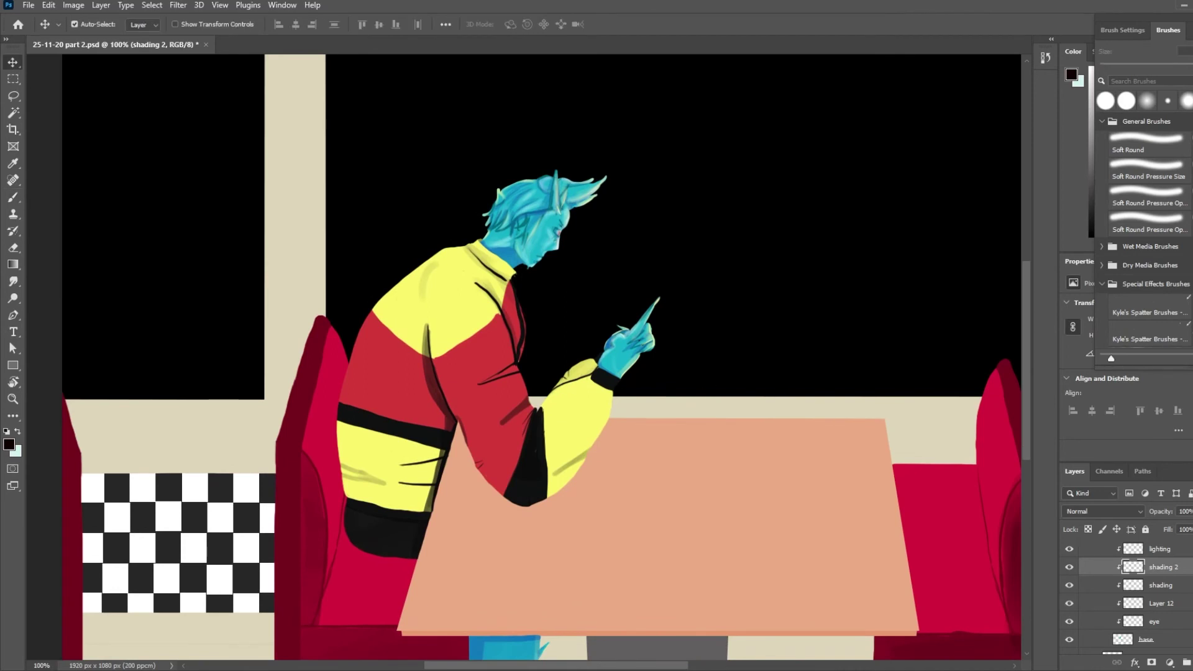
pyautogui.scroll(-1, 1159, 585)
pyautogui.scroll(1, 1159, 586)
pyautogui.click(438, 342)
pyautogui.click(1160, 548)
pyautogui.press('b')
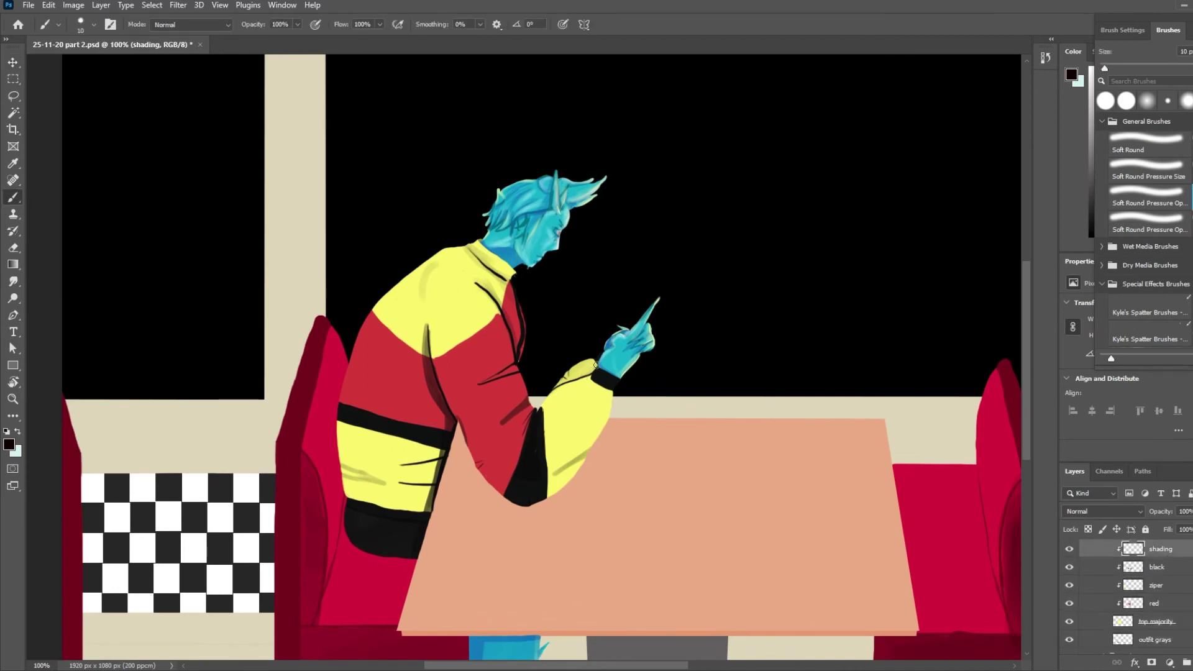
pyautogui.moveTo(584, 463); pyautogui.dragTo(550, 494)
# - Clip a new layer above the wind breaker's shading layer and name it lighting
pyautogui.keyDown('alt'); pyautogui.click(1147, 594); pyautogui.keyUp('alt')
pyautogui.doubleClick(1161, 586)
pyautogui.write('lighting')
pyautogui.press('Return')
# - Choose a near-white foreground colour and paint a 5 px highlight along the lower edge of the yellow forearm
pyautogui.press('x')
pyautogui.click(9, 445)
pyautogui.click(630, 294)
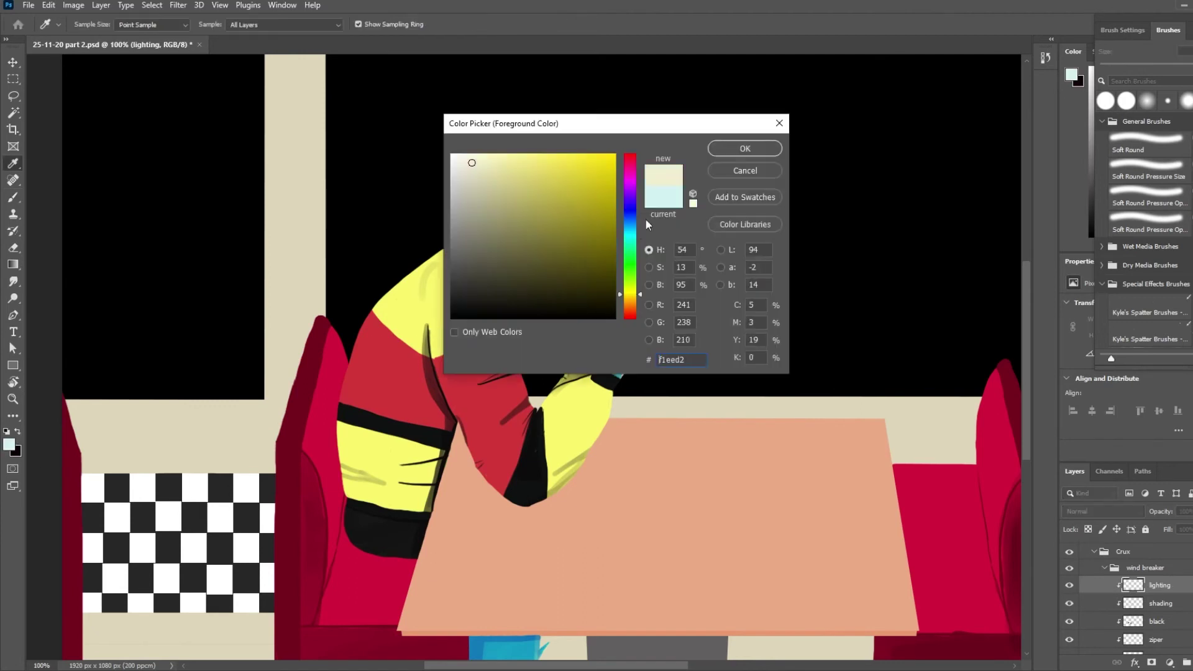
pyautogui.press('Return')
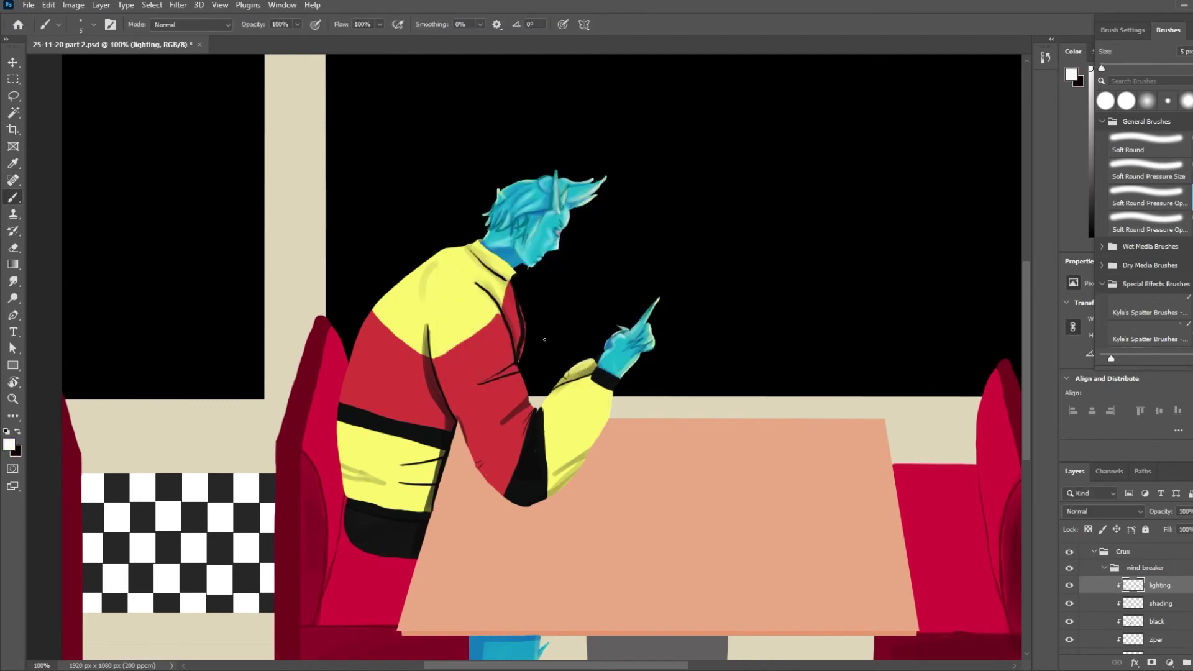
pyautogui.moveTo(580, 454); pyautogui.dragTo(564, 465)
# - Add a clipped layer named lighting above the outfit grays layer
pyautogui.scroll(-3, 1172, 610)
pyautogui.click(1150, 594)
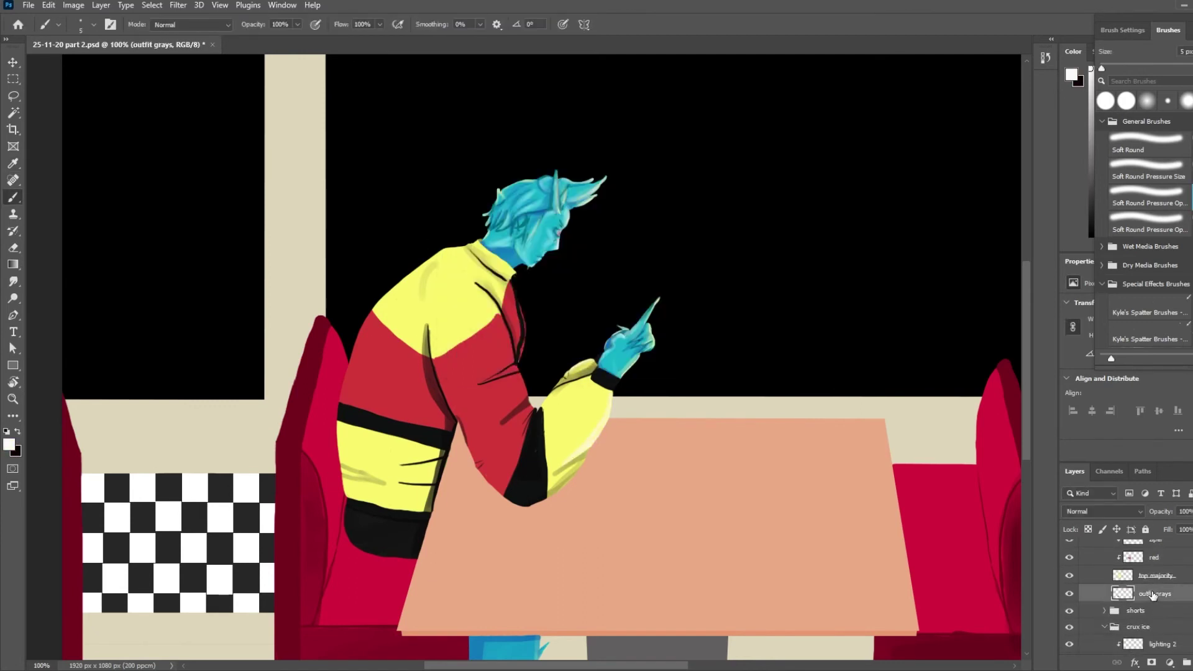
pyautogui.hotkey('ctrl', 'shift', 'alt', 'n')
pyautogui.keyDown('alt'); pyautogui.click(1150, 603); pyautogui.keyUp('alt')
pyautogui.doubleClick(1168, 594)
pyautogui.write('lighting')
pyautogui.press('Return')
pyautogui.scroll(2, 1169, 594)
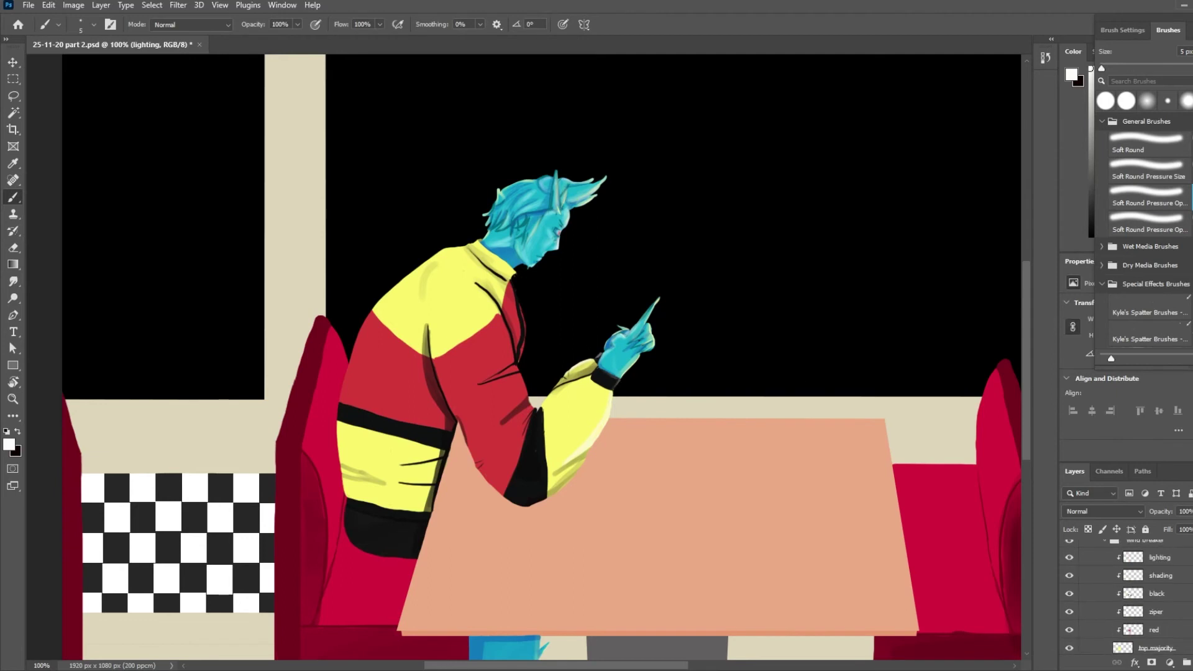
# - Add a clipped layer named shading between outfit grays and its lighting layer, with near-black as the foreground colour
pyautogui.scroll(-3, 1170, 594)
pyautogui.click(1168, 587)
pyautogui.hotkey('ctrl', 'shift', 'alt', 'n')
pyautogui.doubleClick(1171, 588)
pyautogui.write('shading')
pyautogui.press('Return')
pyautogui.press('x')
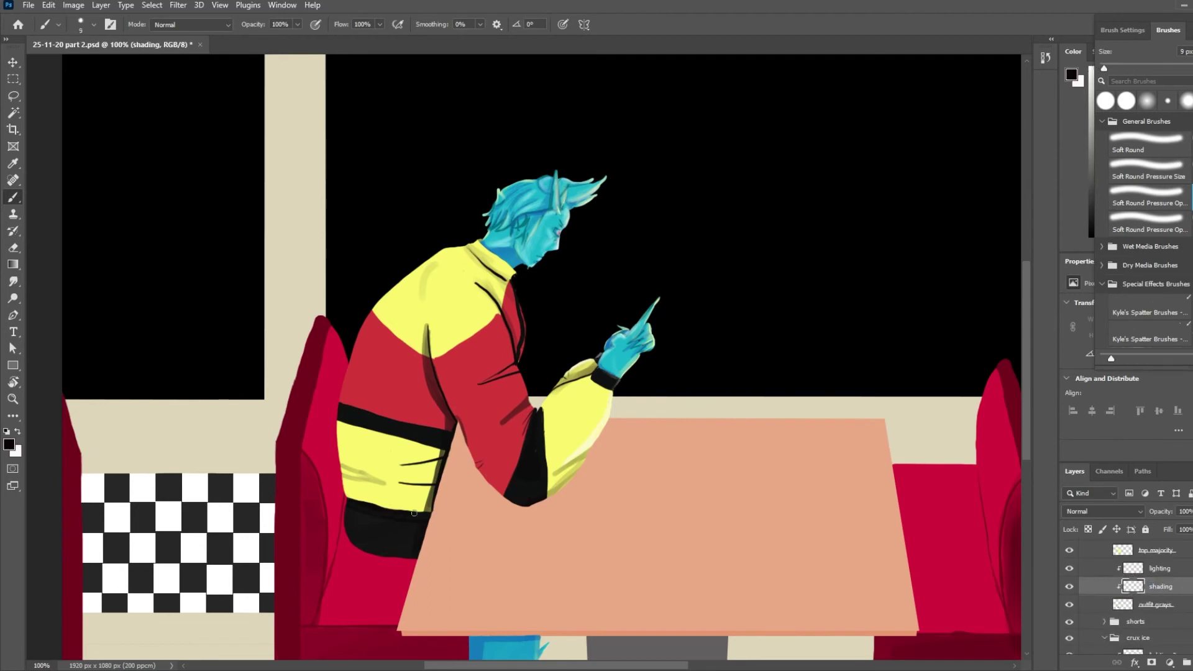
# - Paint thin 4 px near-white highlights along the jacket's front and upper sleeve edge on the wind breaker's lighting layer
pyautogui.click(1124, 561)
pyautogui.press('x')
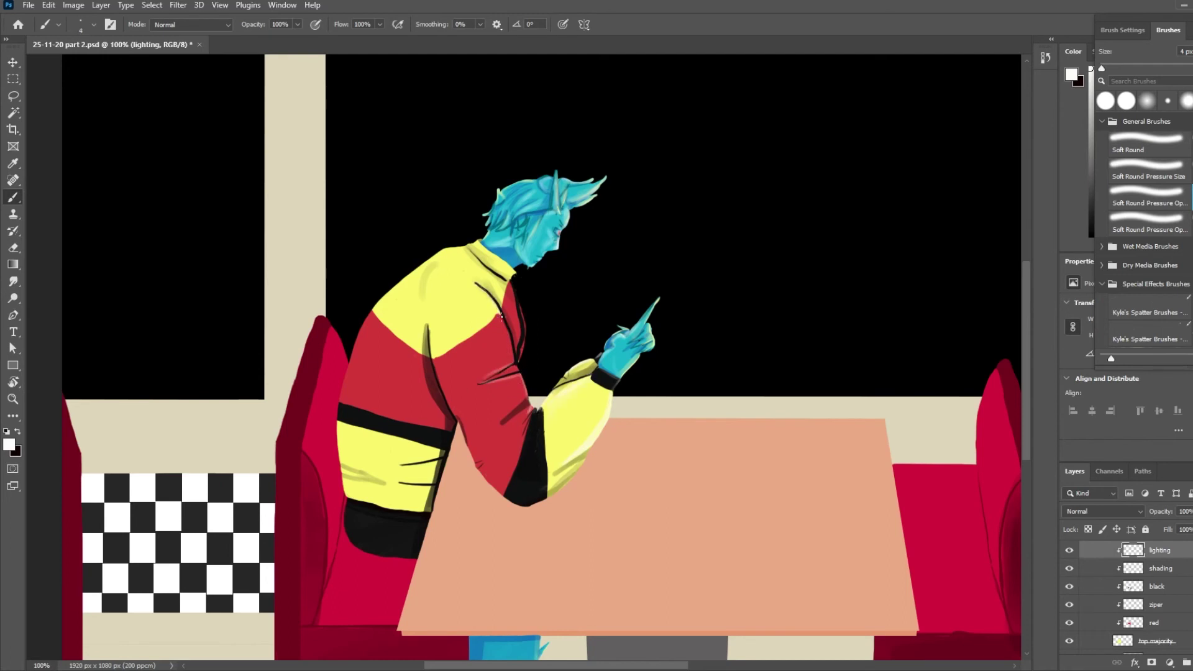
pyautogui.moveTo(502, 317); pyautogui.dragTo(516, 364)
pyautogui.moveTo(516, 290); pyautogui.dragTo(521, 373)
# - Enlarge the brush and highlight the rear edge of the jacket's red section on the lighting layer
pyautogui.press('e')
pyautogui.click(1161, 569)
pyautogui.click(1159, 551)
pyautogui.press('b')
pyautogui.press(']')
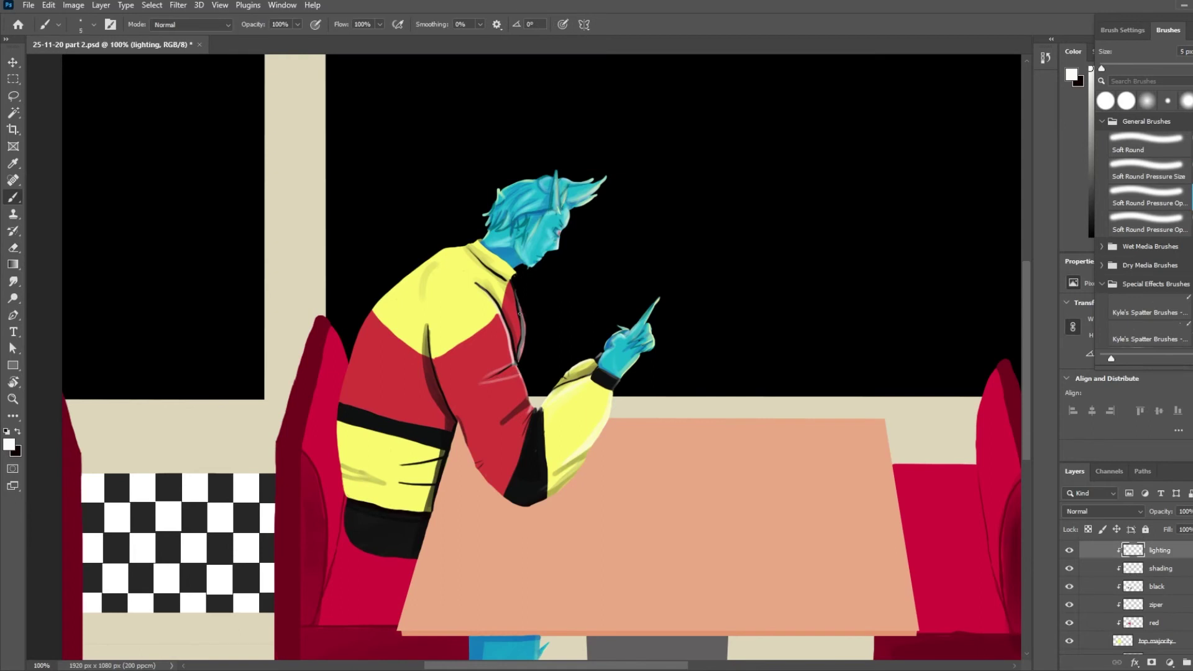
pyautogui.press(']')
pyautogui.press(']')
pyautogui.press(']')
pyautogui.moveTo(371, 313); pyautogui.dragTo(349, 371)
# - Try to shade the back and lower bands of the jacket on the shading layer with progressively larger near-black brushes
pyautogui.click(1161, 569)
pyautogui.press('x')
pyautogui.moveTo(342, 423); pyautogui.dragTo(349, 498)
pyautogui.hotkey('ctrl', 'z')
pyautogui.press(']')
pyautogui.press(']')
pyautogui.press(']')
pyautogui.press(']')
pyautogui.press(']')
pyautogui.press(']')
pyautogui.press(']')
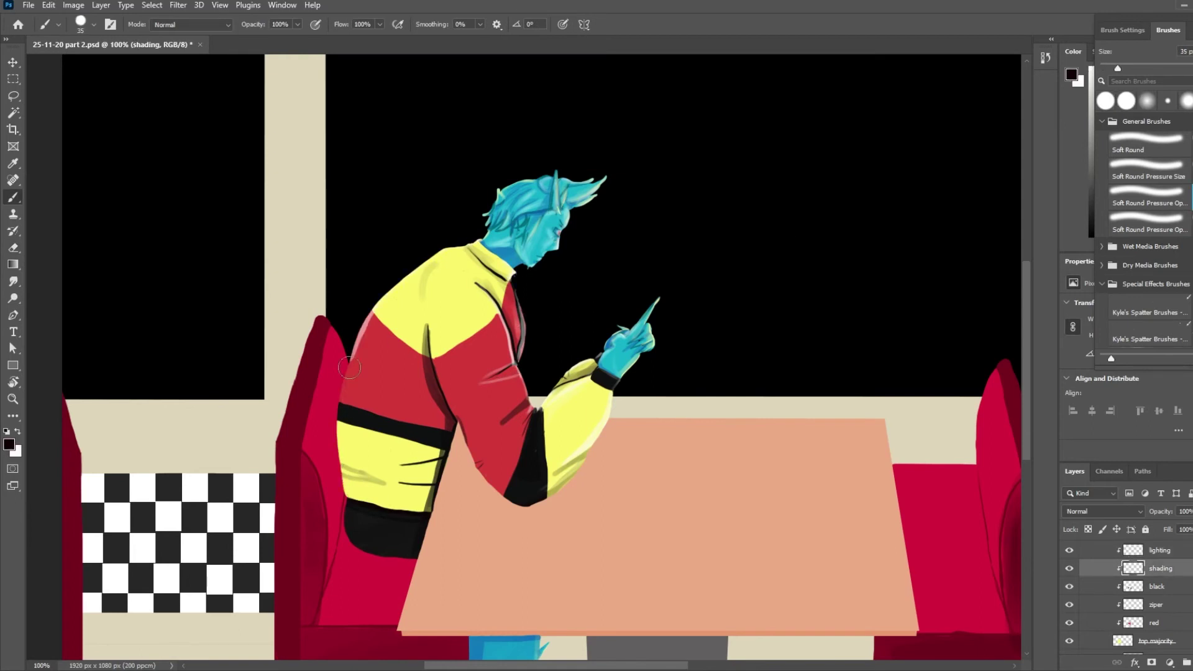
pyautogui.moveTo(345, 375)
pyautogui.mouseDown()
pyautogui.moveTo(389, 495)
pyautogui.moveTo(417, 439)
pyautogui.moveTo(416, 503)
pyautogui.moveTo(346, 467)
pyautogui.moveTo(408, 370)
pyautogui.moveTo(406, 509)
pyautogui.moveTo(551, 496)
pyautogui.moveTo(571, 444)
pyautogui.moveTo(497, 391)
pyautogui.moveTo(415, 477)
pyautogui.mouseUp()
pyautogui.hotkey('ctrl', 'z')
# - Try to rework the jacket shading with the Eraser and a Soft Round Pressure Opacity brush, undoing the strokes
pyautogui.press(']')
pyautogui.press(']')
pyautogui.press(']')
pyautogui.press(']')
pyautogui.press(']')
pyautogui.press(']')
pyautogui.press('e')
pyautogui.press('[')
pyautogui.press('[')
pyautogui.press('[')
pyautogui.press('[')
pyautogui.press('[')
pyautogui.press('[')
pyautogui.press('[')
pyautogui.hotkey('ctrl', 'z')
pyautogui.moveTo(554, 412)
pyautogui.mouseDown()
pyautogui.moveTo(597, 403)
pyautogui.moveTo(559, 456)
pyautogui.mouseUp()
pyautogui.click(1149, 198)
pyautogui.moveTo(516, 379); pyautogui.dragTo(476, 352)
pyautogui.hotkey('ctrl', 'z')
pyautogui.hotkey('ctrl', 'z')
pyautogui.hotkey('ctrl', 'z')
pyautogui.press('[')
pyautogui.press('[')
pyautogui.press('[')
pyautogui.press('[')
pyautogui.press('[')
pyautogui.press('[')
pyautogui.moveTo(547, 406)
pyautogui.mouseDown()
pyautogui.moveTo(609, 401)
pyautogui.moveTo(548, 434)
pyautogui.mouseUp()
pyautogui.moveTo(528, 407); pyautogui.dragTo(433, 331)
pyautogui.hotkey('ctrl', 'z')
pyautogui.hotkey('ctrl', 'z')
pyautogui.hotkey('ctrl', 'z')
pyautogui.hotkey('ctrl', 'z')
# - Try outlining a shadow shape across the jacket's back and sleeve with a smaller 15 px near-black brush
pyautogui.press('b')
pyautogui.press('[')
pyautogui.press('[')
pyautogui.press('[')
pyautogui.press('[')
pyautogui.press('[')
pyautogui.press('[')
pyautogui.press('[')
pyautogui.press('[')
pyautogui.press('[')
pyautogui.press('[')
pyautogui.press('[')
pyautogui.moveTo(352, 363)
pyautogui.mouseDown()
pyautogui.moveTo(424, 360)
pyautogui.moveTo(386, 406)
pyautogui.mouseUp()
pyautogui.hotkey('ctrl', 'z')
pyautogui.press(']')
pyautogui.moveTo(364, 318)
pyautogui.mouseDown()
pyautogui.moveTo(529, 502)
pyautogui.moveTo(447, 339)
pyautogui.mouseUp()
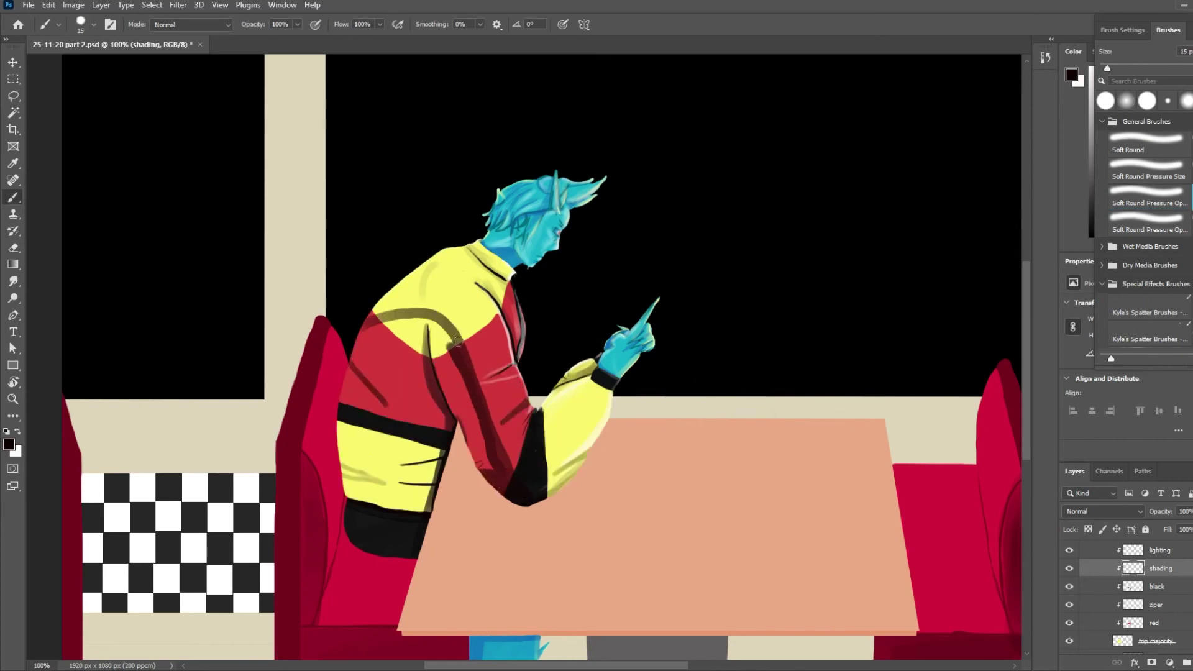
pyautogui.hotkey('ctrl', 'z')
pyautogui.hotkey('ctrl', 'z')
# - Fill the jacket's back and lower bands with dark shadow directly on the shading layer
pyautogui.moveTo(510, 496)
pyautogui.mouseDown()
pyautogui.moveTo(452, 378)
pyautogui.moveTo(348, 356)
pyautogui.mouseUp()
pyautogui.hotkey('ctrl', 'shift', 'z')
pyautogui.hotkey('ctrl', 'shift', 'z')
pyautogui.hotkey('ctrl', 'shift', 'z')
pyautogui.hotkey('ctrl', 'shift', 'z')
pyautogui.hotkey('ctrl', 'shift', 'z')
pyautogui.hotkey('ctrl', 'shift', 'z')
pyautogui.hotkey('ctrl', 'shift', 'z')
pyautogui.hotkey('ctrl', 'shift', 'z')
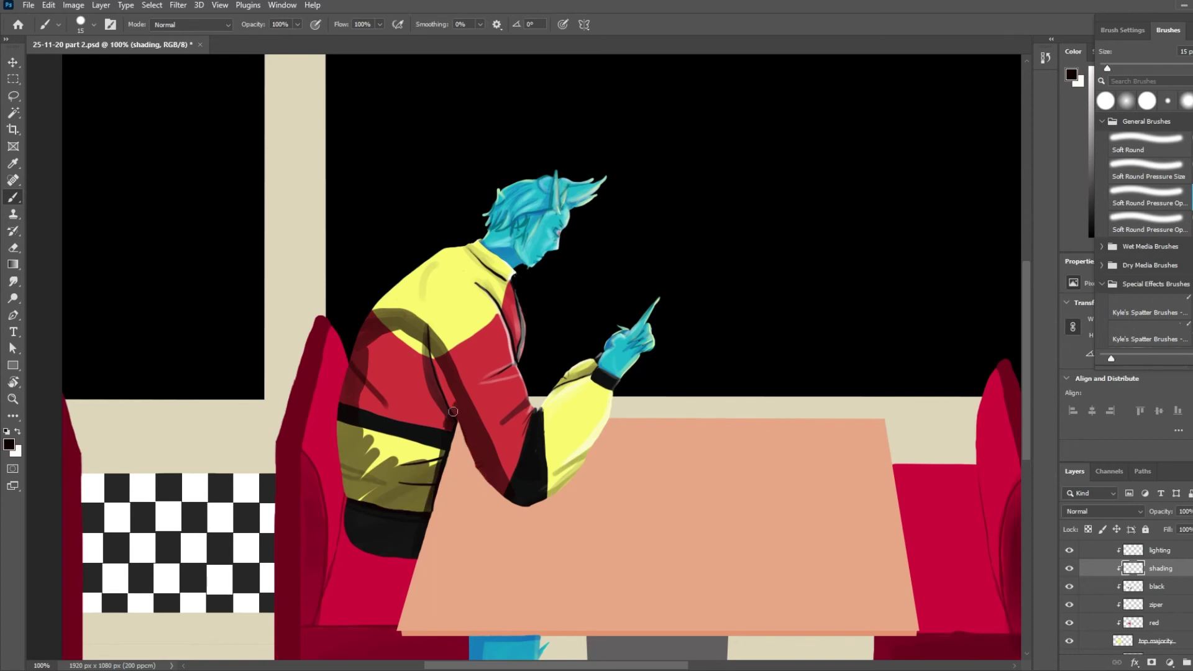
pyautogui.hotkey('ctrl', 'shift', 'z')
pyautogui.hotkey('ctrl', 'shift', 'z')
# - Try the Eraser on the lower yellow band, then undo the shadow painted over the jacket's back
pyautogui.press('e')
pyautogui.click(1105, 101)
pyautogui.moveTo(369, 477); pyautogui.dragTo(423, 444)
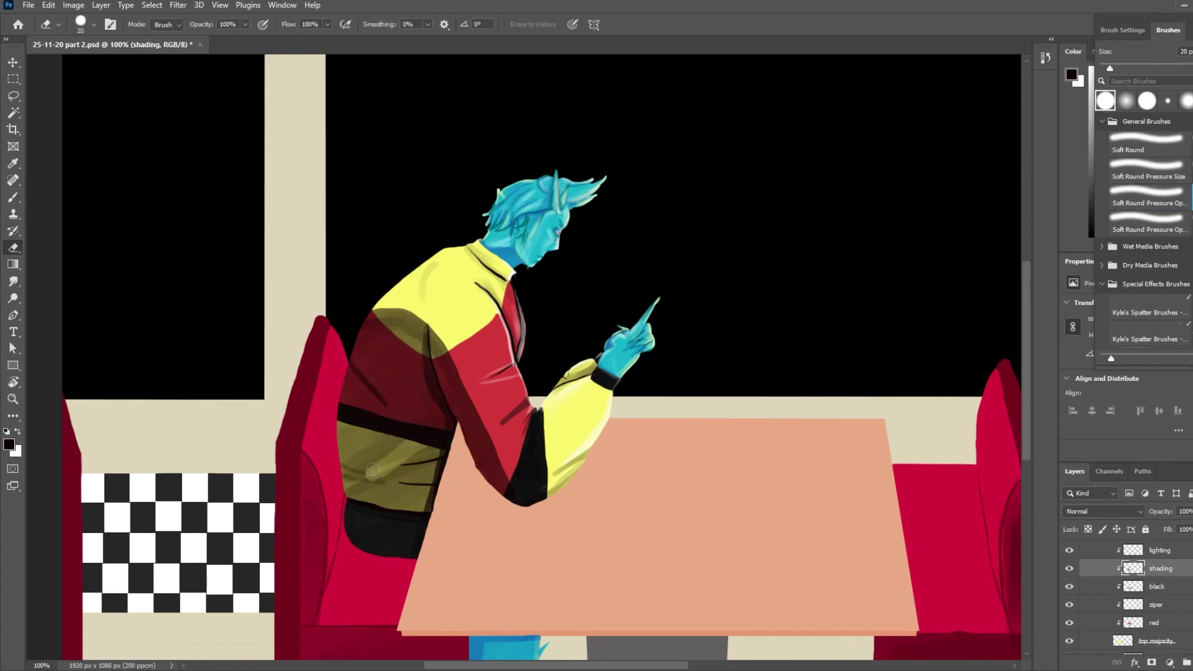
pyautogui.hotkey('ctrl', 'z')
pyautogui.hotkey('ctrl', 'z')
pyautogui.hotkey('ctrl', 'z')
pyautogui.hotkey('ctrl', 'z')
pyautogui.hotkey('ctrl', 'z')
pyautogui.hotkey('ctrl', 'z')
pyautogui.hotkey('ctrl', 'z')
pyautogui.hotkey('ctrl', 'z')
# - Add a layer named shading 2 above shading and paint a 15 px dark shadow along the sleeve's rear edge
pyautogui.click(1192, 662)
pyautogui.doubleClick(1163, 568)
pyautogui.write('shading 2')
pyautogui.press('Return')
pyautogui.press('b')
pyautogui.moveTo(427, 325); pyautogui.dragTo(507, 493)
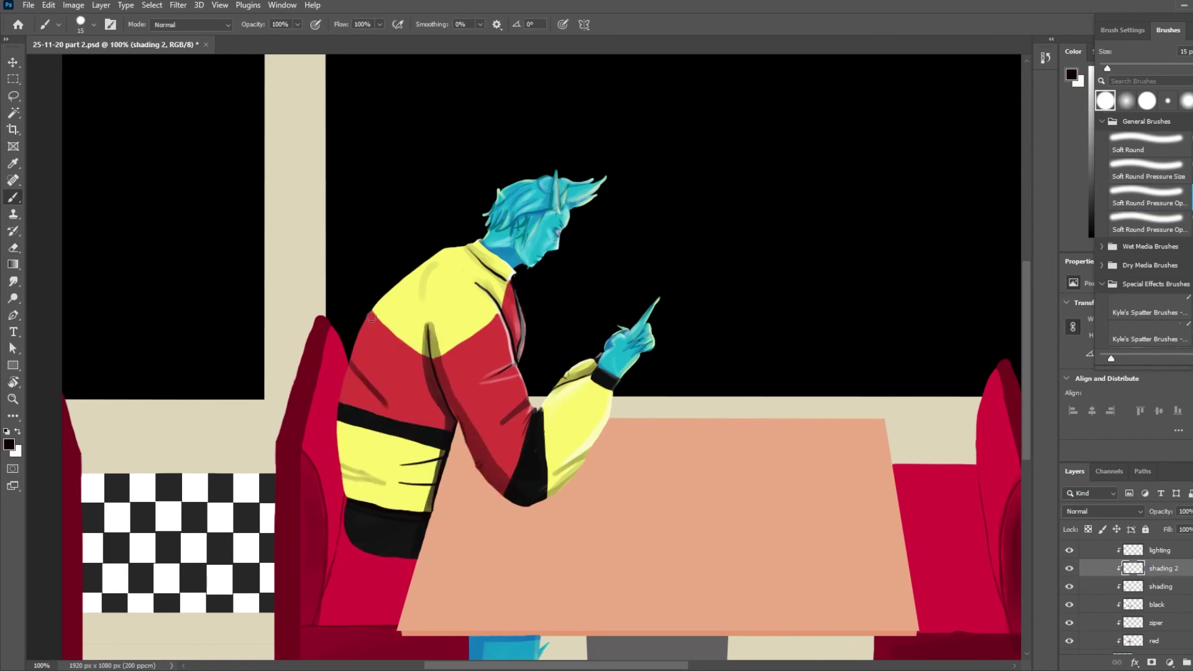
# - Try outlining the shadow along the jacket's back and lower yellow band on shading 2, then undo the strokes
pyautogui.moveTo(374, 311)
pyautogui.mouseDown()
pyautogui.moveTo(423, 369)
pyautogui.moveTo(414, 351)
pyautogui.moveTo(341, 401)
pyautogui.mouseUp()
pyautogui.moveTo(341, 424)
pyautogui.mouseDown()
pyautogui.moveTo(434, 507)
pyautogui.moveTo(442, 458)
pyautogui.mouseUp()
pyautogui.hotkey('ctrl', 'z')
pyautogui.hotkey('ctrl', 'z')
pyautogui.hotkey('ctrl', 'z')
pyautogui.hotkey('ctrl', 'z')
pyautogui.hotkey('ctrl', 'z')
# - Enlarge the brush and shade the jacket's back from below the shoulder through the lower bands on shading 2
pyautogui.press(']')
pyautogui.press(']')
pyautogui.press(']')
pyautogui.press(']')
pyautogui.press(']')
pyautogui.press(']')
pyautogui.moveTo(362, 324)
pyautogui.mouseDown()
pyautogui.moveTo(415, 472)
pyautogui.moveTo(385, 387)
pyautogui.mouseUp()
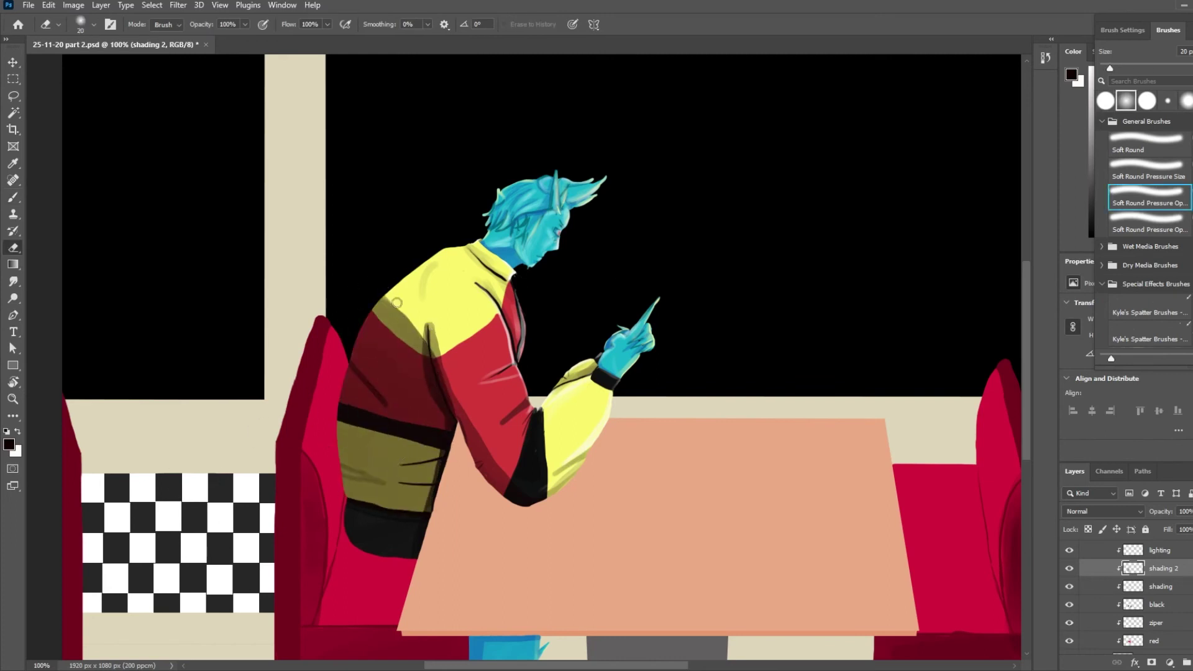
# - Return to the wind breaker's lighting layer and paint a 9 px near-white highlight along the rear shoulder edge
pyautogui.press('c')
pyautogui.hotkey('alt', ']')
pyautogui.press('b')
pyautogui.press('x')
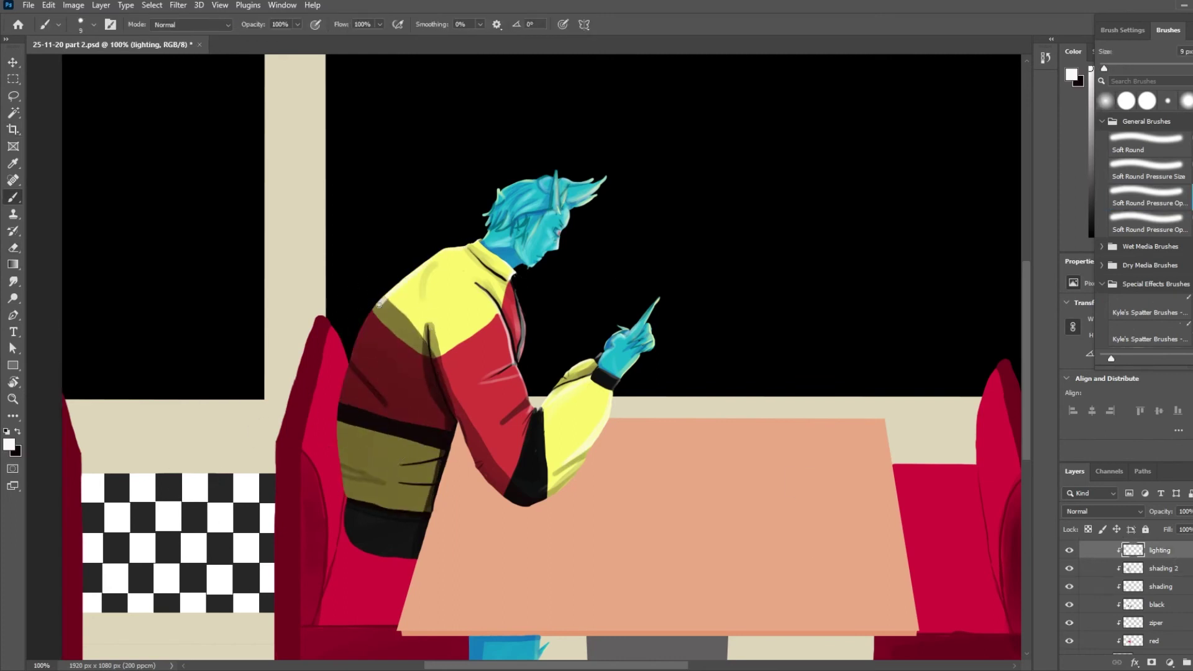
pyautogui.click(1147, 100)
pyautogui.moveTo(379, 305)
pyautogui.mouseDown()
pyautogui.moveTo(356, 344)
pyautogui.moveTo(361, 329)
pyautogui.mouseUp()
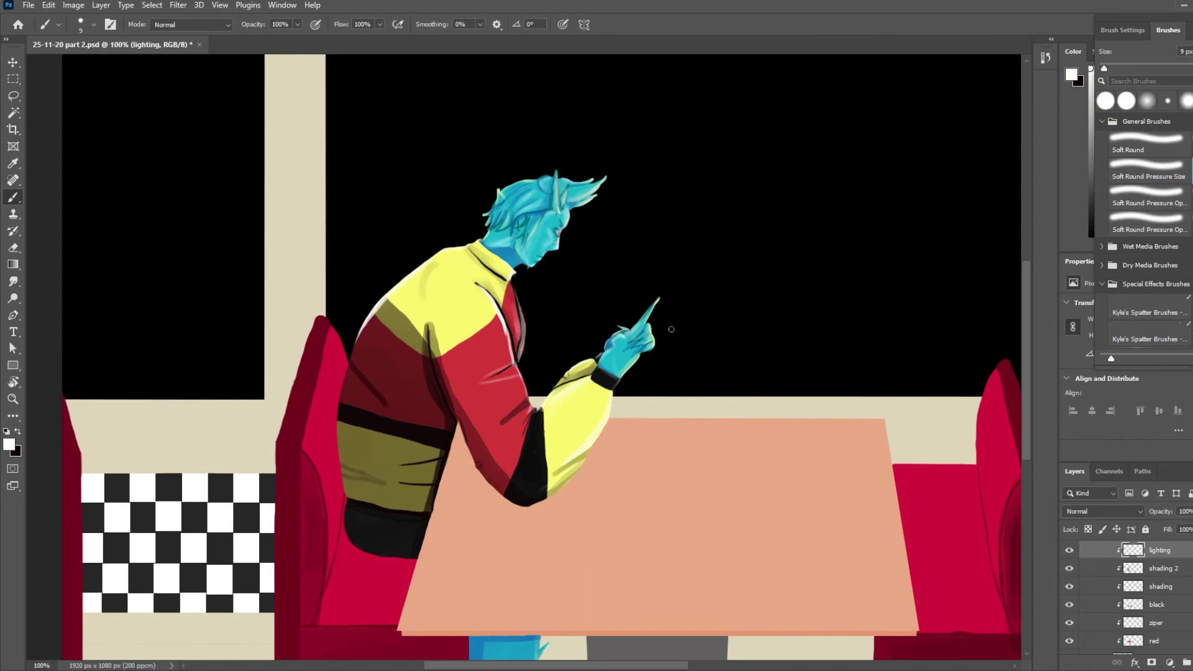
pyautogui.hotkey('ctrl', '0')
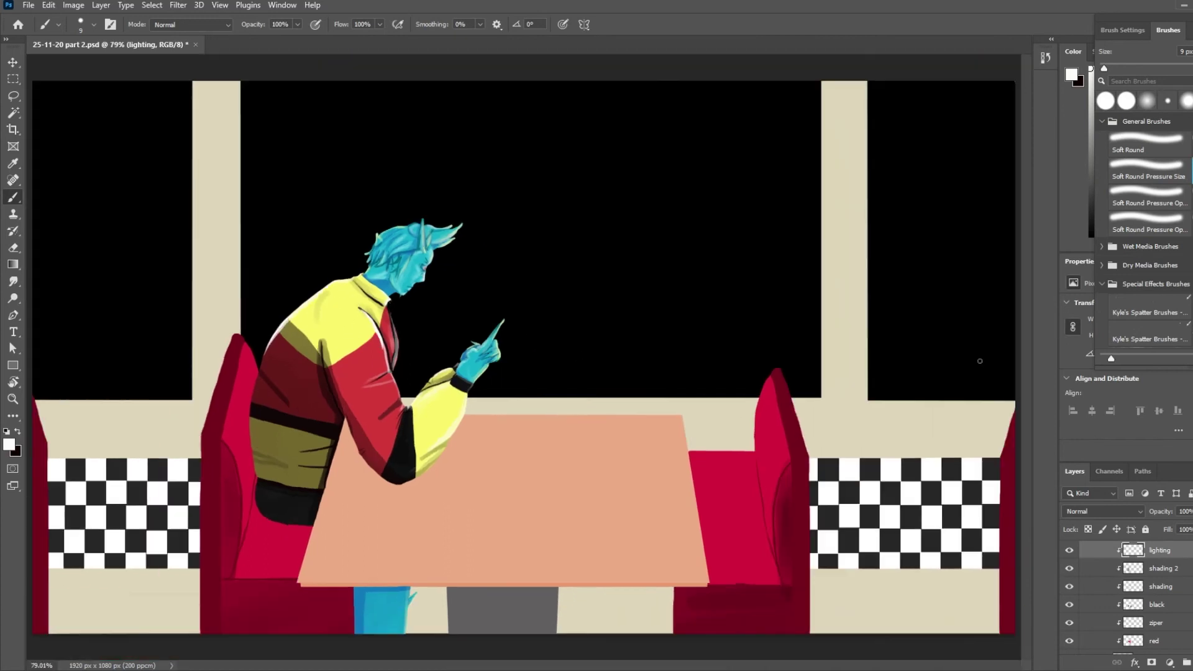
pyautogui.click(1103, 510)
pyautogui.click(1171, 578)
pyautogui.click(1109, 512)
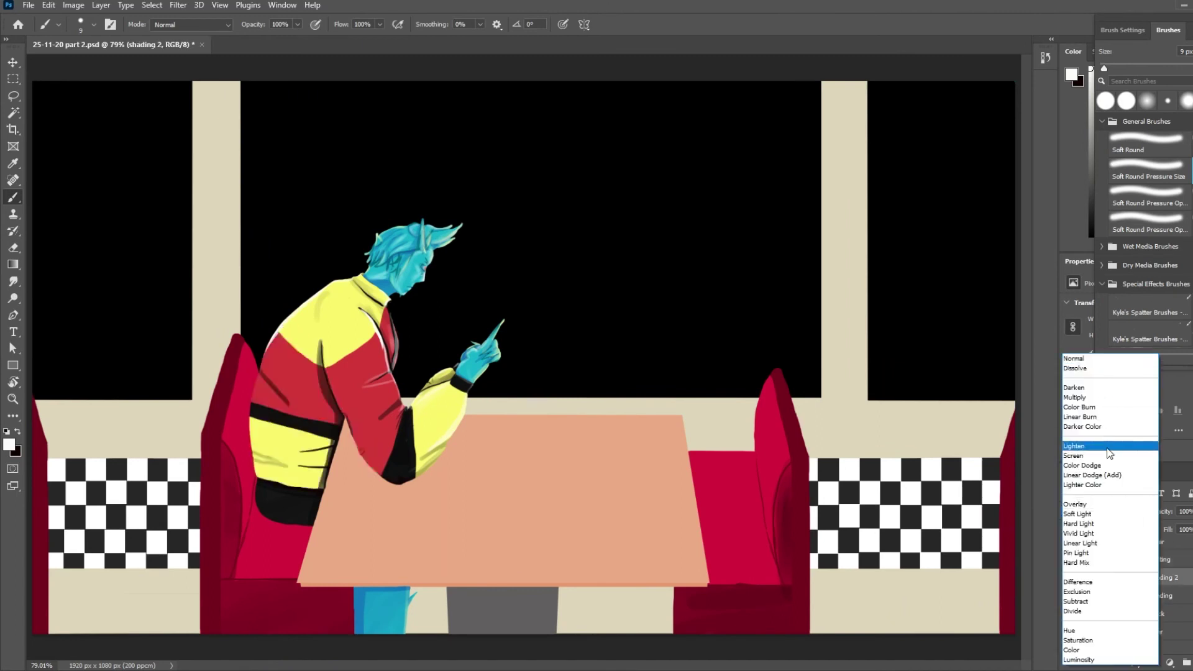
pyautogui.click(1169, 596)
pyautogui.click(1110, 512)
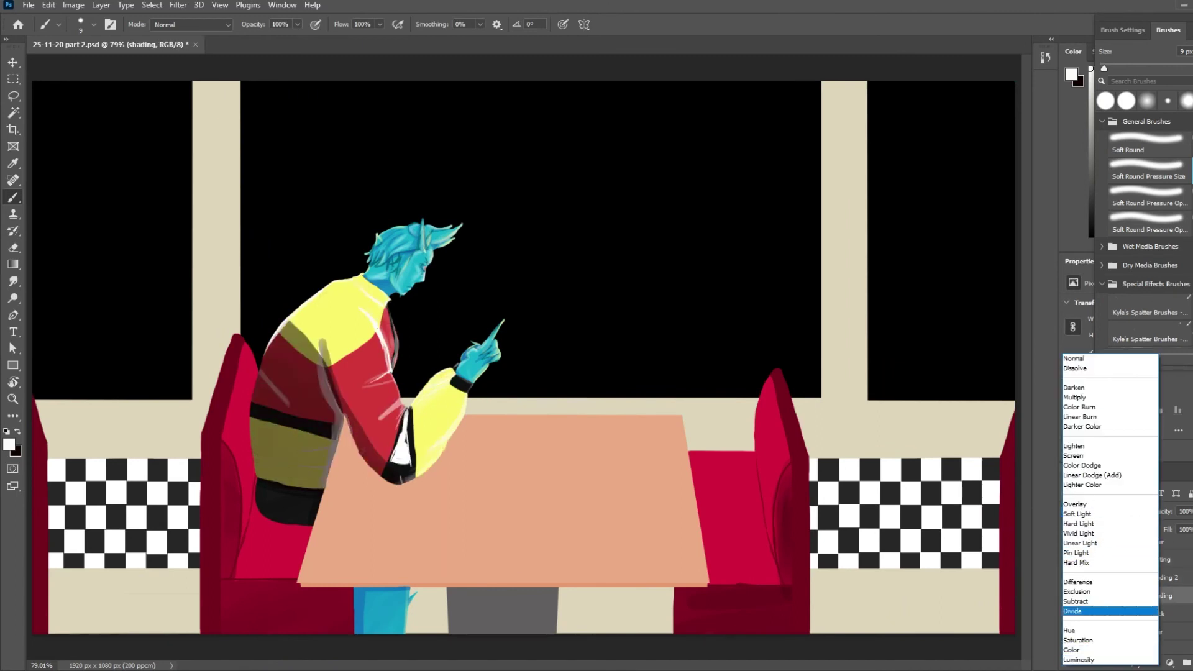
pyautogui.press('Escape')
# - Select the painted area of the wind breaker's shading layer, repaint its folds with dark red and dark navy, and deselect
pyautogui.keyDown('ctrl'); pyautogui.click(1133, 578); pyautogui.keyUp('ctrl')
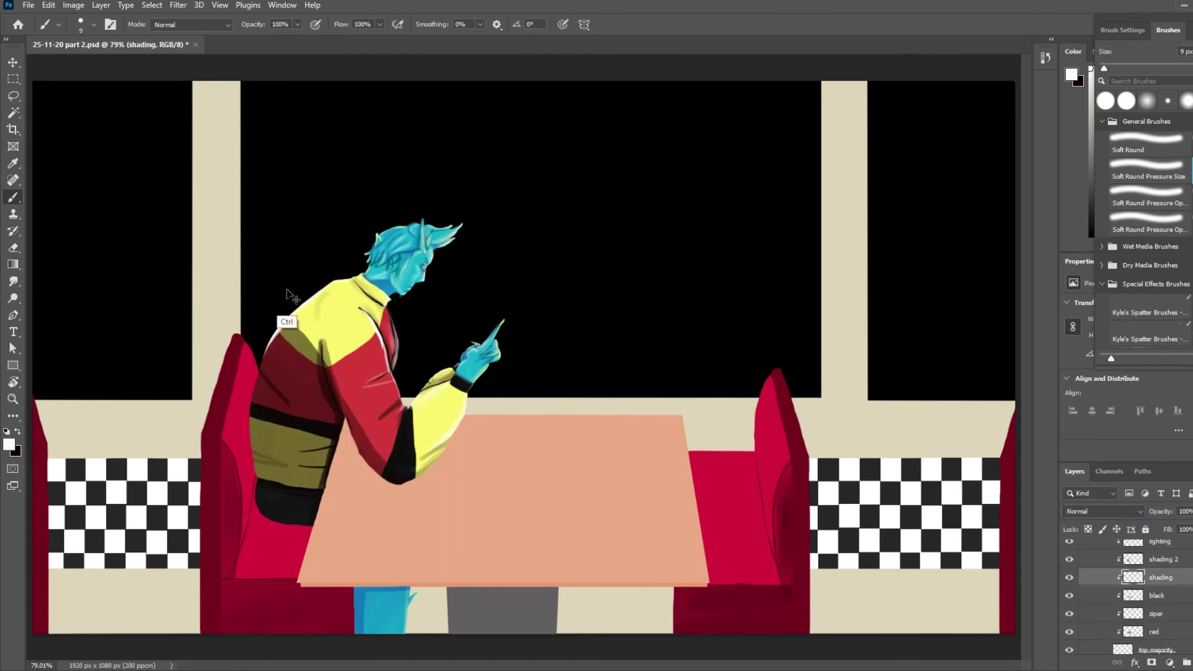
pyautogui.click(17, 431)
pyautogui.click(9, 445)
pyautogui.click(745, 147)
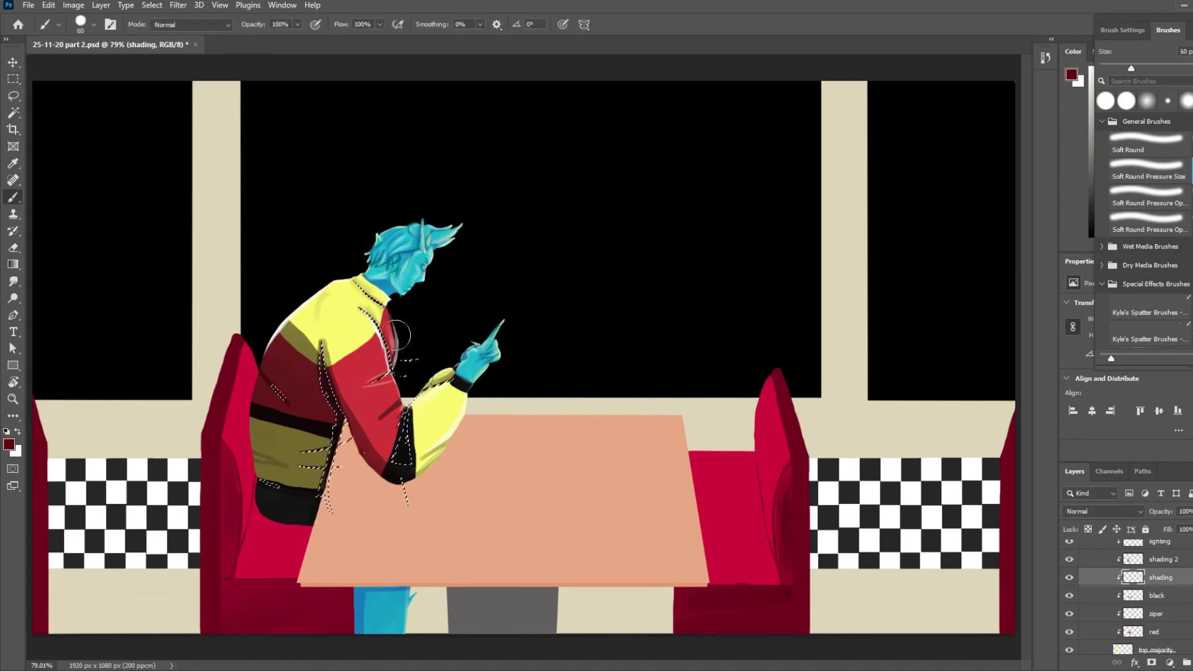
pyautogui.moveTo(367, 311)
pyautogui.mouseDown()
pyautogui.moveTo(398, 379)
pyautogui.moveTo(401, 460)
pyautogui.mouseUp()
pyautogui.click(9, 444)
pyautogui.click(630, 205)
pyautogui.click(746, 147)
pyautogui.hotkey('ctrl', 'd')
pyautogui.press('m')
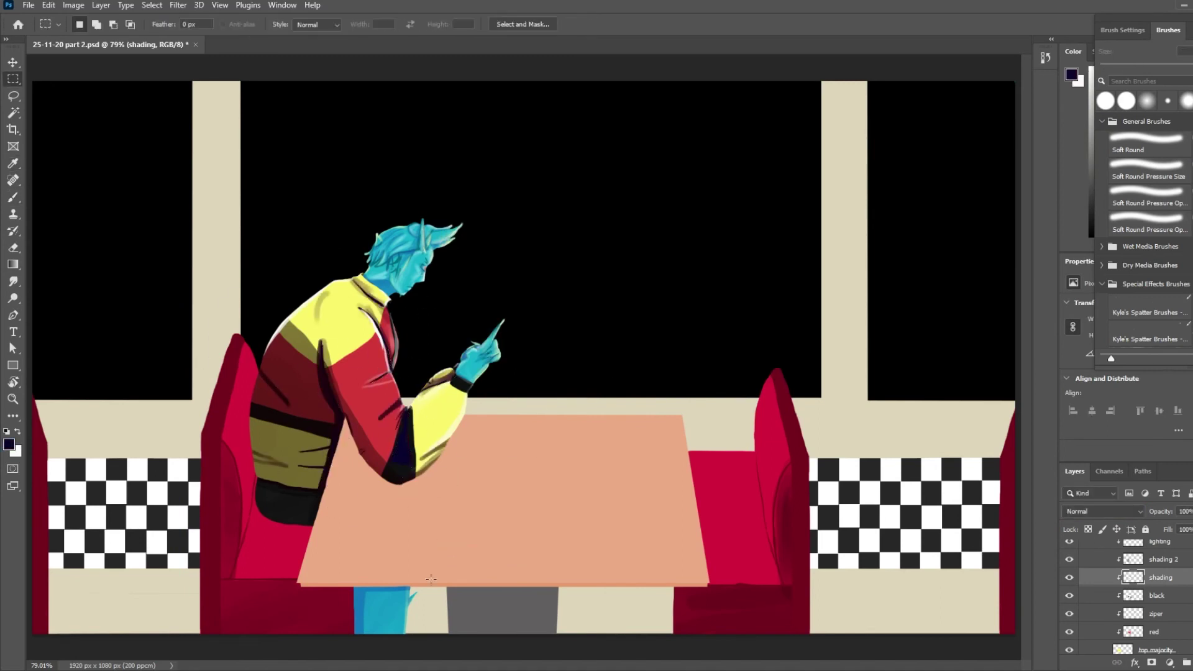
# - Select the painted area of shading 2 and repaint the jacket's back shadow dark navy with a 125 px brush
pyautogui.click(1144, 562)
pyautogui.moveTo(160, 222); pyautogui.dragTo(740, 586)
pyautogui.hotkey('ctrl', 't')
pyautogui.press('Return')
pyautogui.keyDown('ctrl'); pyautogui.click(1133, 560); pyautogui.keyUp('ctrl')
pyautogui.press('b')
pyautogui.moveTo(286, 354); pyautogui.dragTo(279, 460)
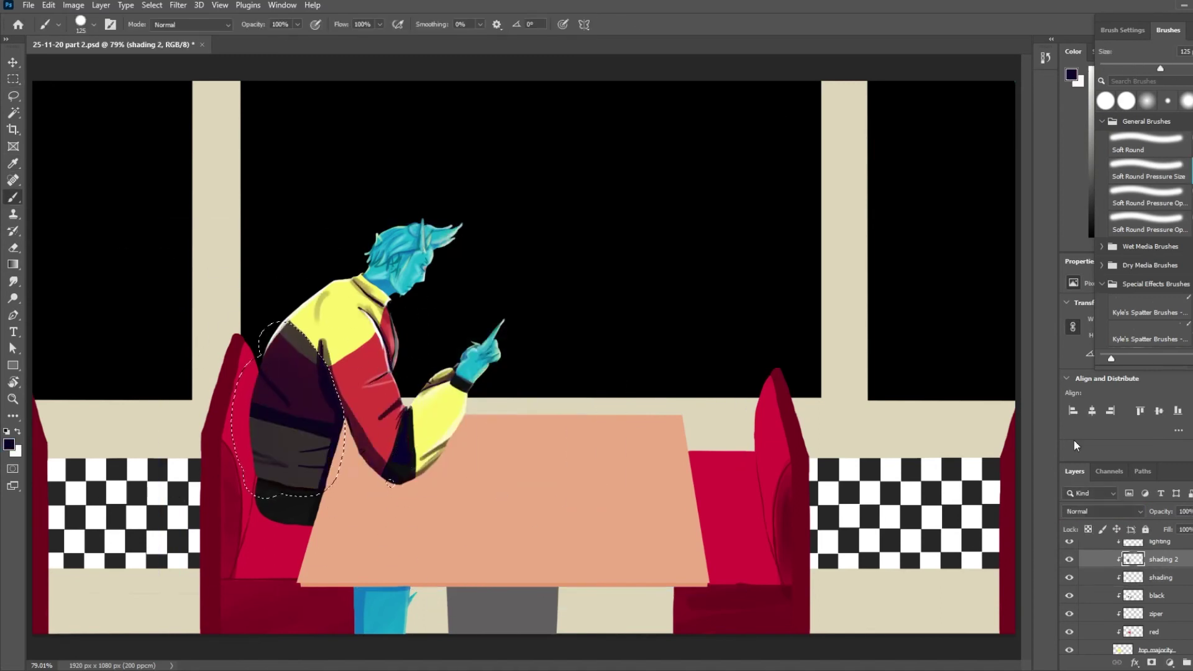
# - Set the wind breaker's shading 2 and shading layers to Hard Light, keep its lighting layer on Normal, and clear the selection
pyautogui.click(1103, 512)
pyautogui.click(1081, 525)
pyautogui.click(1172, 582)
pyautogui.click(1101, 513)
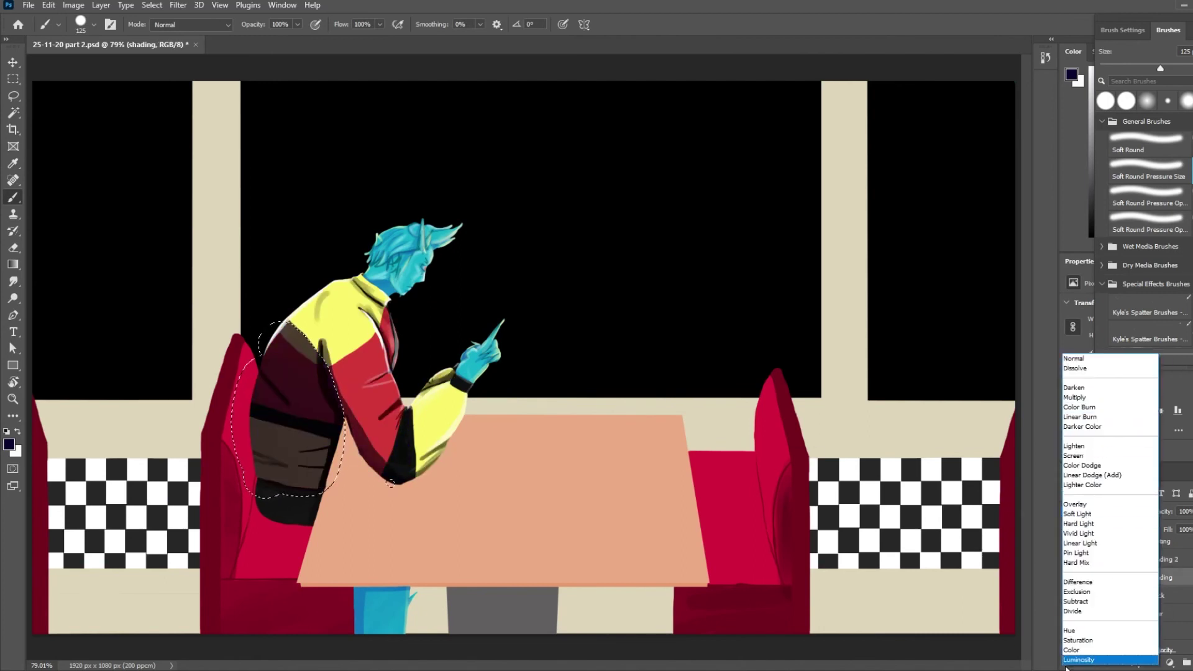
pyautogui.click(1078, 524)
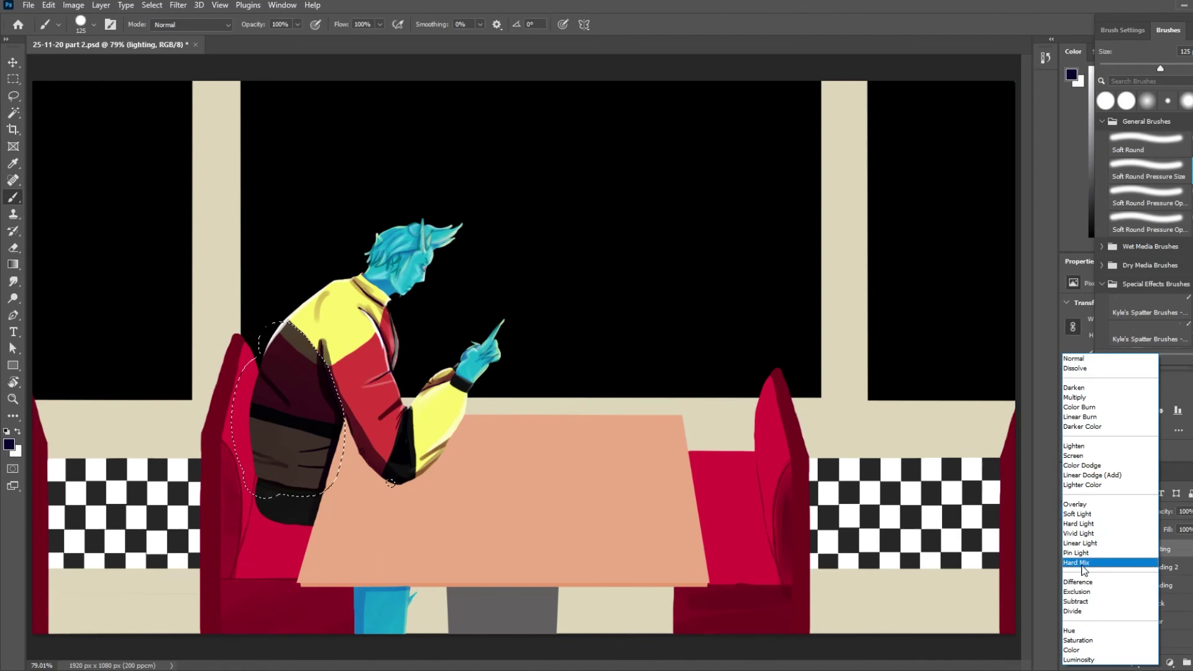
pyautogui.click(1084, 358)
pyautogui.press('m')
pyautogui.click(742, 348)
pyautogui.click(1160, 585)
pyautogui.click(1103, 512)
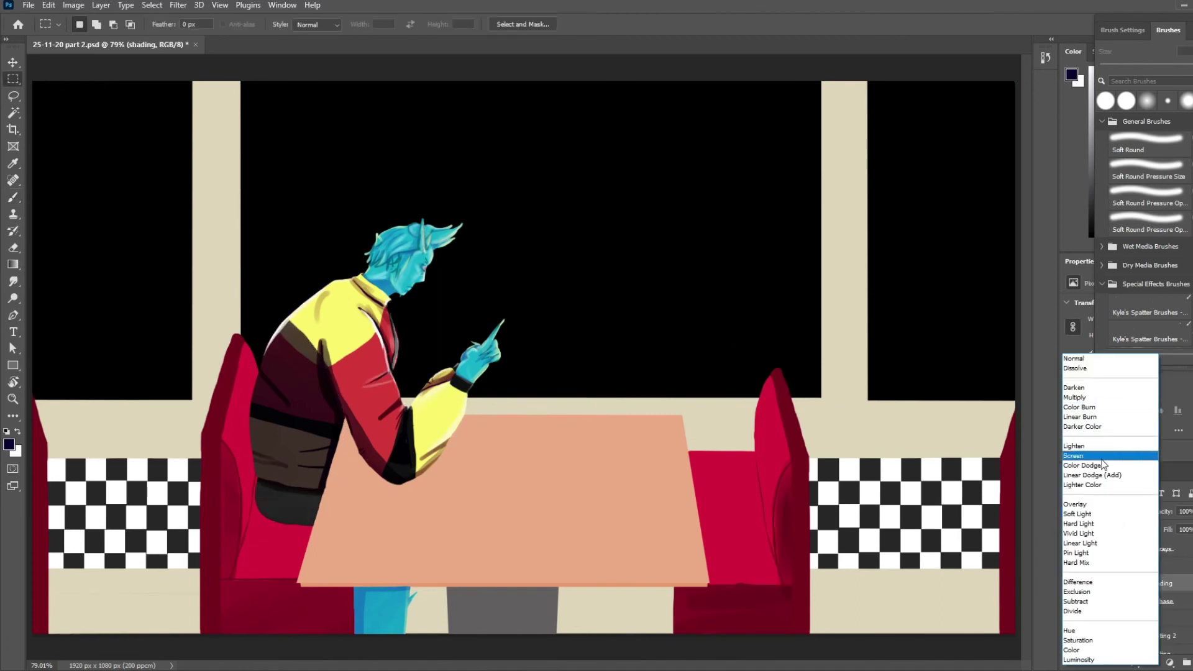
pyautogui.press('Escape')
# - Add a layer named phone in the Crux group and paint a 60 px light cyan patch by the hand at 24% opacity
pyautogui.scroll(2, 1137, 609)
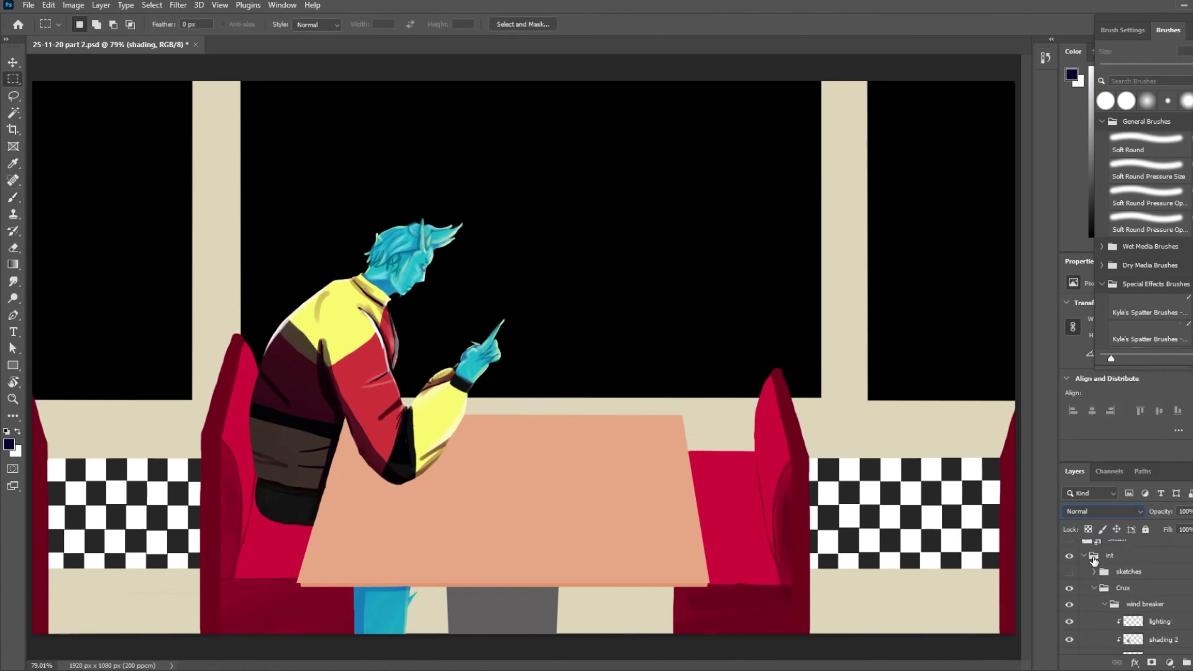
pyautogui.click(1139, 588)
pyautogui.click(9, 445)
pyautogui.click(475, 161)
pyautogui.moveTo(632, 209); pyautogui.dragTo(632, 233)
pyautogui.click(531, 163)
pyautogui.click(746, 148)
pyautogui.press('b')
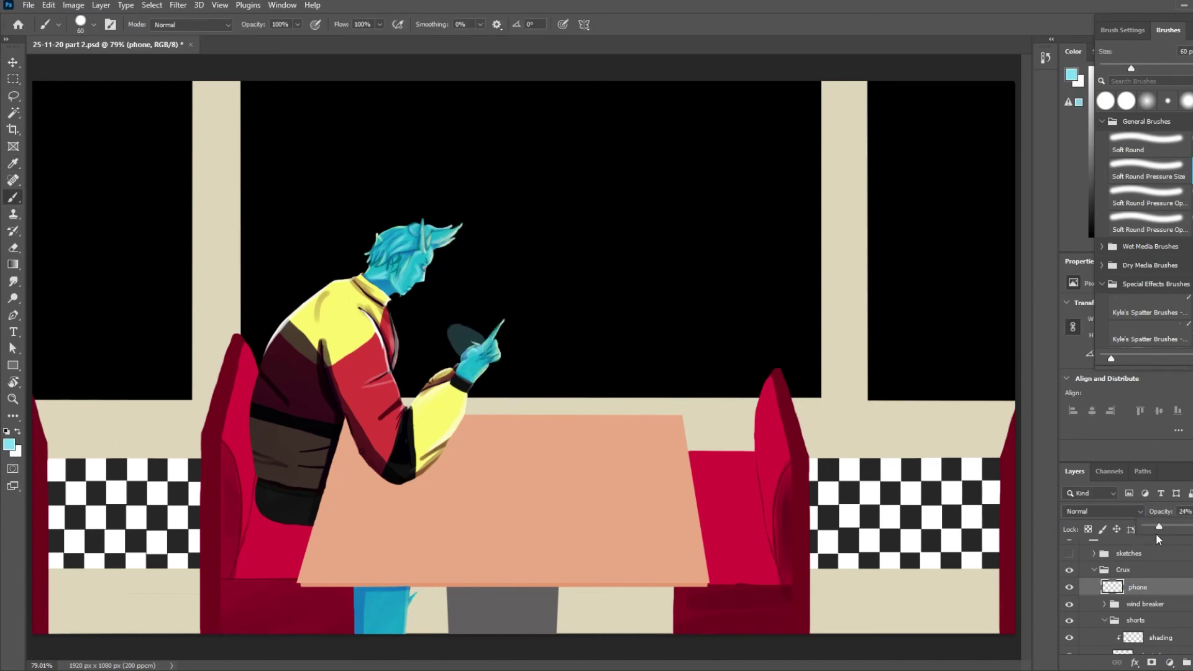
# - Place the phone layer below the crux ice group and erase the cyan patch painted by the hand
pyautogui.press('e')
pyautogui.scroll(-3, 1150, 597)
pyautogui.click(1153, 611)
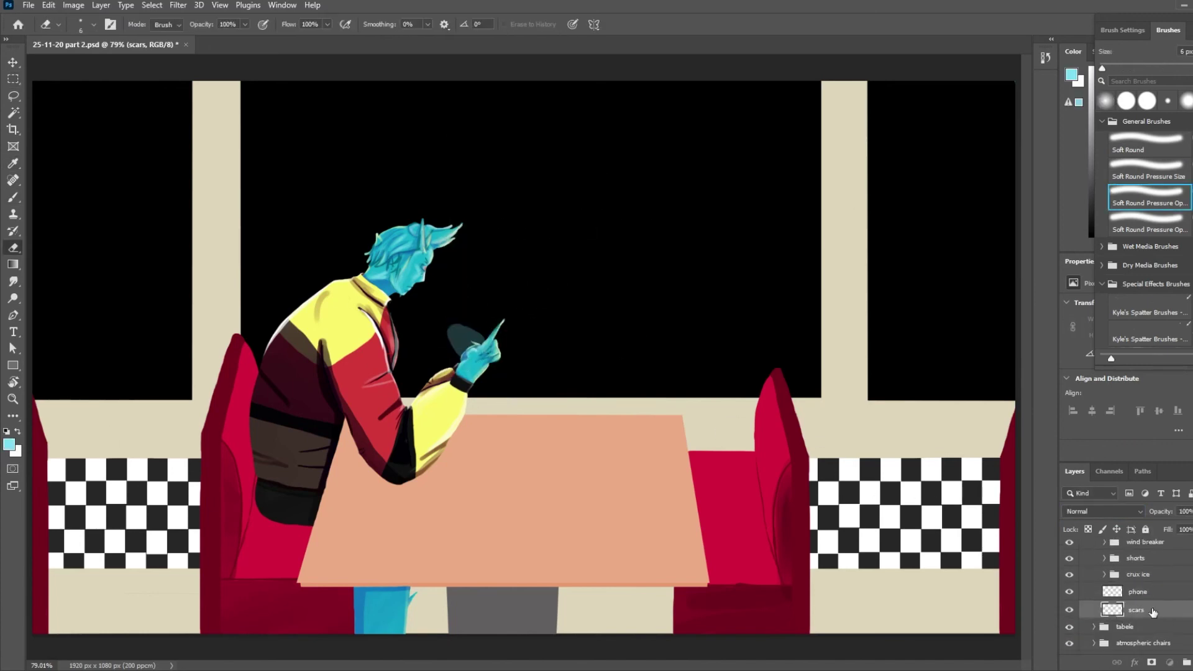
pyautogui.click(1151, 593)
pyautogui.press('v')
pyautogui.press('e')
pyautogui.moveTo(459, 329)
pyautogui.mouseDown()
pyautogui.moveTo(491, 347)
pyautogui.moveTo(461, 353)
pyautogui.mouseUp()
pyautogui.press('b')
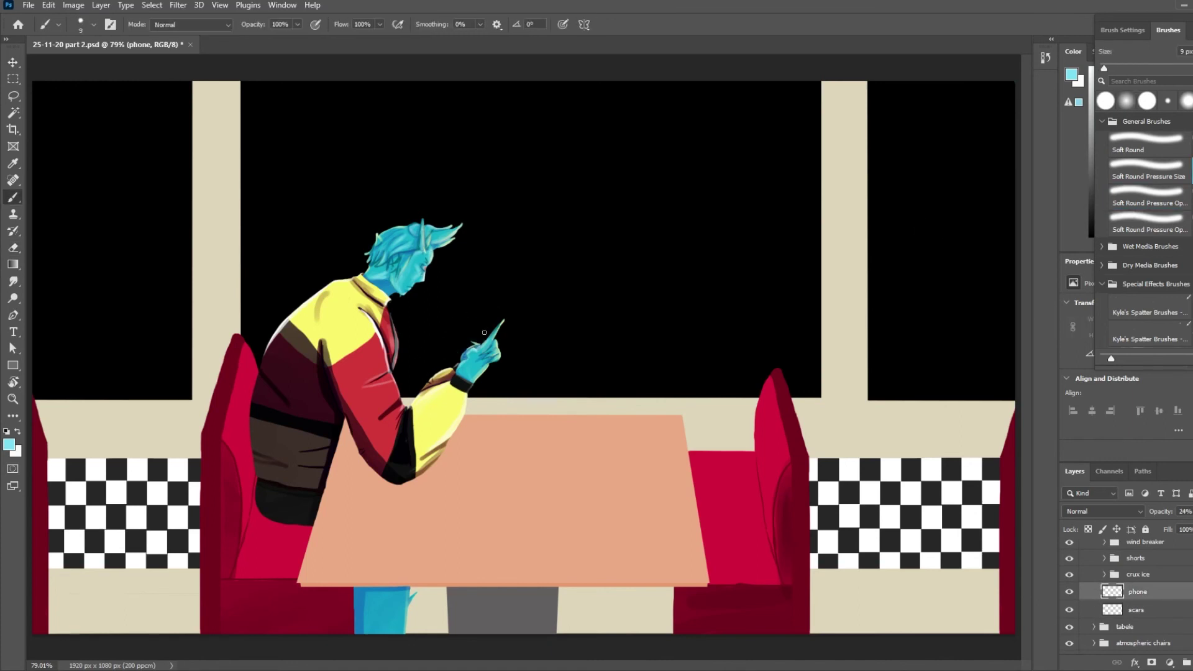
# - Draw the phone as a light cyan Pen tool shape of about 45 by 41 px at the hand, and move the floating brushes window aside
pyautogui.press('p')
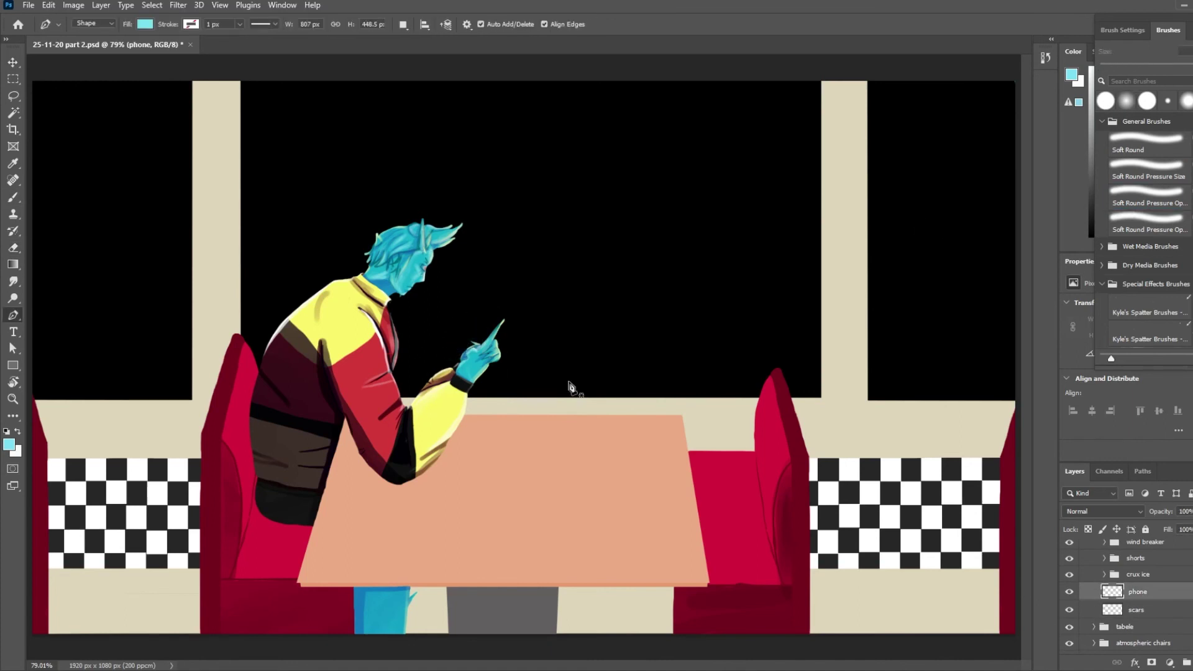
pyautogui.doubleClick(1115, 594)
pyautogui.click(746, 163)
pyautogui.moveTo(1144, 18); pyautogui.dragTo(855, 26)
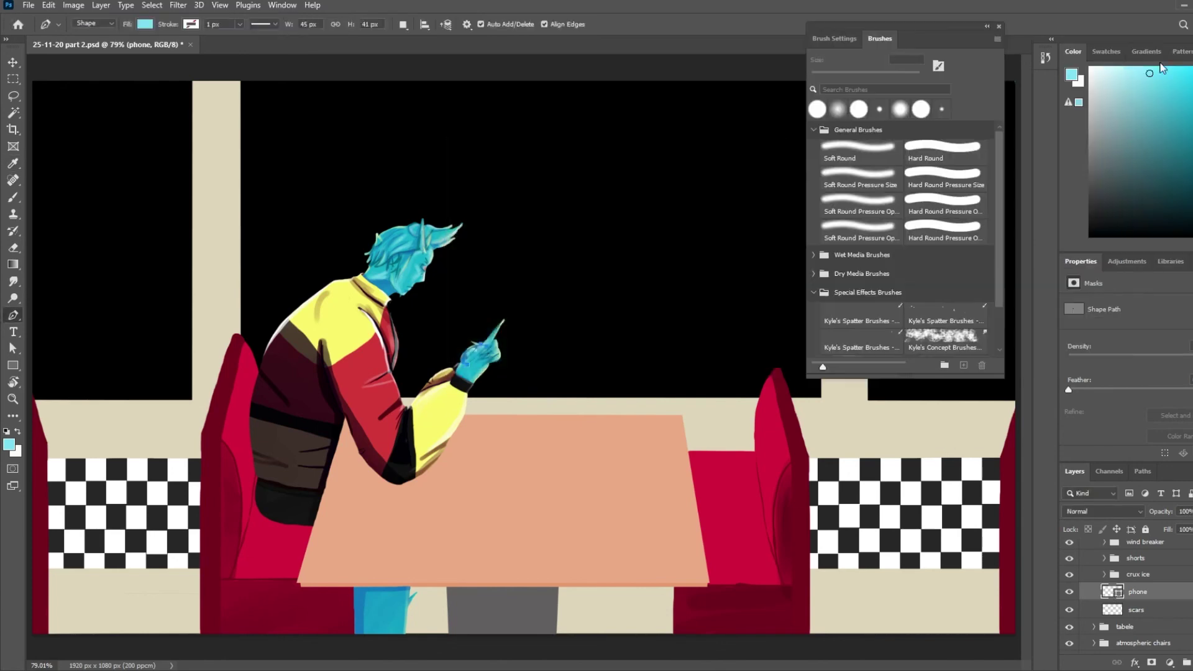
pyautogui.click(999, 39)
pyautogui.click(1164, 66)
# - Add an Outer Glow to the phone shape and set the start colour of its gradient to light cyan
pyautogui.rightClick(1128, 591)
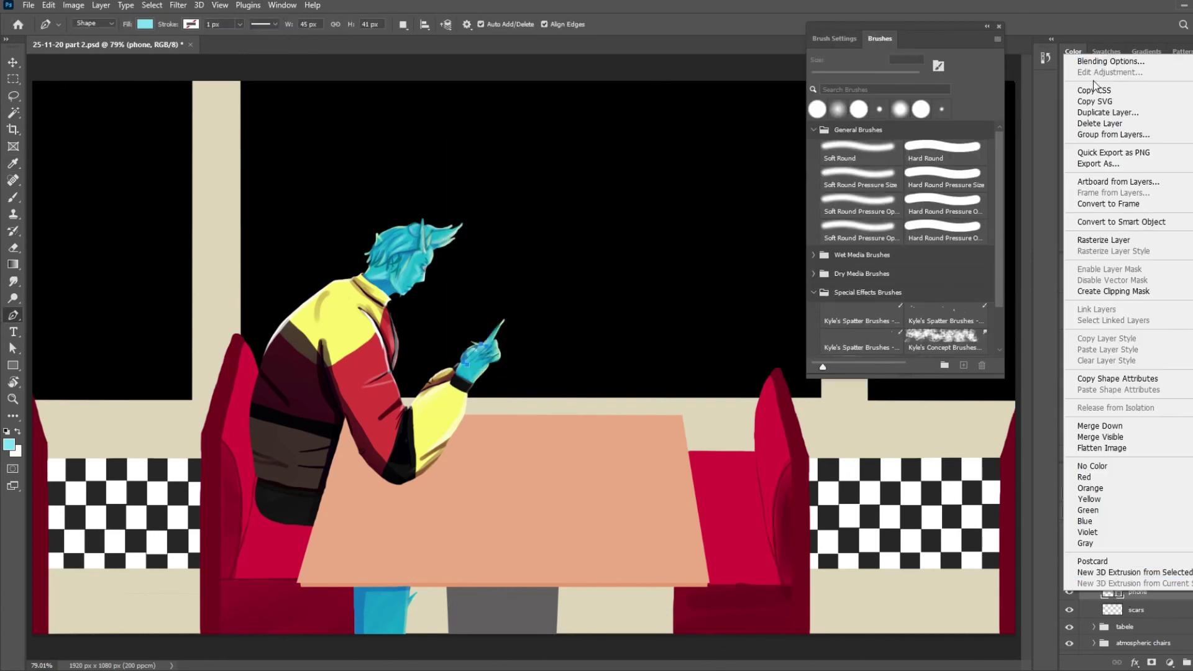
pyautogui.click(1111, 62)
pyautogui.click(633, 189)
pyautogui.click(633, 190)
pyautogui.click(659, 356)
pyautogui.click(895, 223)
pyautogui.doubleClick(513, 342)
pyautogui.click(502, 161)
pyautogui.click(744, 148)
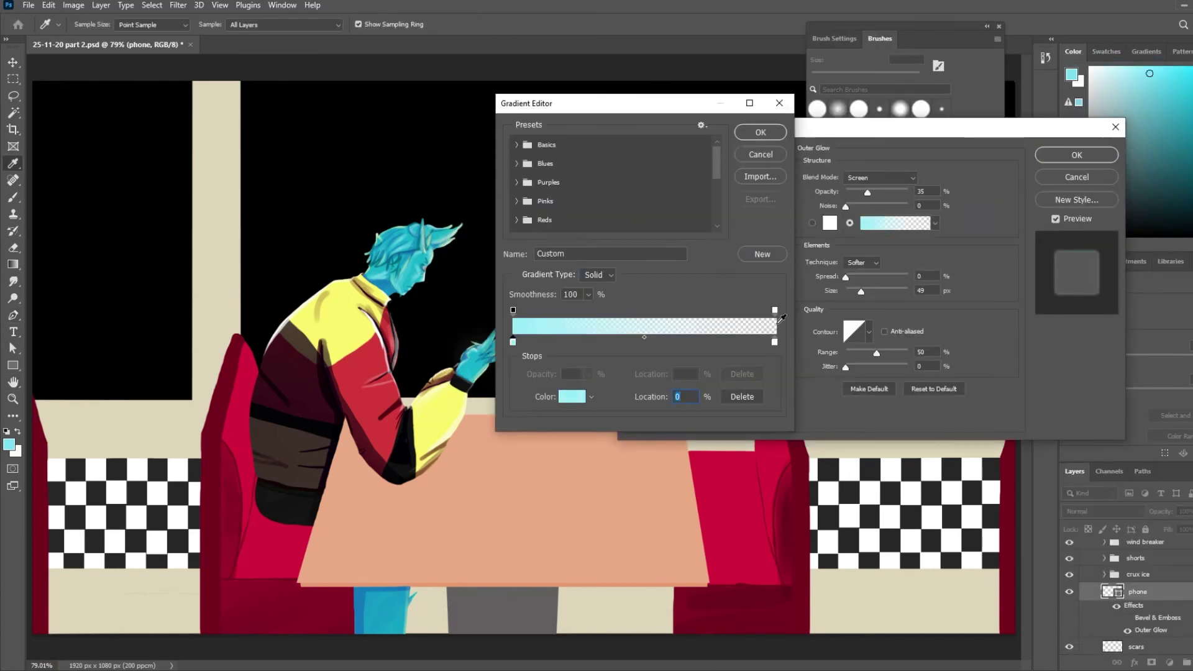
# - Set the outer glow gradient's end colour to pale cyan, with spread 33%, size 38 px and range 20%, and apply the style
pyautogui.doubleClick(775, 341)
pyautogui.click(504, 158)
pyautogui.moveTo(633, 233); pyautogui.dragTo(634, 226)
pyautogui.click(743, 147)
pyautogui.click(761, 132)
pyautogui.moveTo(845, 277); pyautogui.dragTo(865, 278)
pyautogui.moveTo(861, 292); pyautogui.dragTo(865, 281)
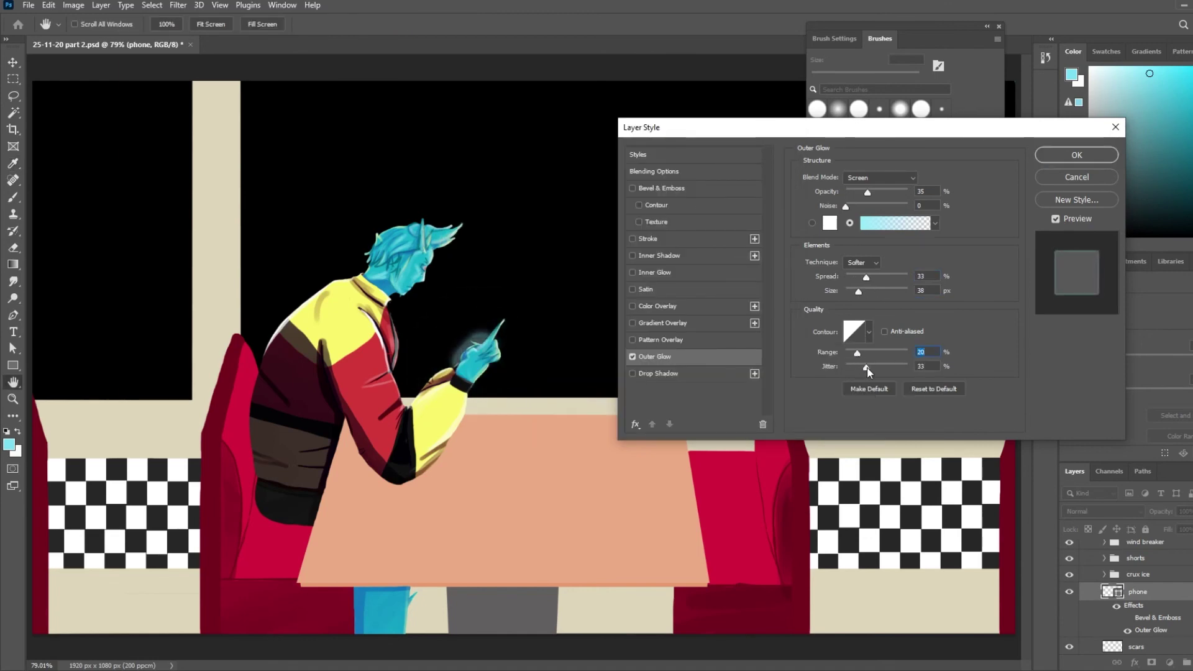
pyautogui.press('Return')
# - Choose a different fill swatch for the phone shape
pyautogui.press('a')
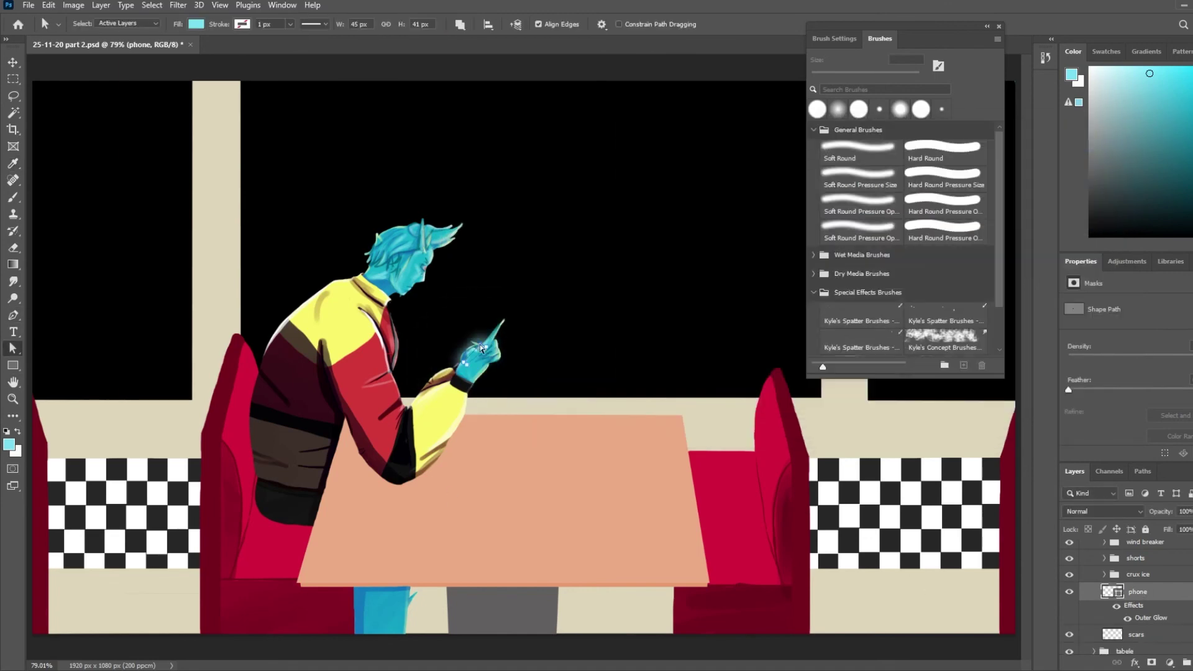
pyautogui.click(197, 24)
pyautogui.click(85, 143)
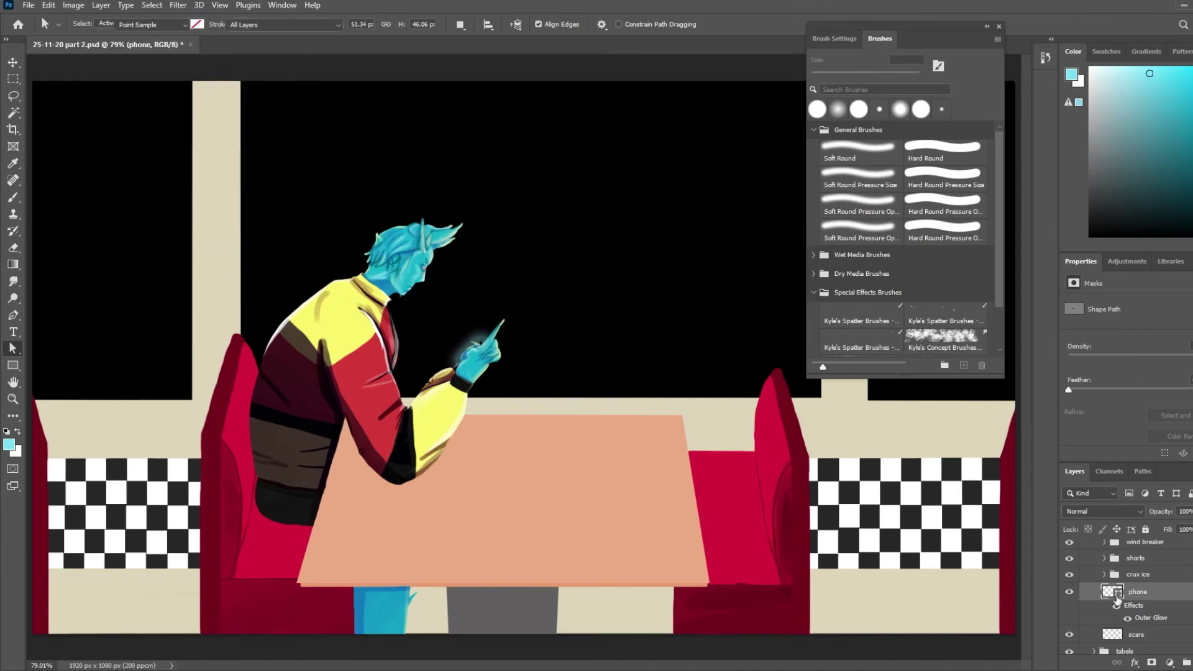
# - Add an Inner Glow to the phone shape, editing both colour stops of its gradient, and apply the style
pyautogui.doubleClick(1133, 605)
pyautogui.click(674, 359)
pyautogui.click(659, 273)
pyautogui.click(895, 222)
pyautogui.doubleClick(514, 341)
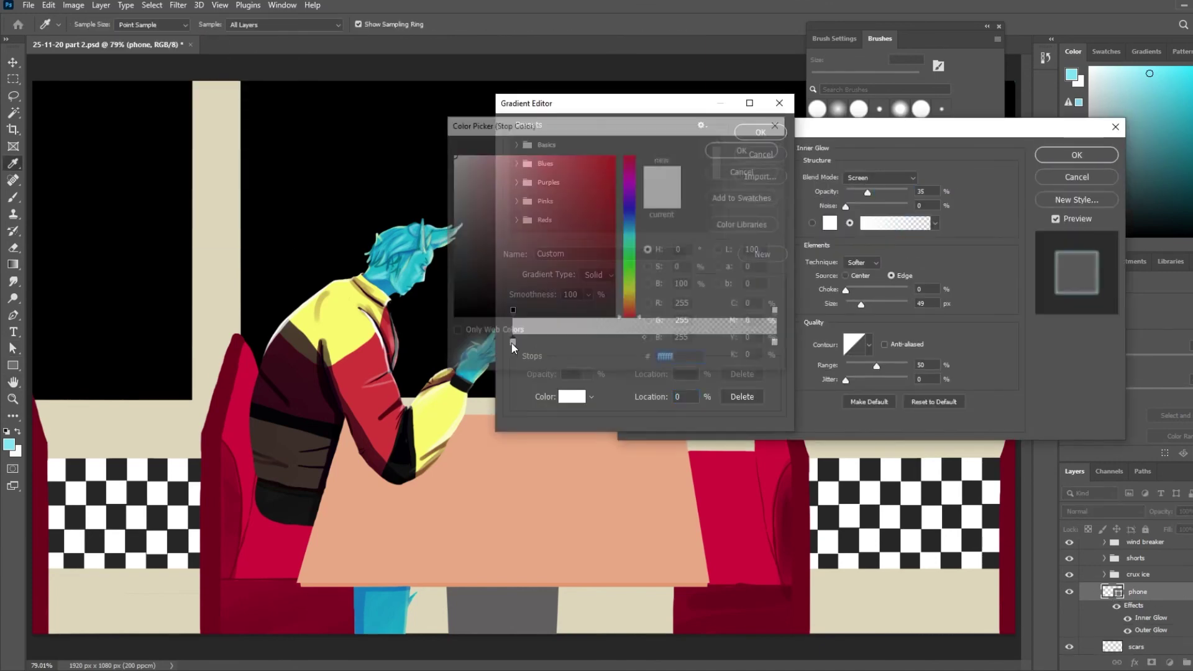
pyautogui.click(749, 148)
pyautogui.doubleClick(775, 341)
pyautogui.click(749, 148)
pyautogui.click(751, 124)
pyautogui.click(1077, 155)
pyautogui.doubleClick(1159, 626)
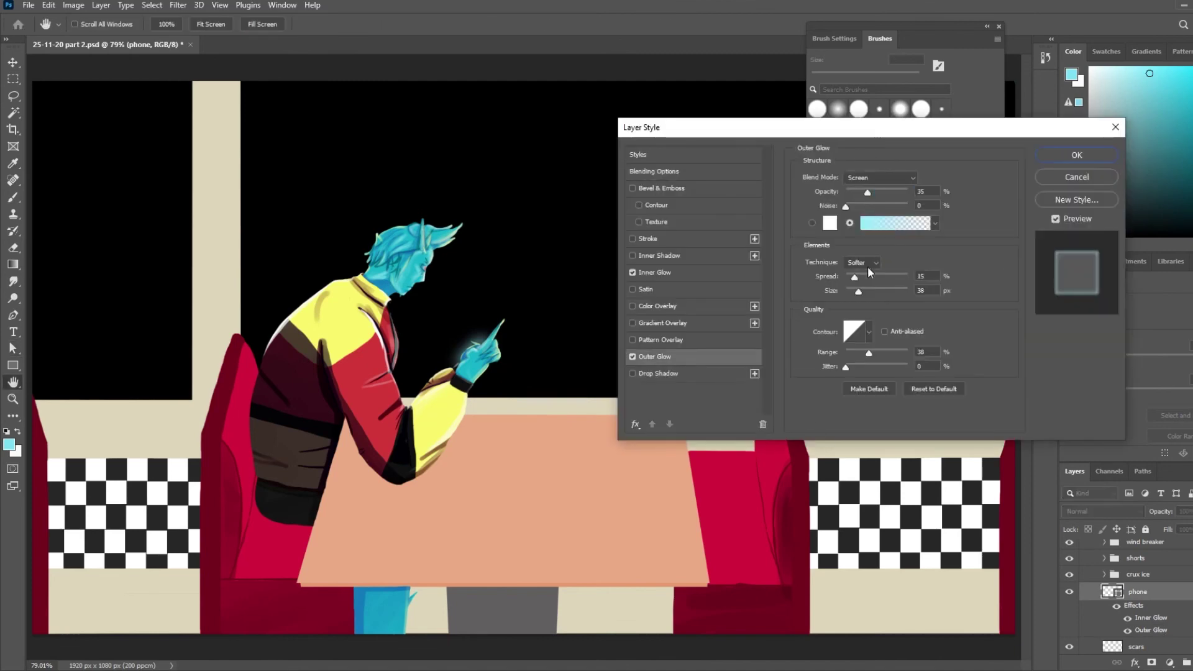
pyautogui.moveTo(859, 292); pyautogui.dragTo(867, 292)
pyautogui.moveTo(864, 279); pyautogui.dragTo(856, 279)
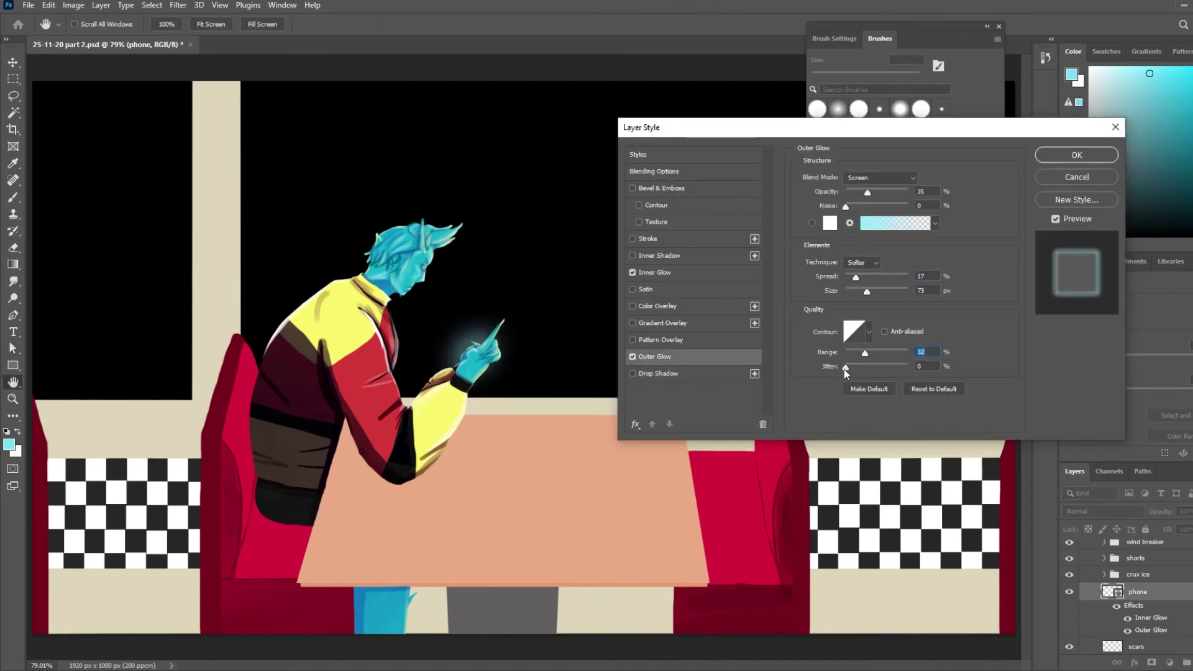
pyautogui.click(1077, 178)
# - Move the scars layer into the crux ice group as a clipped layer between shading and Layer 12
pyautogui.click(1105, 575)
pyautogui.click(1105, 575)
pyautogui.scroll(-1, 1112, 584)
pyautogui.click(1137, 625)
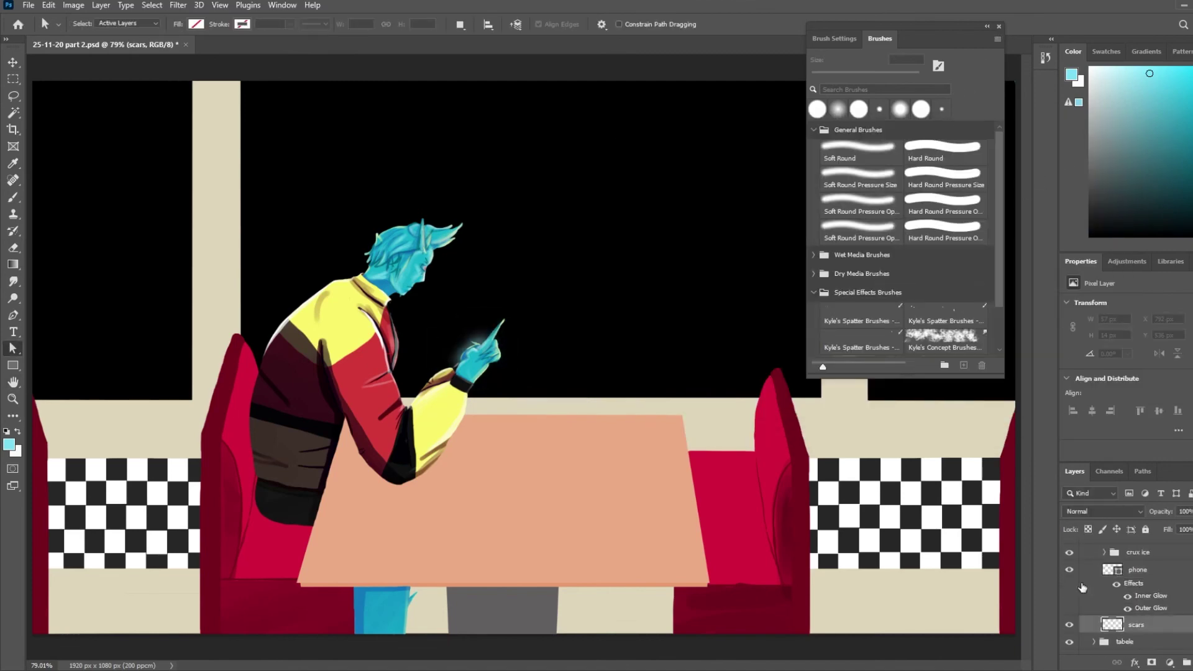
pyautogui.moveTo(1082, 588); pyautogui.dragTo(1100, 552)
pyautogui.scroll(2, 1105, 591)
pyautogui.click(1104, 597)
pyautogui.hotkey('ctrl', '[')
pyautogui.hotkey('ctrl', '[')
pyautogui.hotkey('ctrl', '[')
pyautogui.hotkey('ctrl', '[')
pyautogui.hotkey('ctrl', '[')
pyautogui.hotkey('ctrl', ']')
# - Pick a dark red for the scars and set up a 6 px Hard Round Pressure Size brush on the scars layer
pyautogui.press('b')
pyautogui.click(9, 444)
pyautogui.moveTo(633, 293); pyautogui.dragTo(634, 301)
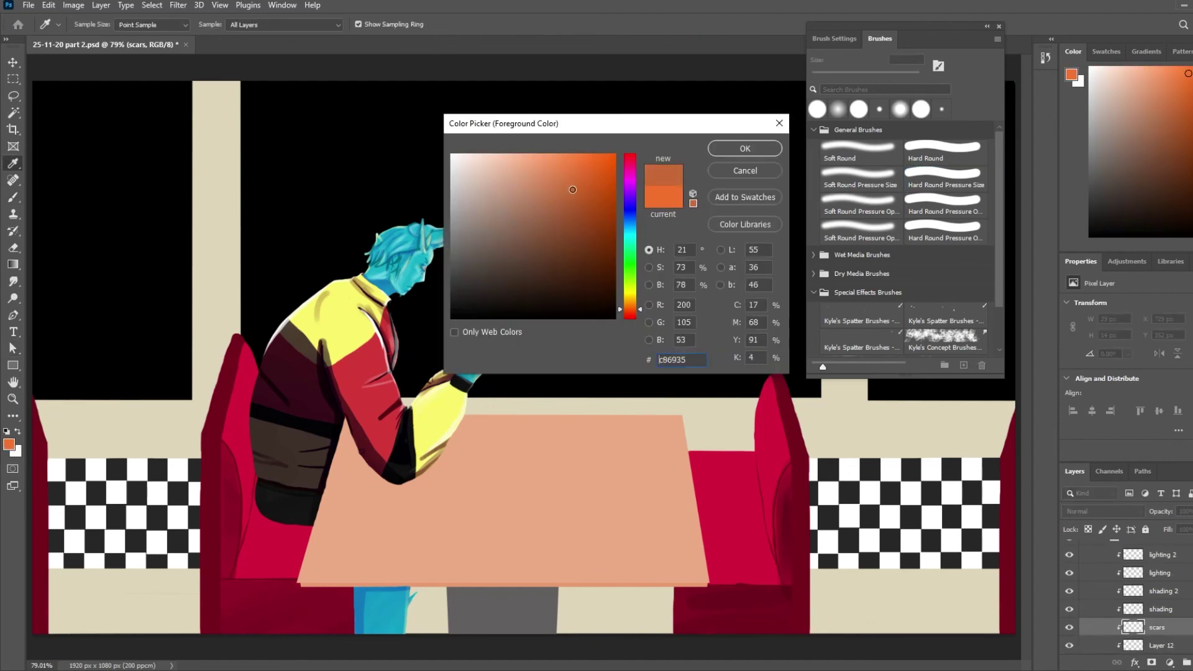
pyautogui.click(649, 250)
pyautogui.click(745, 148)
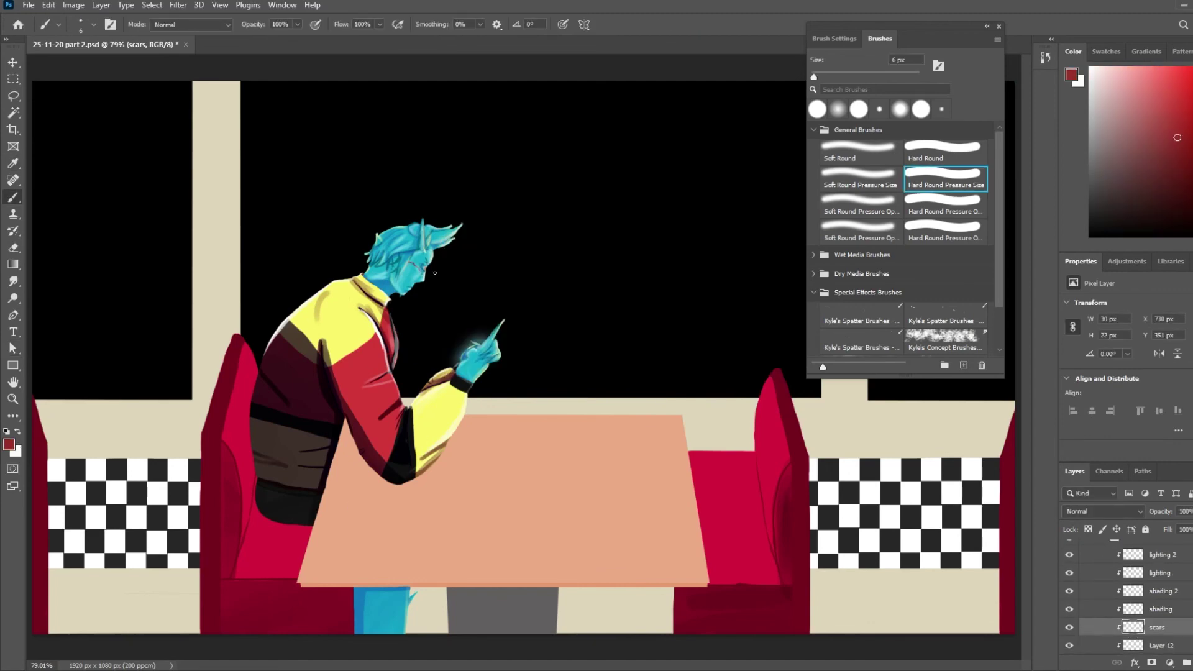
# - Move the scars layer down the crux ice group so it sits below the eye layer and directly above the base
pyautogui.hotkey('ctrl', '[')
pyautogui.scroll(-3, 1092, 563)
pyautogui.hotkey('ctrl', ']')
pyautogui.hotkey('ctrl', '[')
pyautogui.hotkey('ctrl', '[')
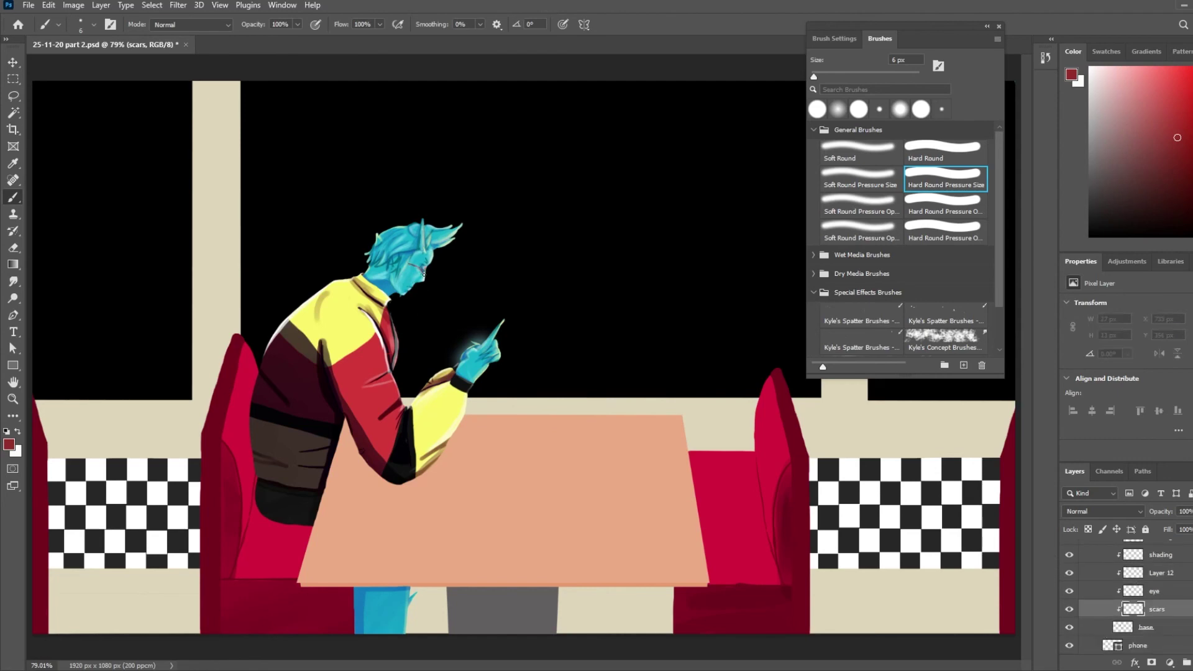
# - Paint thin dark red scars on the face and hand with a 4 px brush on the scars layer
pyautogui.scroll(4, 437, 299)
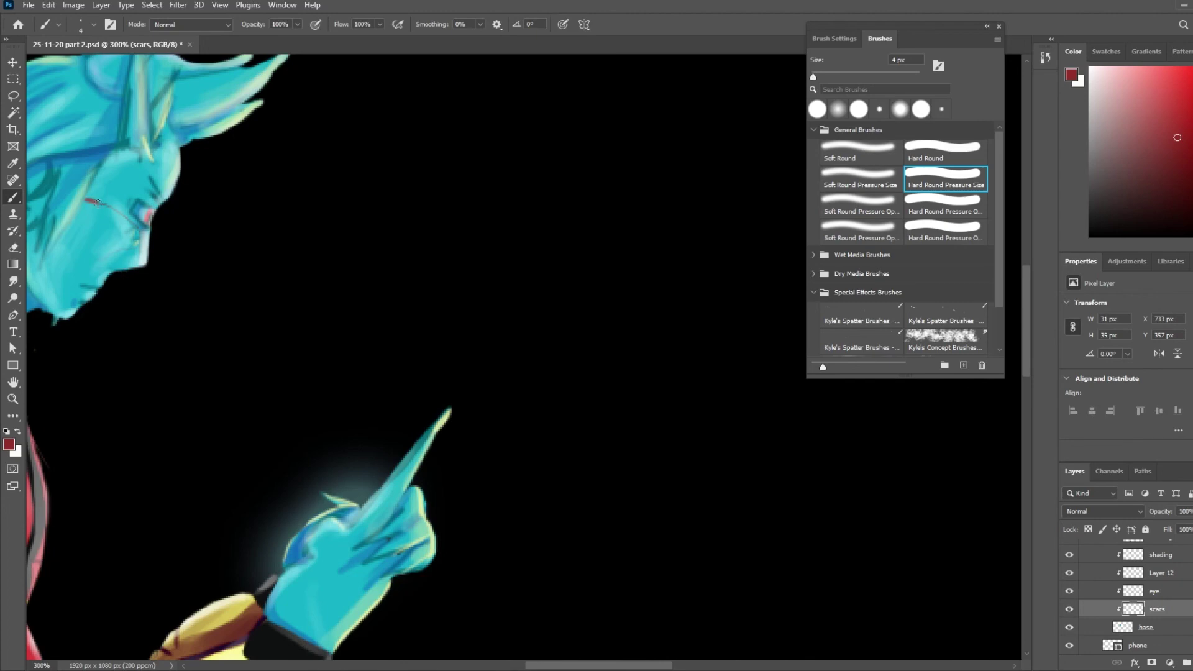
pyautogui.hotkey('ctrl', '-')
pyautogui.hotkey('ctrl', '-')
pyautogui.hotkey('ctrl', '-')
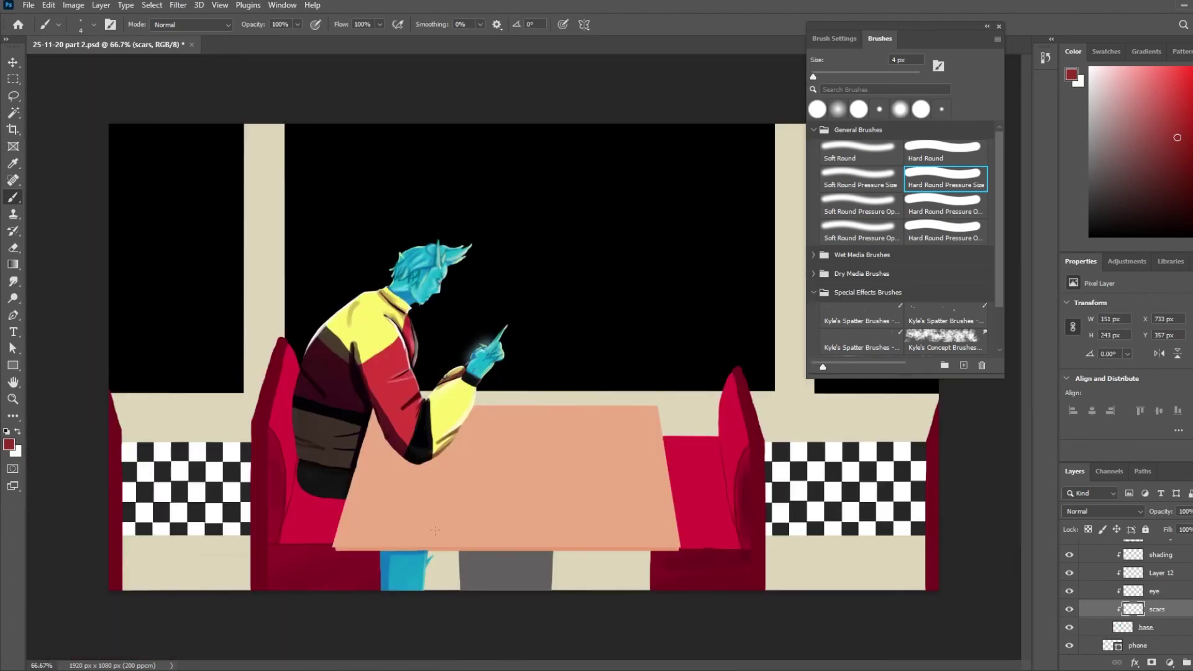
# - Collapse the Crux group, hide the background temp layer and show the ext group behind the diner windows
pyautogui.scroll(5, 1148, 557)
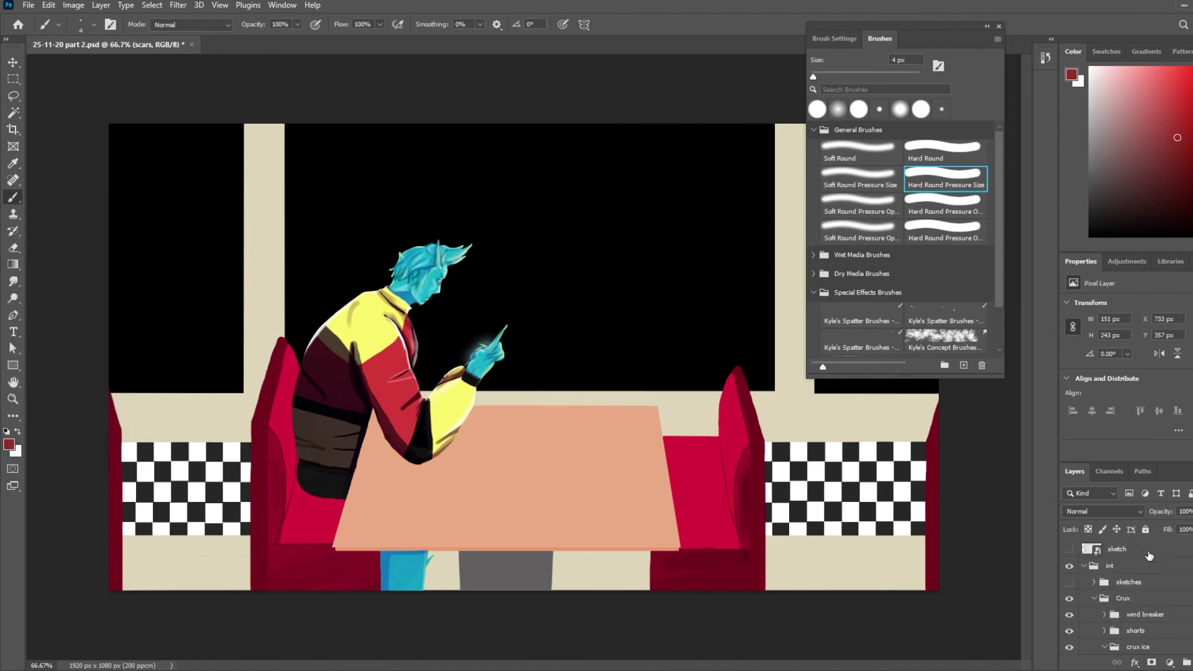
pyautogui.click(1095, 597)
pyautogui.scroll(-5, 1096, 596)
pyautogui.click(1070, 624)
pyautogui.scroll(-1, 1071, 624)
pyautogui.click(1070, 609)
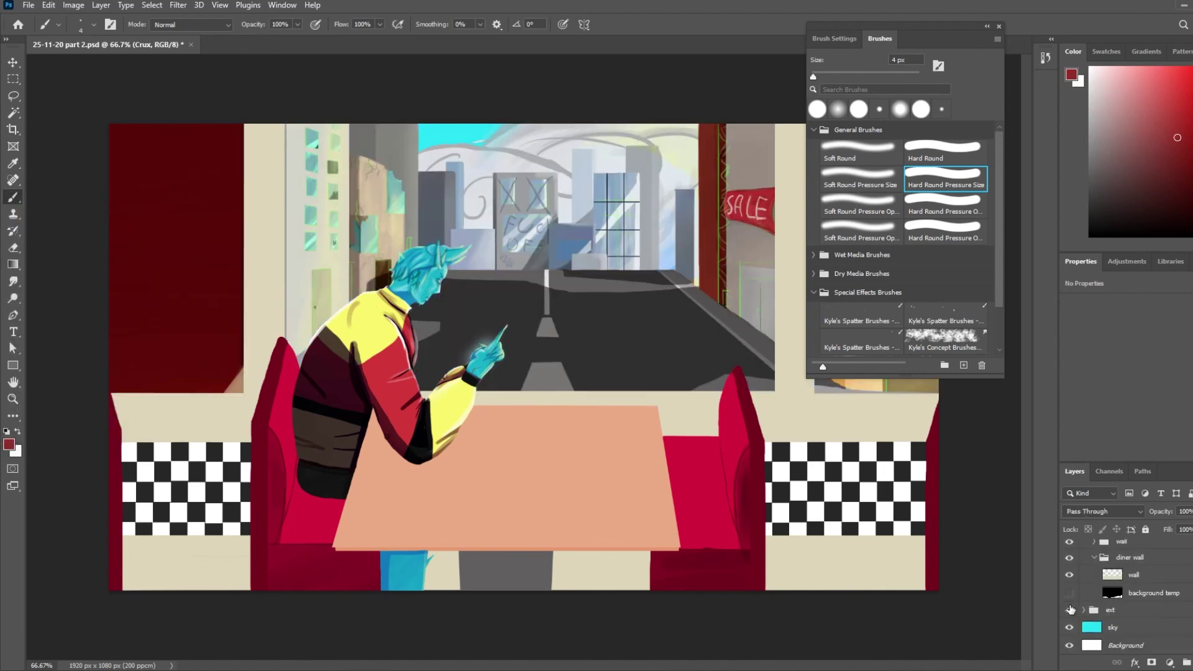
# - Create a group named window containing a layer named window base, and move the group beneath the wall layer in diner wall
pyautogui.scroll(5, 1113, 596)
pyautogui.click(1181, 663)
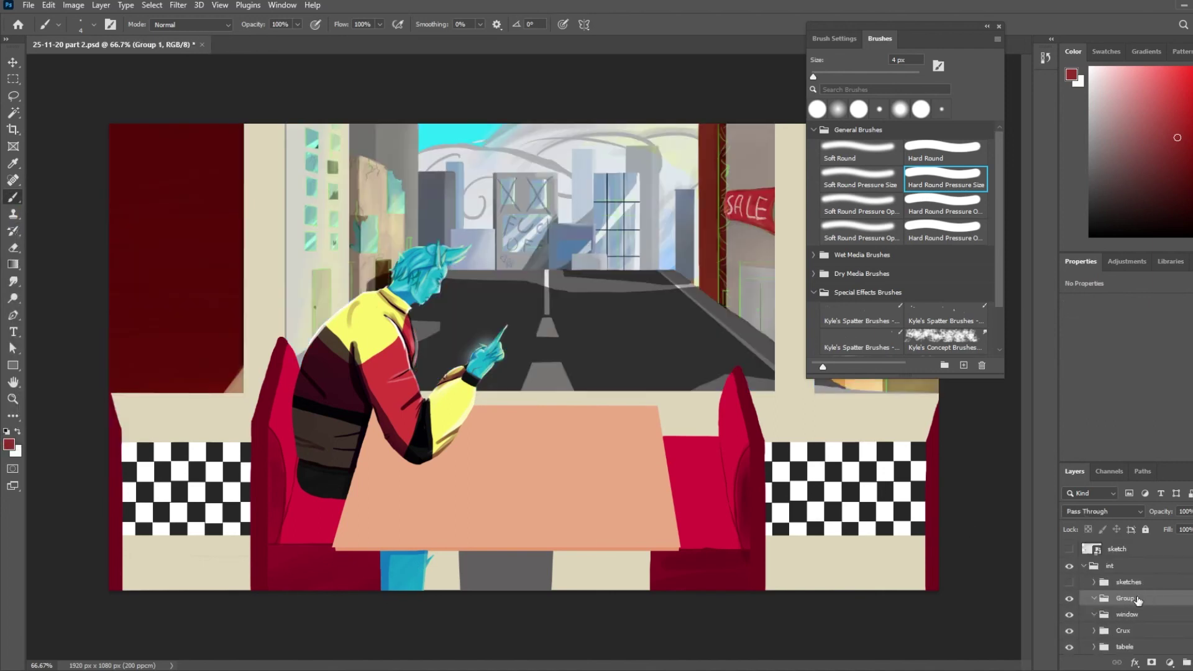
pyautogui.hotkey('ctrl', 'z')
pyautogui.click(1192, 663)
pyautogui.doubleClick(1141, 614)
pyautogui.write('window')
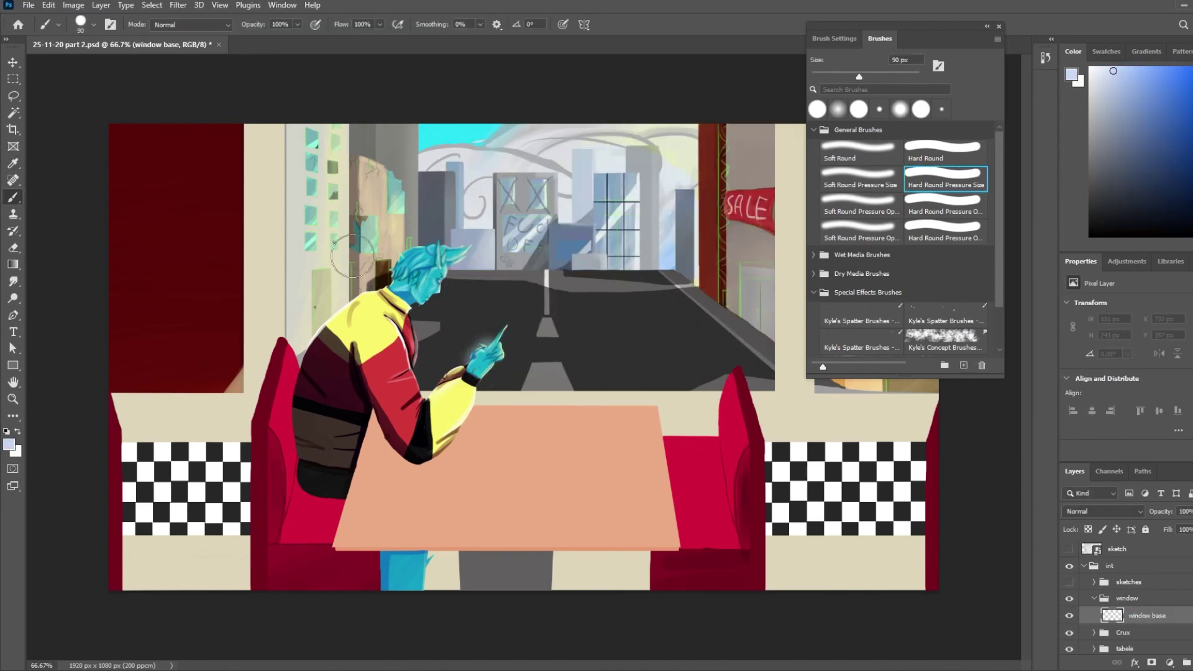
pyautogui.scroll(-3, 1138, 589)
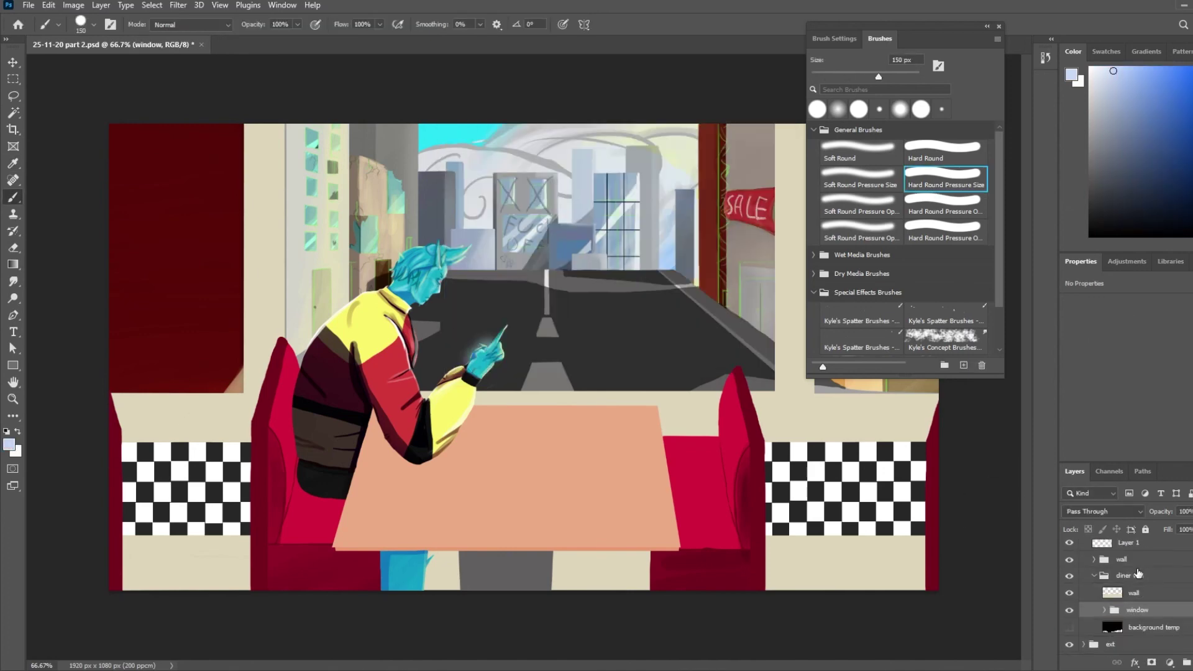
# - Place the window group directly beneath the diner wall group, with a new layer named window base inside it
pyautogui.click(1130, 594)
pyautogui.scroll(2, 1150, 592)
pyautogui.moveTo(1113, 594)
pyautogui.mouseDown()
pyautogui.moveTo(1113, 572)
pyautogui.moveTo(1120, 610)
pyautogui.mouseUp()
pyautogui.scroll(-1, 1152, 590)
pyautogui.scroll(1, 1153, 590)
pyautogui.scroll(-2, 1153, 589)
pyautogui.click(1187, 663)
pyautogui.click(1192, 663)
pyautogui.doubleClick(1144, 628)
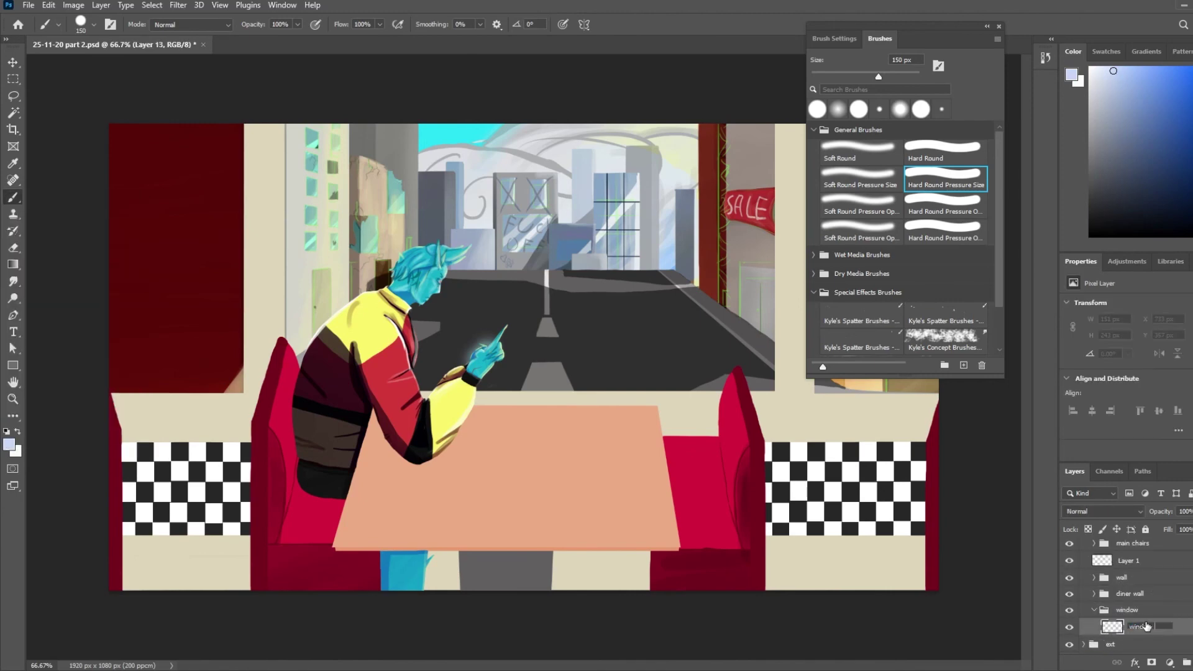
pyautogui.write('window base')
pyautogui.press('Return')
# - Cover the whole area behind the diner windows with pale blue on the window base layer
pyautogui.moveTo(439, 323)
pyautogui.mouseDown()
pyautogui.moveTo(46, 325)
pyautogui.moveTo(761, 156)
pyautogui.mouseUp()
pyautogui.moveTo(923, 27); pyautogui.dragTo(1033, 18)
pyautogui.moveTo(463, 310); pyautogui.dragTo(883, 367)
pyautogui.moveTo(836, 292); pyautogui.dragTo(898, 298)
# - Touch up the forehead edge on the character's base layer with a 5 px brush in teal sampled from the skin
pyautogui.hotkey('ctrl', '+')
pyautogui.hotkey('ctrl', '+')
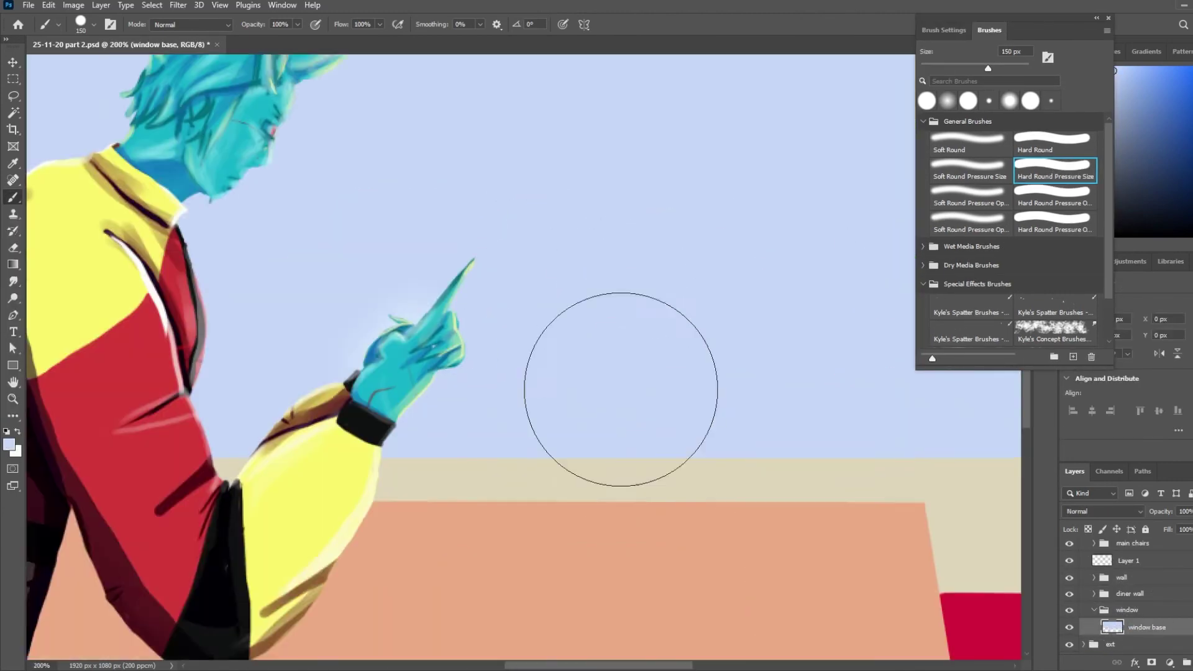
pyautogui.scroll(3, 622, 390)
pyautogui.scroll(4, 1150, 593)
pyautogui.click(1146, 645)
pyautogui.press('[')
pyautogui.press('[')
pyautogui.press('[')
pyautogui.press('[')
pyautogui.press('[')
pyautogui.press('[')
pyautogui.press('[')
pyautogui.press('[')
pyautogui.press('[')
pyautogui.press('[')
pyautogui.press('[')
pyautogui.press('[')
pyautogui.press('[')
pyautogui.press('[')
pyautogui.press('[')
pyautogui.press('[')
pyautogui.keyDown('alt'); pyautogui.click(292, 231); pyautogui.keyUp('alt')
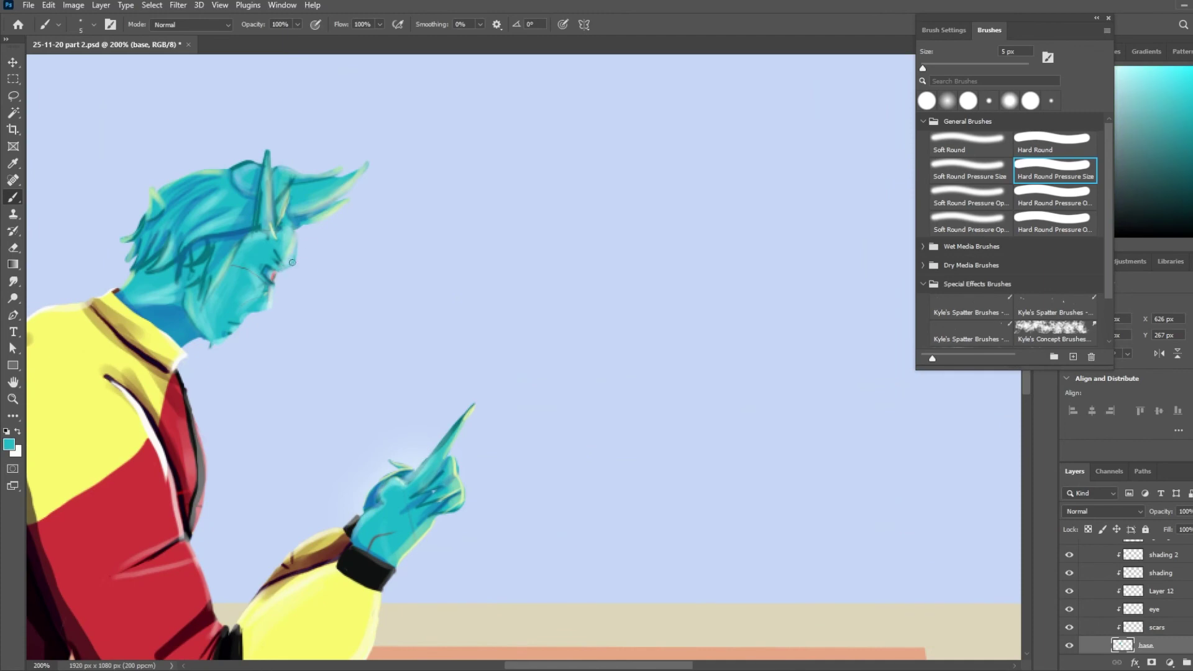
pyautogui.moveTo(292, 262); pyautogui.dragTo(283, 266)
# - Try a dark teal foreground colour, #076a79, on the shading layer and erasing around the eye
pyautogui.keyDown('ctrl'); pyautogui.click(277, 258); pyautogui.keyUp('ctrl')
pyautogui.press('e')
pyautogui.press('b')
pyautogui.click(9, 445)
pyautogui.click(606, 240)
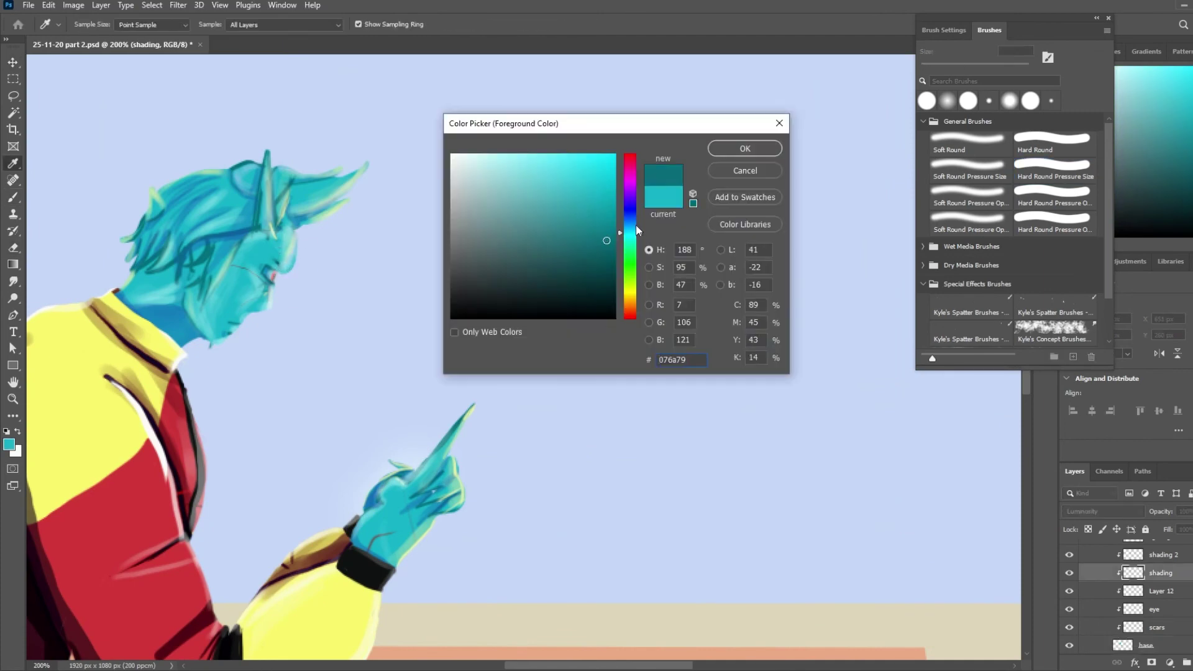
pyautogui.press('Return')
pyautogui.press('e')
pyautogui.keyDown('ctrl'); pyautogui.click(278, 274); pyautogui.keyUp('ctrl')
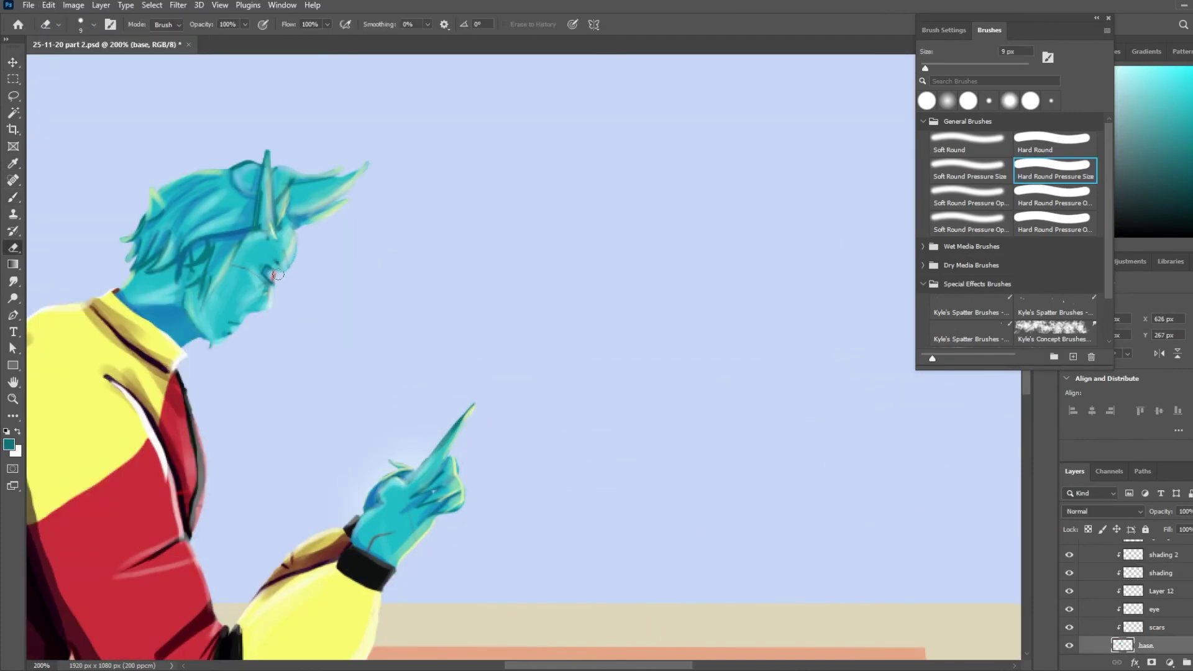
# - Refine the outline of the face on the base layer with the 5 px brush and the eraser
pyautogui.press('b')
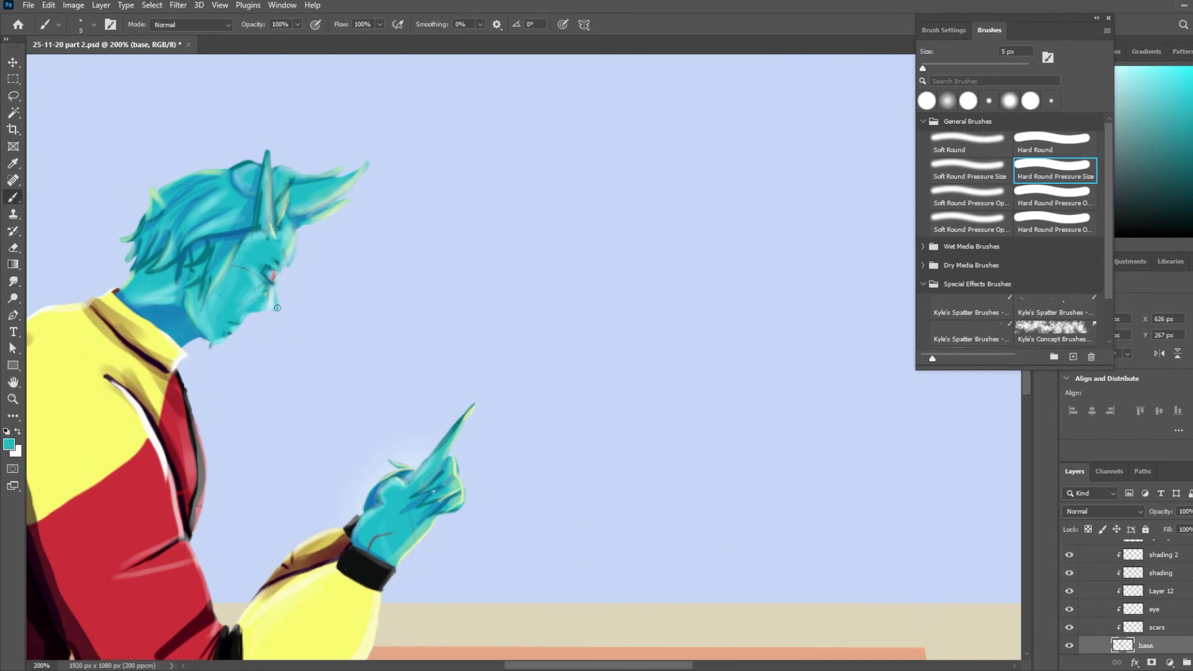
pyautogui.hotkey('ctrl', '-')
pyautogui.hotkey('ctrl', '-')
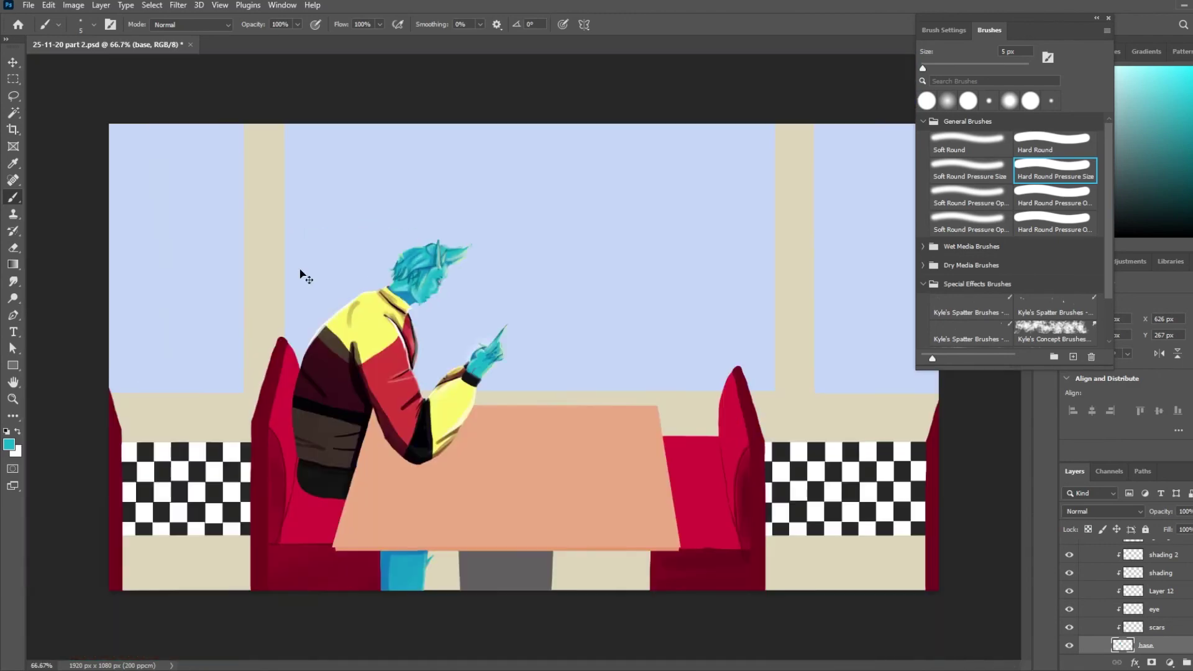
pyautogui.hotkey('ctrl', '+')
pyautogui.hotkey('ctrl', '+')
pyautogui.moveTo(297, 106); pyautogui.dragTo(295, 119)
pyautogui.press('e')
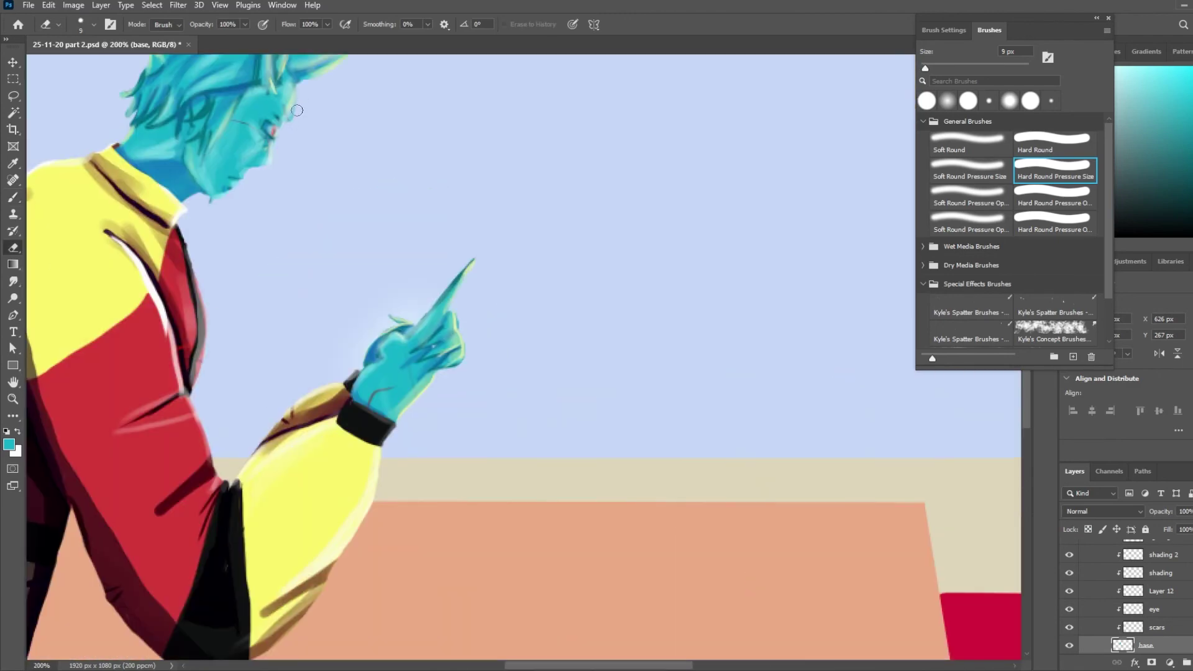
pyautogui.hotkey('ctrl', '-')
pyautogui.hotkey('ctrl', '-')
# - Set the window base layer's blend mode to Linear Burn and add a new layer clipped above it
pyautogui.click(1103, 512)
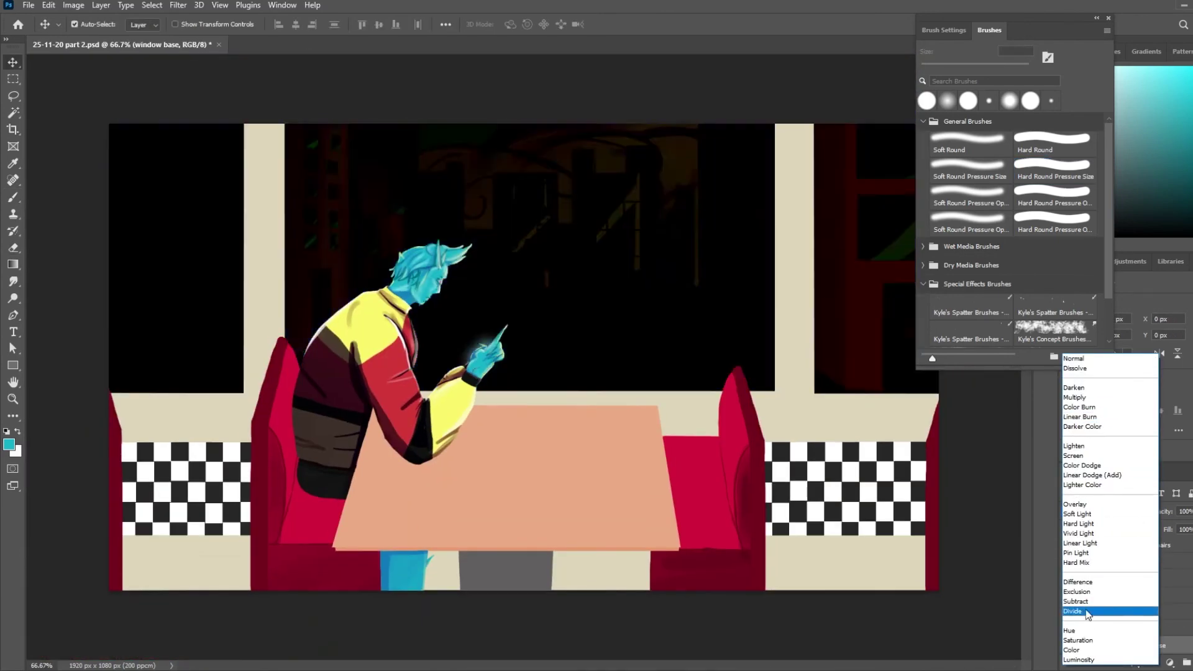
pyautogui.click(1096, 422)
pyautogui.click(1192, 663)
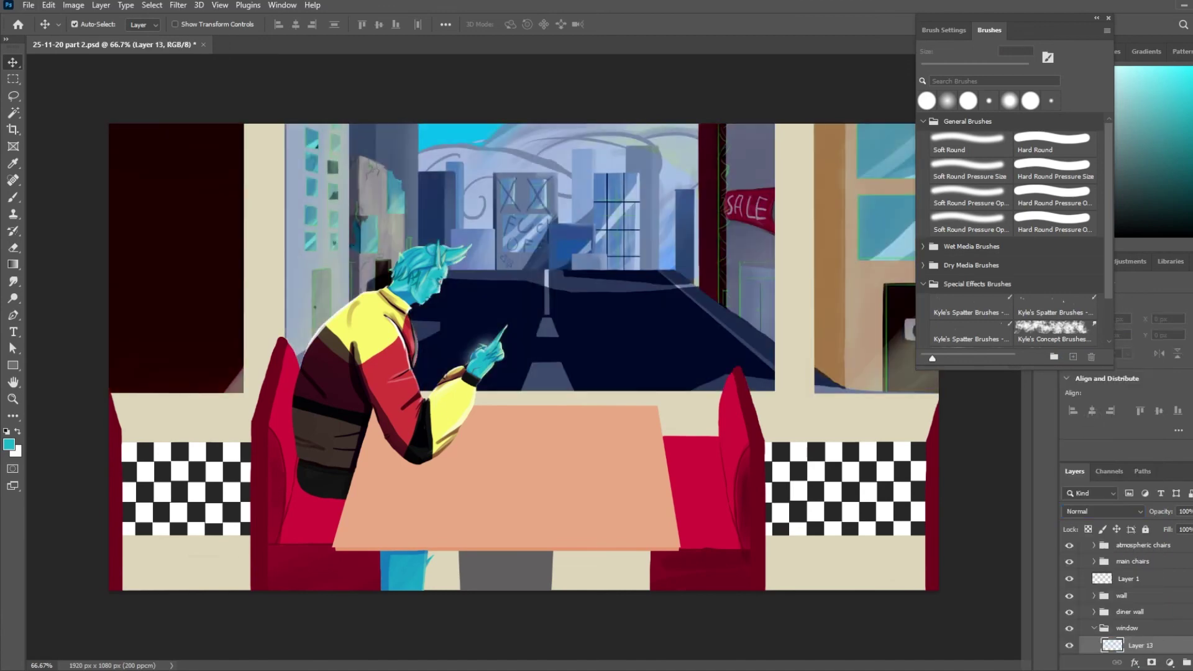
pyautogui.scroll(-3, 1143, 597)
pyautogui.hotkey('ctrl', 'alt', 'g')
# - Try the window base layer in Normal blend mode with a broad diagonal brush stroke across the windows
pyautogui.press('b')
pyautogui.click(1148, 599)
pyautogui.click(1103, 511)
pyautogui.click(1076, 359)
pyautogui.press(']')
pyautogui.press(']')
pyautogui.press(']')
pyautogui.press(']')
pyautogui.press(']')
pyautogui.press(']')
pyautogui.press(']')
pyautogui.press(']')
pyautogui.press(']')
pyautogui.press(']')
pyautogui.press(']')
pyautogui.press(']')
pyautogui.press(']')
pyautogui.press(']')
pyautogui.press(']')
pyautogui.press(']')
pyautogui.press(']')
pyautogui.press(']')
pyautogui.press(']')
pyautogui.press(']')
pyautogui.moveTo(180, 311)
pyautogui.mouseDown()
pyautogui.moveTo(498, 179)
pyautogui.moveTo(867, 180)
pyautogui.mouseUp()
pyautogui.hotkey('ctrl', 'z')
pyautogui.hotkey('ctrl', 'z')
# - Try thin white diagonal reflection streaks across the windows on the clipped layer with a 90 px brush
pyautogui.click(1123, 584)
pyautogui.press('[')
pyautogui.press('[')
pyautogui.press('[')
pyautogui.press('[')
pyautogui.press('[')
pyautogui.press('[')
pyautogui.press('[')
pyautogui.press('[')
pyautogui.press('[')
pyautogui.press('[')
pyautogui.press('[')
pyautogui.press('[')
pyautogui.press('x')
pyautogui.press(']')
pyautogui.press(']')
pyautogui.press(']')
pyautogui.press(']')
pyautogui.press(']')
pyautogui.press(']')
pyautogui.moveTo(792, 118); pyautogui.dragTo(26, 456)
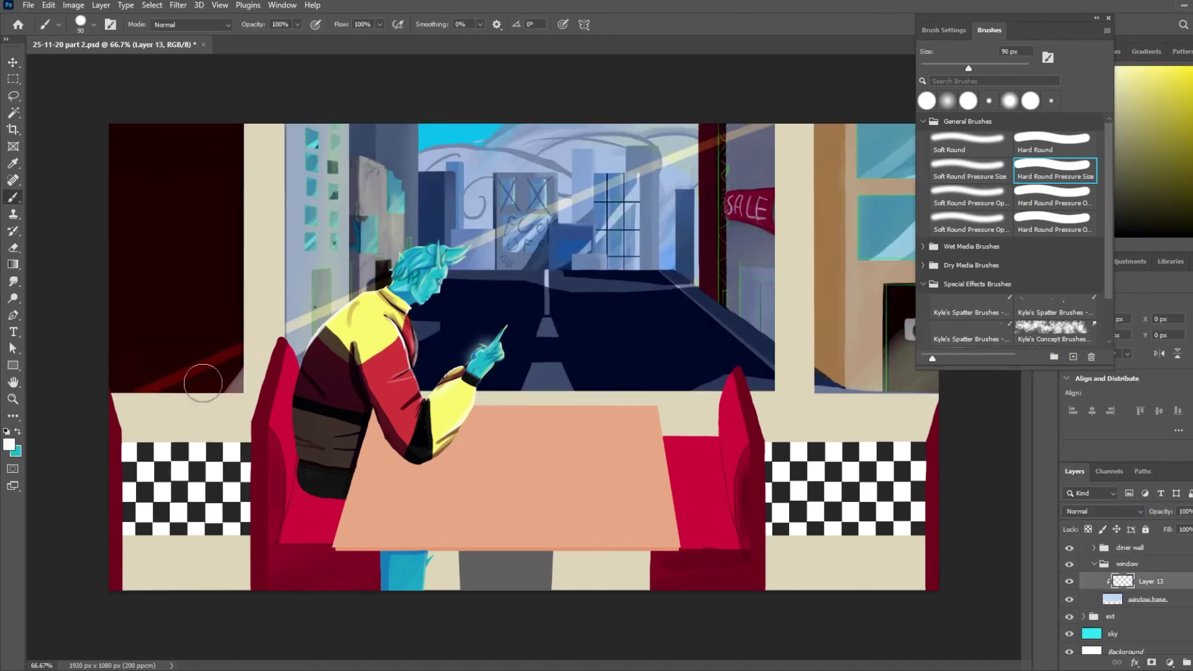
pyautogui.moveTo(814, 152); pyautogui.dragTo(68, 457)
pyautogui.hotkey('ctrl', 'z')
pyautogui.hotkey('ctrl', 'z')
# - Paint a diagonal reflection across the lower corner of the rightmost window on the clipped layer
pyautogui.moveTo(1006, 18); pyautogui.dragTo(35, 60)
pyautogui.moveTo(980, 278); pyautogui.dragTo(775, 465)
pyautogui.moveTo(981, 304); pyautogui.dragTo(808, 475)
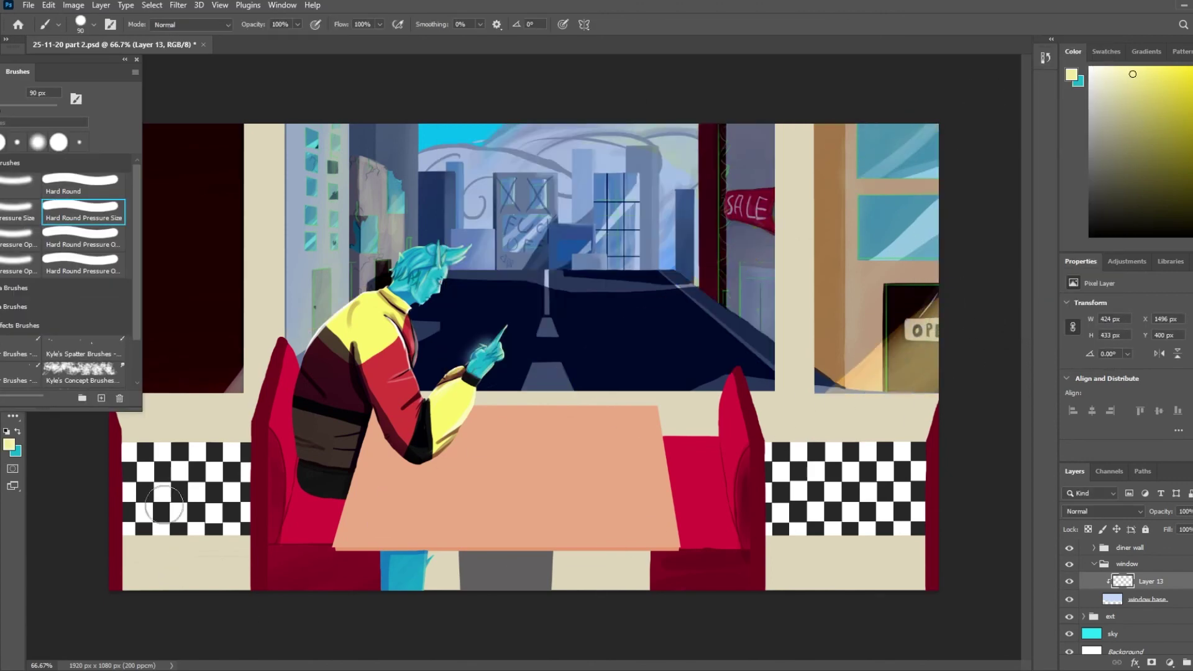
# - Choose an off-white foreground colour and set the clipped layer's blend mode to Luminosity
pyautogui.click(8, 444)
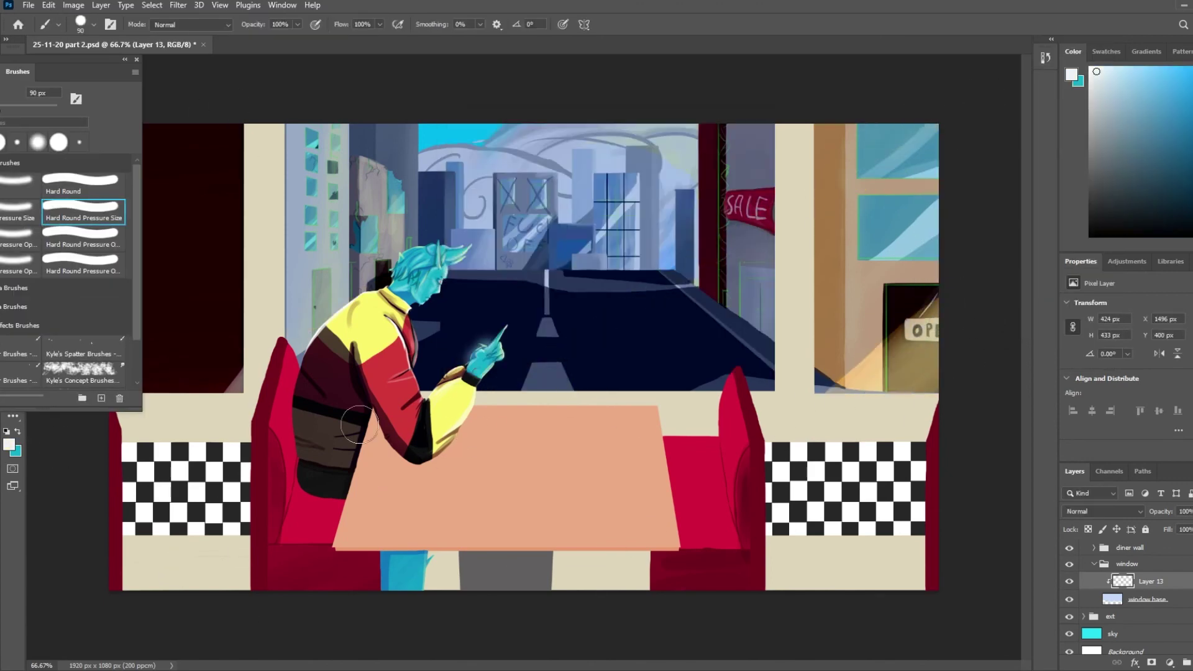
pyautogui.click(1129, 512)
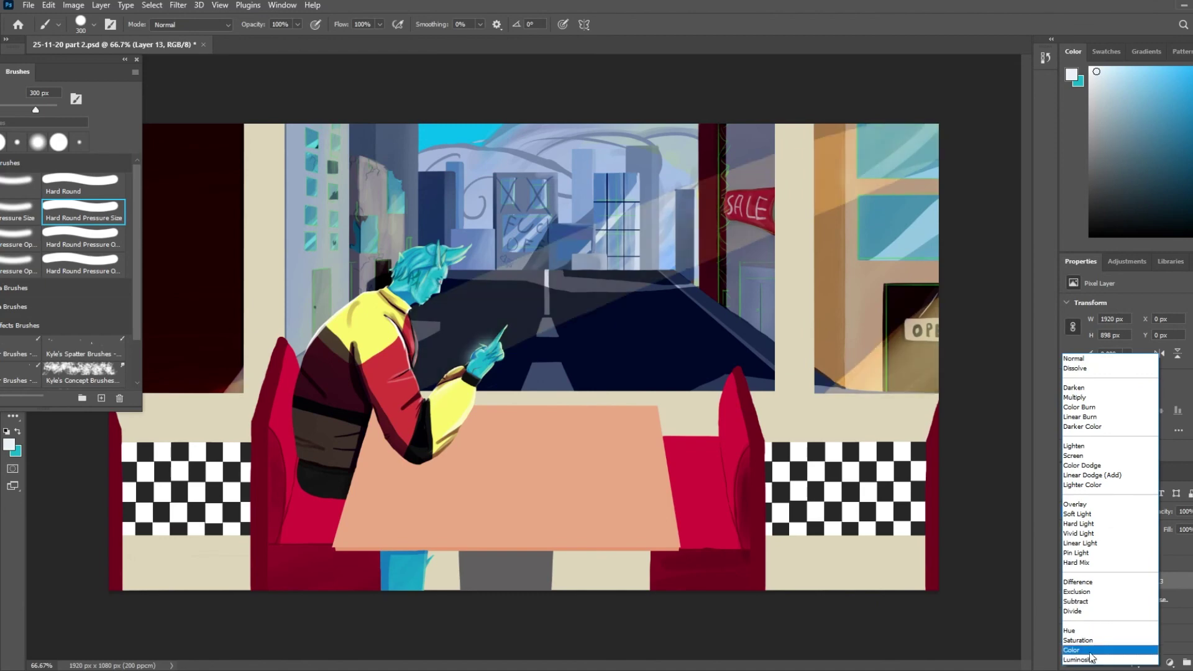
pyautogui.click(1091, 660)
# - Paint one broad off-white diagonal reflection across all the windows on the clipped layer with a 250 px brush
pyautogui.moveTo(100, 59)
pyautogui.mouseDown()
pyautogui.moveTo(556, 91)
pyautogui.moveTo(363, 87)
pyautogui.moveTo(1151, 74)
pyautogui.mouseUp()
pyautogui.hotkey('ctrl', 'z')
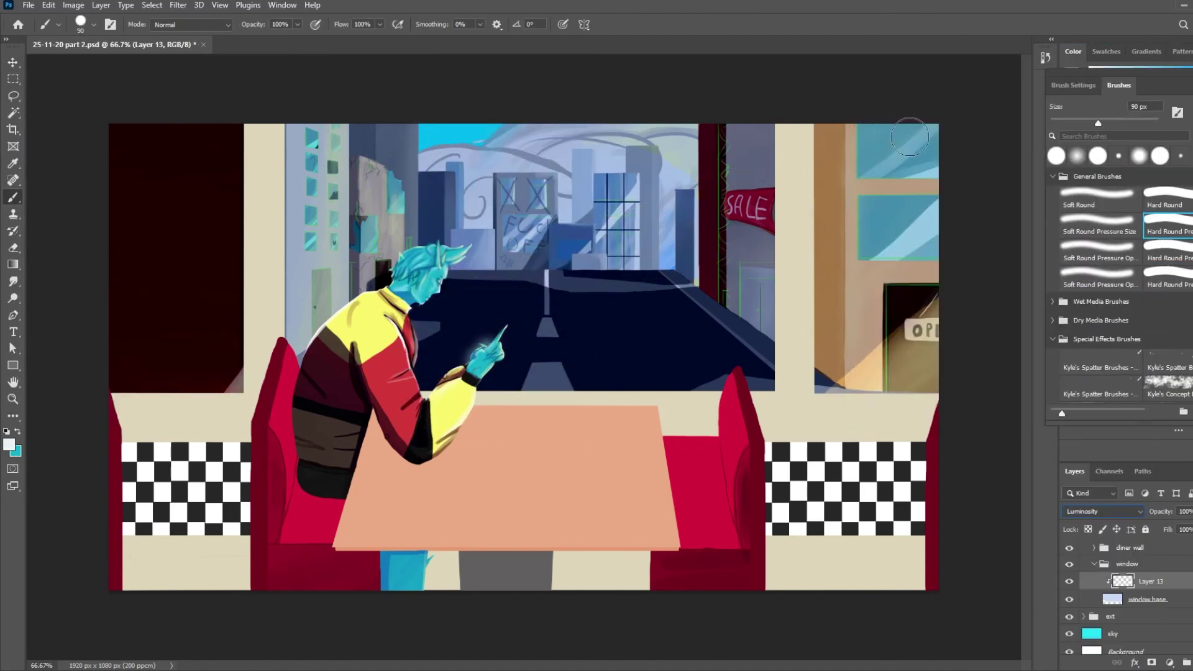
pyautogui.press(']')
pyautogui.press(']')
pyautogui.press(']')
pyautogui.press(']')
pyautogui.press(']')
pyautogui.press(']')
pyautogui.moveTo(879, 125); pyautogui.dragTo(186, 398)
pyautogui.hotkey('ctrl', 'z')
pyautogui.moveTo(957, 118); pyautogui.dragTo(156, 417)
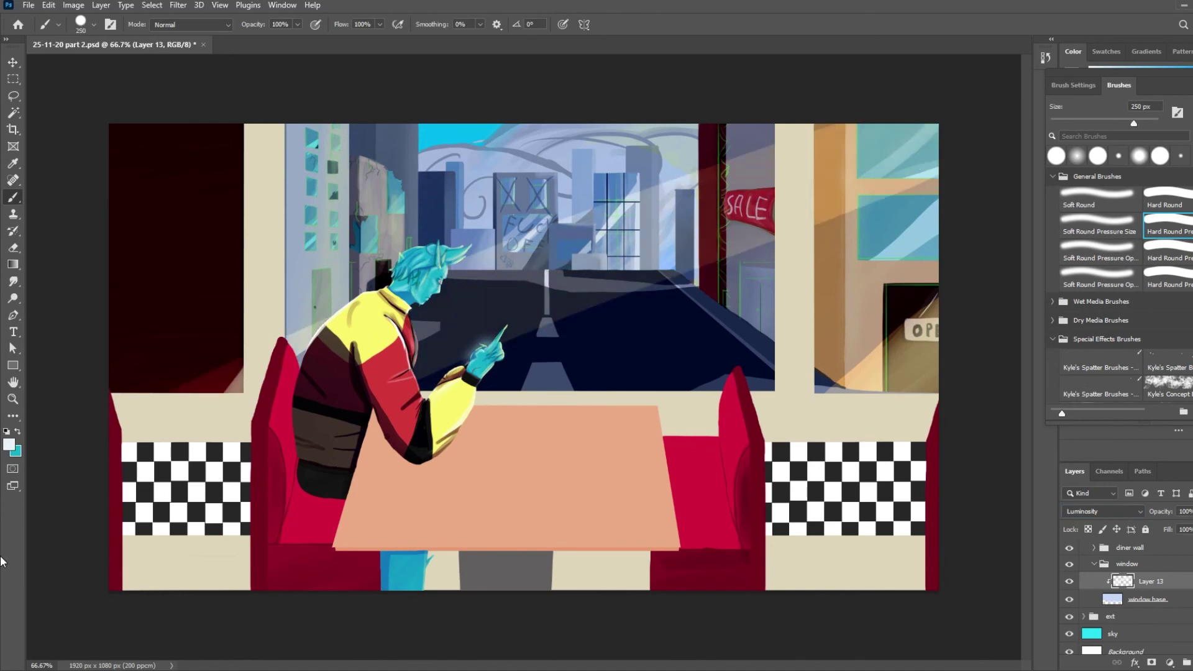
# - Try the window base layer in Normal blend mode with a different opacity
pyautogui.click(1140, 605)
pyautogui.click(1103, 511)
pyautogui.click(1084, 353)
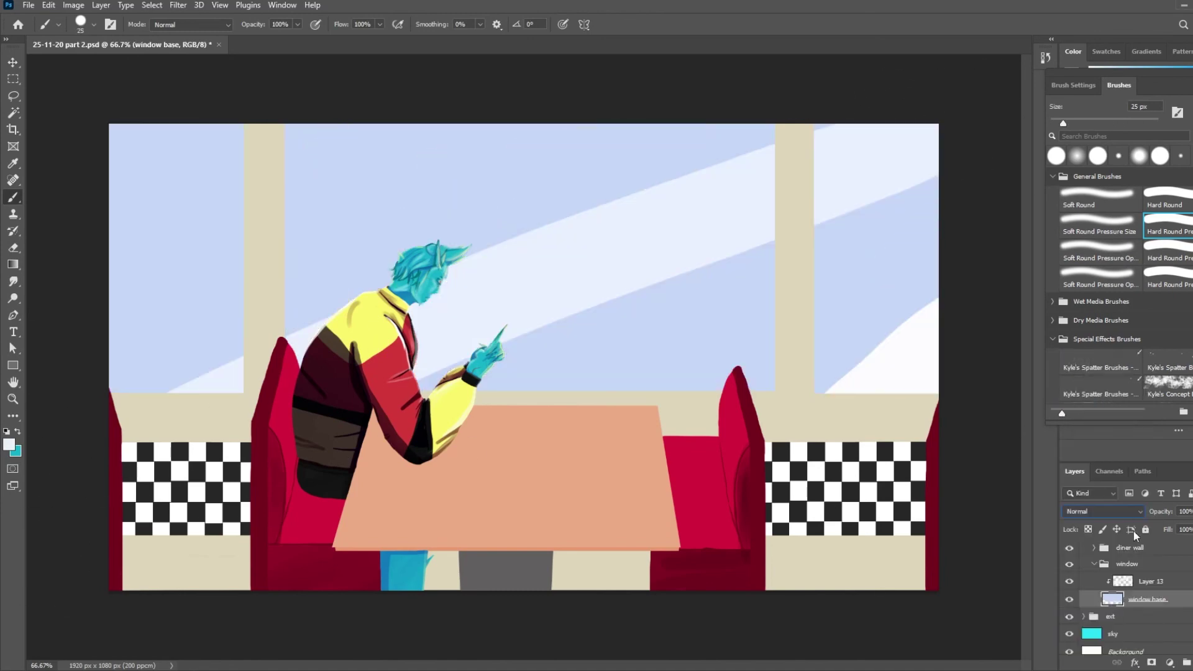
pyautogui.moveTo(1161, 512)
pyautogui.mouseDown()
pyautogui.moveTo(1138, 512)
pyautogui.moveTo(1181, 533)
pyautogui.mouseUp()
pyautogui.hotkey('ctrl', 'z')
pyautogui.hotkey('ctrl', 'z')
# - Release Layer 13 from its clipping mask on the window base layer
pyautogui.click(1151, 582)
pyautogui.keyDown('alt'); pyautogui.click(1124, 590); pyautogui.keyUp('alt')
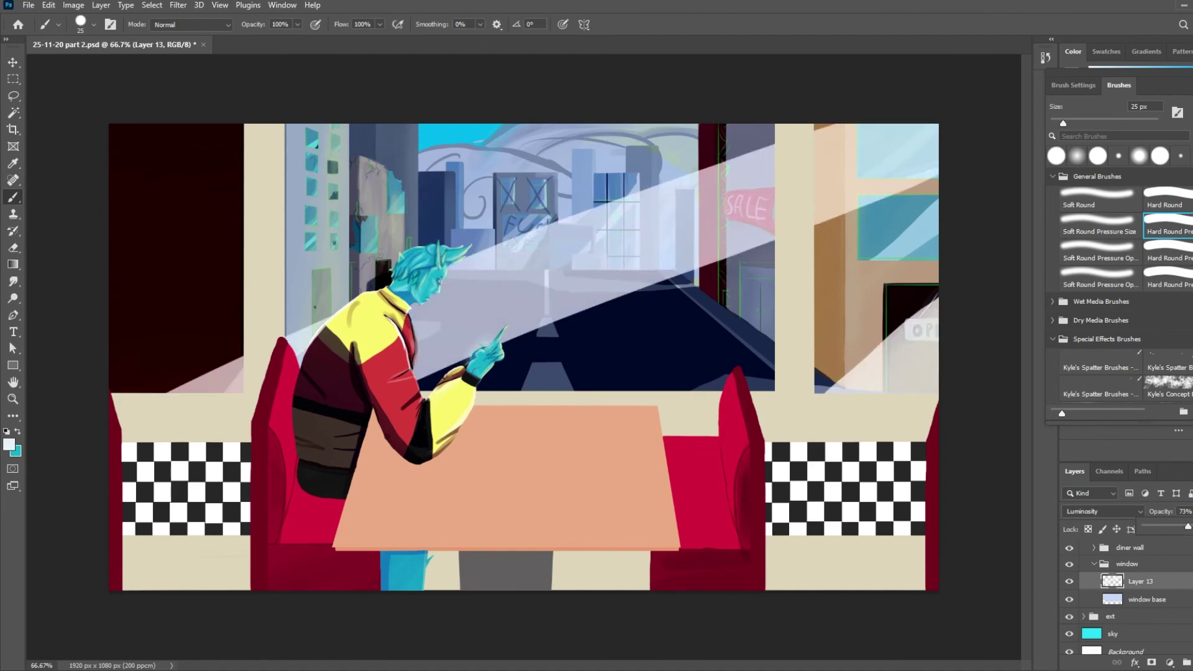